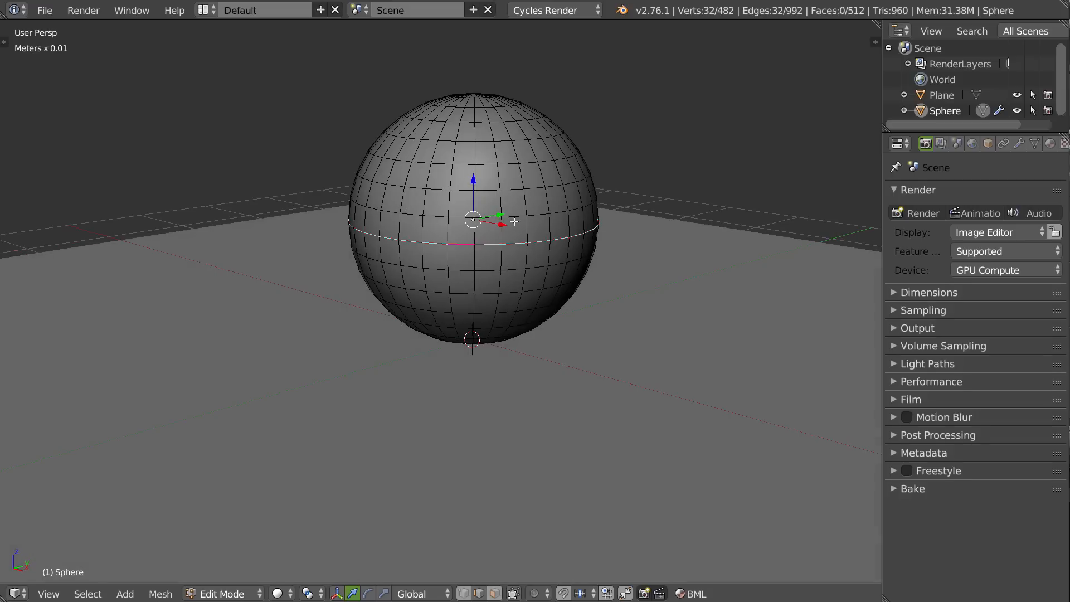
Unwrap the whole sphere mesh and show its UV layout in an image editor beside the 3D view.
{"action": "key", "text": "a"}
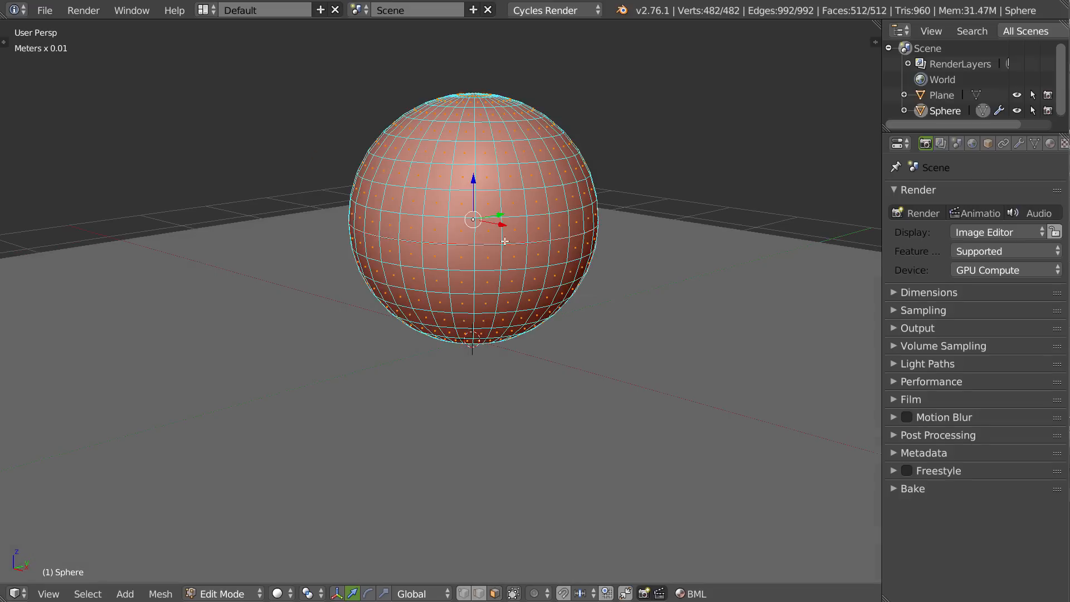
{"action": "key", "text": "u"}
{"action": "left_click", "coordinate": [453, 176]}
{"action": "key", "text": "ctrl+alt+s"}
{"action": "left_click", "coordinate": [458, 267]}
{"action": "key", "text": "ctrl+alt+s"}
{"action": "left_click", "coordinate": [735, 211]}
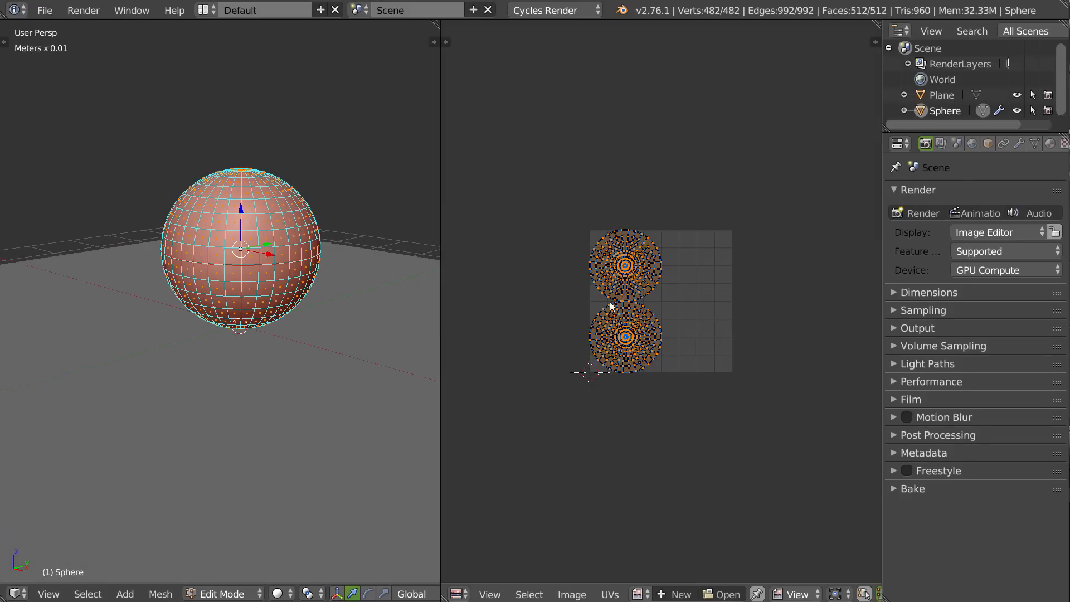
{"action": "scroll", "coordinate": [613, 303], "scroll_direction": "up", "scroll_amount": 3}
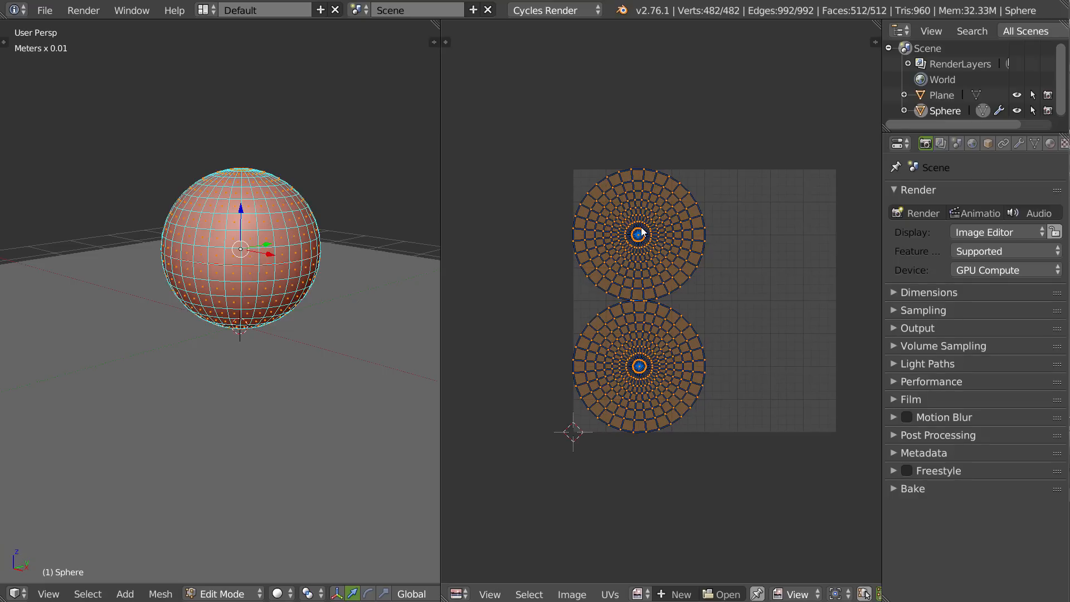
Set UV selection to whole islands and move the sphere's upper UV island onto the lower one.
{"action": "key", "text": "a"}
{"action": "key", "text": "ctrl+Tab"}
{"action": "left_click", "coordinate": [652, 165]}
{"action": "right_click", "coordinate": [644, 240]}
{"action": "key", "text": "g"}
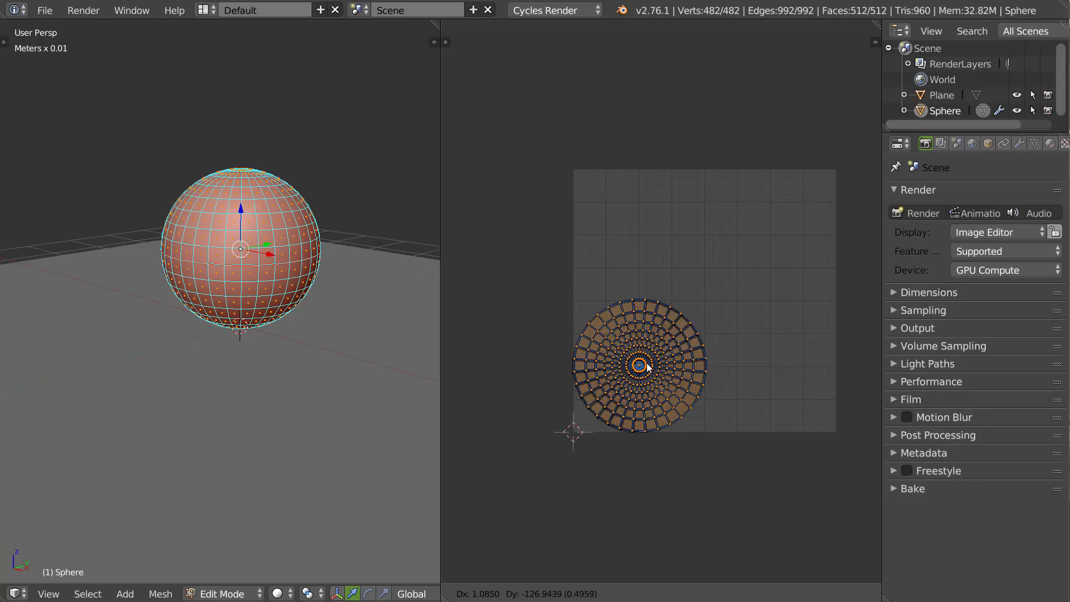
{"action": "left_click", "coordinate": [647, 367]}
Move both stacked UV islands to the middle of the UV square and scale them up to nearly fill it.
{"action": "mouse_move", "coordinate": [755, 340]}
{"action": "left_mouse_down", "text": "ctrl+shift"}
{"action": "mouse_move", "coordinate": [506, 366]}
{"action": "mouse_move", "coordinate": [762, 329]}
{"action": "left_mouse_up", "text": "ctrl+shift"}
{"action": "left_click_drag", "start_coordinate": [747, 370], "coordinate": [783, 282], "text": "ctrl"}
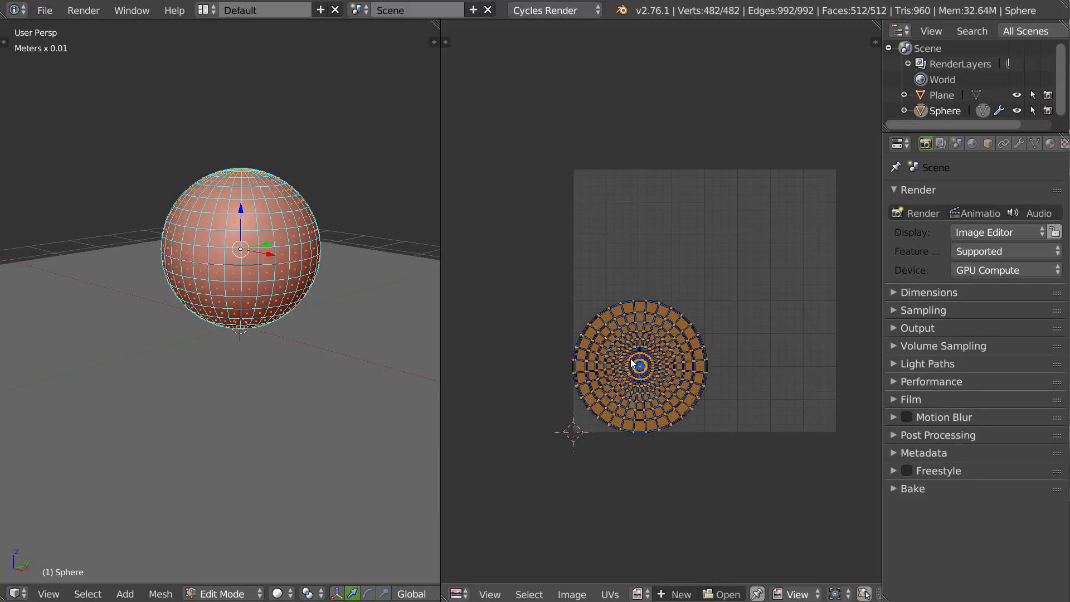
{"action": "key", "text": "s"}
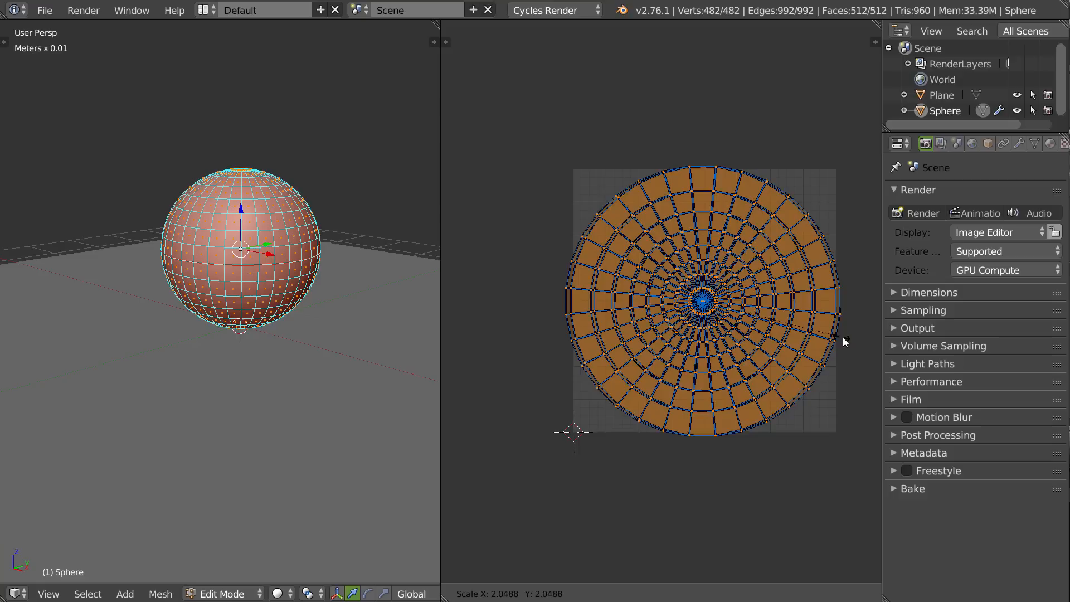
{"action": "left_click", "coordinate": [834, 338]}
Align the two enlarged UV islands along the X axis and recentre them together inside the UV square.
{"action": "key", "text": "l"}
{"action": "key", "text": "g"}
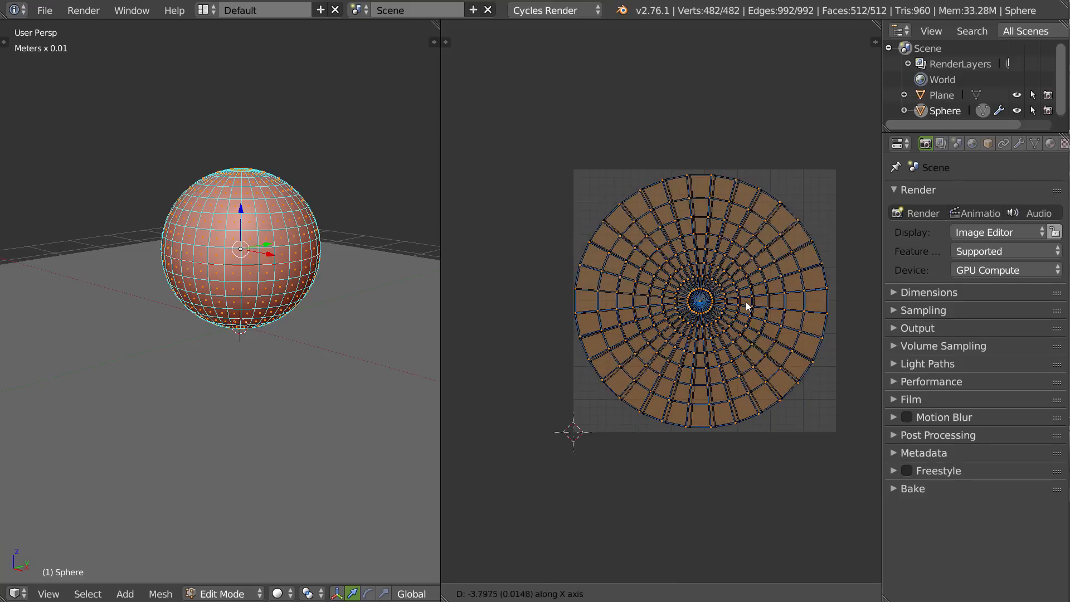
{"action": "left_click", "coordinate": [744, 299]}
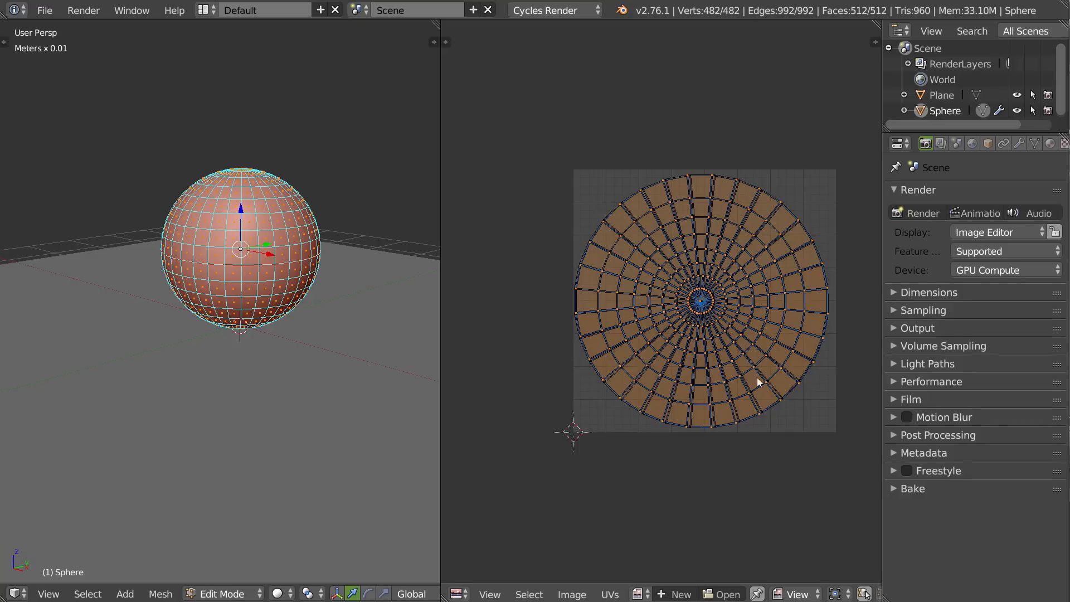
{"action": "key", "text": "a"}
{"action": "key", "text": "a"}
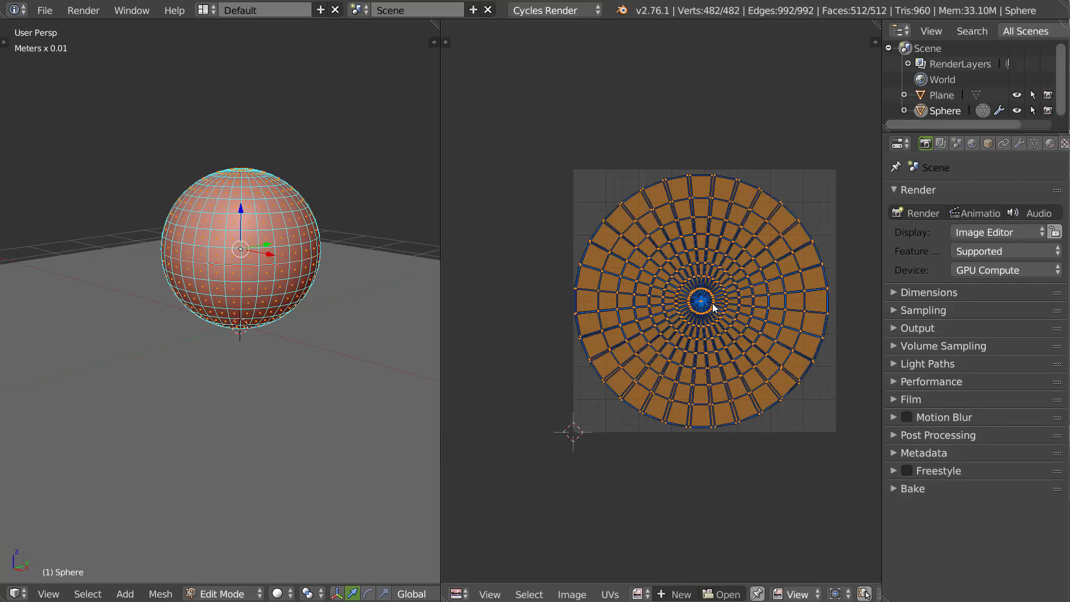
{"action": "key", "text": "g"}
{"action": "left_click", "coordinate": [725, 302]}
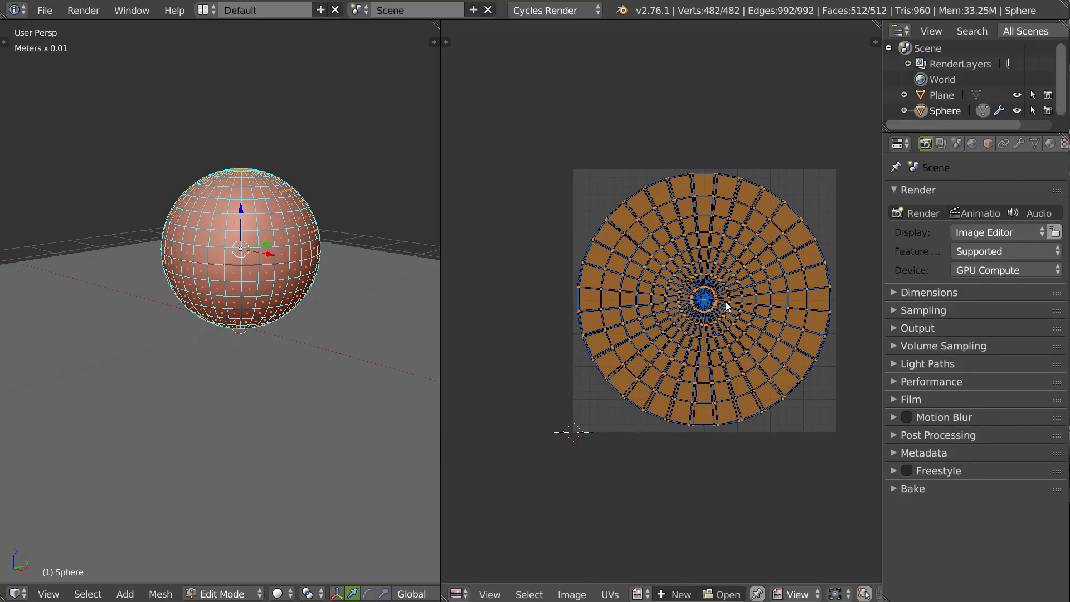
Unwrap the ground plane, return to Object Mode, and merge the UV editor area back into a single 3D view.
{"action": "key", "text": "Tab"}
{"action": "right_click", "coordinate": [404, 364]}
{"action": "key", "text": "Tab"}
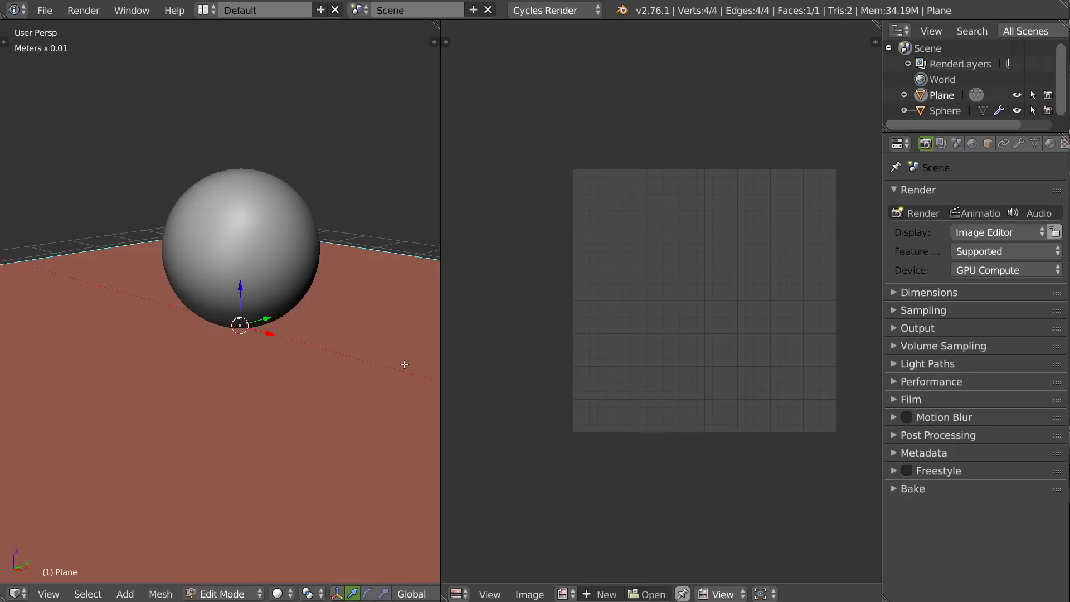
{"action": "key", "text": "u"}
{"action": "left_click", "coordinate": [301, 368]}
{"action": "key", "text": "Tab"}
{"action": "middle_click_drag", "start_coordinate": [305, 299], "coordinate": [303, 337]}
{"action": "scroll", "coordinate": [303, 340], "scroll_direction": "down", "scroll_amount": 3}
{"action": "middle_click_drag", "start_coordinate": [259, 376], "coordinate": [270, 290], "text": "shift"}
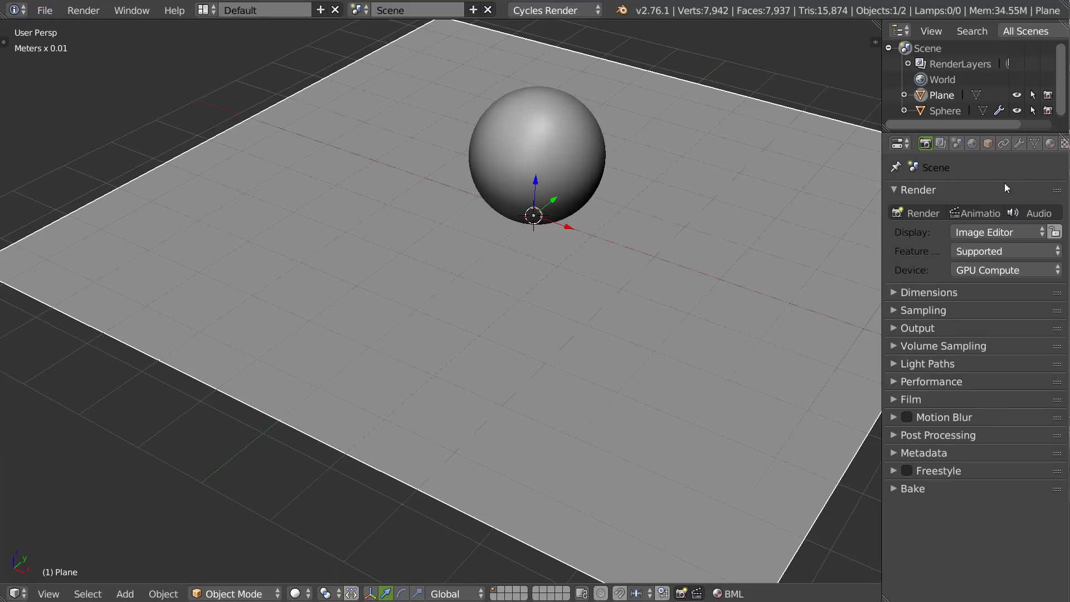
Assign an Environment Texture to the world background colour and set the background strength to 2.
{"action": "left_click", "coordinate": [971, 144]}
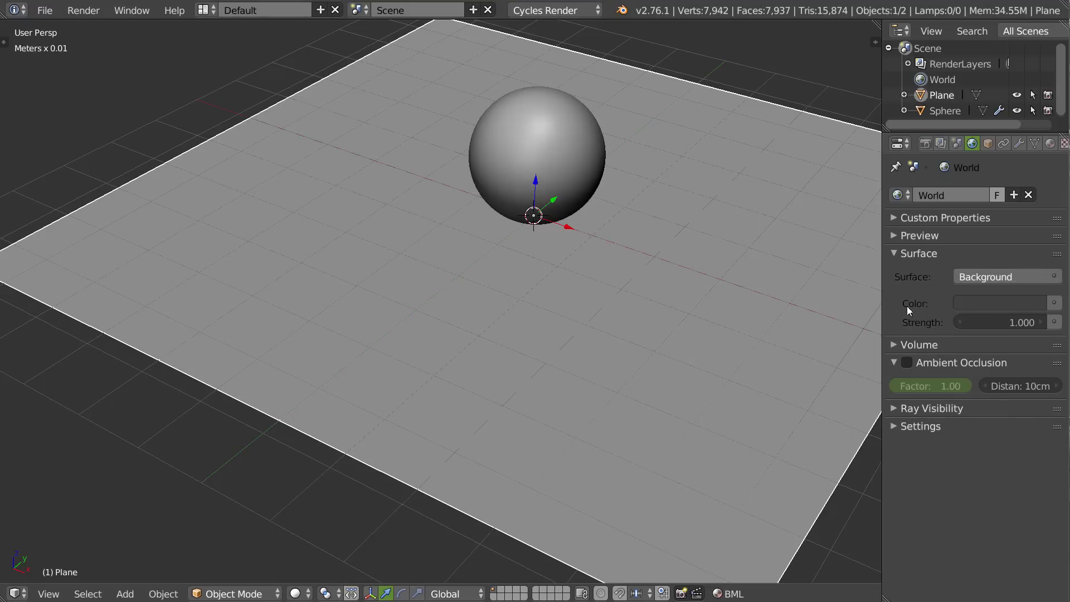
{"action": "left_click", "coordinate": [1053, 302]}
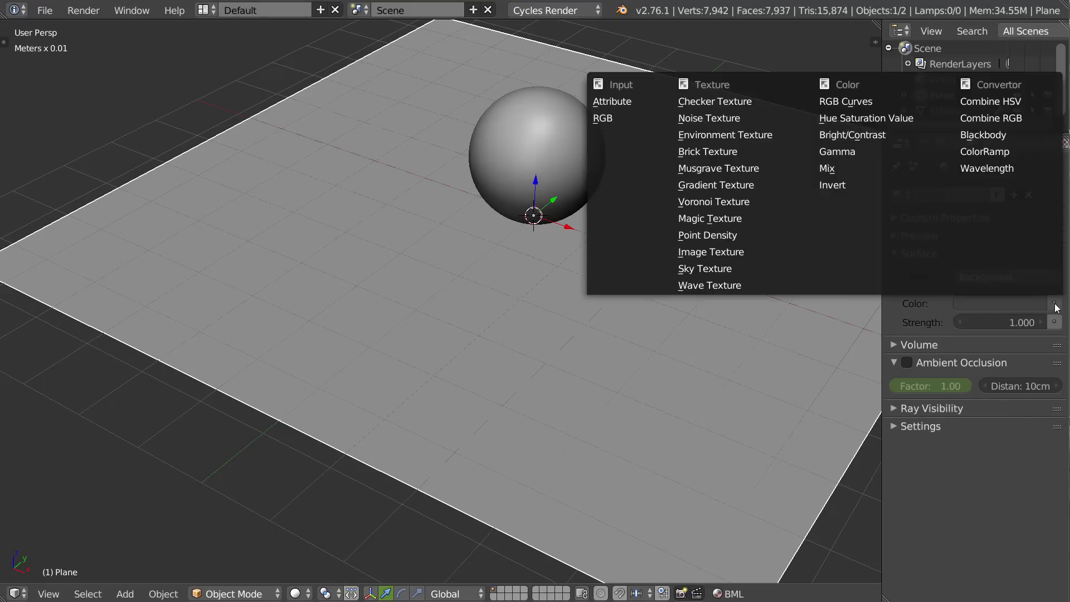
{"action": "left_click", "coordinate": [713, 135]}
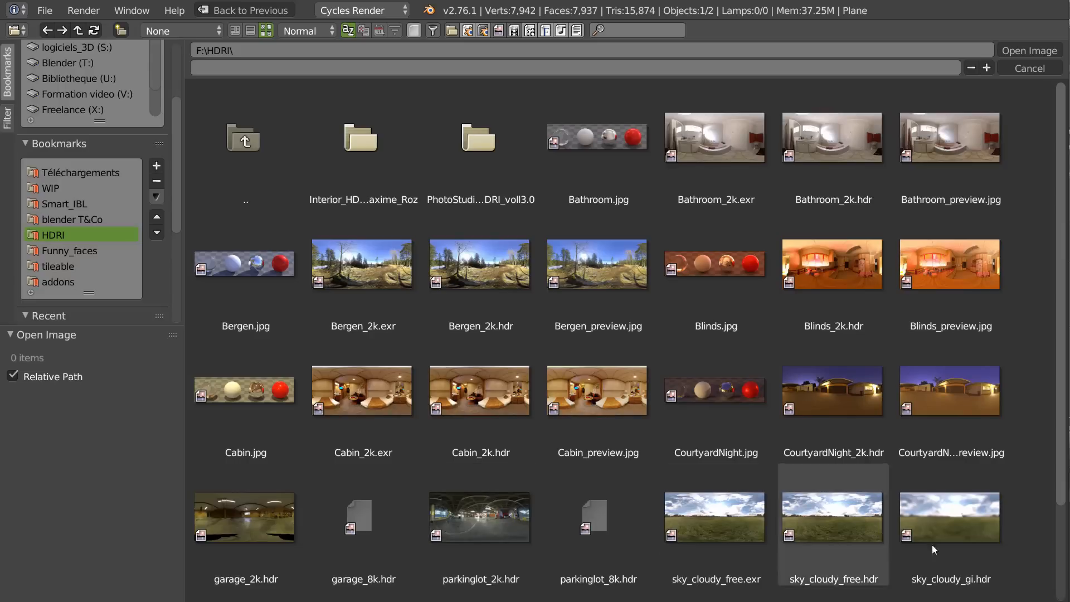
{"action": "left_click", "coordinate": [1019, 50]}
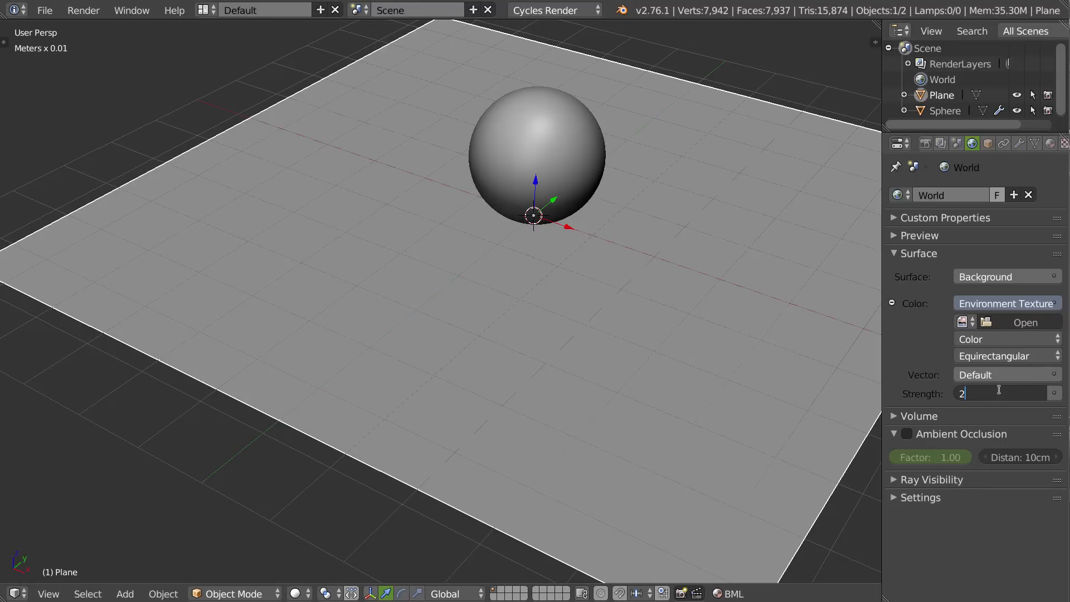
Switch the 3D view to rendered shading.
{"action": "middle_click_drag", "start_coordinate": [487, 243], "coordinate": [500, 256]}
{"action": "key", "text": "z"}
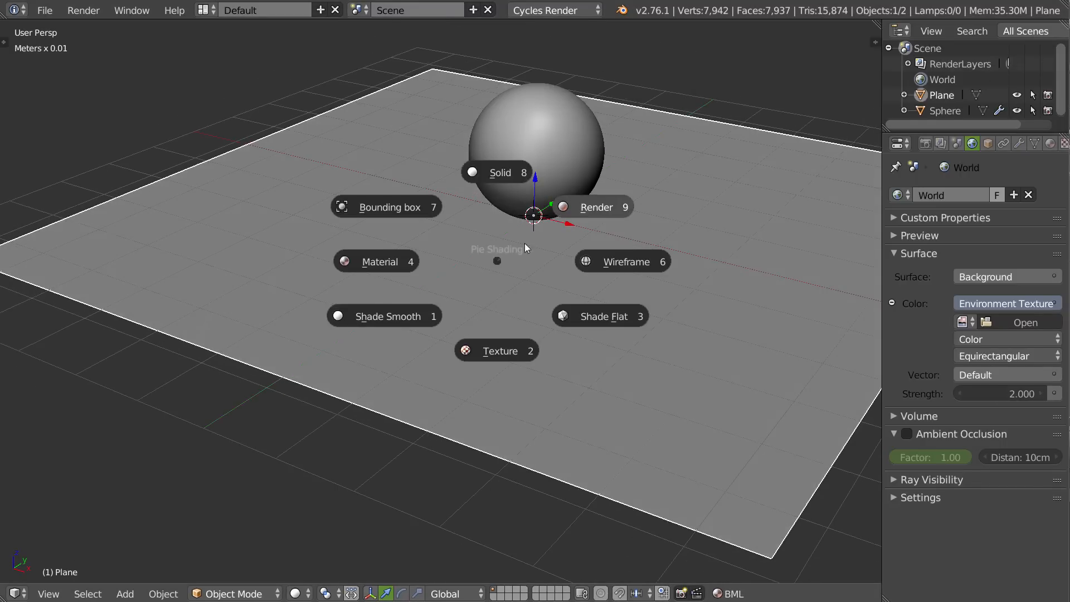
{"action": "left_click", "coordinate": [587, 209]}
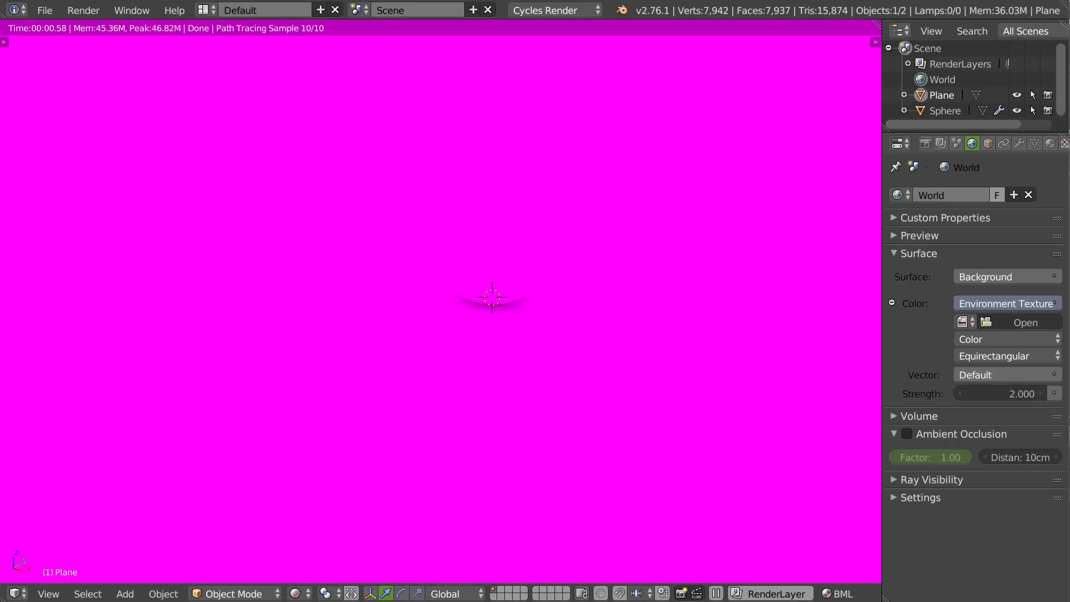
Load parkinglot_2k.hdr from the bookmarked HDRI folder as the world's environment image and inspect the lighting on the sphere.
{"action": "left_click", "coordinate": [1003, 323]}
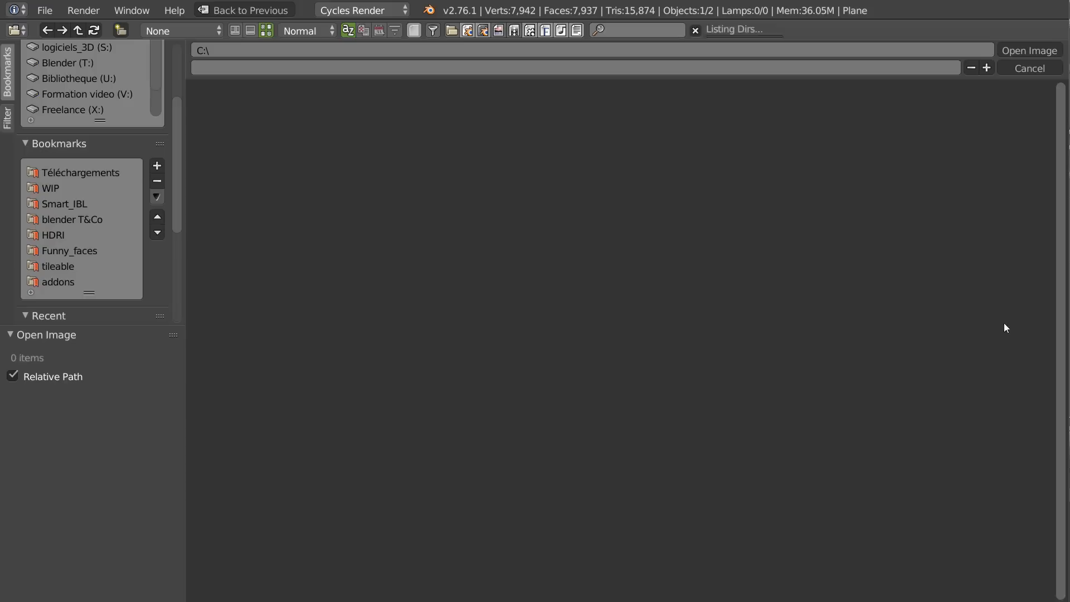
{"action": "left_click", "coordinate": [56, 236]}
{"action": "left_click", "coordinate": [478, 521]}
{"action": "double_click", "coordinate": [478, 521]}
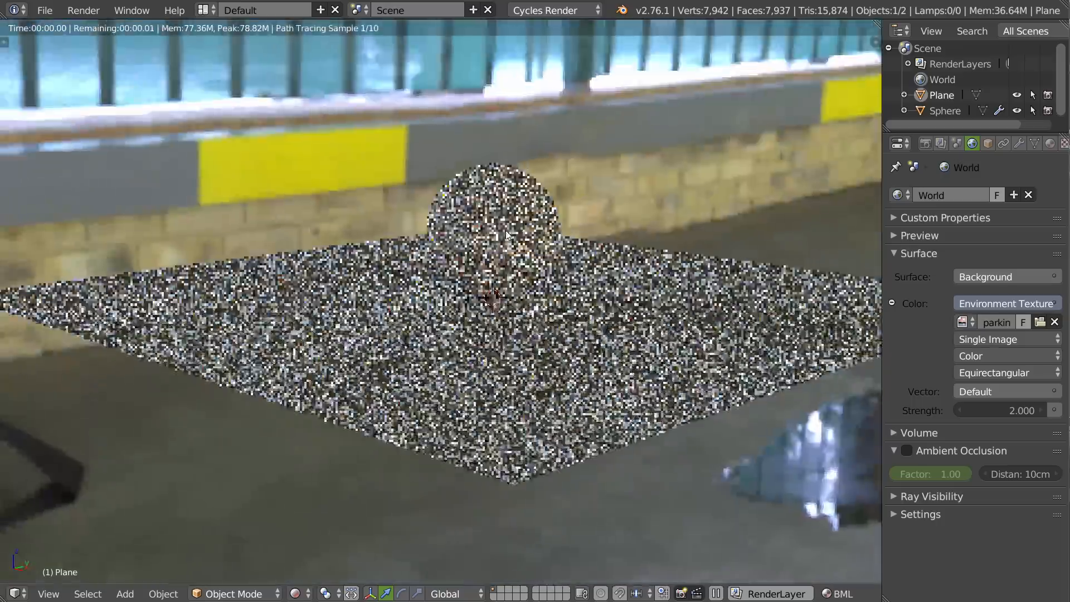
{"action": "middle_click_drag", "start_coordinate": [506, 230], "coordinate": [606, 299]}
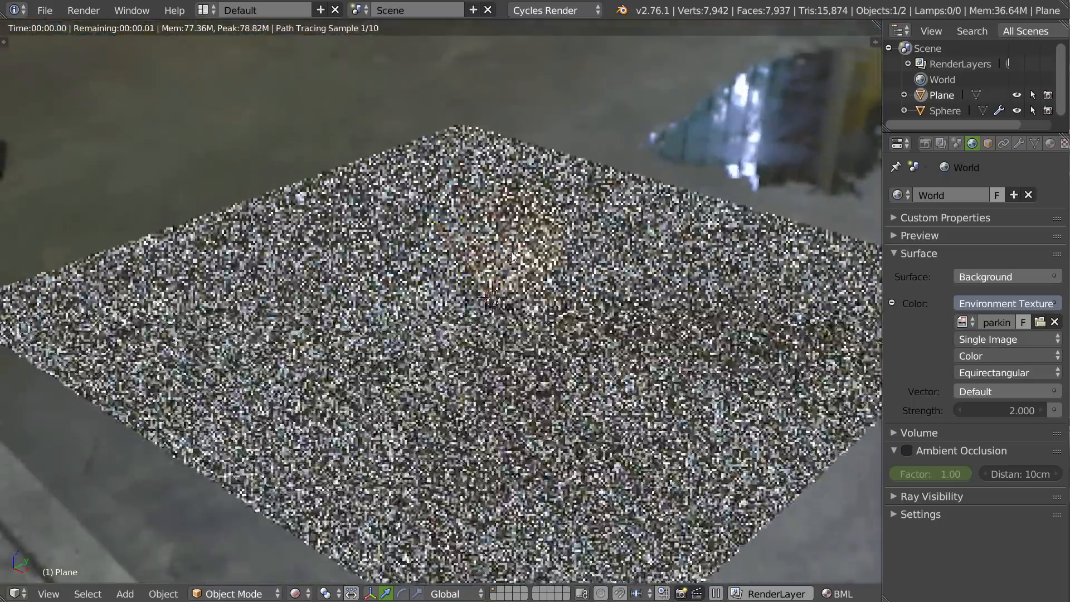
{"action": "middle_click_drag", "start_coordinate": [535, 261], "coordinate": [523, 255]}
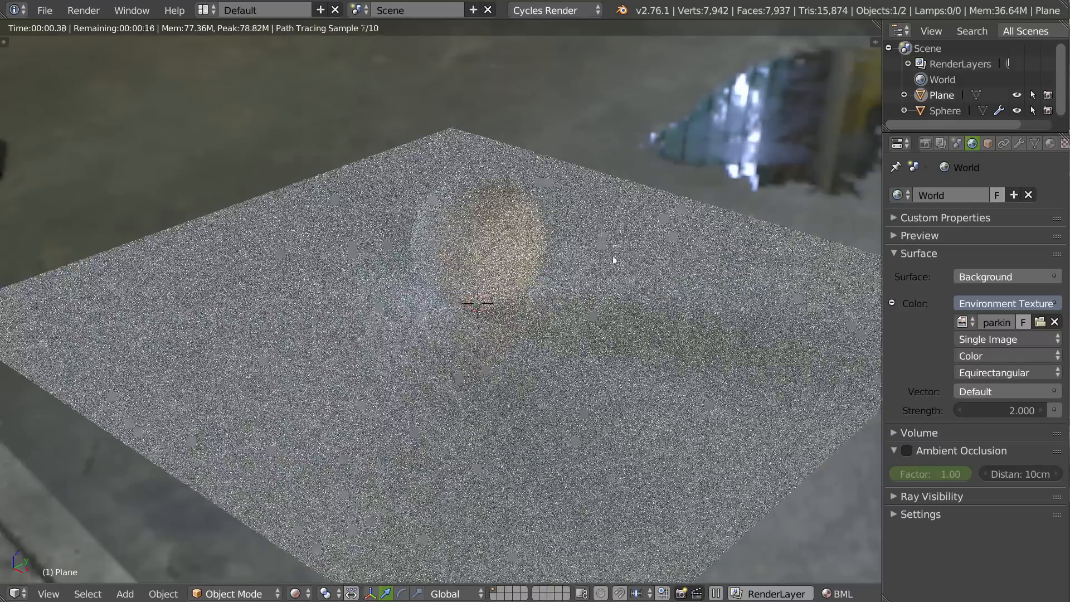
Set the Cycles preview samples to 50.
{"action": "left_click", "coordinate": [926, 144]}
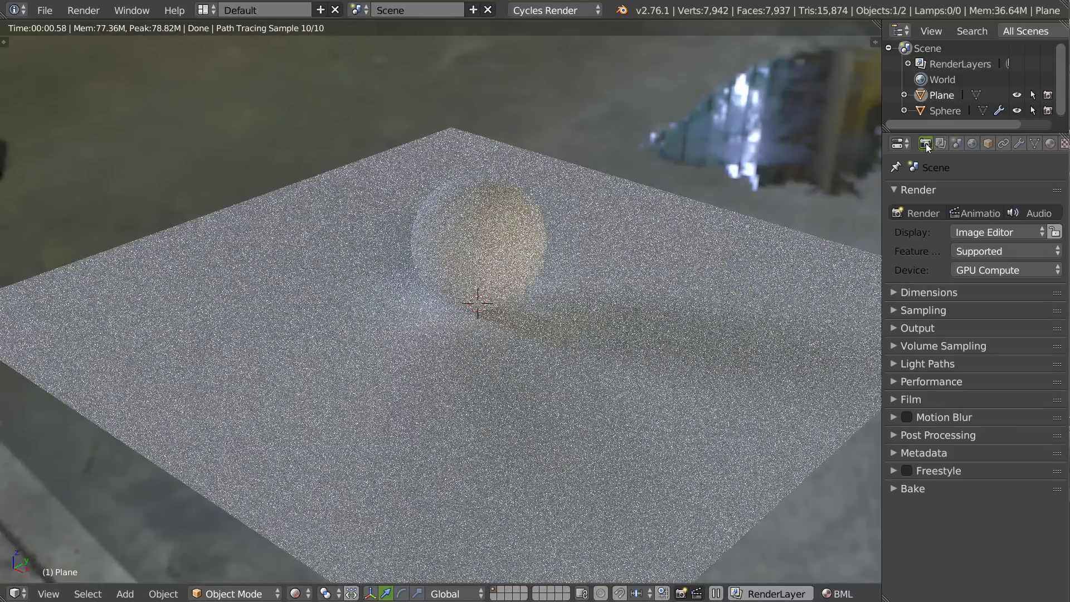
{"action": "left_click", "coordinate": [916, 313]}
{"action": "middle_click_drag", "start_coordinate": [457, 312], "coordinate": [459, 174]}
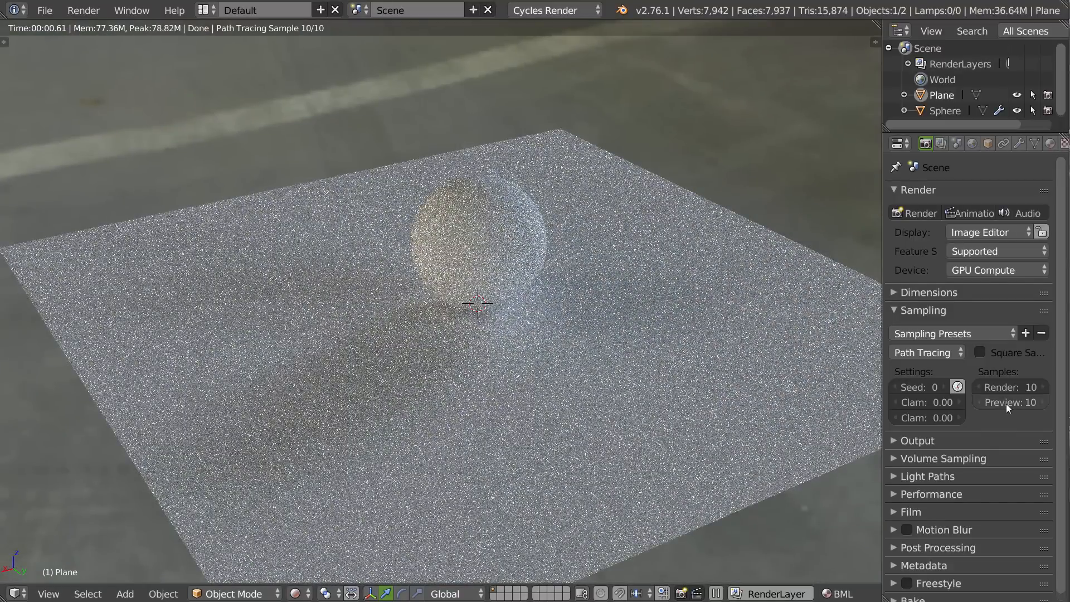
{"action": "type", "text": "0"}
{"action": "key", "text": "Return"}
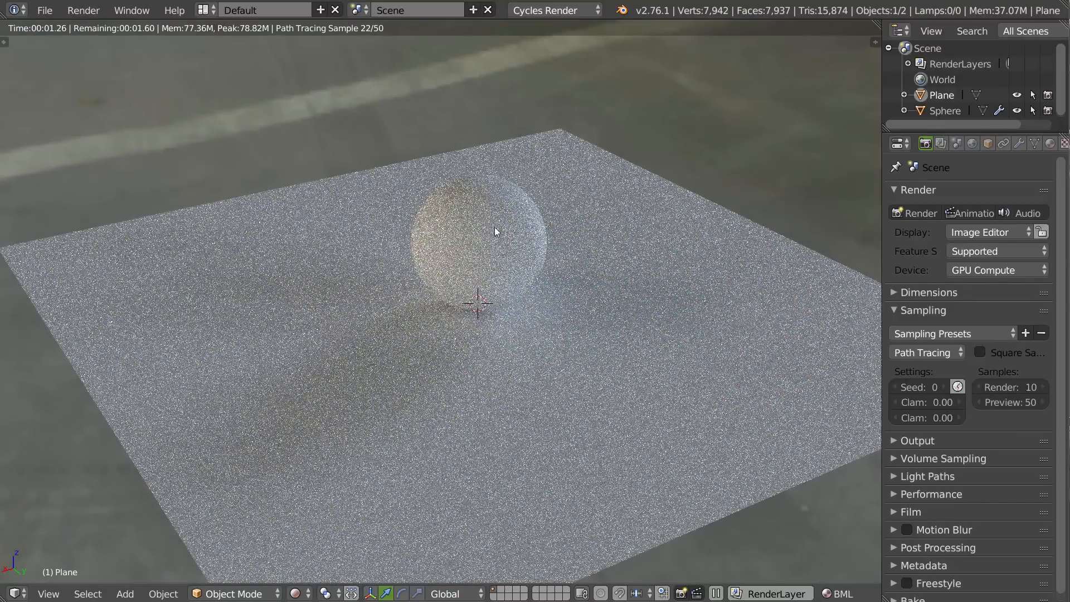
Split the 3D view vertically, turn one half into a Node Editor, and widen it.
{"action": "middle_click_drag", "start_coordinate": [454, 187], "coordinate": [697, 296]}
{"action": "middle_click_drag", "start_coordinate": [611, 225], "coordinate": [604, 246]}
{"action": "key", "text": "space"}
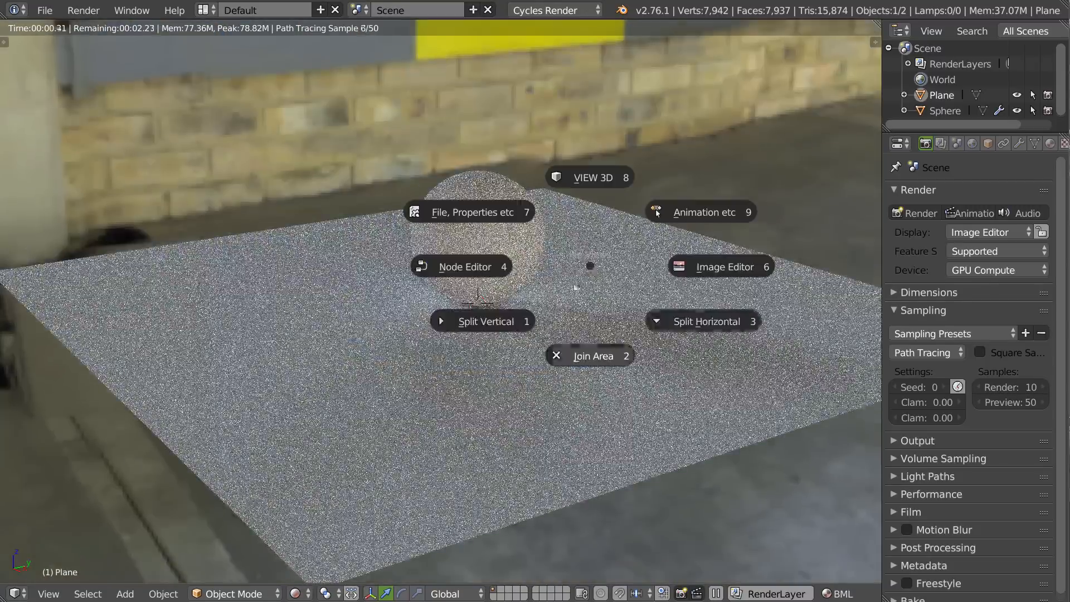
{"action": "left_click", "coordinate": [469, 327]}
{"action": "key", "text": "shift+F3"}
{"action": "middle_click_drag", "start_coordinate": [279, 276], "coordinate": [327, 261]}
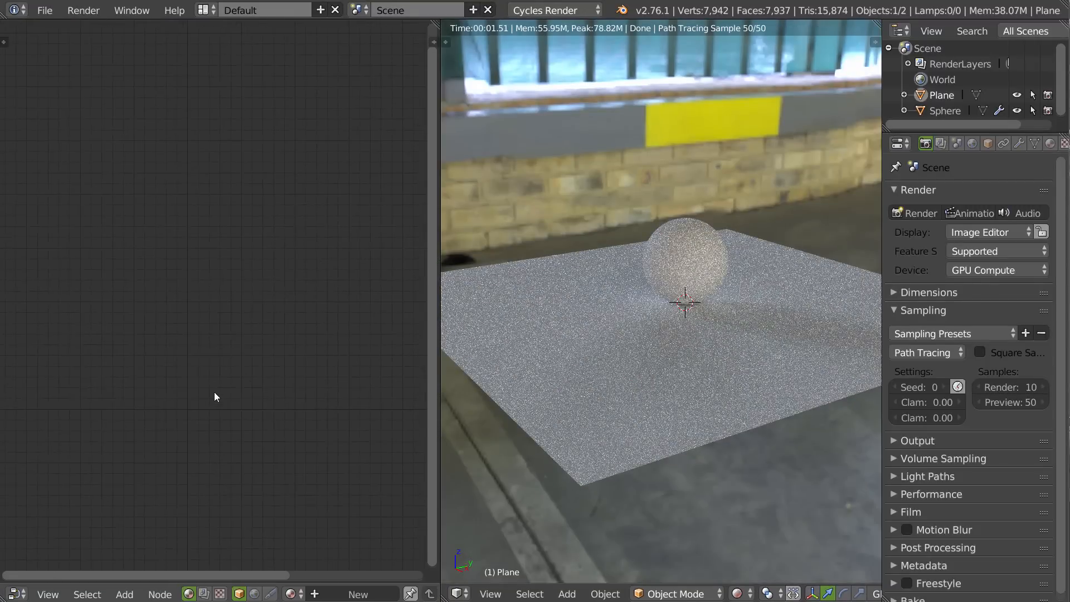
{"action": "key", "text": "space"}
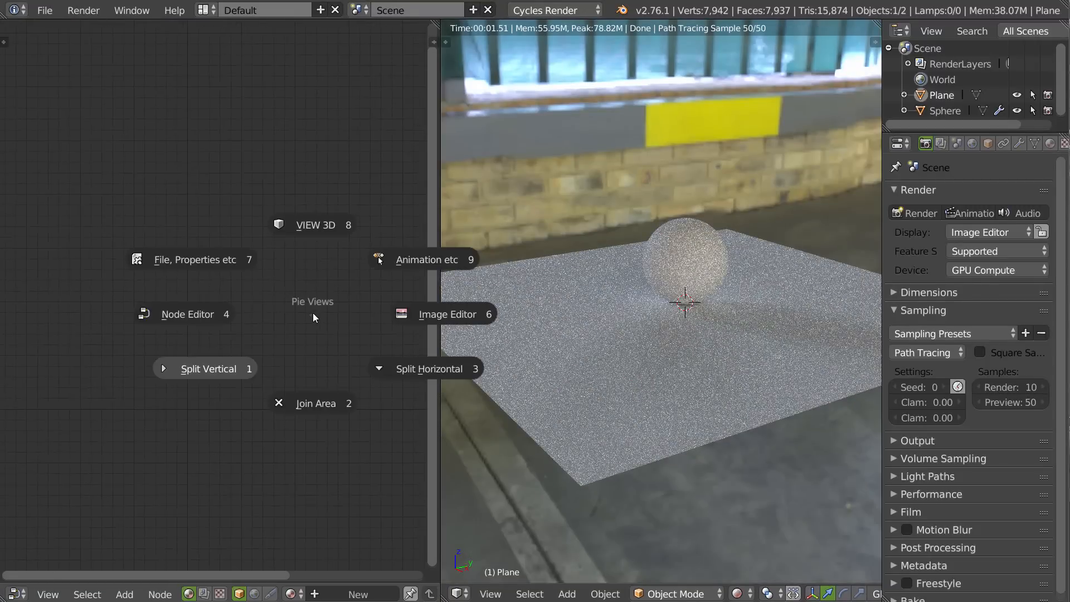
{"action": "left_click", "coordinate": [177, 316]}
{"action": "left_click_drag", "start_coordinate": [439, 232], "coordinate": [573, 239]}
{"action": "middle_click_drag", "start_coordinate": [724, 273], "coordinate": [720, 303]}
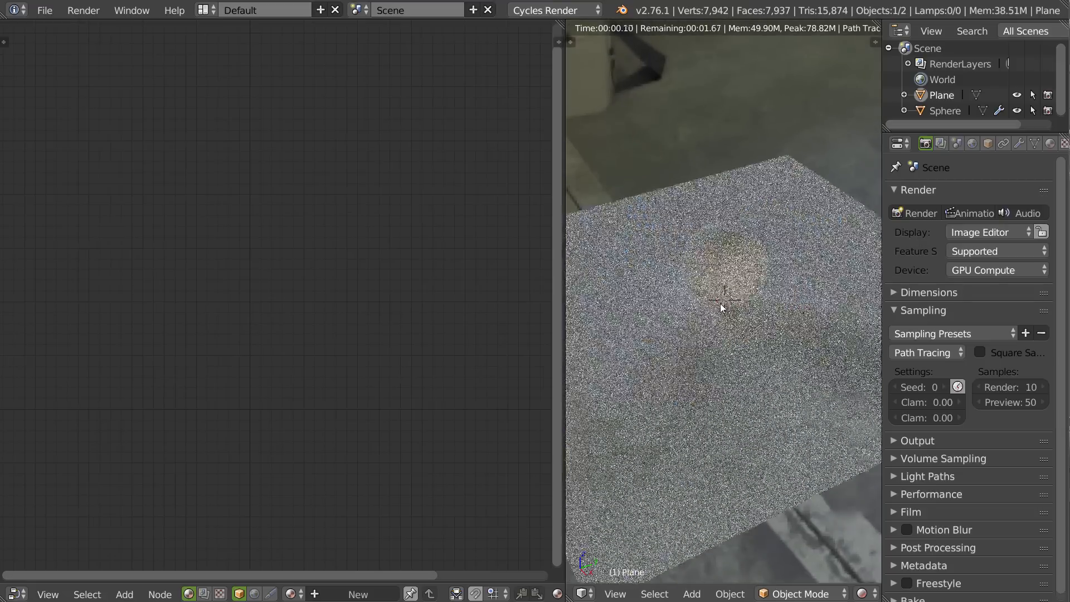
Show the Node Editor's tool shelf and look through its node categories from Input to Layout.
{"action": "key", "text": "t"}
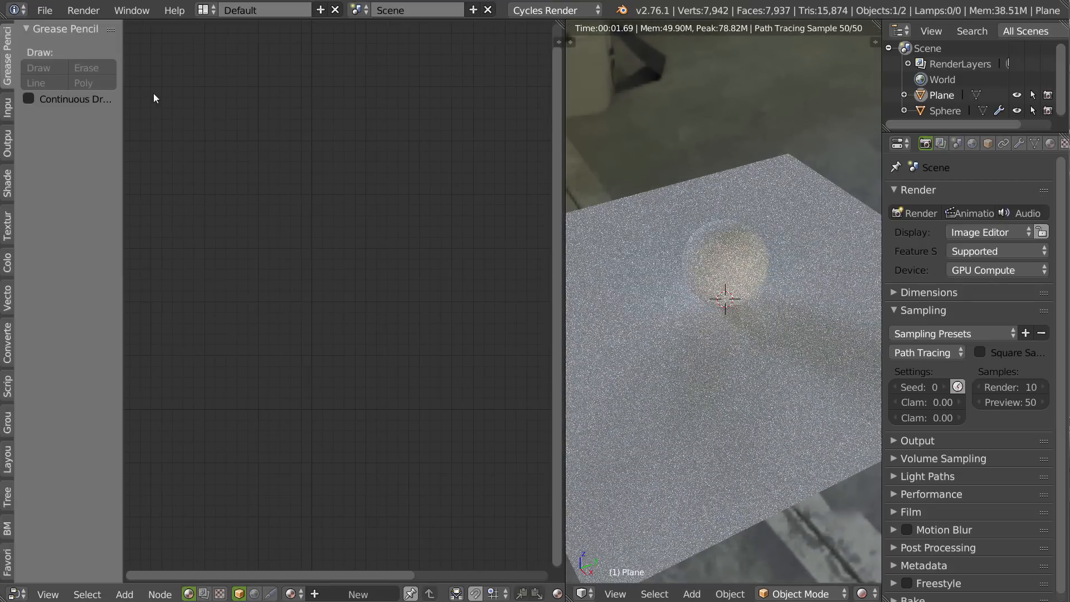
{"action": "left_click", "coordinate": [8, 109]}
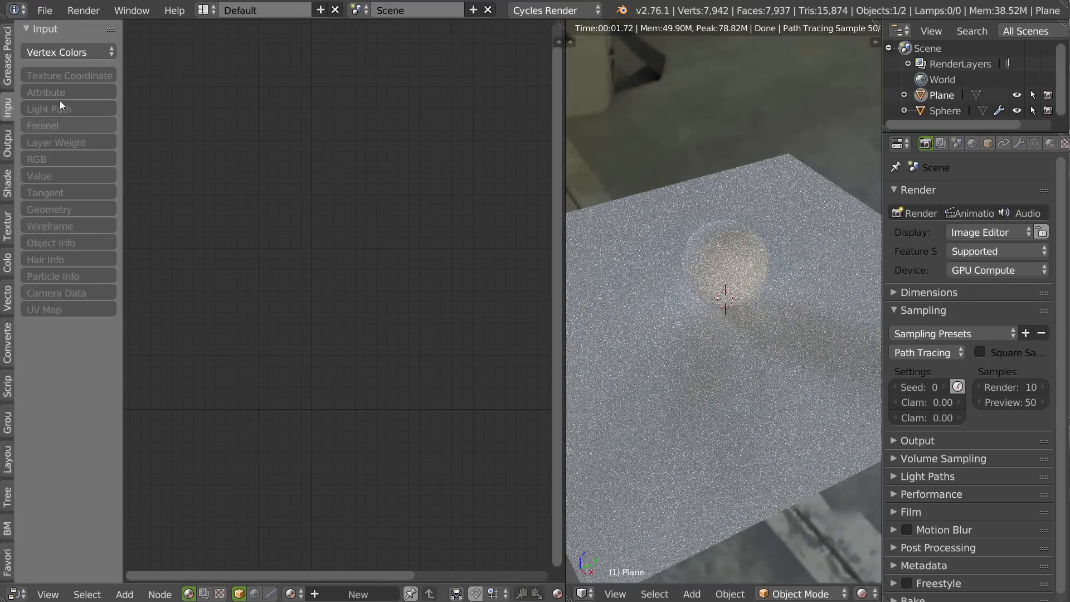
{"action": "left_click", "coordinate": [6, 148]}
{"action": "left_click", "coordinate": [7, 181]}
{"action": "left_click", "coordinate": [7, 226]}
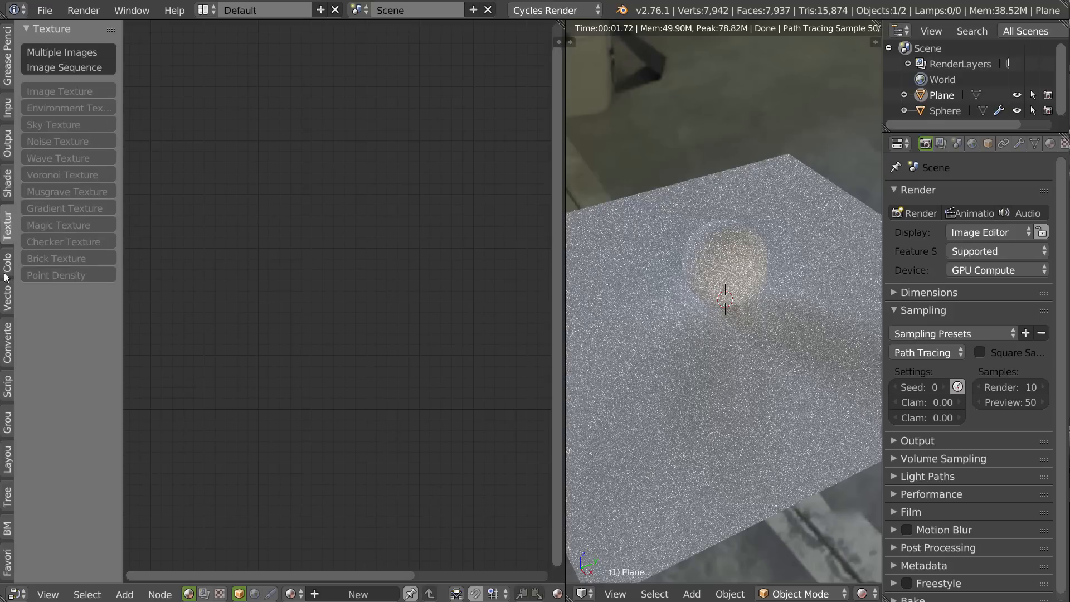
{"action": "left_click", "coordinate": [7, 263]}
{"action": "left_click", "coordinate": [7, 298]}
{"action": "left_click", "coordinate": [7, 342]}
{"action": "left_click", "coordinate": [7, 394]}
{"action": "left_click", "coordinate": [7, 422]}
{"action": "left_click", "coordinate": [6, 461]}
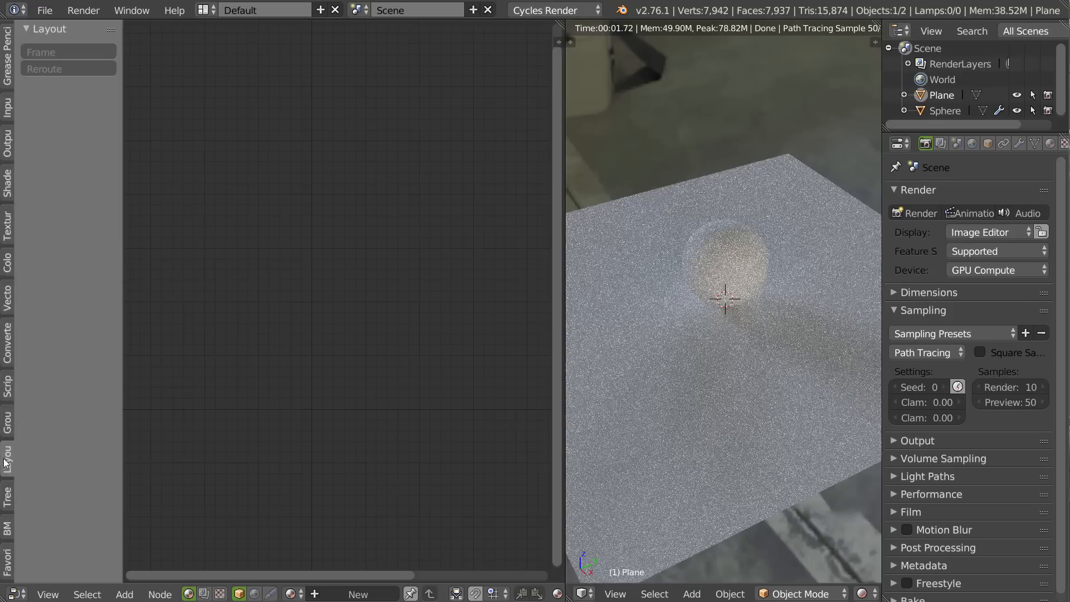
Return to the Input node category, show the Node Editor's properties sidebar, and collapse the Blender Material Library section.
{"action": "left_click", "coordinate": [7, 108]}
{"action": "key", "text": "n"}
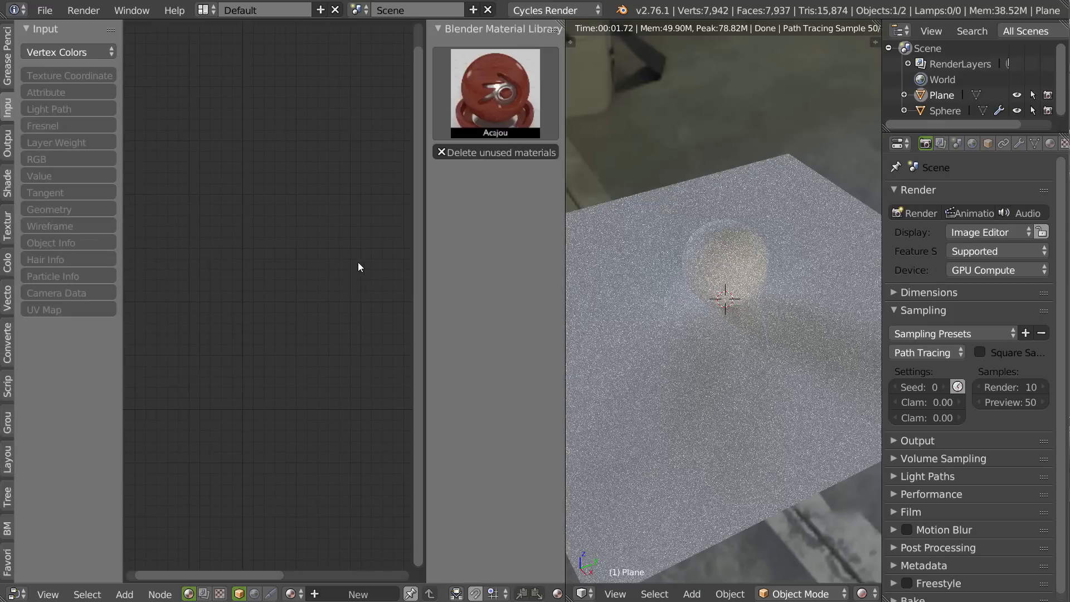
{"action": "left_click", "coordinate": [443, 29]}
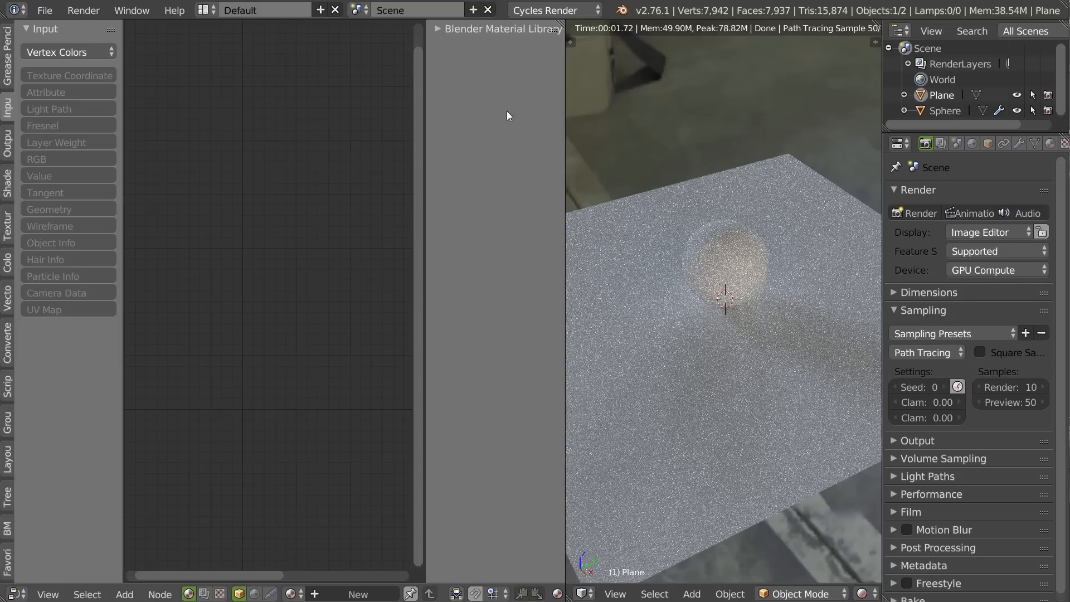
Hide the Node Editor's properties sidebar, select the sphere, and show its material settings with the Blender Material Library section collapsed.
{"action": "key", "text": "n"}
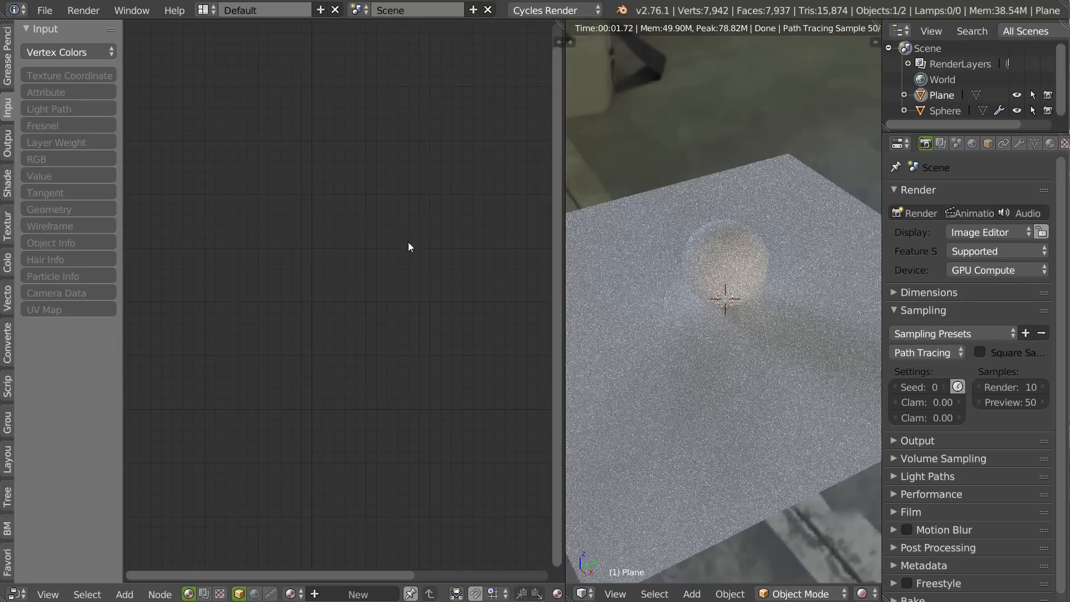
{"action": "right_click", "coordinate": [727, 252]}
{"action": "middle_click_drag", "start_coordinate": [738, 276], "coordinate": [745, 241]}
{"action": "left_click", "coordinate": [1048, 144]}
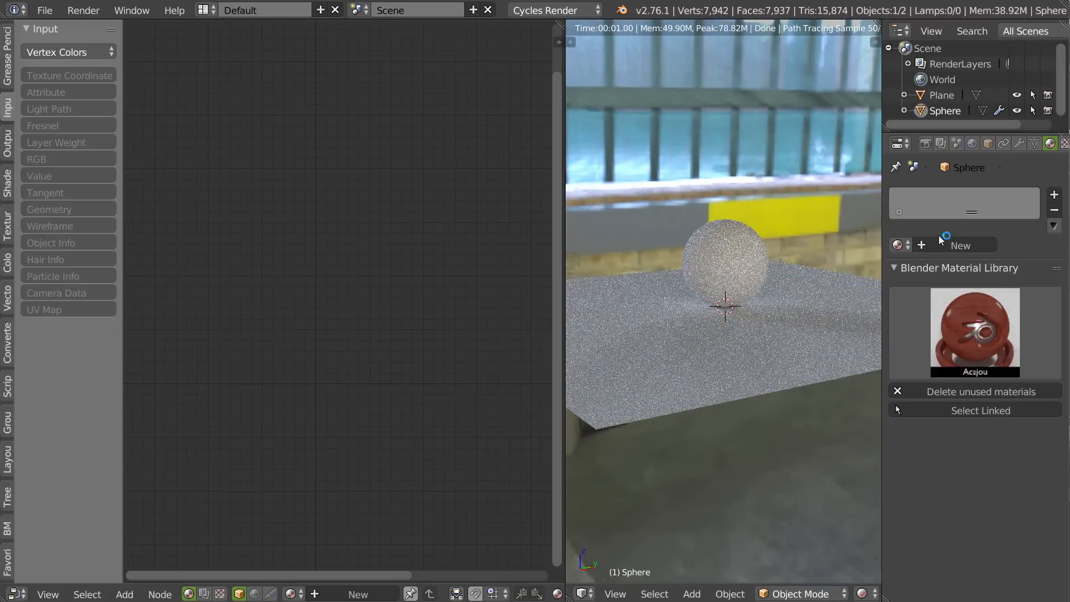
{"action": "left_click", "coordinate": [896, 268]}
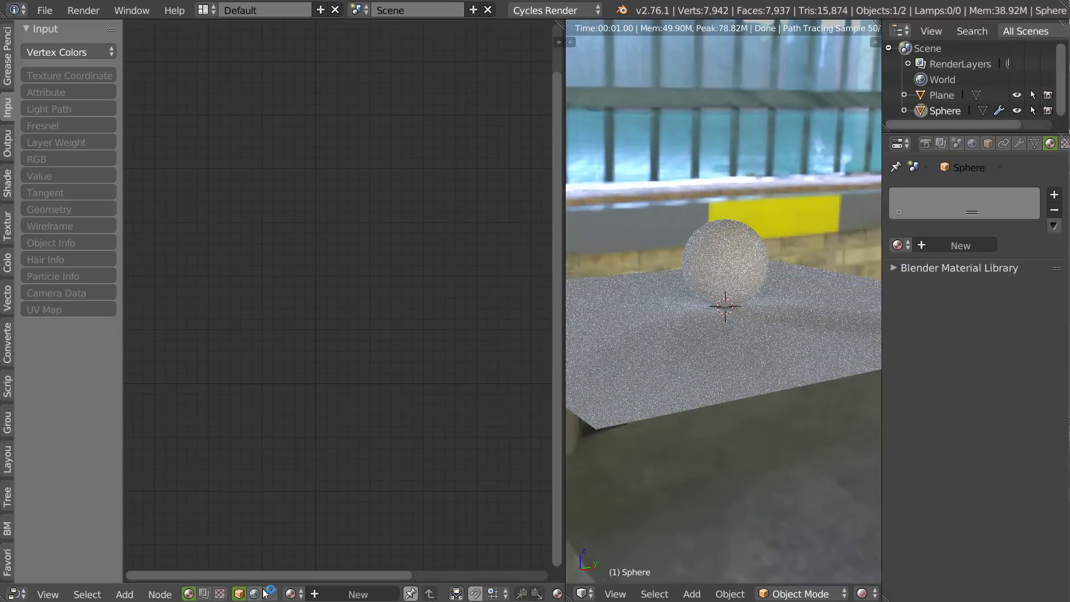
Create a new material on the sphere and space its Diffuse BSDF and Material Output nodes farther apart.
{"action": "left_click", "coordinate": [357, 594]}
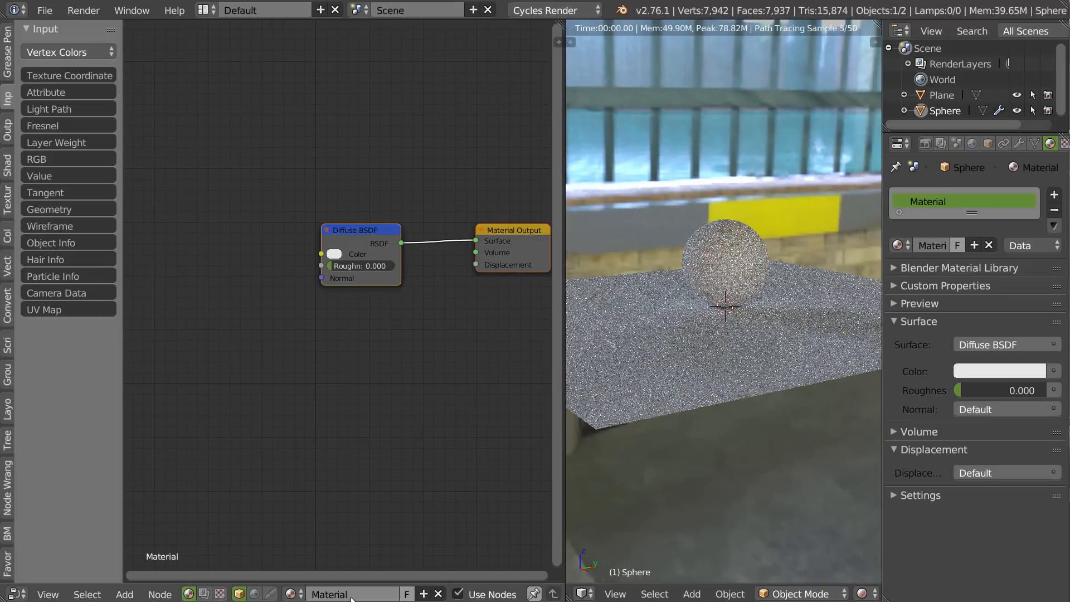
{"action": "key", "text": "Home"}
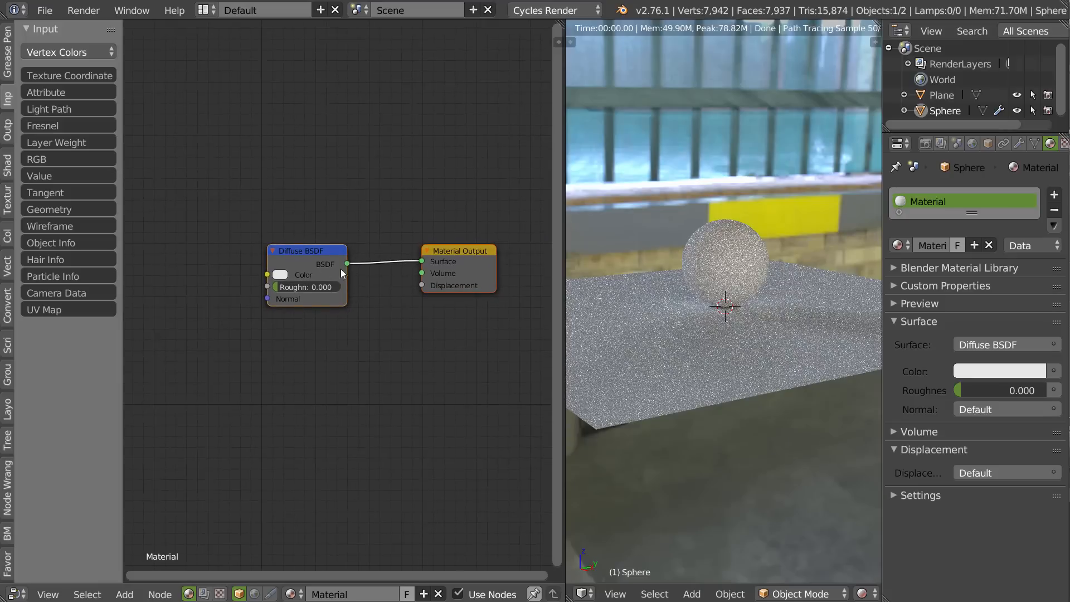
{"action": "mouse_move", "coordinate": [305, 255]}
{"action": "left_mouse_down"}
{"action": "mouse_move", "coordinate": [302, 235]}
{"action": "mouse_move", "coordinate": [289, 252]}
{"action": "left_mouse_up"}
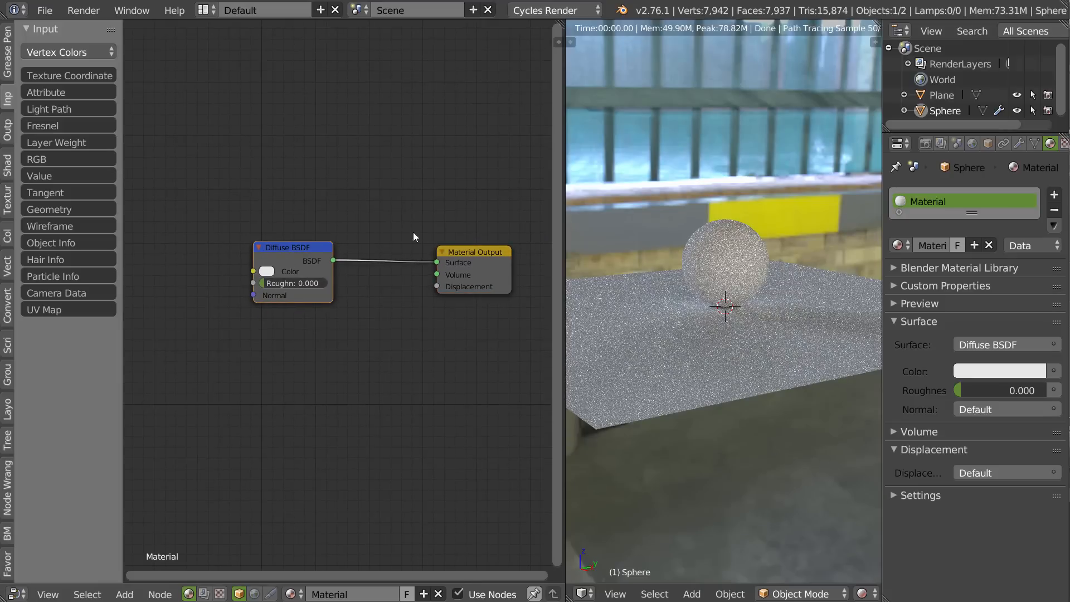
{"action": "middle_click_drag", "start_coordinate": [761, 245], "coordinate": [756, 328]}
{"action": "scroll", "coordinate": [781, 217], "scroll_direction": "up", "scroll_amount": 3}
{"action": "middle_click_drag", "start_coordinate": [677, 243], "coordinate": [741, 368]}
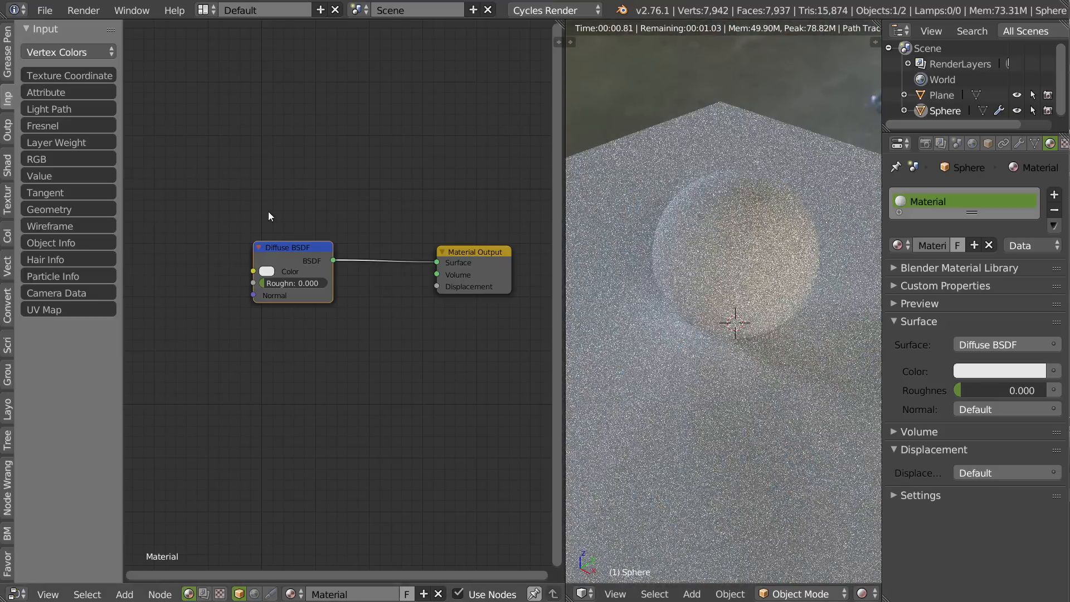
Add a Glossy BSDF node above the Diffuse BSDF and connect it to the Material Output's Surface input.
{"action": "left_click", "coordinate": [8, 165]}
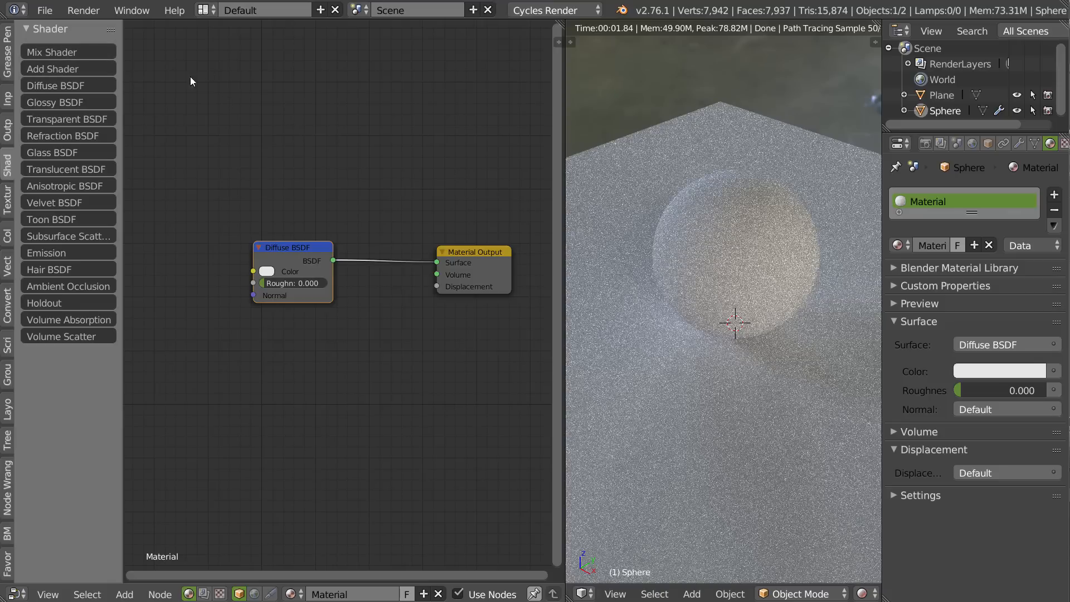
{"action": "left_click", "coordinate": [56, 102]}
{"action": "left_click", "coordinate": [247, 148]}
{"action": "left_click_drag", "start_coordinate": [327, 167], "coordinate": [436, 262]}
{"action": "middle_click_drag", "start_coordinate": [758, 284], "coordinate": [585, 210]}
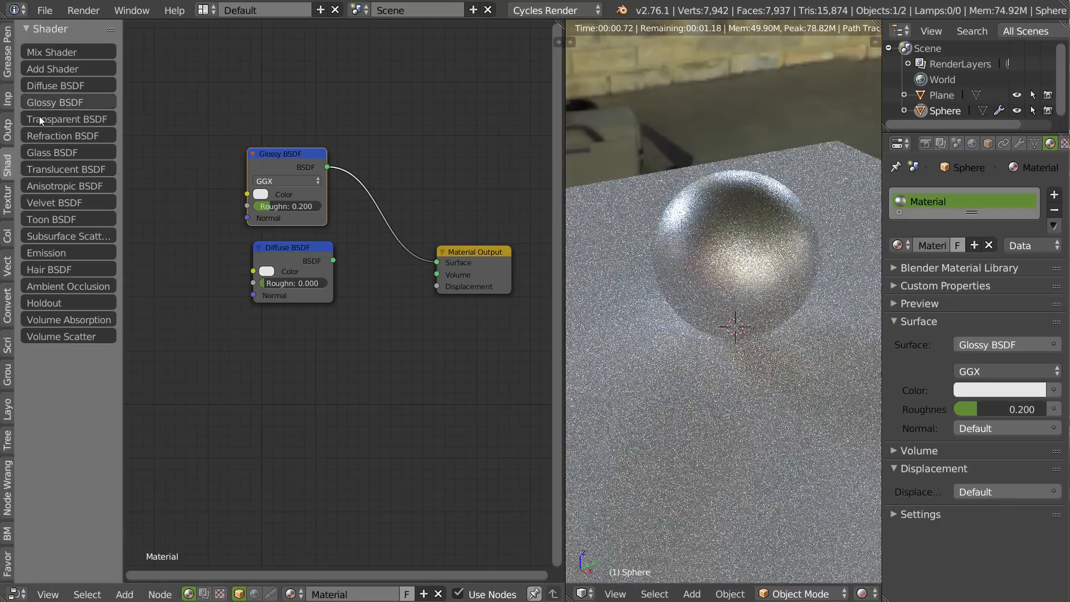
Add a Transparent BSDF node below the Diffuse BSDF, connect it to the Material Output's Surface input, and move it lower.
{"action": "left_click", "coordinate": [55, 121]}
{"action": "left_click", "coordinate": [246, 347]}
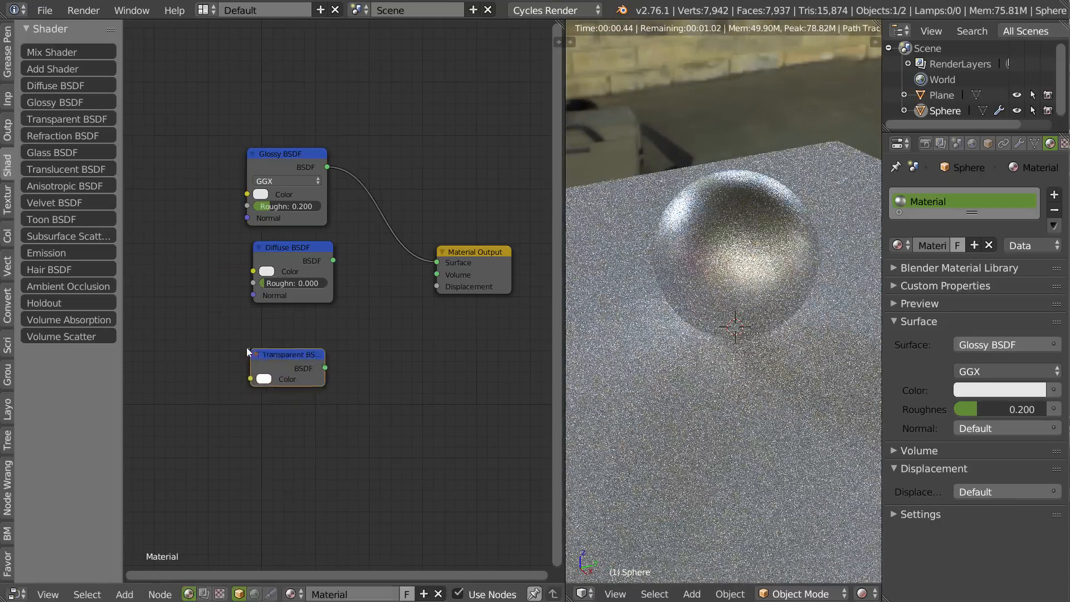
{"action": "left_click_drag", "start_coordinate": [326, 369], "coordinate": [437, 263]}
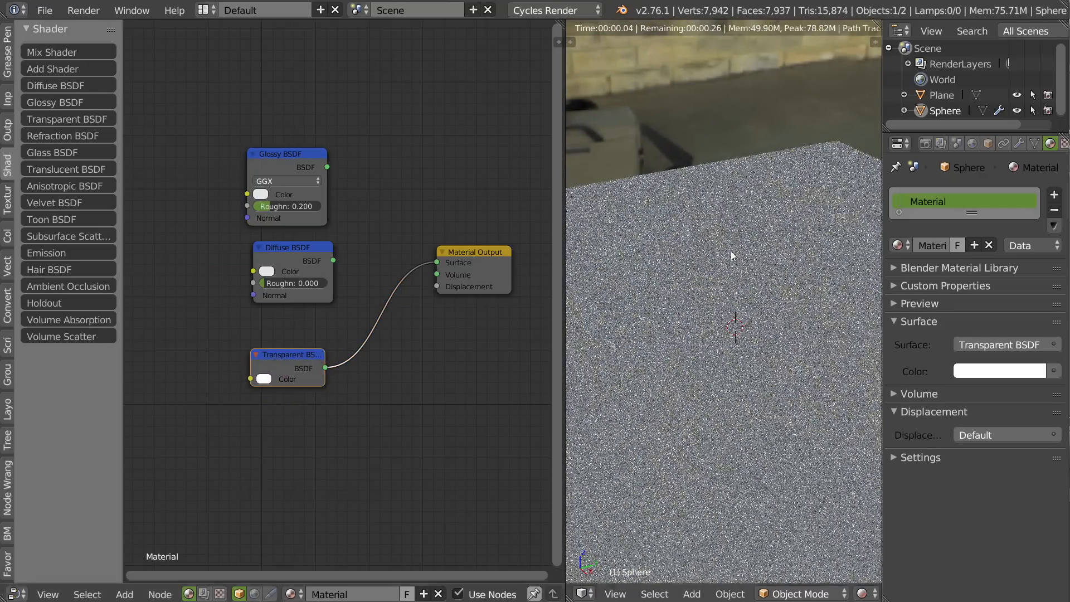
{"action": "left_click_drag", "start_coordinate": [300, 350], "coordinate": [253, 380]}
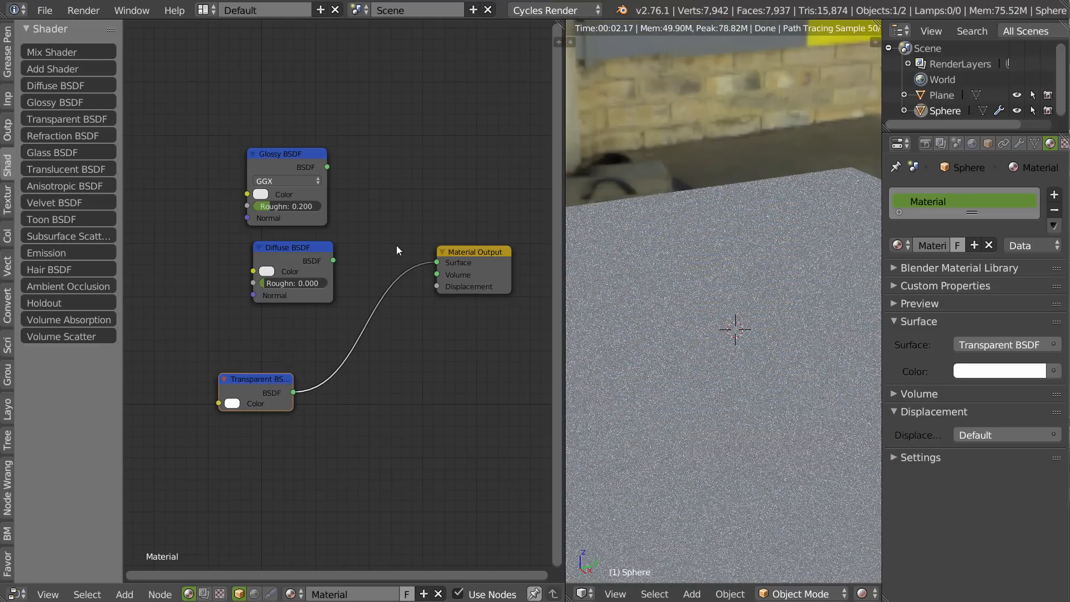
Insert a Mix Shader before the Material Output and feed it the Glossy BSDF and Transparent BSDF, moving the Diffuse BSDF out of the way.
{"action": "left_click_drag", "start_coordinate": [298, 241], "coordinate": [210, 262]}
{"action": "left_click", "coordinate": [56, 52]}
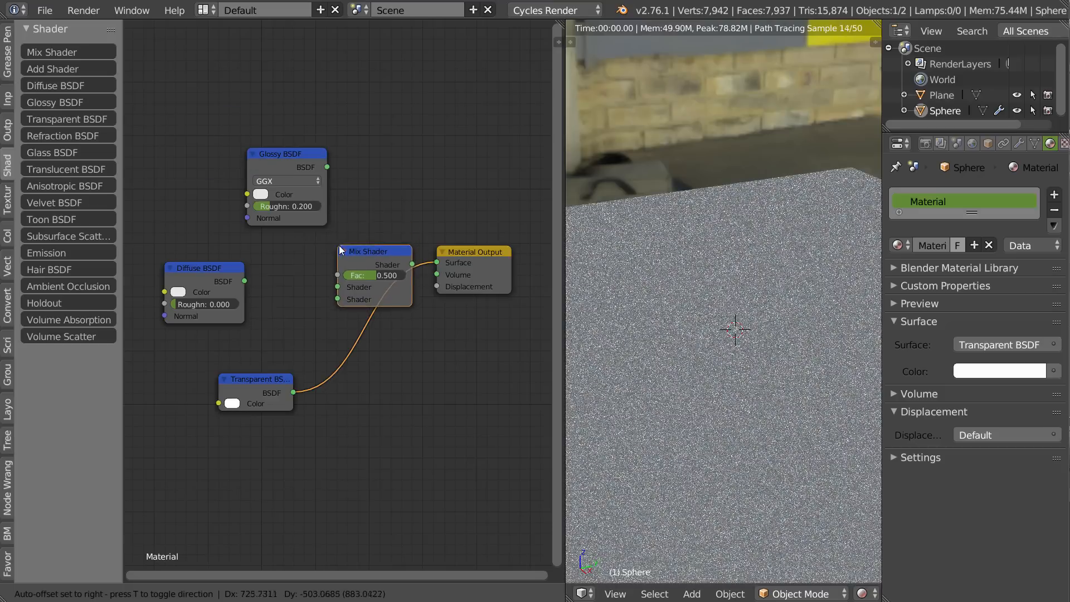
{"action": "left_click", "coordinate": [342, 248]}
{"action": "left_click_drag", "start_coordinate": [315, 169], "coordinate": [342, 291]}
{"action": "middle_click_drag", "start_coordinate": [771, 207], "coordinate": [734, 217]}
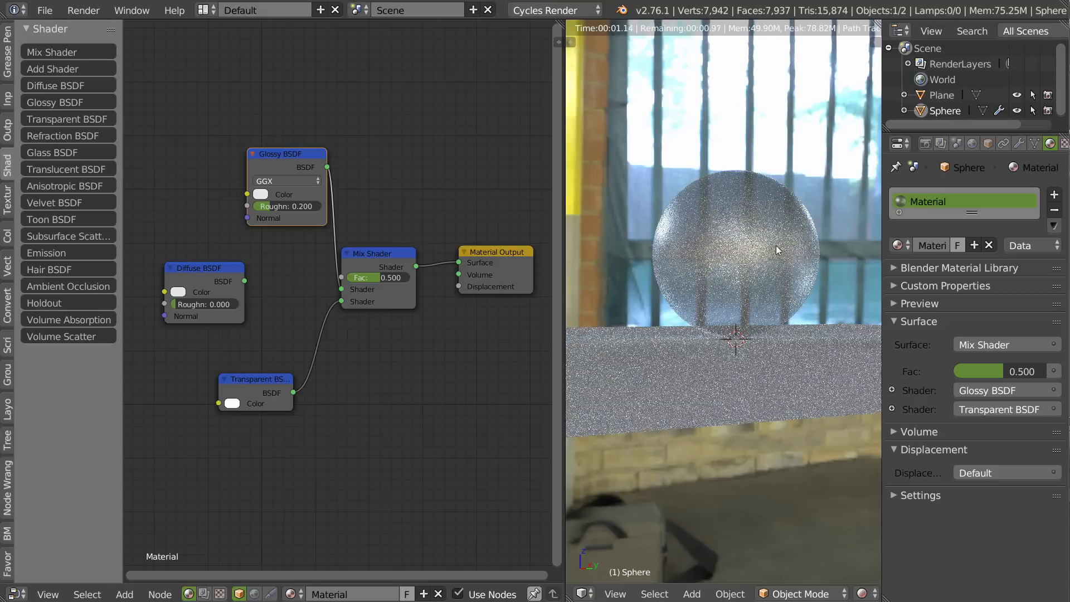
Set the Glossy BSDF's roughness to 0 and rearrange the shader nodes around the Mix Shader.
{"action": "left_click_drag", "start_coordinate": [272, 205], "coordinate": [248, 206]}
{"action": "middle_click_drag", "start_coordinate": [747, 247], "coordinate": [722, 282]}
{"action": "left_click_drag", "start_coordinate": [297, 158], "coordinate": [263, 168]}
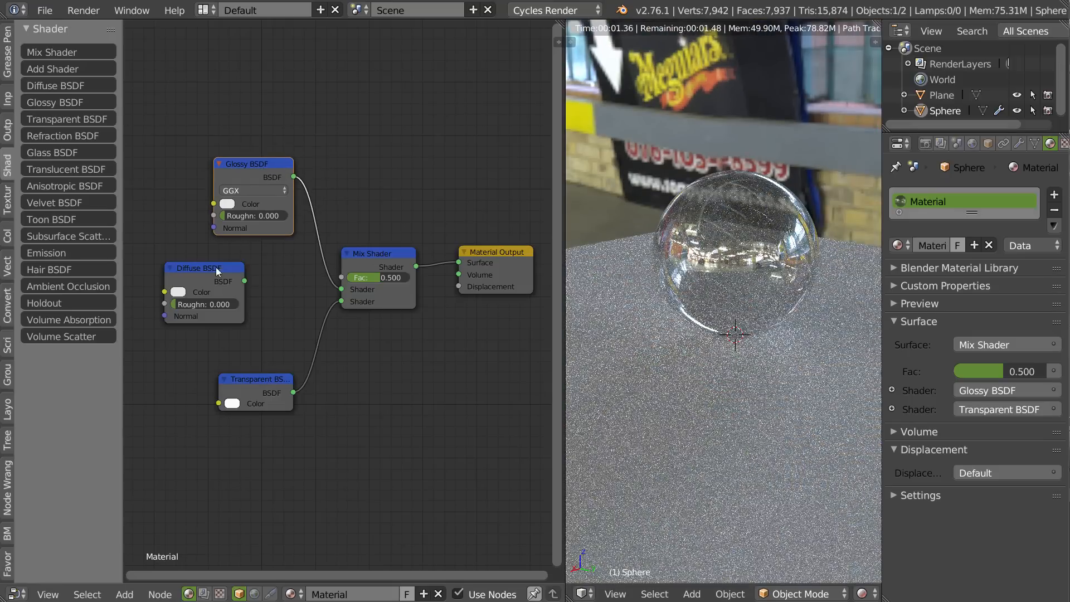
{"action": "left_click_drag", "start_coordinate": [207, 273], "coordinate": [222, 282]}
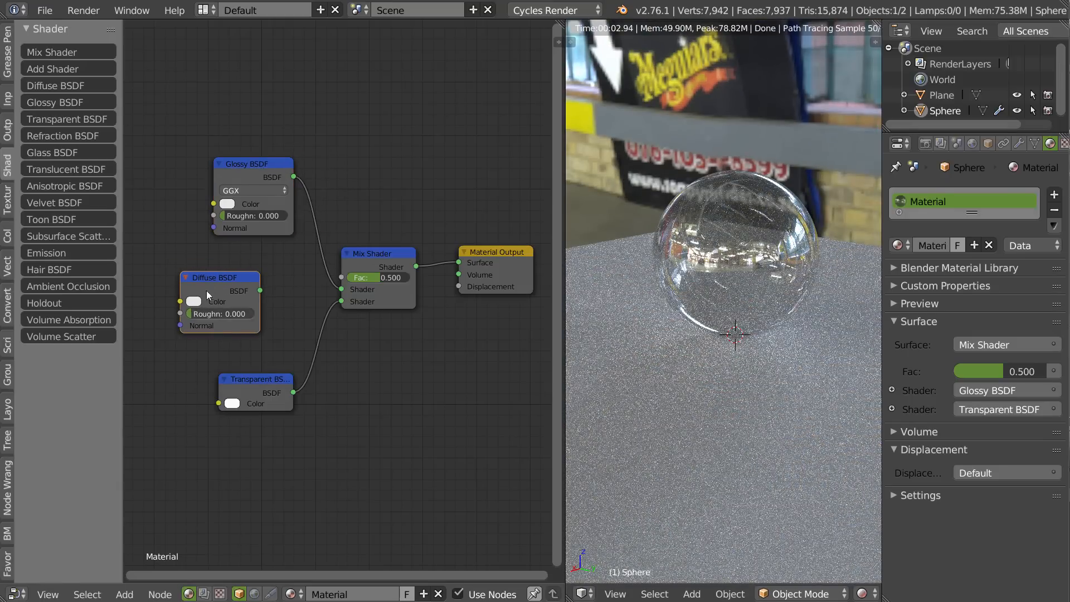
{"action": "middle_click_drag", "start_coordinate": [680, 245], "coordinate": [663, 196]}
{"action": "middle_click_drag", "start_coordinate": [373, 254], "coordinate": [358, 264]}
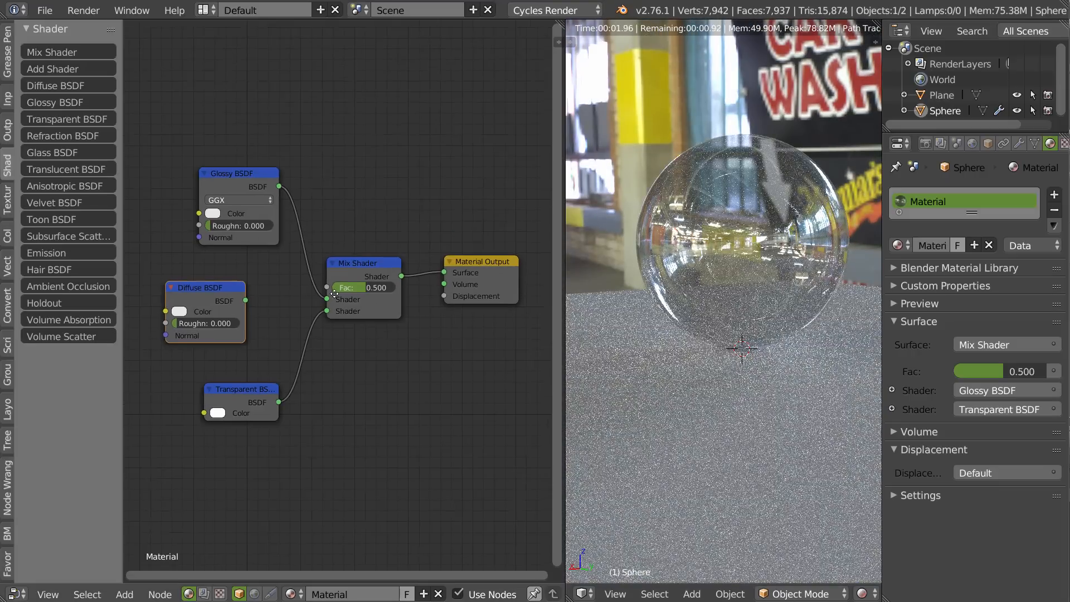
Detach the Transparent BSDF and remove the Mix Shader while keeping the Glossy BSDF connected to the Material Output.
{"action": "left_click_drag", "start_coordinate": [359, 263], "coordinate": [387, 223], "text": "alt"}
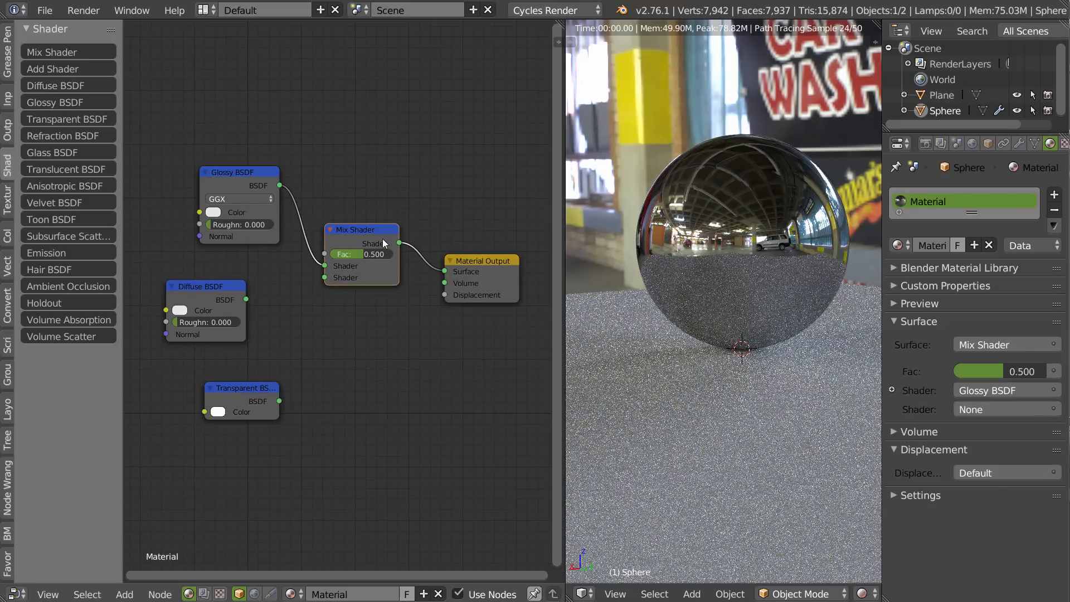
{"action": "key", "text": "ctrl+x"}
{"action": "left_click", "coordinate": [220, 189]}
{"action": "mouse_move", "coordinate": [219, 188]}
{"action": "left_mouse_down"}
{"action": "mouse_move", "coordinate": [240, 201]}
{"action": "mouse_move", "coordinate": [239, 180]}
{"action": "left_mouse_up"}
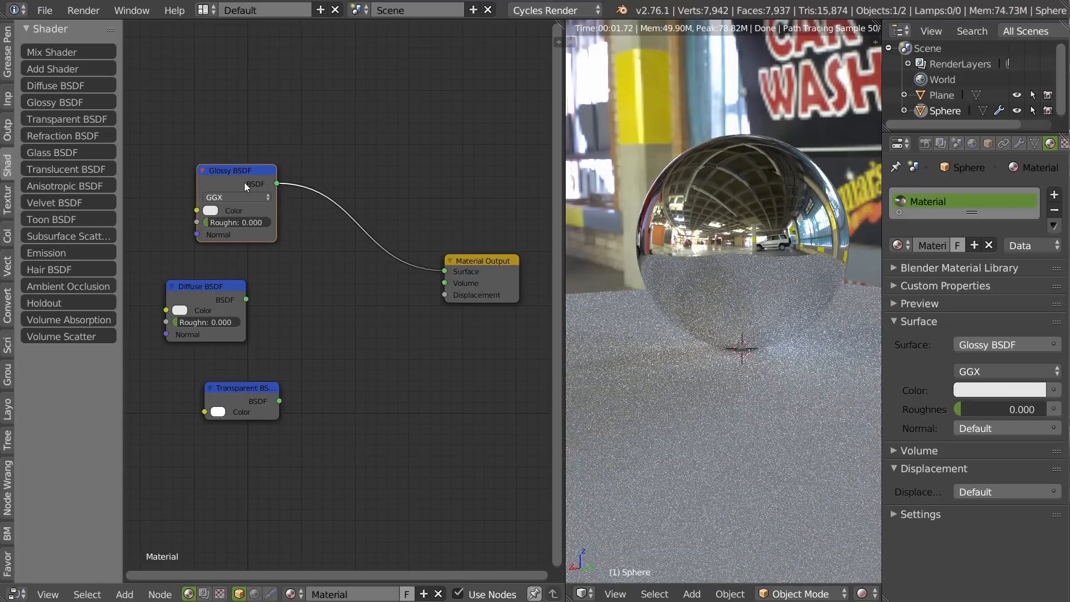
Add a Glass BSDF node and connect it to the Material Output's Surface input.
{"action": "left_click", "coordinate": [53, 151]}
{"action": "left_click", "coordinate": [366, 286]}
{"action": "left_click_drag", "start_coordinate": [372, 285], "coordinate": [445, 273]}
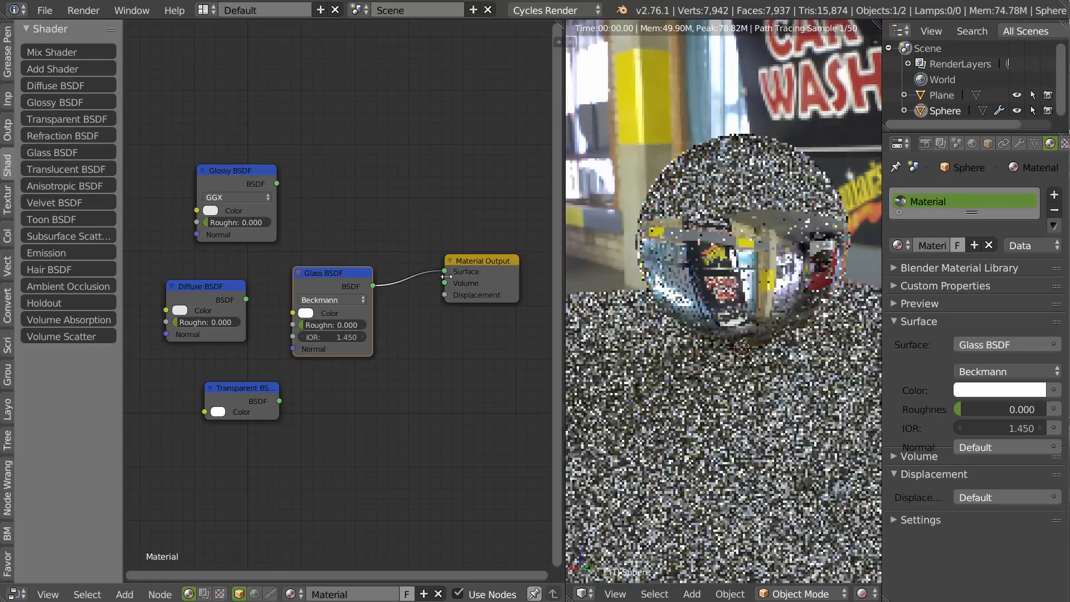
{"action": "middle_click_drag", "start_coordinate": [771, 258], "coordinate": [725, 252]}
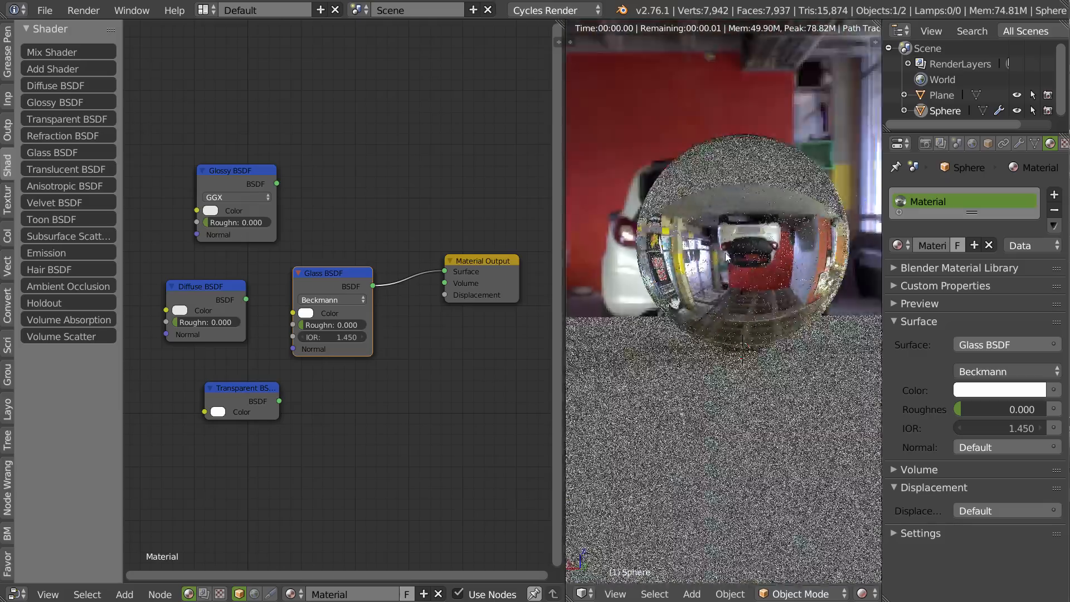
Try an IOR of 1 on the Glass BSDF and replace it with 1.1.
{"action": "left_click_drag", "start_coordinate": [304, 338], "coordinate": [333, 338]}
{"action": "left_click", "coordinate": [326, 338]}
{"action": "type", "text": "1"}
{"action": "key", "text": "Return"}
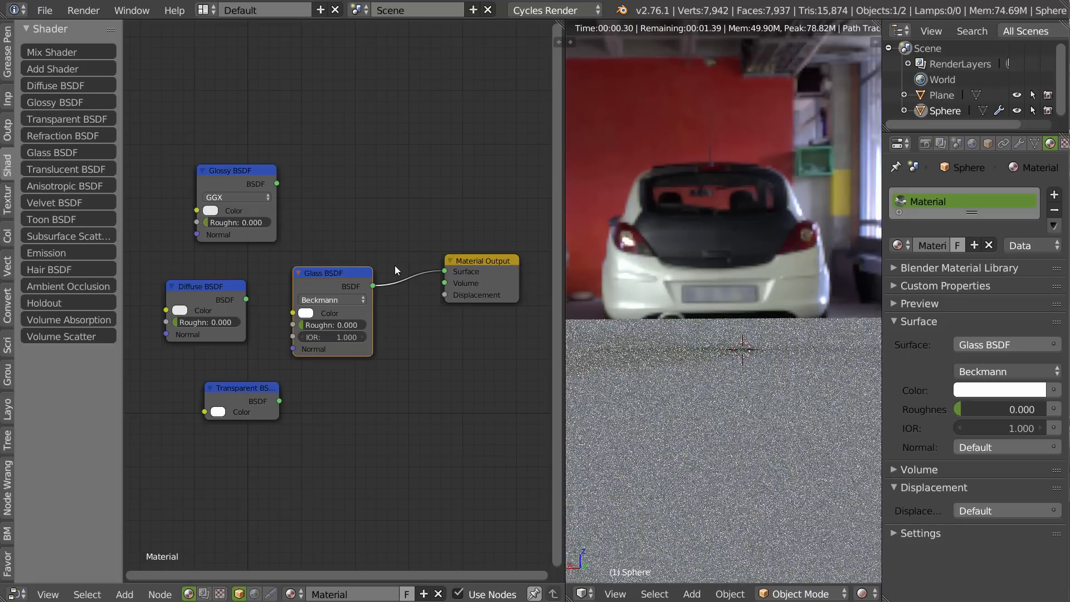
{"action": "left_click", "coordinate": [322, 337]}
{"action": "type", "text": "1.1"}
{"action": "key", "text": "Return"}
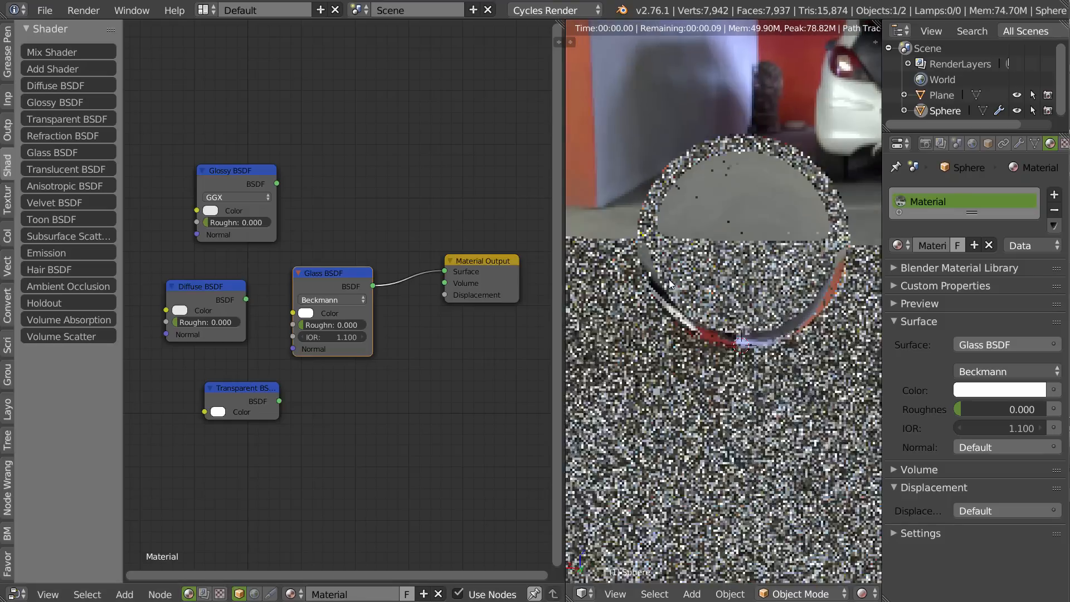
Try an IOR of 2 on the Glass BSDF, return it to 1.1, and shift the node slightly.
{"action": "left_click_drag", "start_coordinate": [316, 336], "coordinate": [328, 332]}
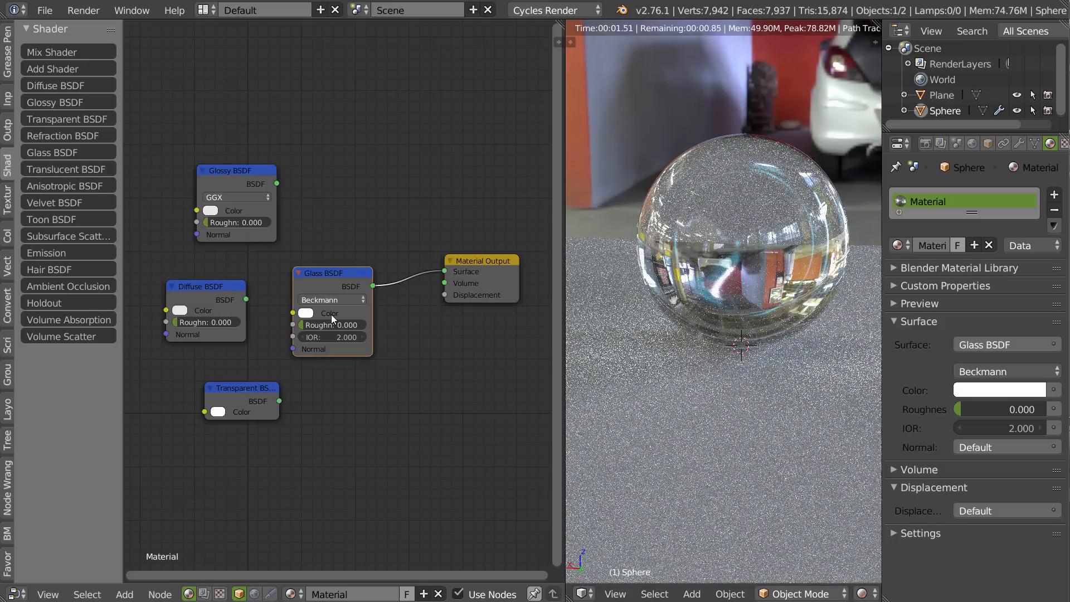
{"action": "middle_click_drag", "start_coordinate": [710, 334], "coordinate": [789, 324]}
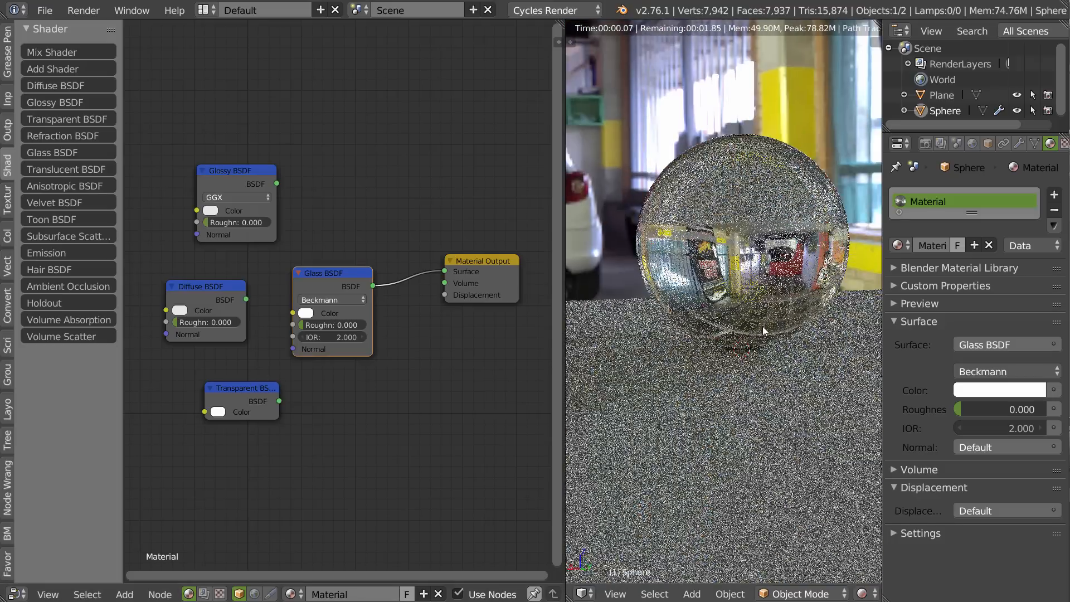
{"action": "mouse_move", "coordinate": [335, 339]}
{"action": "left_mouse_down"}
{"action": "mouse_move", "coordinate": [358, 340]}
{"action": "mouse_move", "coordinate": [329, 337]}
{"action": "left_mouse_up"}
{"action": "left_click_drag", "start_coordinate": [323, 269], "coordinate": [309, 267]}
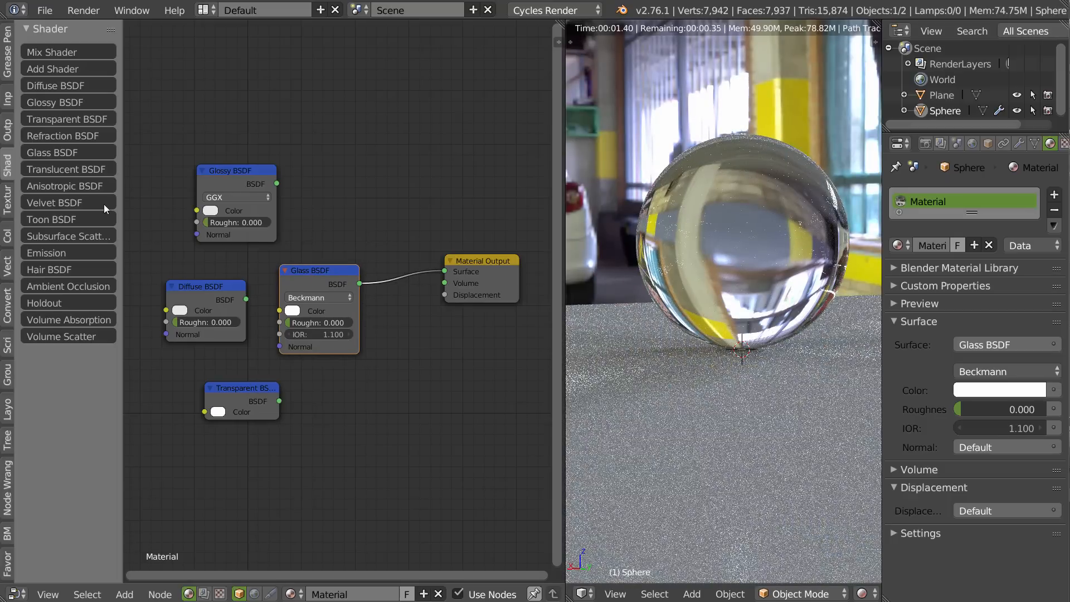
Add an Emission node and connect it to the Material Output's Surface input.
{"action": "left_click", "coordinate": [52, 252]}
{"action": "left_click", "coordinate": [340, 140]}
{"action": "left_click_drag", "start_coordinate": [412, 157], "coordinate": [444, 272]}
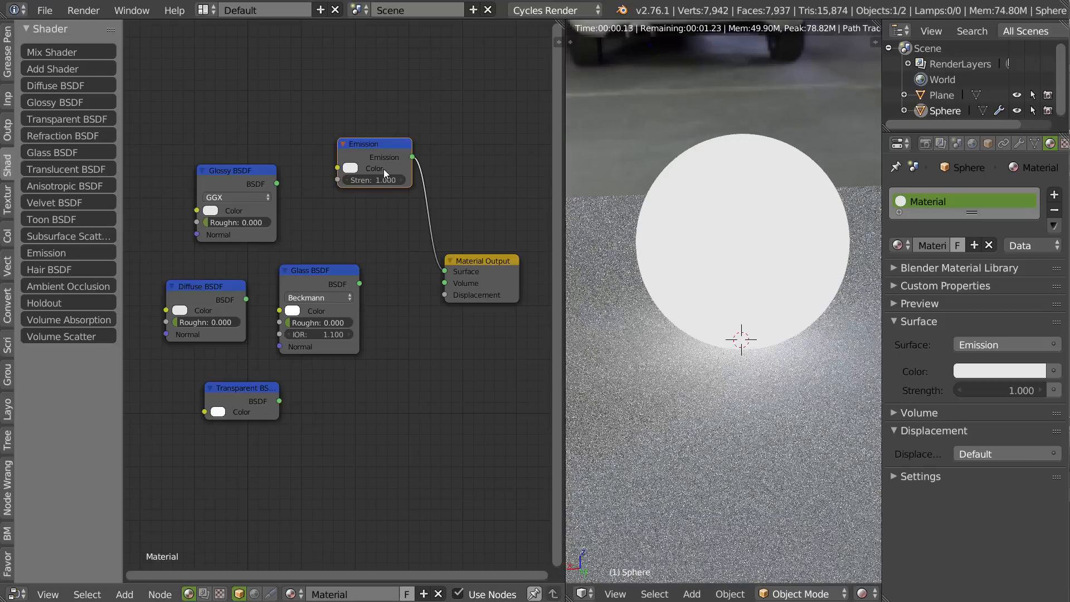
Set the Emission node's strength to 3.3 and its color to orange, and reposition the node.
{"action": "left_click_drag", "start_coordinate": [378, 182], "coordinate": [408, 174]}
{"action": "left_click", "coordinate": [350, 168]}
{"action": "left_click", "coordinate": [378, 81]}
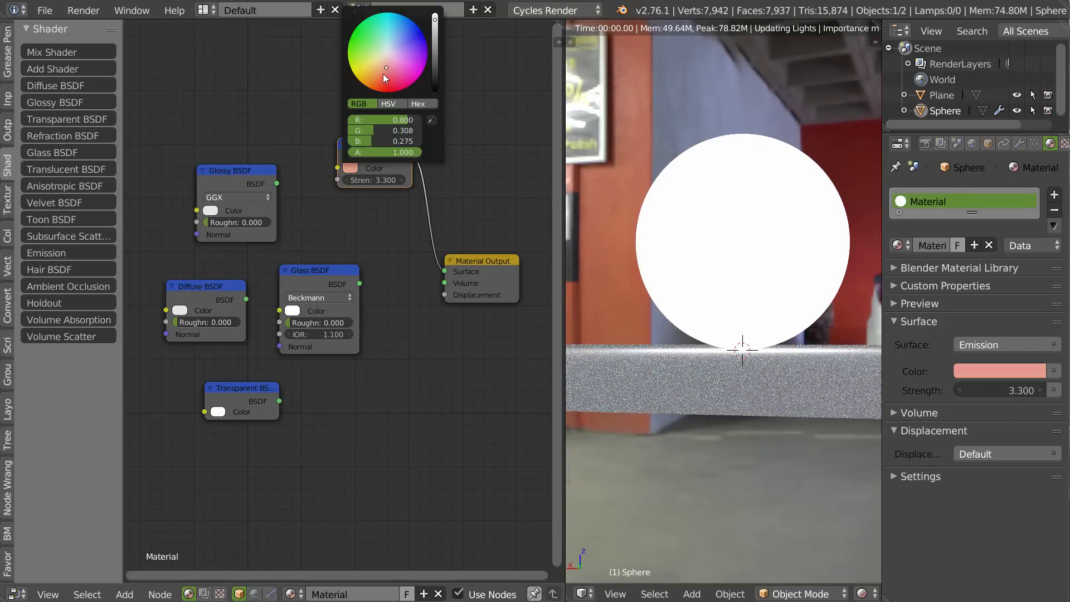
{"action": "left_click_drag", "start_coordinate": [380, 145], "coordinate": [366, 140]}
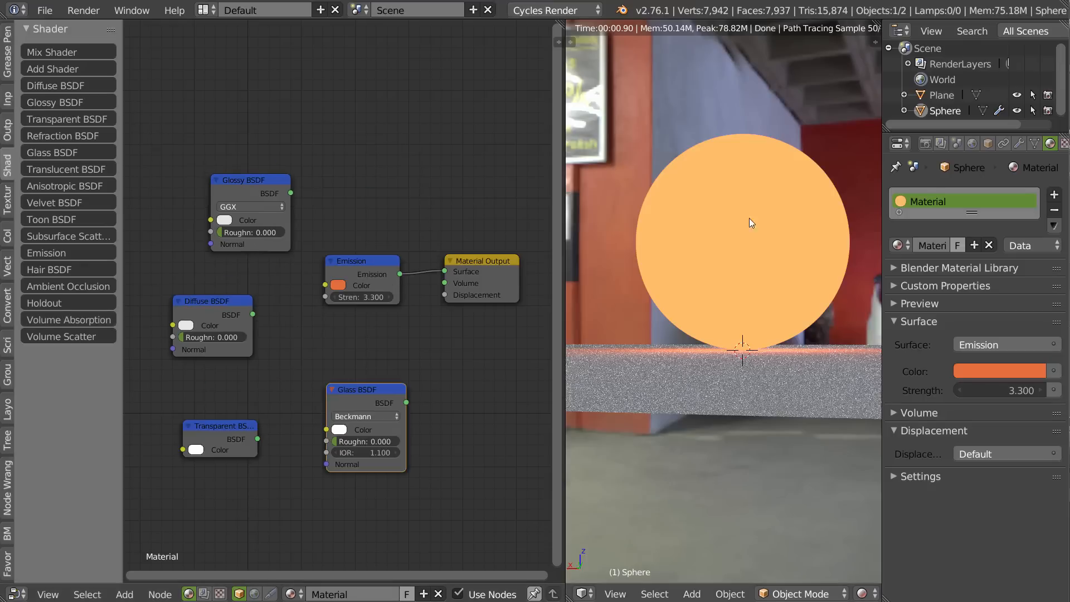
{"action": "middle_click_drag", "start_coordinate": [749, 219], "coordinate": [776, 256]}
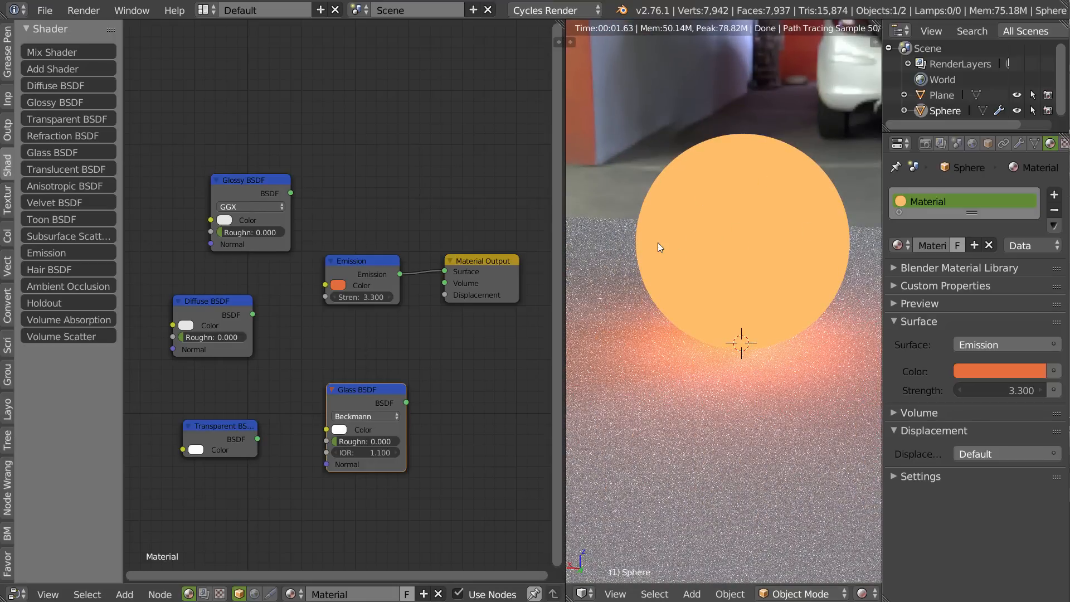
Detach the Emission node, move it and the Glass BSDF aside, and connect a new Mix Shader to the Material Output's Surface input.
{"action": "left_click_drag", "start_coordinate": [368, 259], "coordinate": [197, 76], "text": "alt"}
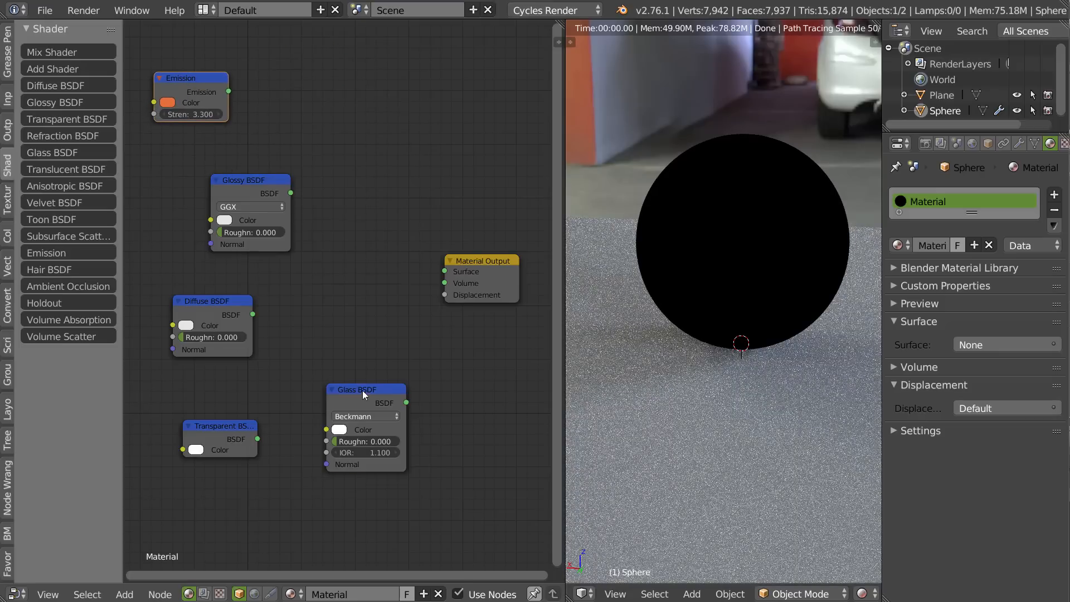
{"action": "left_click_drag", "start_coordinate": [362, 390], "coordinate": [327, 440]}
{"action": "left_click", "coordinate": [61, 52]}
{"action": "left_click", "coordinate": [341, 232]}
{"action": "left_click_drag", "start_coordinate": [415, 252], "coordinate": [444, 272]}
{"action": "left_click_drag", "start_coordinate": [383, 239], "coordinate": [378, 255]}
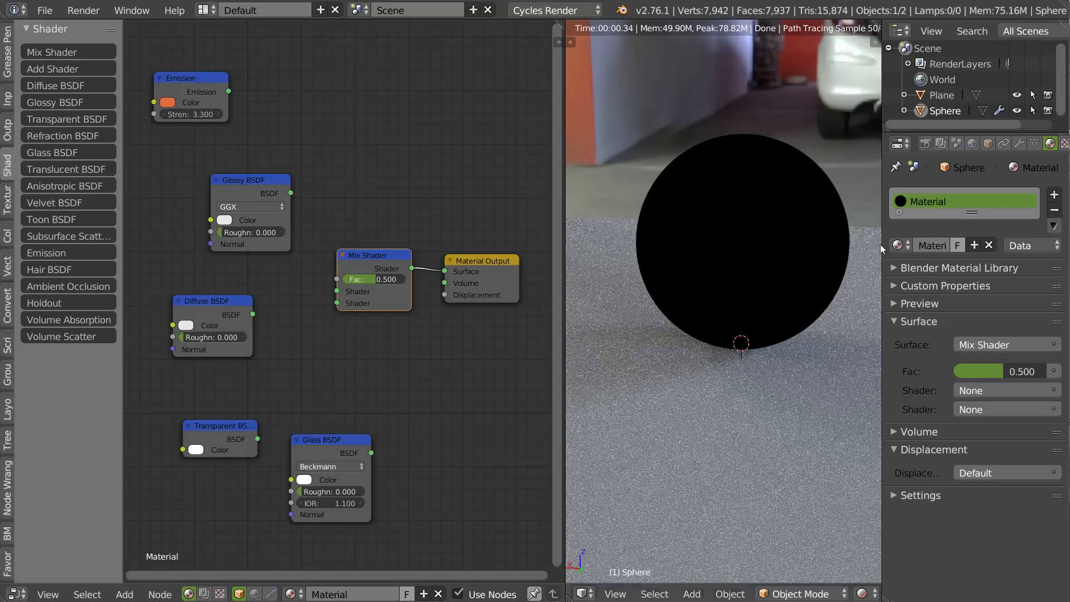
Open the texture settings and switch the texture context from Environment Texture to Brush.
{"action": "left_click", "coordinate": [1064, 144]}
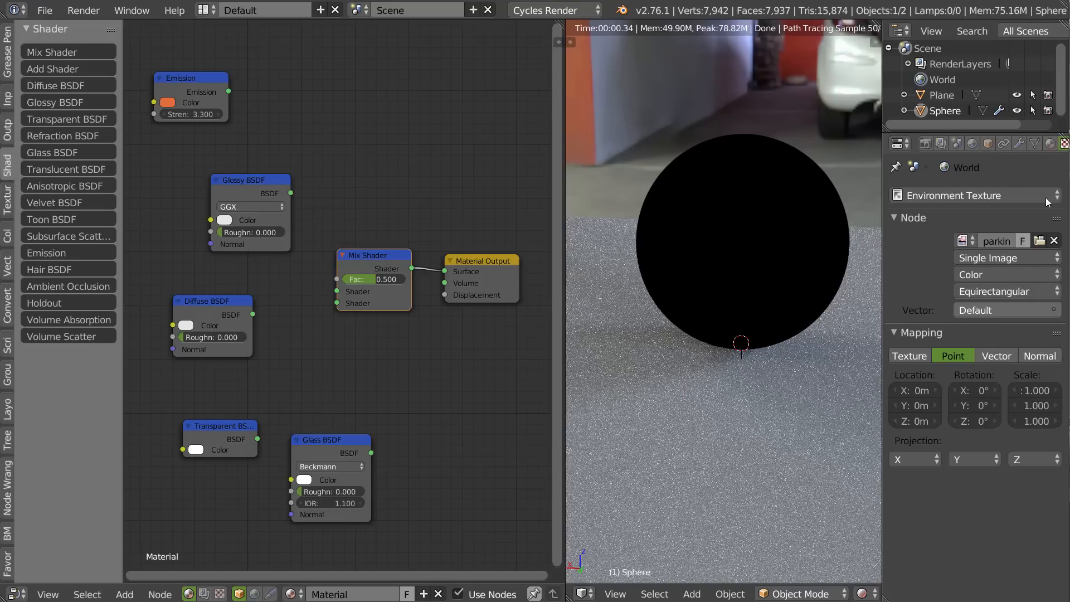
{"action": "left_click", "coordinate": [948, 195]}
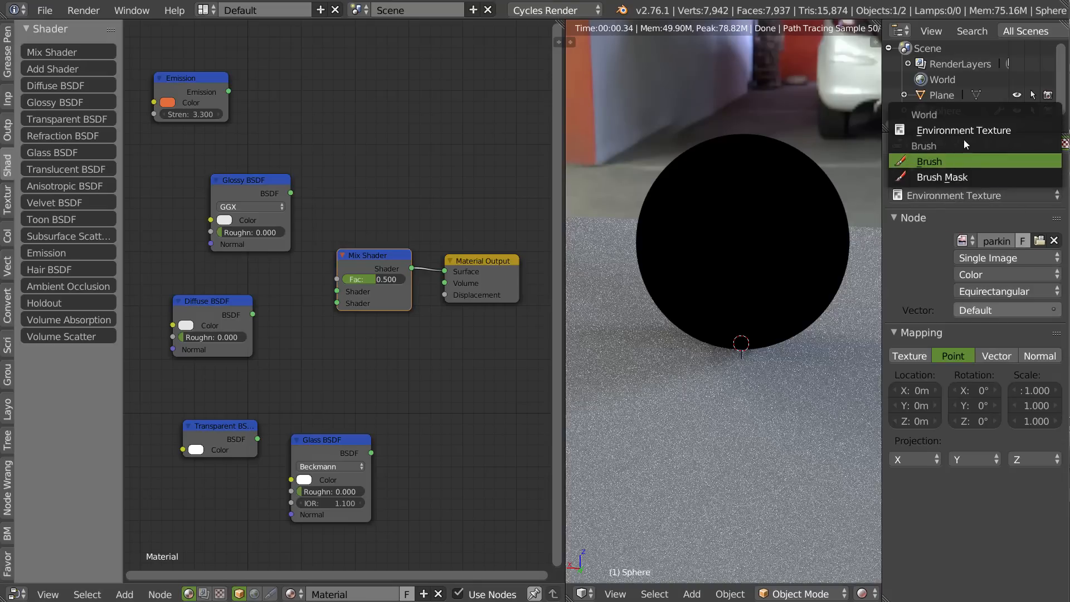
{"action": "left_click", "coordinate": [963, 162]}
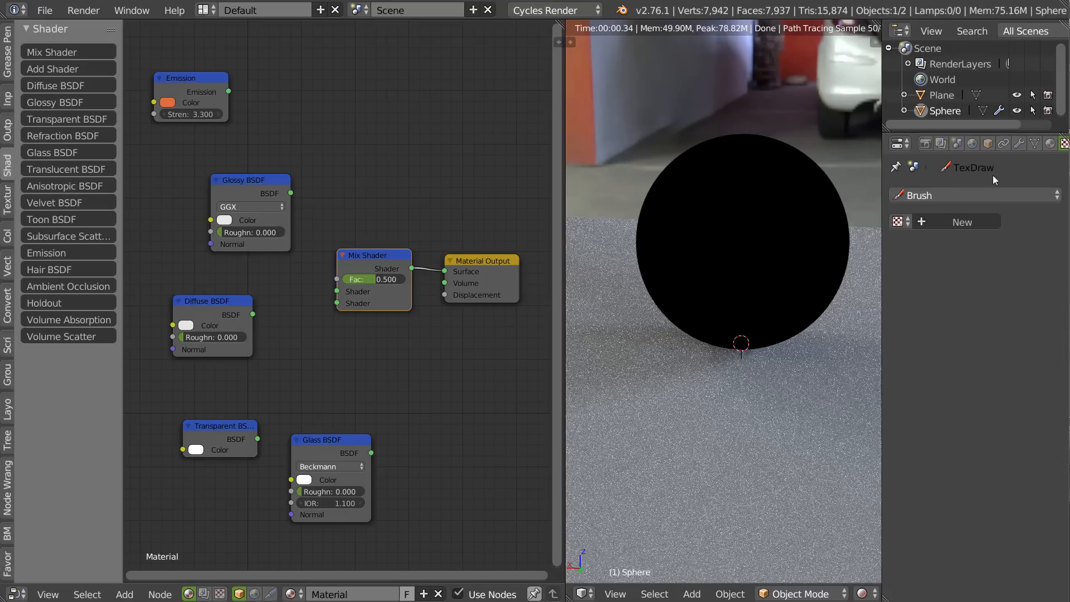
Switch the texture context back to Environment Texture.
{"action": "left_click", "coordinate": [931, 195]}
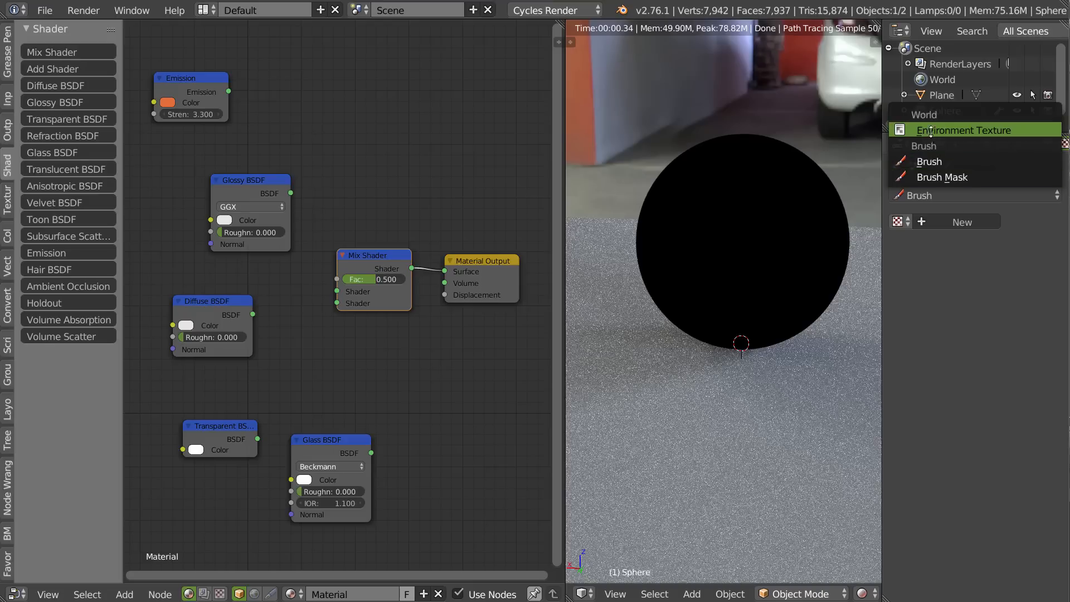
{"action": "left_click", "coordinate": [961, 130]}
Rearrange the nodes and connect the Diffuse BSDF to the Mix Shader's first Shader input and the Glossy BSDF to the second.
{"action": "left_click_drag", "start_coordinate": [380, 252], "coordinate": [368, 260]}
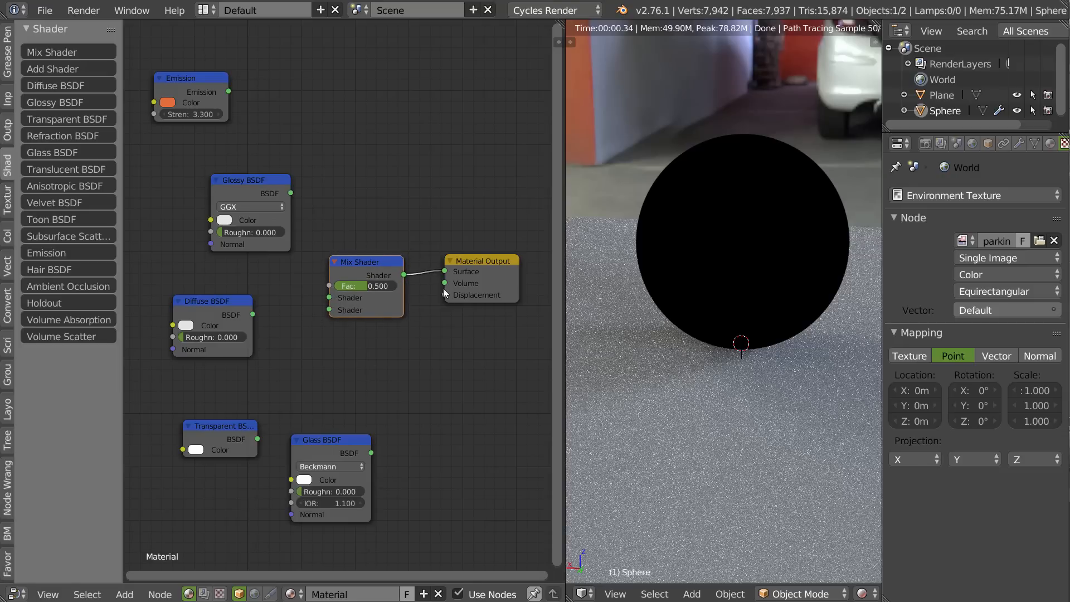
{"action": "left_click_drag", "start_coordinate": [366, 266], "coordinate": [364, 258]}
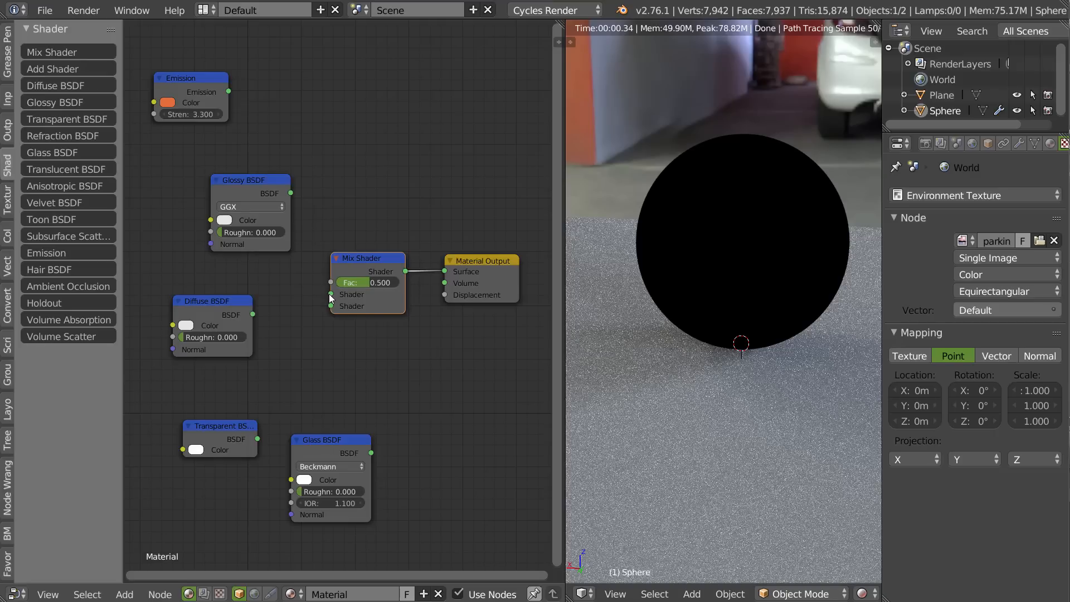
{"action": "left_click_drag", "start_coordinate": [264, 192], "coordinate": [185, 364]}
{"action": "left_click_drag", "start_coordinate": [210, 305], "coordinate": [331, 294]}
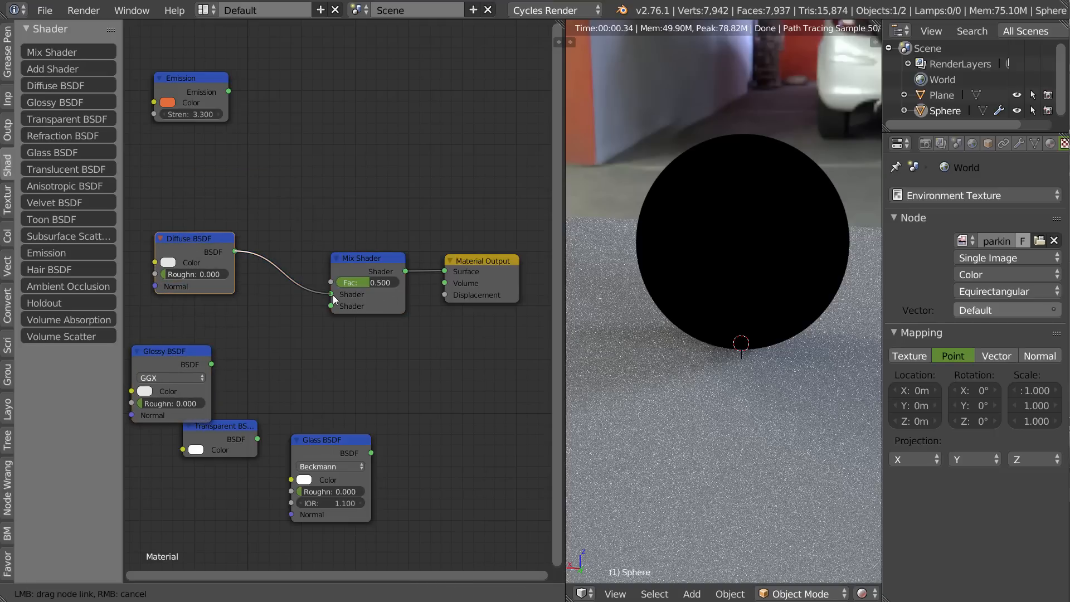
{"action": "left_click_drag", "start_coordinate": [195, 248], "coordinate": [193, 231]}
{"action": "left_click_drag", "start_coordinate": [176, 358], "coordinate": [333, 309]}
Delete the unused Transparent BSDF, Glass BSDF and Emission nodes.
{"action": "left_click", "coordinate": [227, 427]}
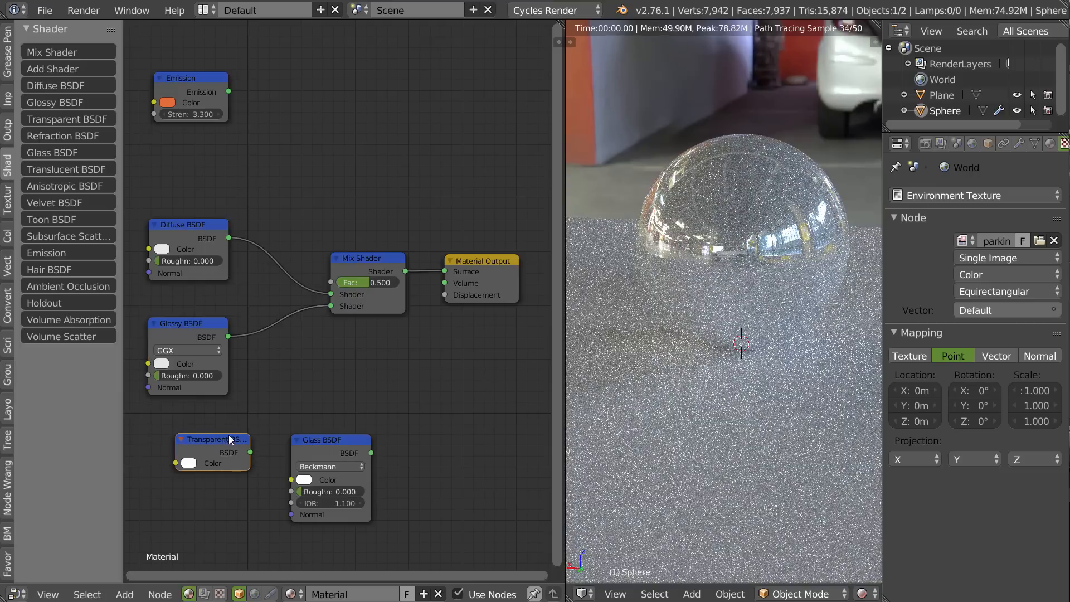
{"action": "key", "text": "x"}
{"action": "left_click", "coordinate": [321, 436]}
{"action": "key", "text": "x"}
{"action": "left_click", "coordinate": [186, 76]}
{"action": "key", "text": "x"}
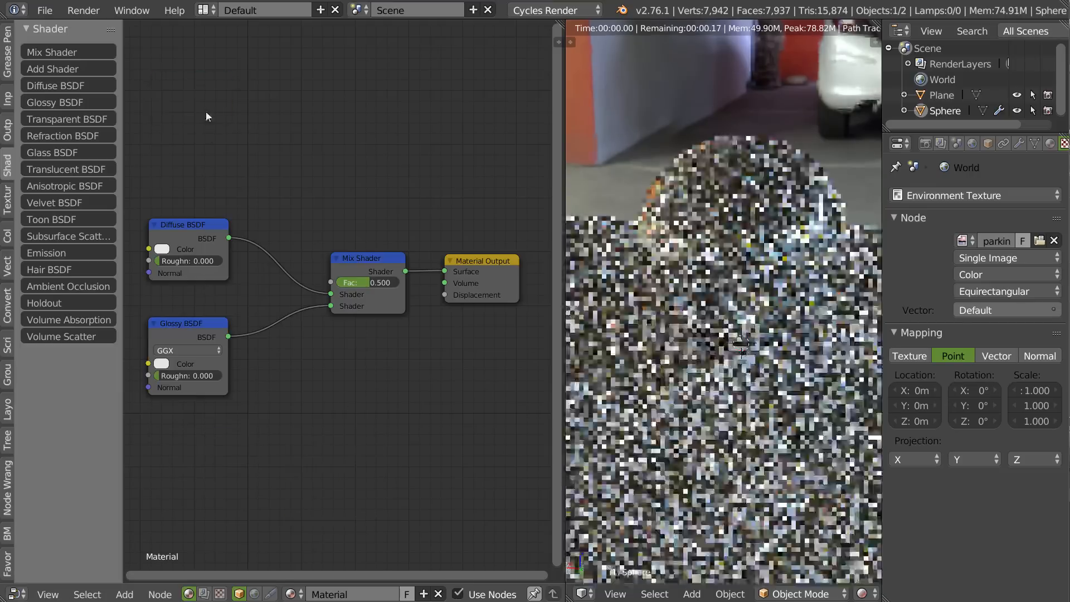
Reposition the Diffuse BSDF and Glossy BSDF nodes slightly in front of the Mix Shader.
{"action": "middle_click_drag", "start_coordinate": [243, 305], "coordinate": [255, 304]}
{"action": "left_click_drag", "start_coordinate": [209, 327], "coordinate": [215, 331]}
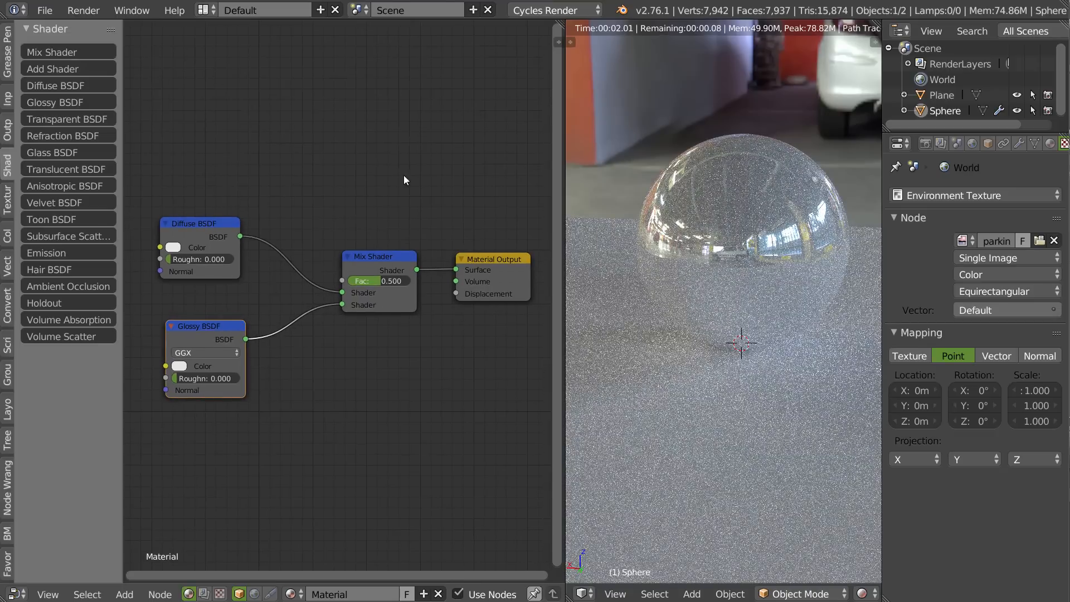
{"action": "left_click_drag", "start_coordinate": [195, 231], "coordinate": [197, 233]}
{"action": "left_click_drag", "start_coordinate": [204, 328], "coordinate": [203, 332]}
Swap the Diffuse and Glossy links on the Mix Shader's two Shader inputs and swap them back.
{"action": "left_click_drag", "start_coordinate": [346, 306], "coordinate": [343, 293]}
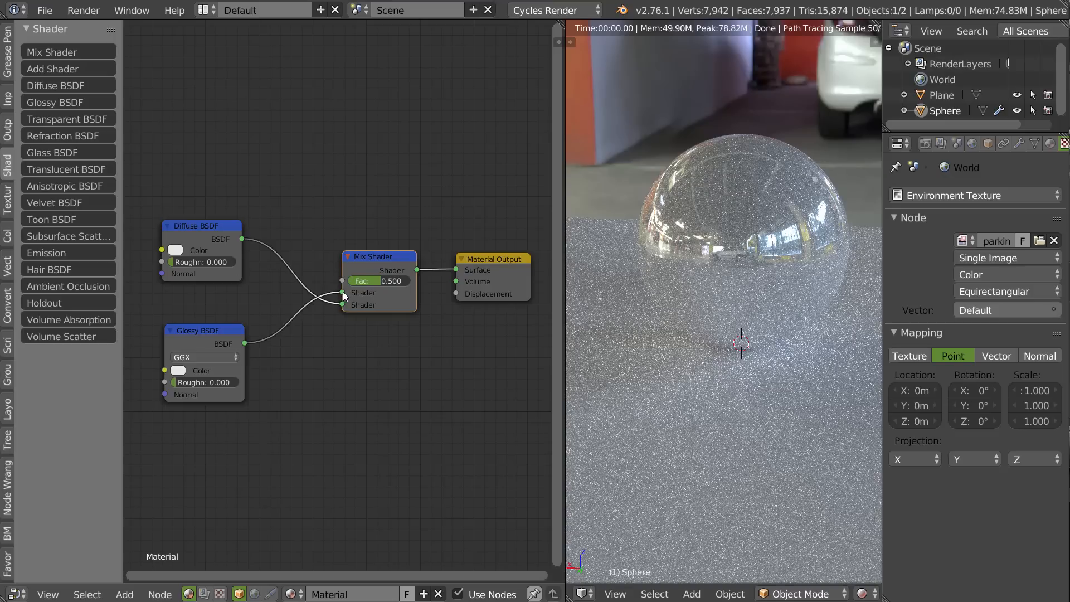
{"action": "left_click_drag", "start_coordinate": [342, 305], "coordinate": [341, 293]}
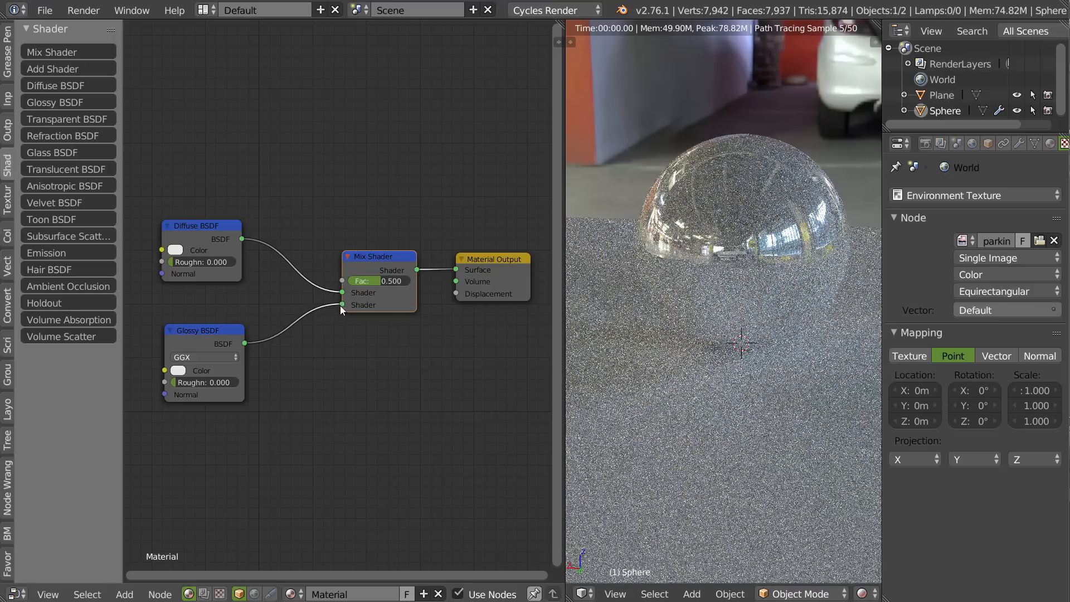
Try Mix Shader factors of 0.987 and 0.191 and settle on 0.1, nudging the Diffuse and Glossy nodes along the way.
{"action": "left_click_drag", "start_coordinate": [215, 230], "coordinate": [216, 242]}
{"action": "left_click_drag", "start_coordinate": [373, 279], "coordinate": [451, 285]}
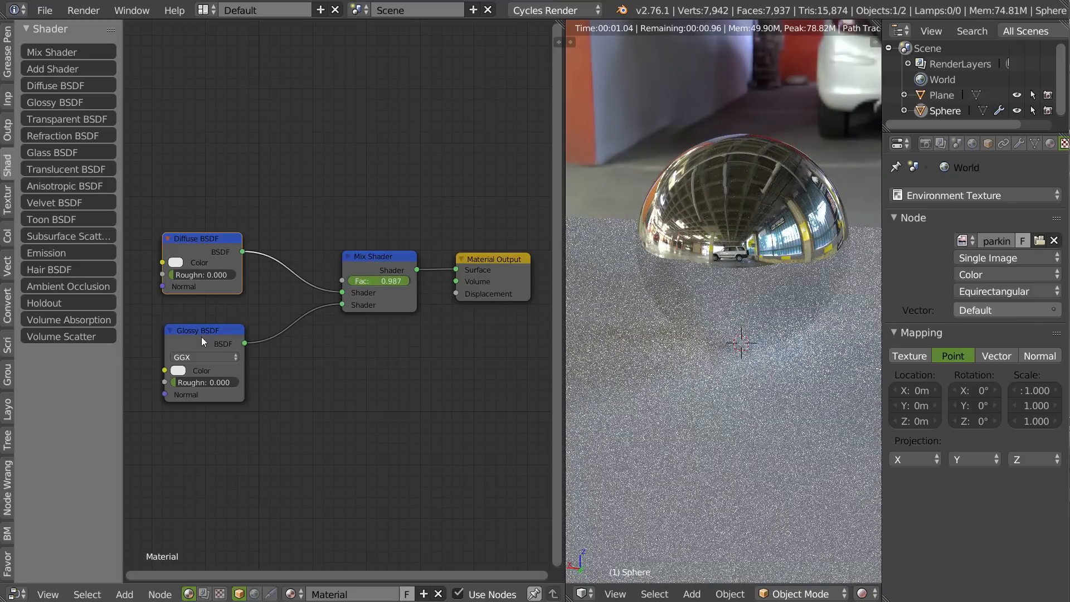
{"action": "left_click_drag", "start_coordinate": [202, 341], "coordinate": [201, 346]}
{"action": "left_click_drag", "start_coordinate": [178, 389], "coordinate": [177, 390]}
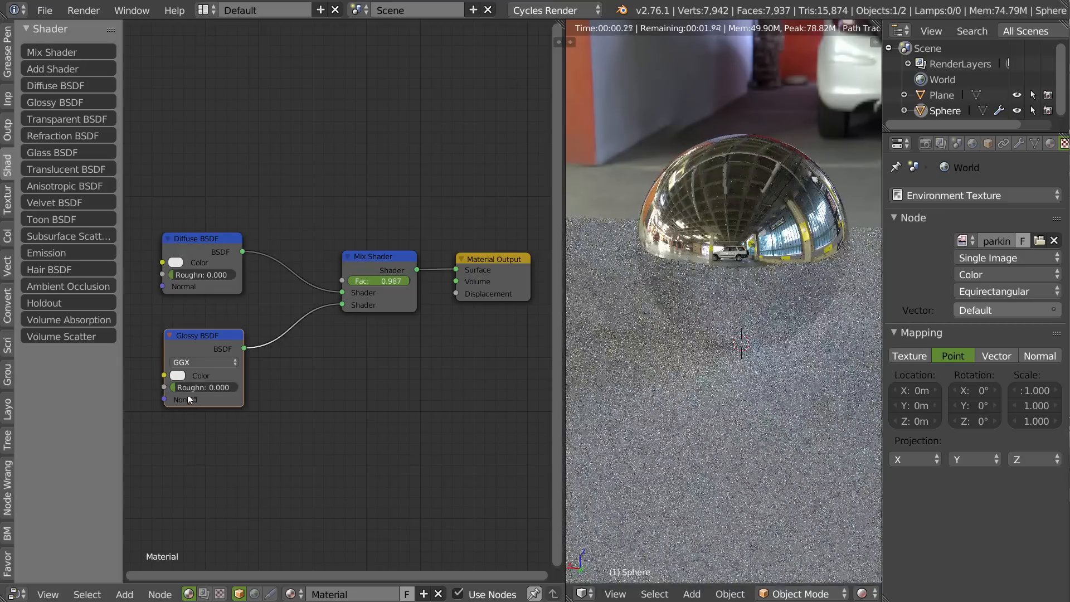
{"action": "left_click_drag", "start_coordinate": [401, 278], "coordinate": [353, 282]}
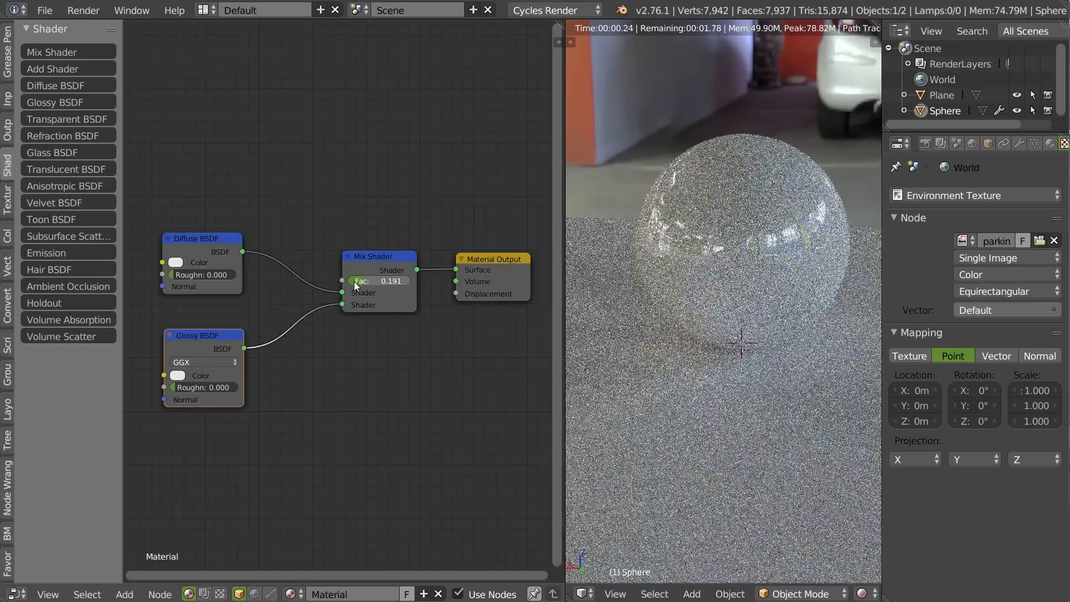
{"action": "left_click", "coordinate": [381, 283]}
{"action": "type", "text": "0.1"}
{"action": "key", "text": "Return"}
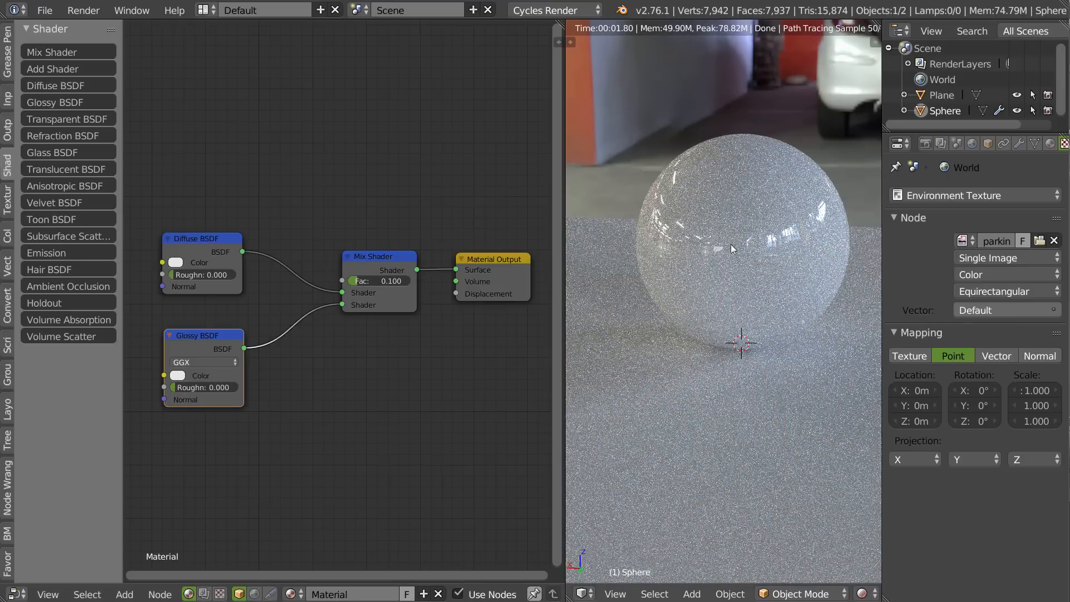
Set the Glossy BSDF's roughness to 0.01 while viewing the sphere's reflections up close.
{"action": "scroll", "coordinate": [731, 244], "scroll_direction": "up", "scroll_amount": 5}
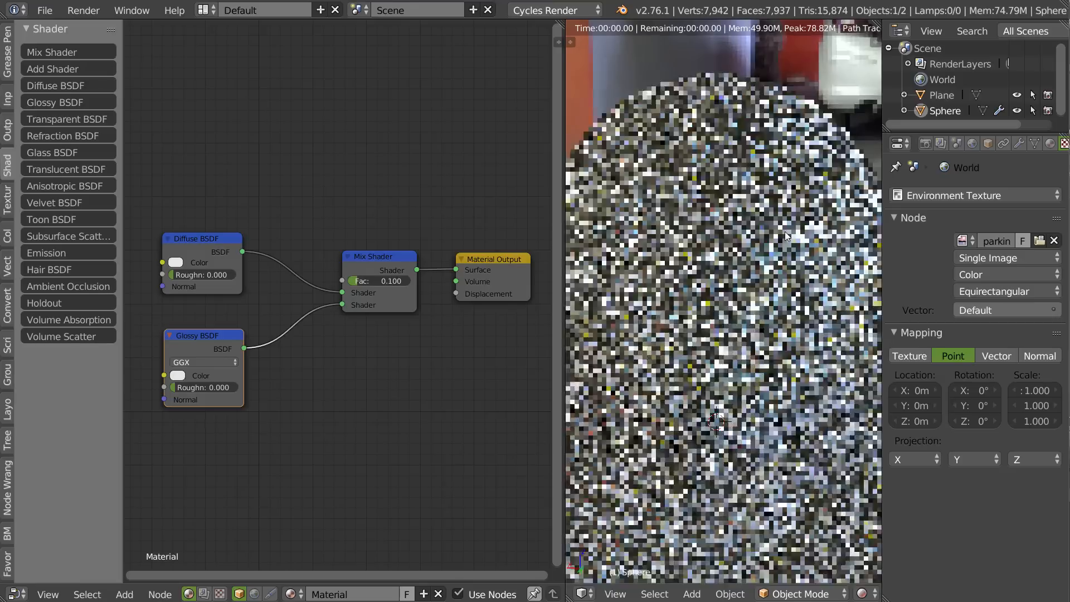
{"action": "scroll", "coordinate": [785, 236], "scroll_direction": "up", "scroll_amount": 1}
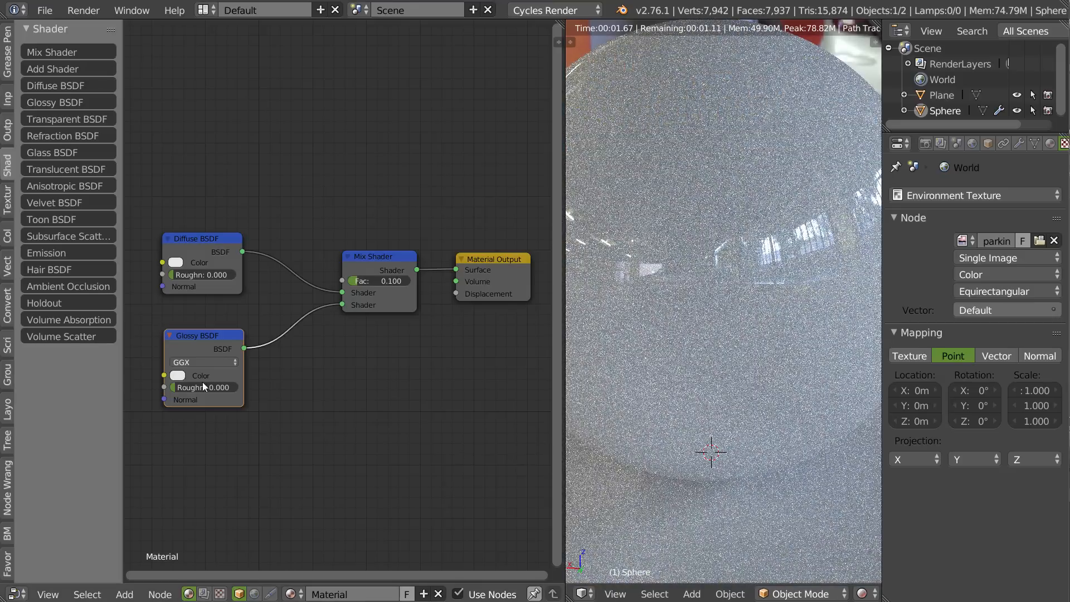
{"action": "left_click_drag", "start_coordinate": [182, 390], "coordinate": [186, 390]}
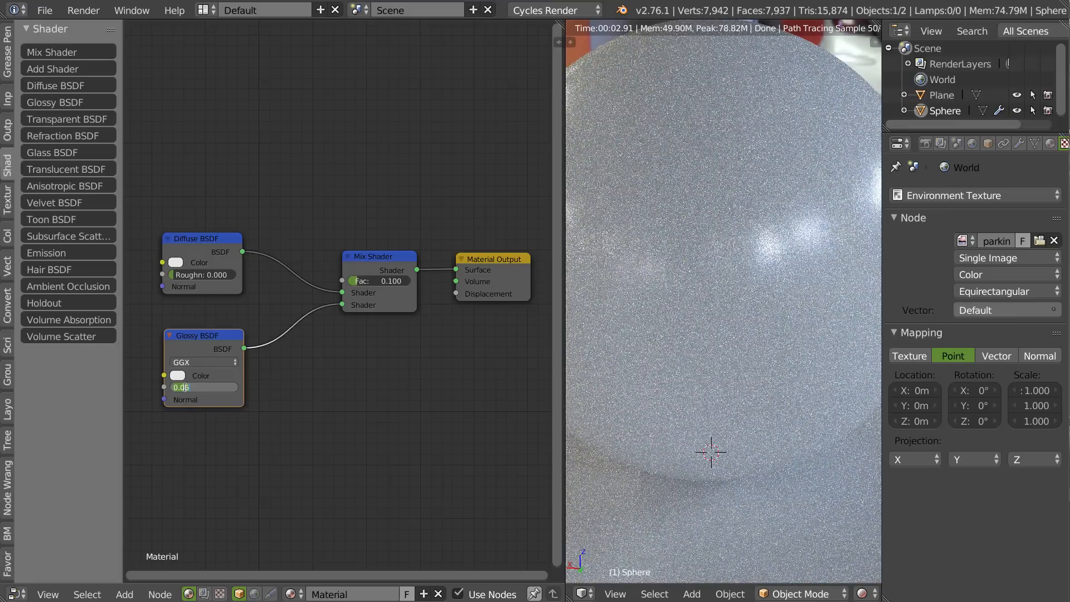
{"action": "type", "text": "1"}
{"action": "key", "text": "Return"}
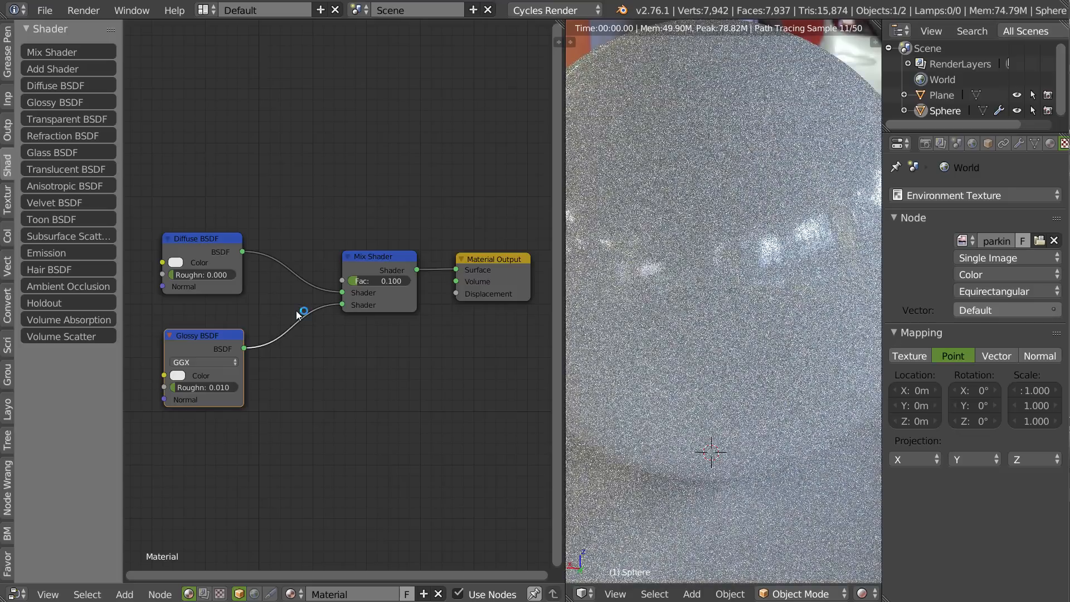
Select the plane and assign it the sphere's existing material named Material.
{"action": "scroll", "coordinate": [744, 234], "scroll_direction": "down", "scroll_amount": 5}
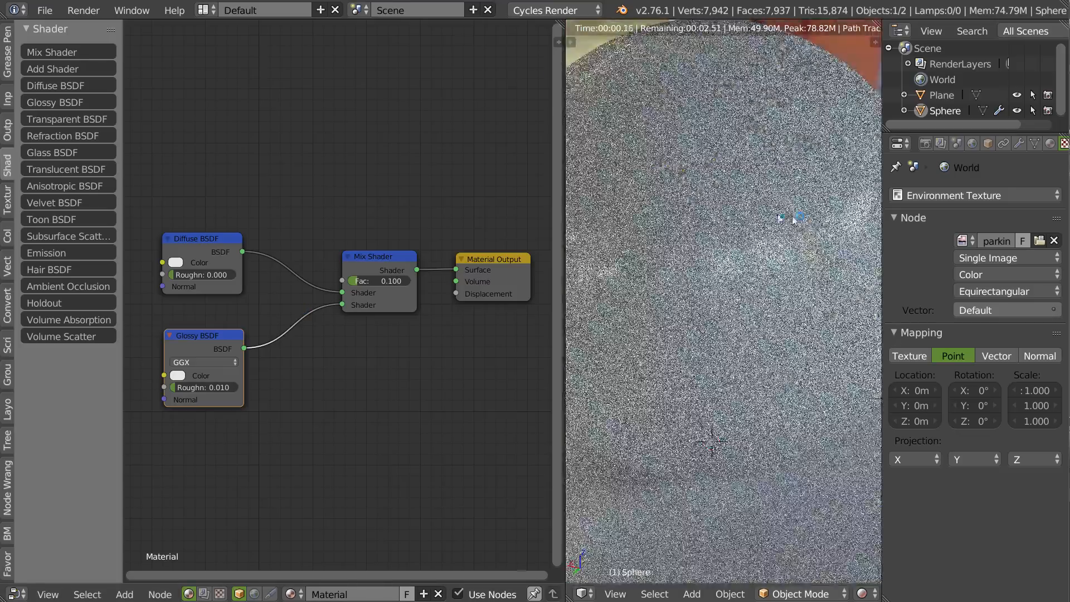
{"action": "middle_click_drag", "start_coordinate": [730, 300], "coordinate": [733, 343]}
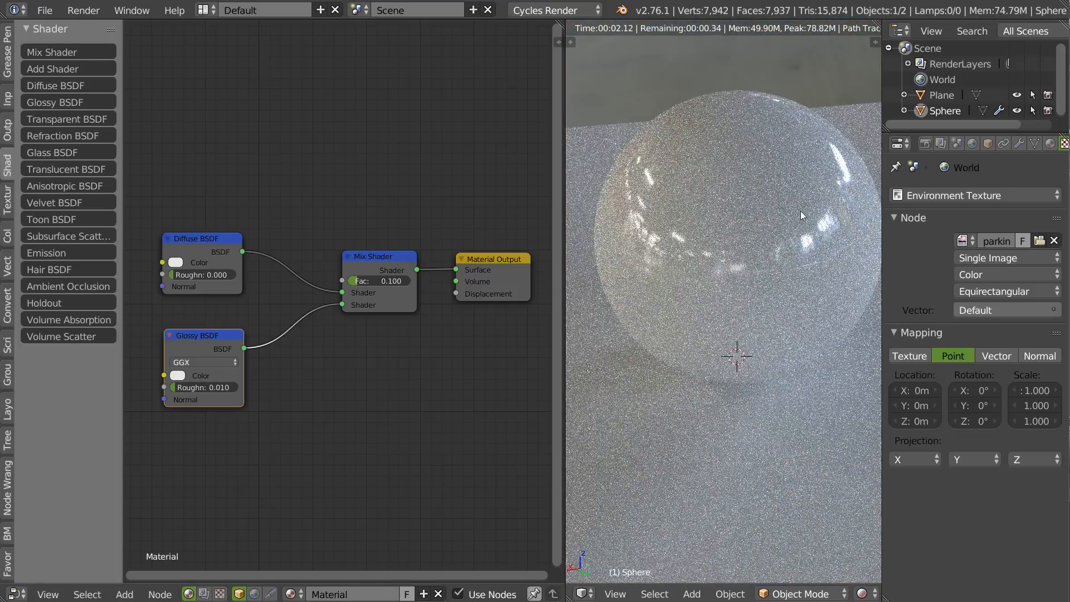
{"action": "scroll", "coordinate": [800, 210], "scroll_direction": "down", "scroll_amount": 4}
{"action": "right_click", "coordinate": [825, 332]}
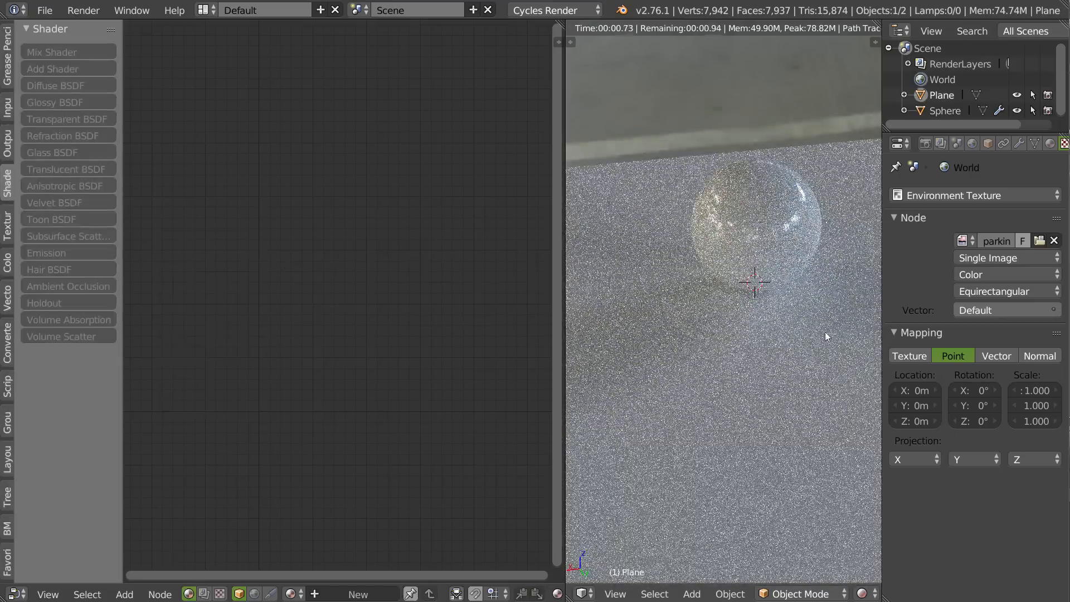
{"action": "left_click", "coordinate": [1048, 143]}
{"action": "left_click", "coordinate": [898, 244]}
{"action": "left_click", "coordinate": [804, 269]}
{"action": "middle_click_drag", "start_coordinate": [803, 272], "coordinate": [772, 349]}
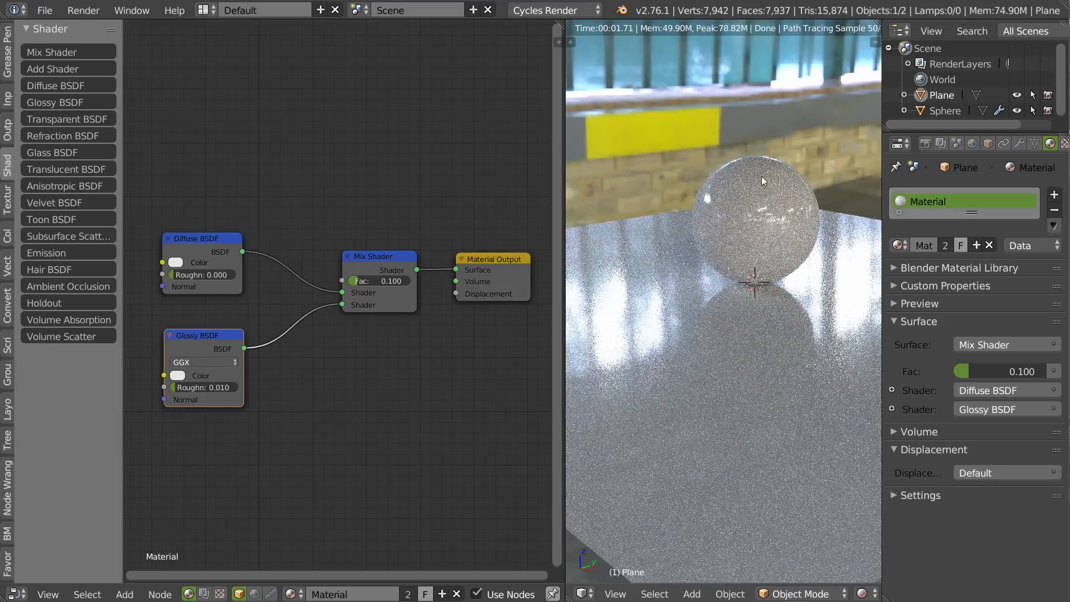
Set the preview samples to 0 in the render sampling settings.
{"action": "left_click", "coordinate": [925, 144]}
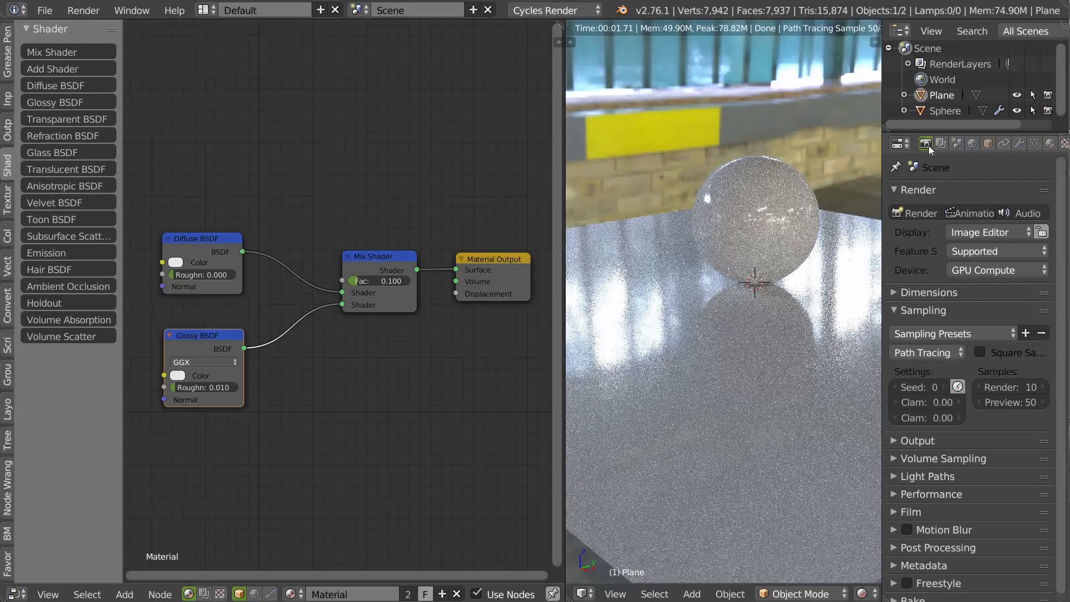
{"action": "left_click", "coordinate": [1012, 402]}
{"action": "type", "text": "0"}
{"action": "key", "text": "Return"}
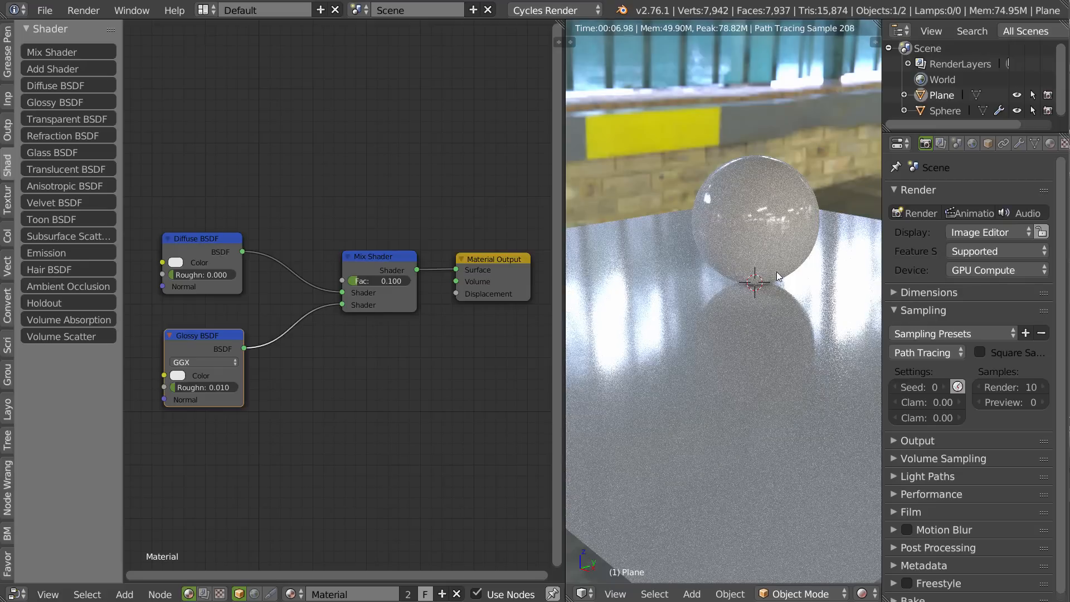
Move the Diffuse BSDF down, add a Fresnel node above it and connect it to the Mix Shader's Fac input.
{"action": "left_click_drag", "start_coordinate": [213, 241], "coordinate": [213, 259]}
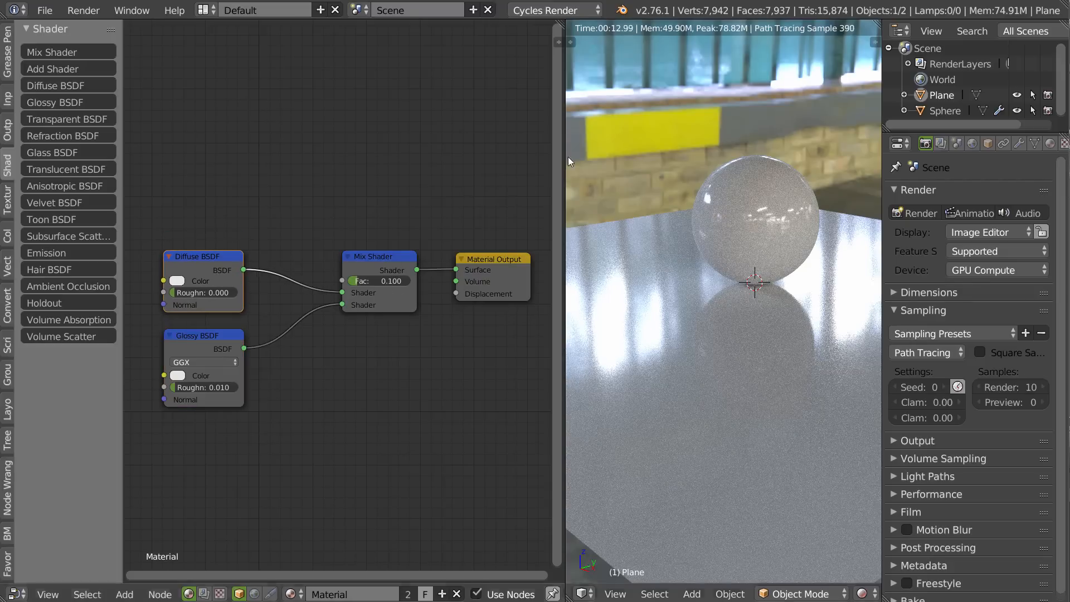
{"action": "middle_click_drag", "start_coordinate": [764, 244], "coordinate": [730, 260]}
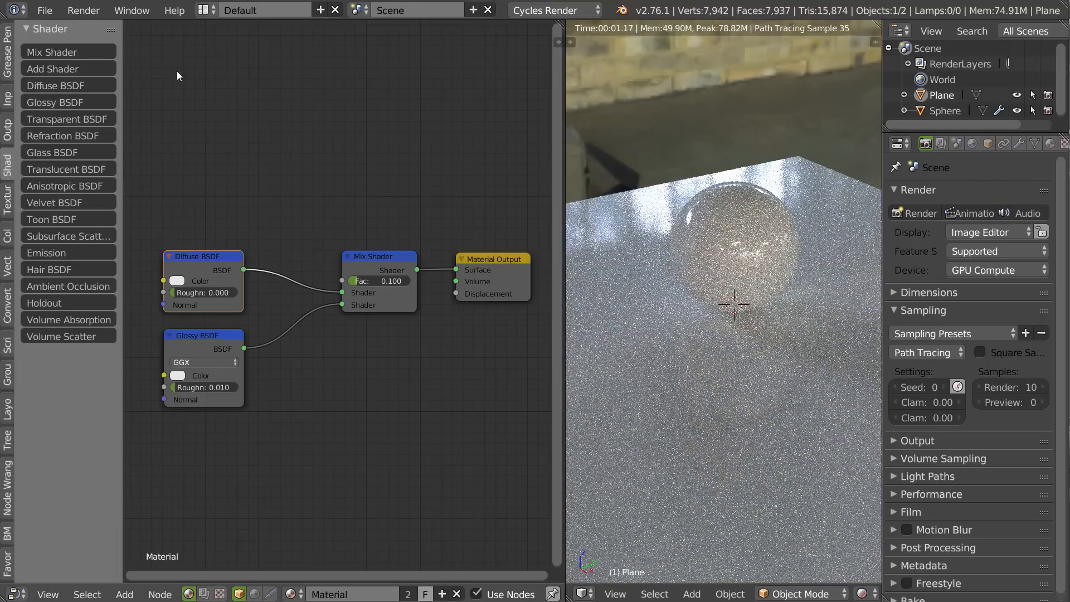
{"action": "left_click", "coordinate": [7, 100]}
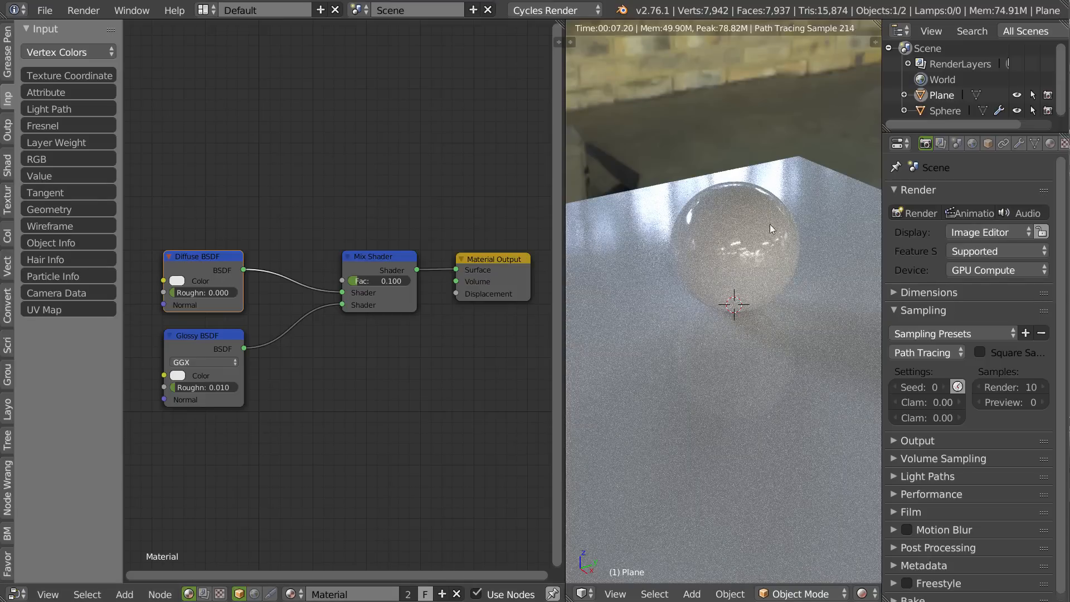
{"action": "left_click", "coordinate": [49, 124]}
{"action": "left_click", "coordinate": [163, 169]}
{"action": "left_click_drag", "start_coordinate": [239, 190], "coordinate": [343, 281]}
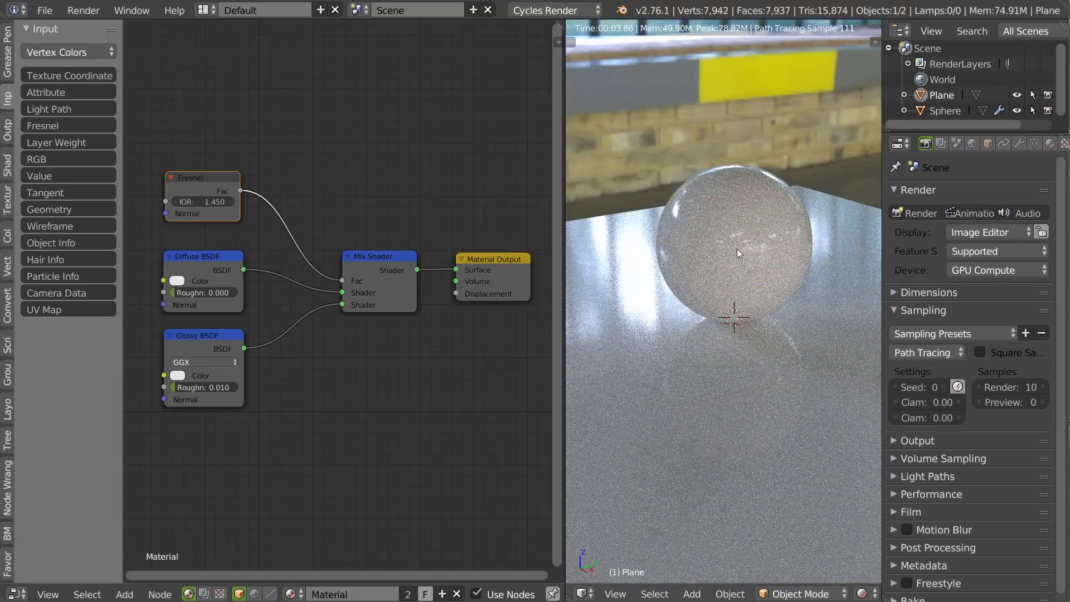
Cut the Fresnel node's link to the Mix Shader's Fac input and reconnect it to compare the render.
{"action": "right_click_drag", "start_coordinate": [275, 245], "coordinate": [277, 250], "text": "ctrl"}
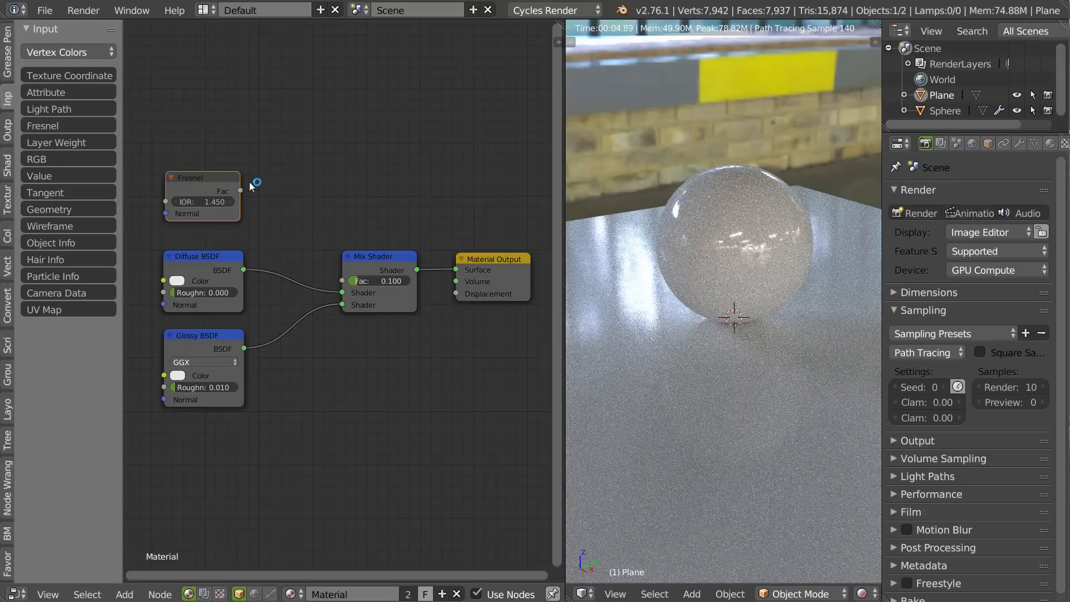
{"action": "left_click_drag", "start_coordinate": [241, 191], "coordinate": [342, 281]}
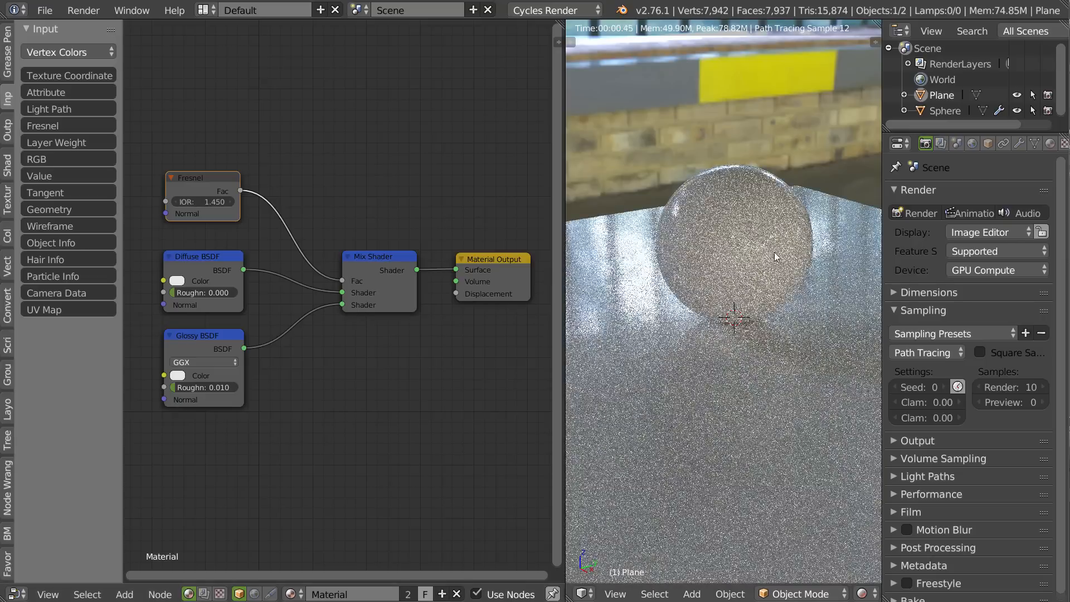
Examine the Fresnel-driven reflections on the sphere and plane from low and high viewing angles.
{"action": "middle_click_drag", "start_coordinate": [688, 239], "coordinate": [718, 240]}
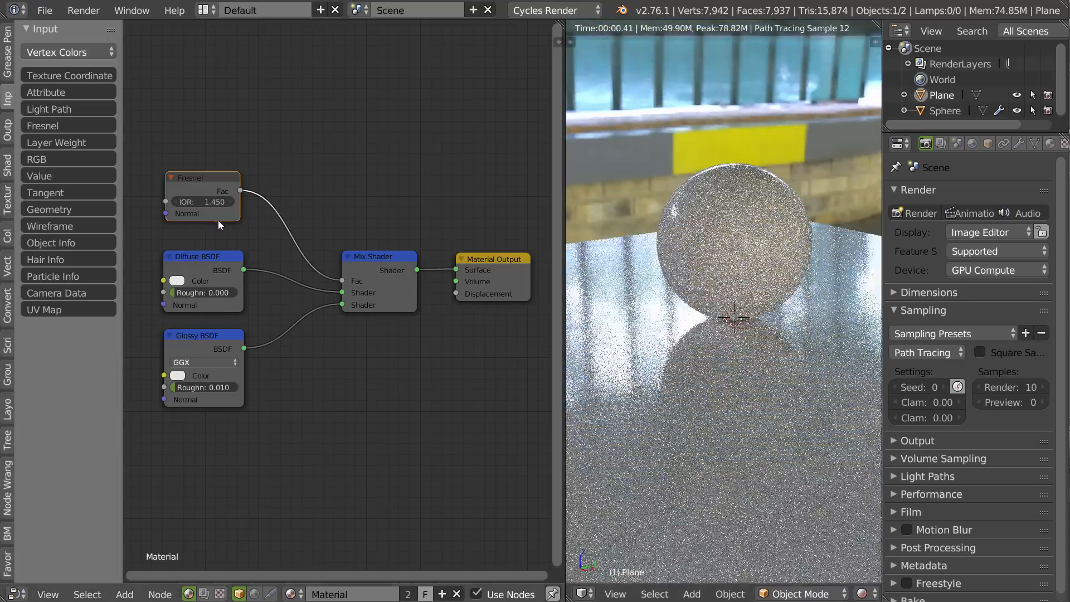
{"action": "left_click_drag", "start_coordinate": [202, 202], "coordinate": [205, 203]}
{"action": "right_click", "coordinate": [205, 202]}
{"action": "middle_click_drag", "start_coordinate": [748, 219], "coordinate": [750, 263]}
{"action": "scroll", "coordinate": [685, 243], "scroll_direction": "up", "scroll_amount": 4}
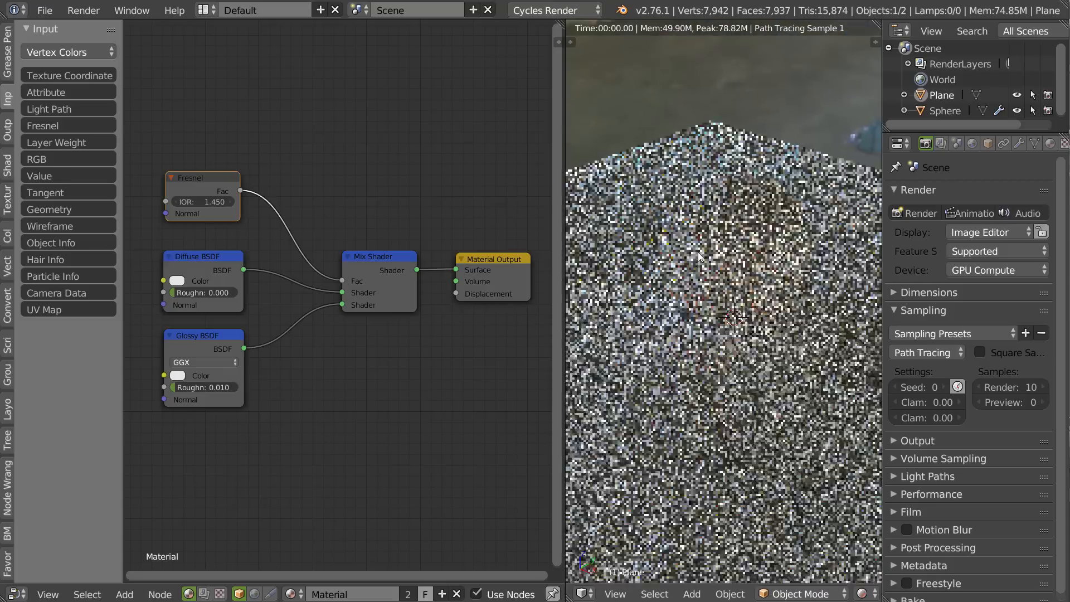
{"action": "middle_click_drag", "start_coordinate": [691, 247], "coordinate": [693, 242]}
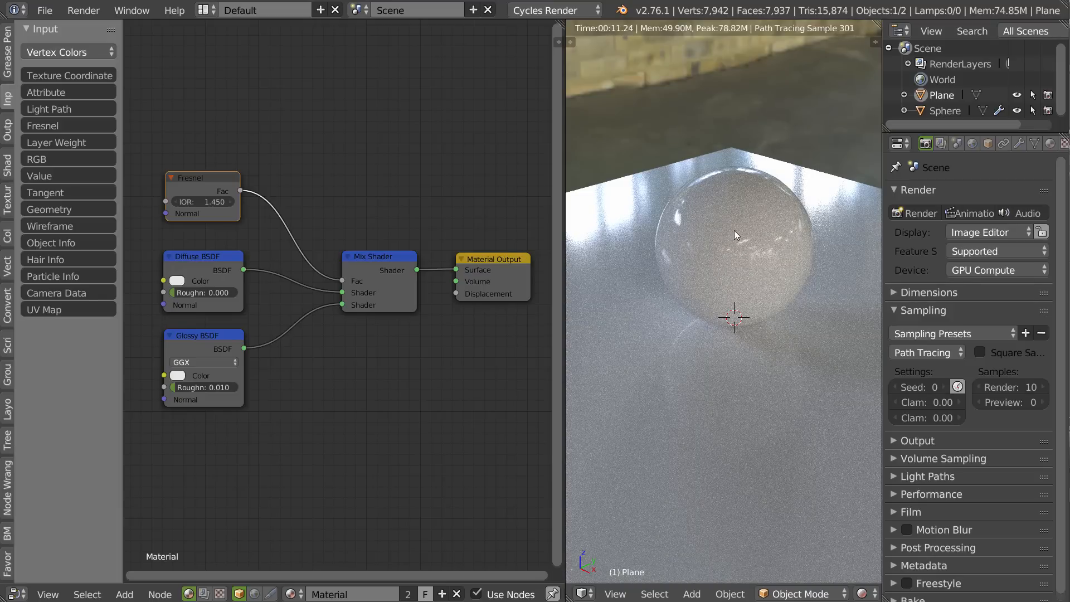
{"action": "mouse_move", "coordinate": [724, 236]}
{"action": "middle_mouse_down"}
{"action": "mouse_move", "coordinate": [717, 244]}
{"action": "mouse_move", "coordinate": [720, 232]}
{"action": "mouse_move", "coordinate": [741, 252]}
{"action": "mouse_move", "coordinate": [696, 270]}
{"action": "mouse_move", "coordinate": [741, 237]}
{"action": "middle_mouse_up"}
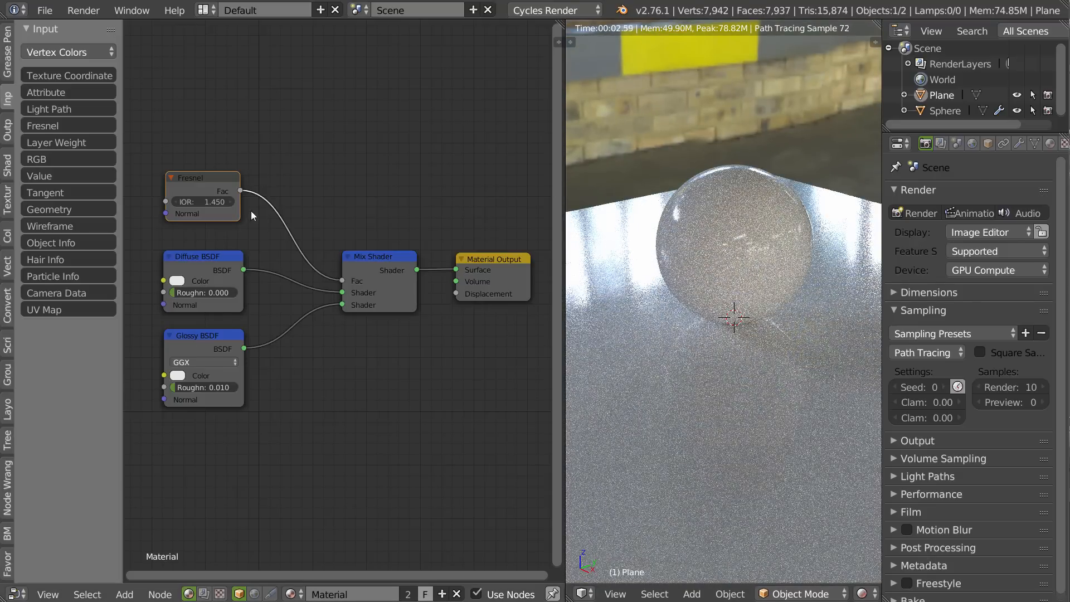
{"action": "middle_click_drag", "start_coordinate": [715, 150], "coordinate": [712, 239]}
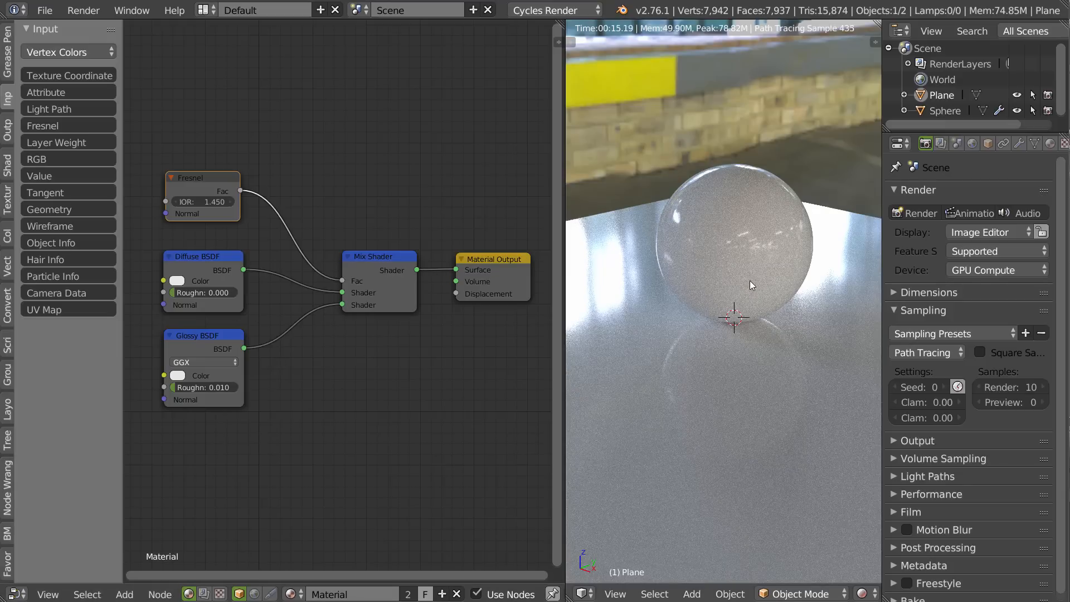
{"action": "middle_click_drag", "start_coordinate": [741, 284], "coordinate": [762, 247]}
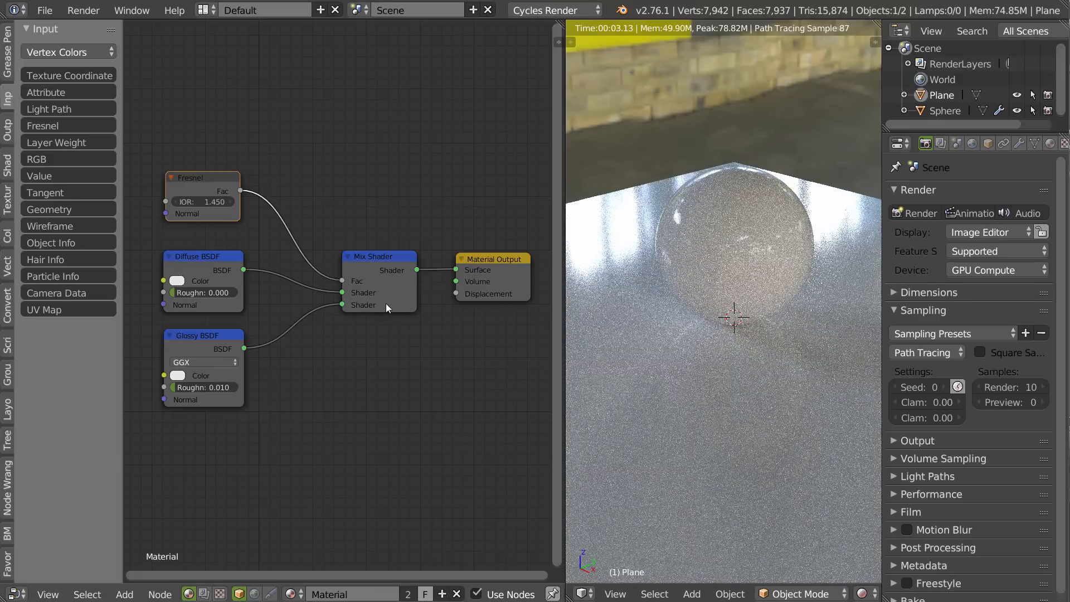
Preview the Fresnel, Diffuse BSDF and Glossy BSDF outputs in turn through the Viewer node, then return the output to the Mix Shader.
{"action": "middle_click_drag", "start_coordinate": [467, 318], "coordinate": [455, 324]}
{"action": "left_click", "coordinate": [199, 184], "text": "ctrl+shift"}
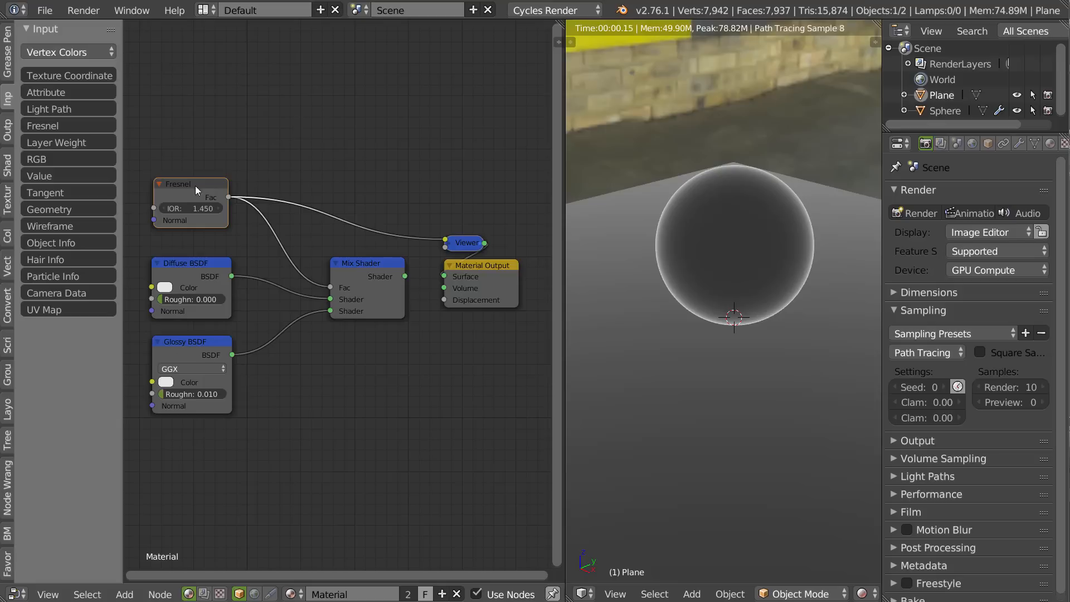
{"action": "left_click_drag", "start_coordinate": [466, 241], "coordinate": [377, 186]}
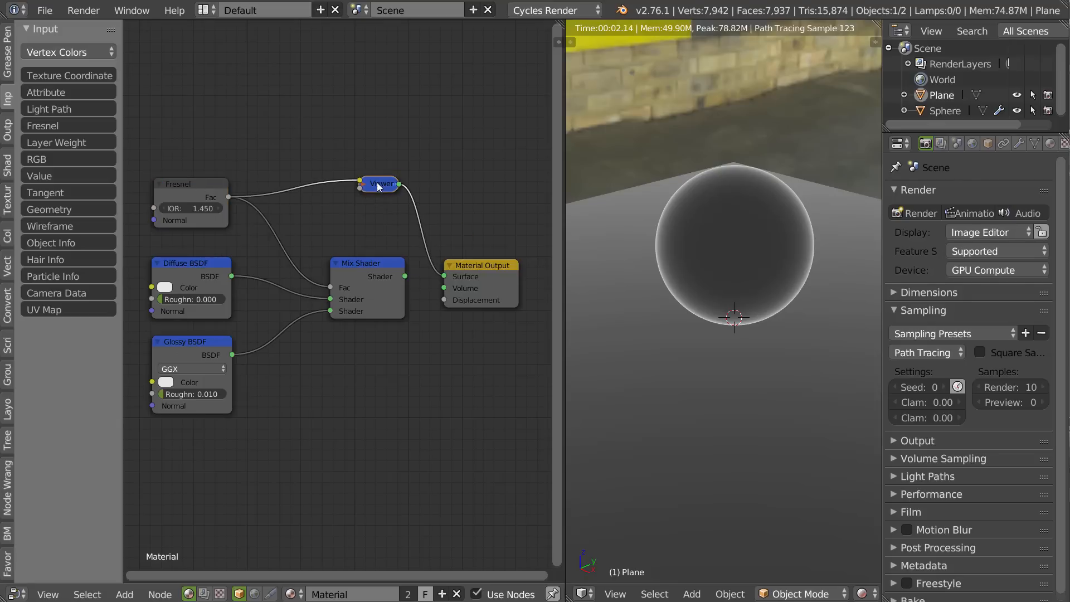
{"action": "left_click", "coordinate": [202, 268], "text": "ctrl+shift"}
{"action": "left_click", "coordinate": [176, 354], "text": "ctrl+shift"}
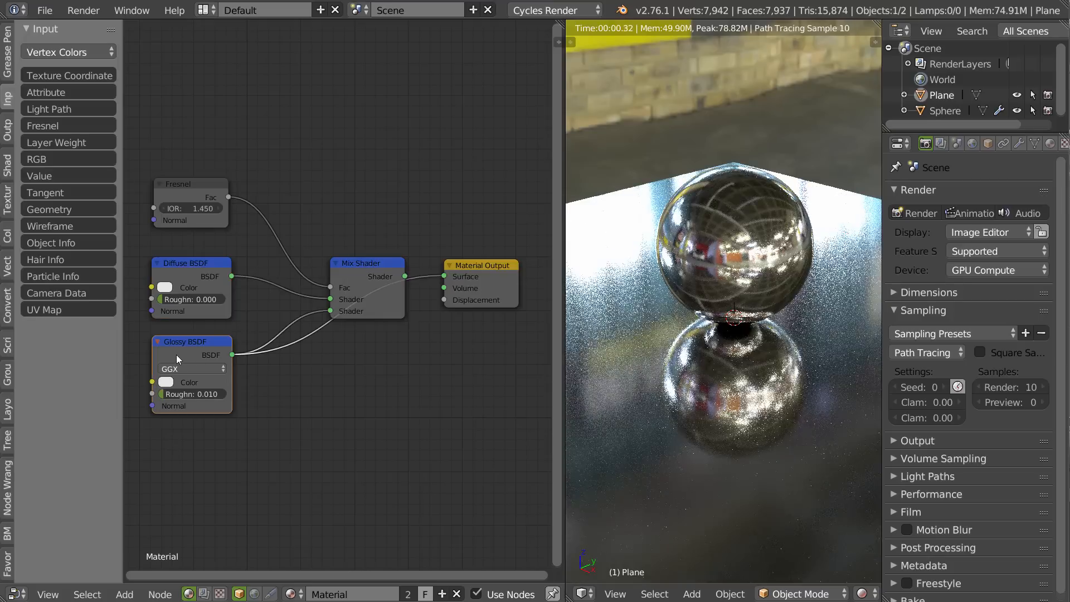
{"action": "left_click", "coordinate": [342, 275], "text": "ctrl+shift"}
Preview the Fresnel output alone, set its IOR to 1.250 and switch the preview back to the Mix Shader.
{"action": "left_click", "coordinate": [191, 198], "text": "ctrl+shift"}
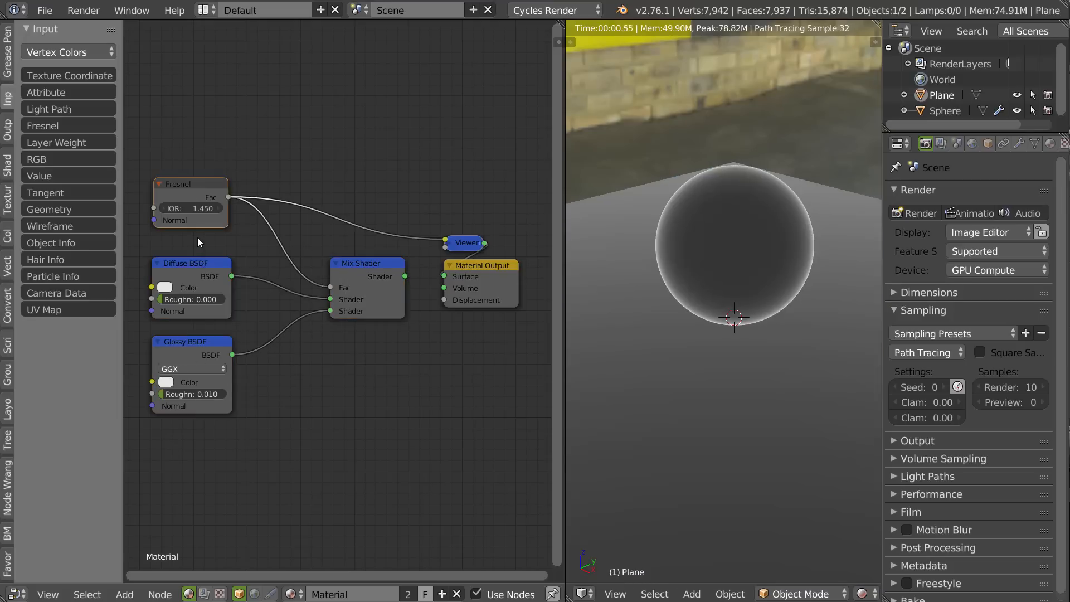
{"action": "mouse_move", "coordinate": [186, 207]}
{"action": "left_mouse_down"}
{"action": "mouse_move", "coordinate": [195, 208]}
{"action": "mouse_move", "coordinate": [186, 206]}
{"action": "left_mouse_up"}
{"action": "left_click", "coordinate": [383, 266], "text": "ctrl+shift"}
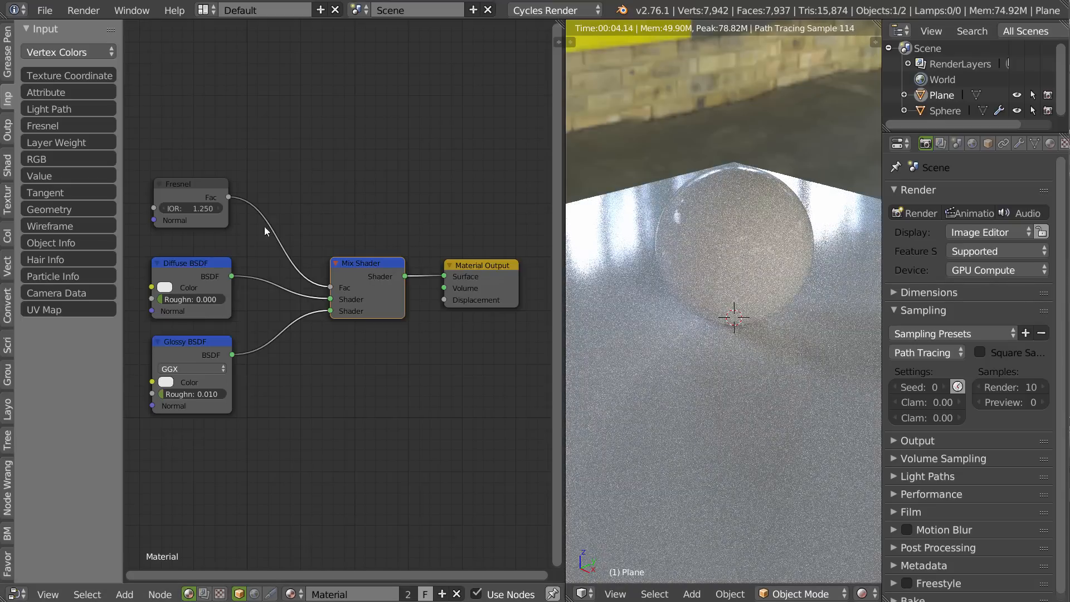
Raise the Fresnel node's IOR to 3.050 and compare its factor preview with the full Mix Shader result.
{"action": "left_click_drag", "start_coordinate": [187, 208], "coordinate": [195, 209]}
{"action": "left_click", "coordinate": [202, 183], "text": "ctrl+shift"}
{"action": "left_click", "coordinate": [370, 272], "text": "ctrl+shift"}
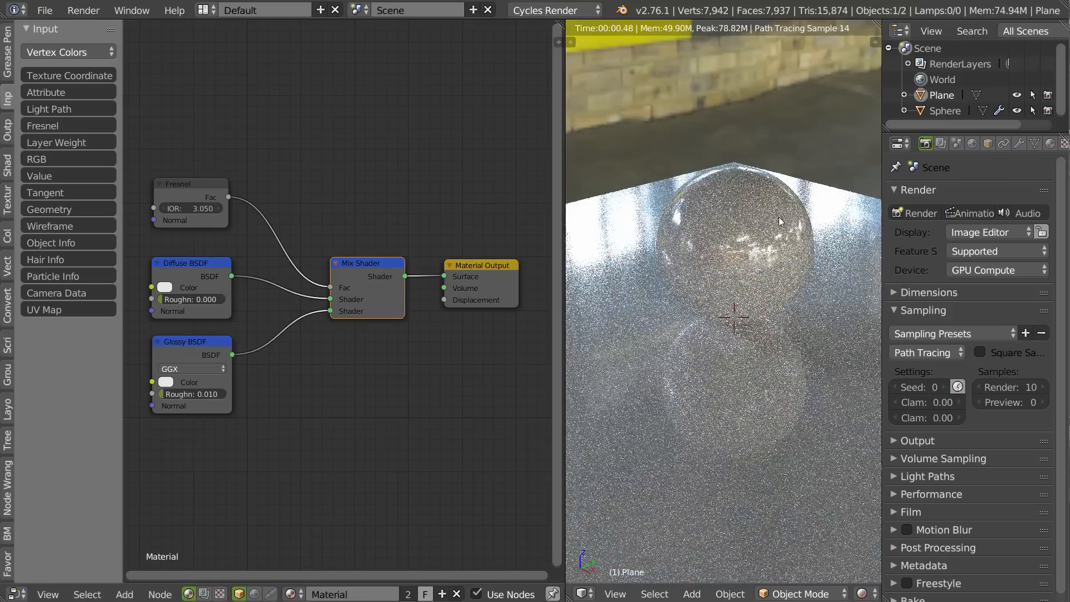
Set the Fresnel node's IOR to 1.450.
{"action": "left_click", "coordinate": [211, 207]}
{"action": "type", "text": "1.45"}
{"action": "key", "text": "Return"}
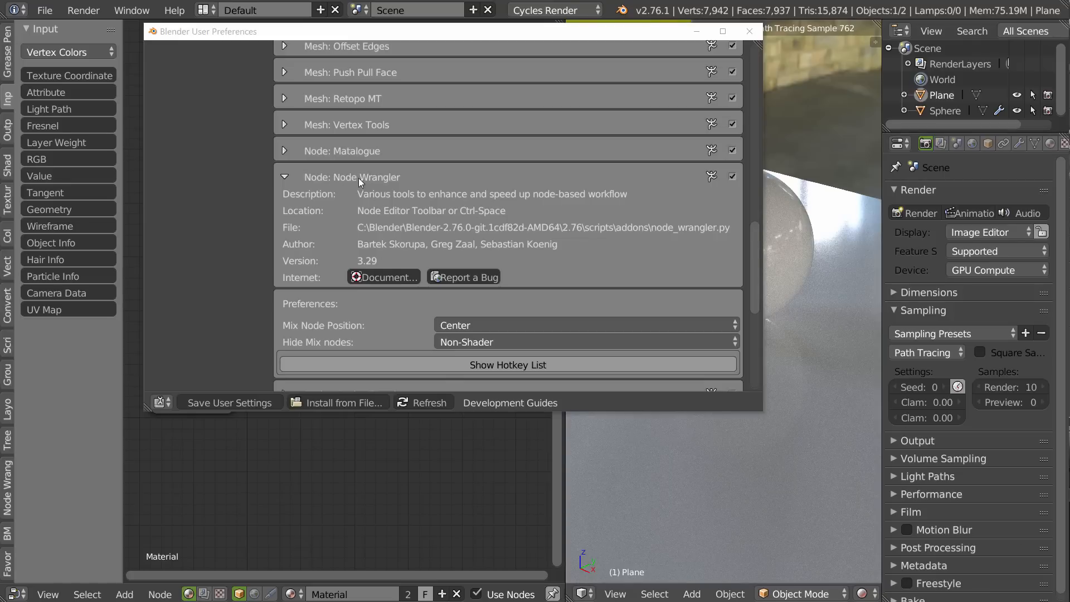
Open the Node Wrangler add-on's details in the User Preferences and read through its hotkey list.
{"action": "middle_click_drag", "start_coordinate": [463, 273], "coordinate": [462, 222]}
{"action": "left_click", "coordinate": [481, 318]}
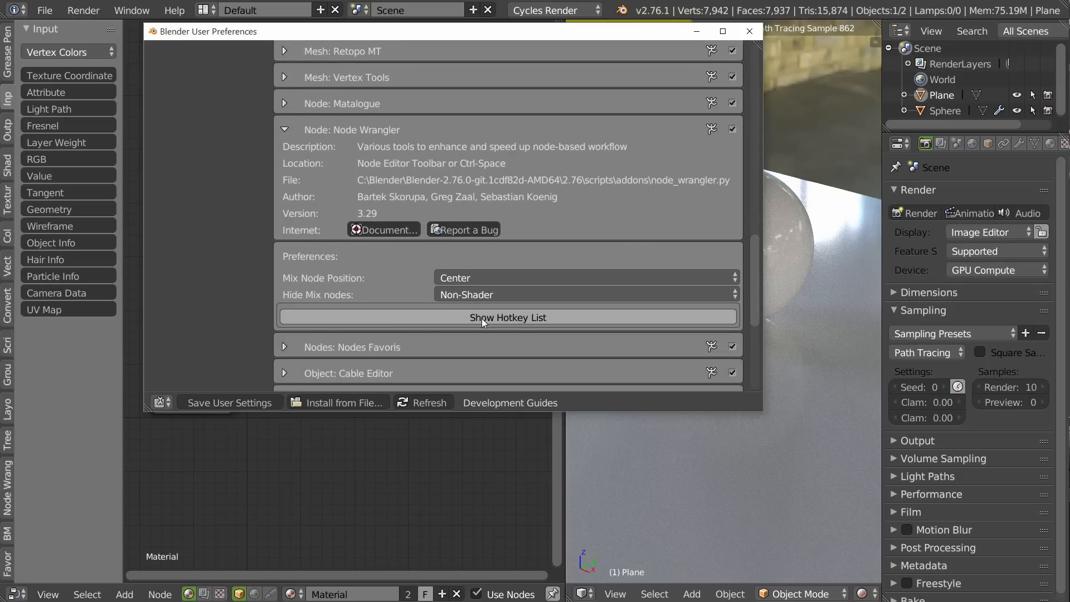
{"action": "middle_click_drag", "start_coordinate": [487, 316], "coordinate": [432, 129]}
{"action": "middle_click_drag", "start_coordinate": [354, 315], "coordinate": [354, 198]}
{"action": "middle_click_drag", "start_coordinate": [355, 266], "coordinate": [380, 149]}
{"action": "middle_click_drag", "start_coordinate": [368, 312], "coordinate": [362, 166]}
{"action": "middle_click_drag", "start_coordinate": [360, 363], "coordinate": [358, 282]}
{"action": "middle_click_drag", "start_coordinate": [341, 340], "coordinate": [316, 250]}
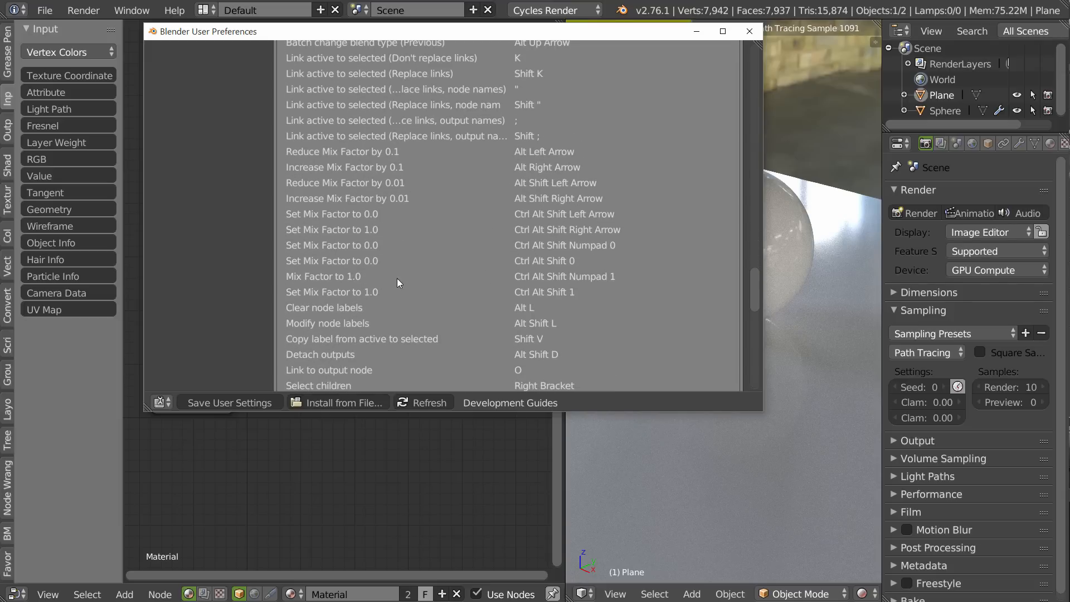
{"action": "middle_click_drag", "start_coordinate": [397, 281], "coordinate": [390, 142]}
{"action": "middle_click_drag", "start_coordinate": [361, 273], "coordinate": [380, 206]}
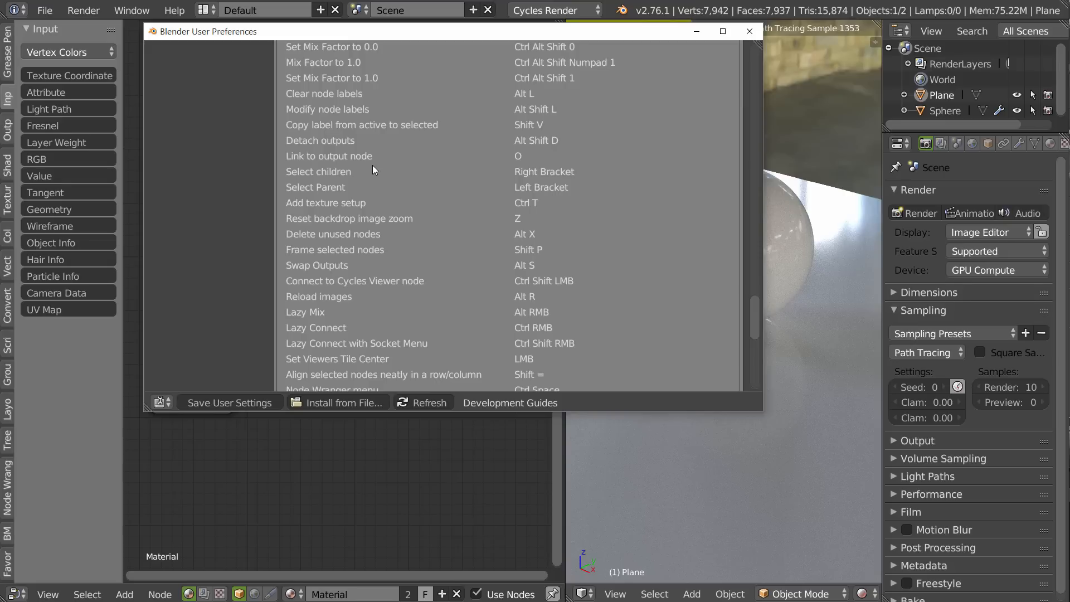
Review the Node Wrangler merge and blend type hotkeys, hide the hotkey list and return to the node editor.
{"action": "scroll", "coordinate": [370, 163], "scroll_direction": "up", "scroll_amount": 7}
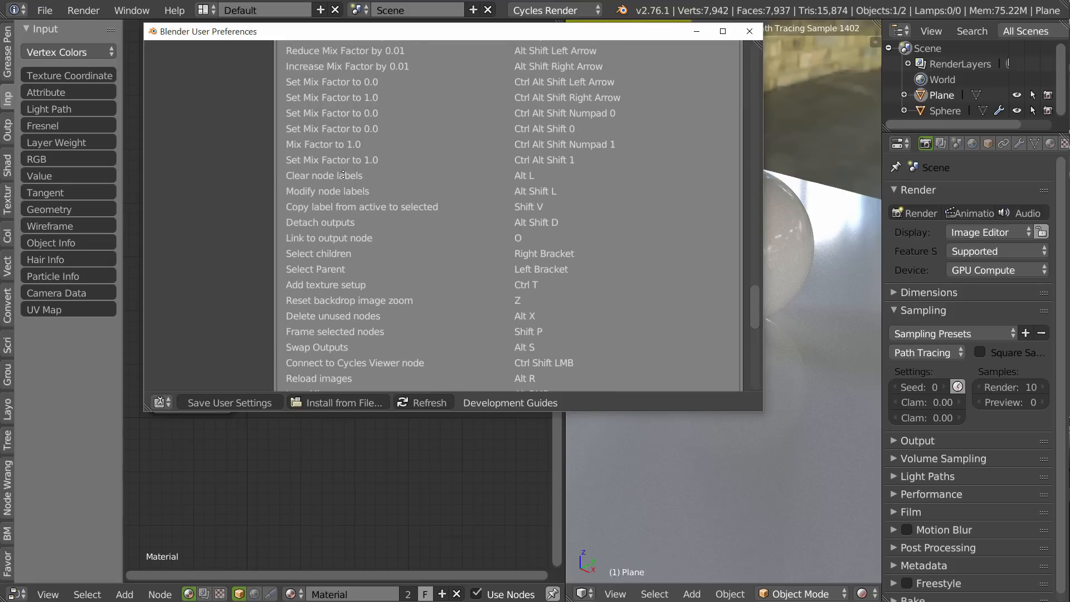
{"action": "scroll", "coordinate": [379, 283], "scroll_direction": "up", "scroll_amount": 10}
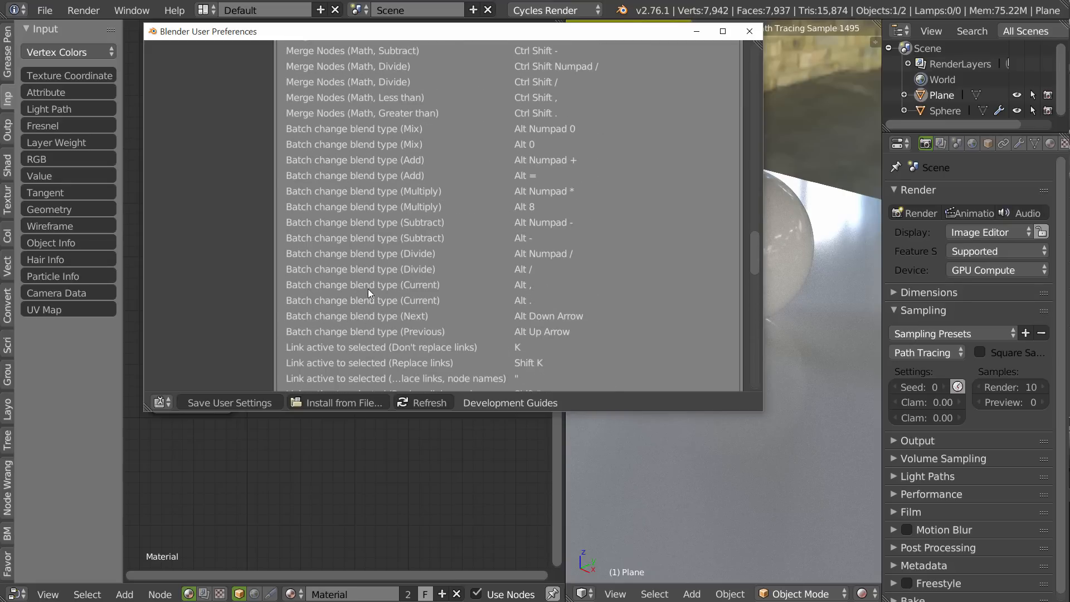
{"action": "scroll", "coordinate": [324, 196], "scroll_direction": "up", "scroll_amount": 12}
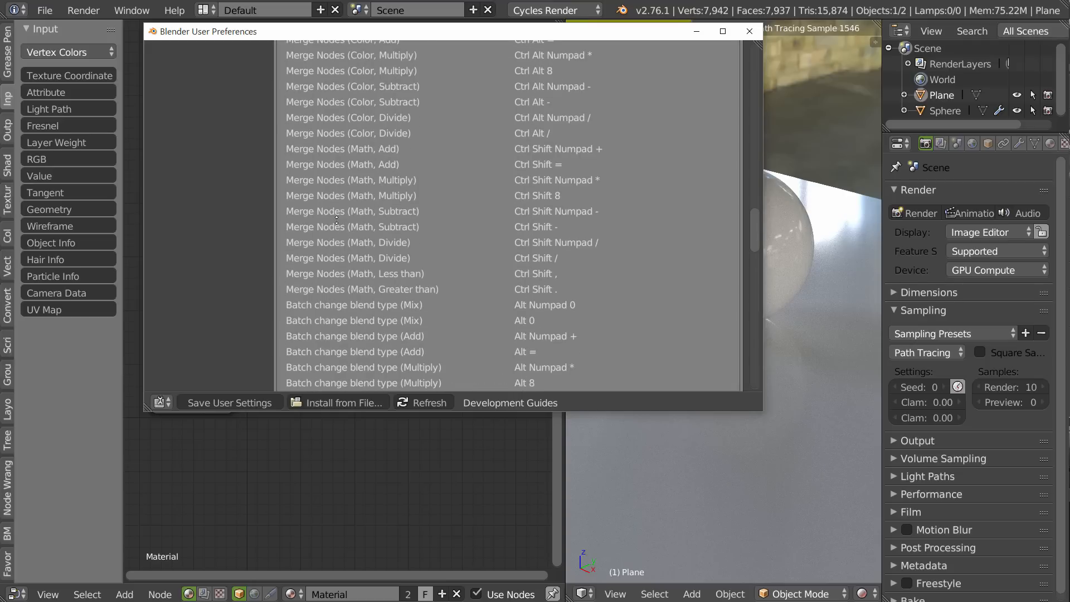
{"action": "scroll", "coordinate": [339, 235], "scroll_direction": "up", "scroll_amount": 4}
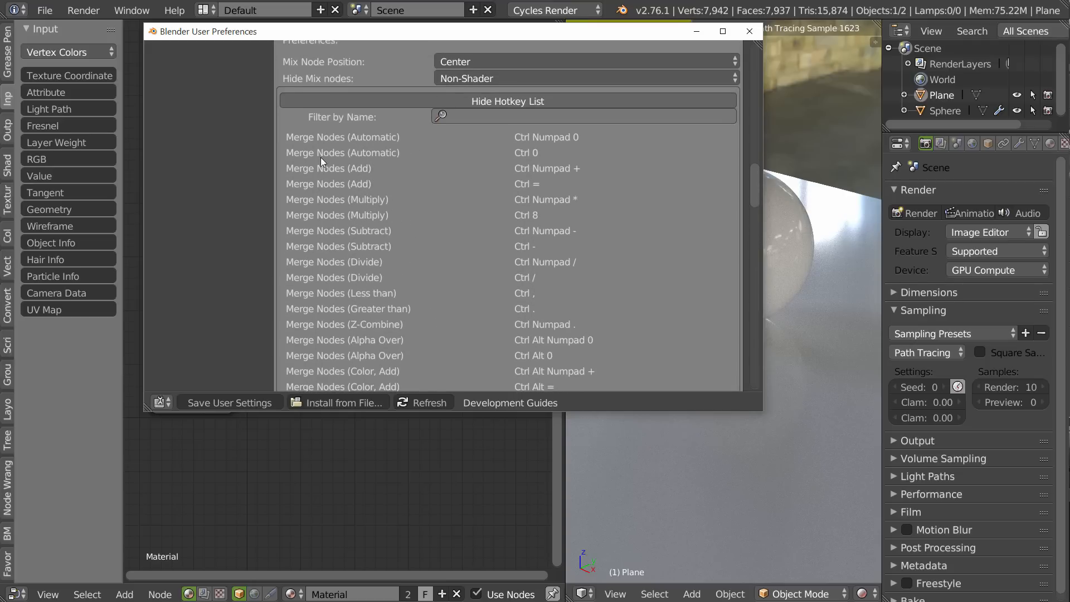
{"action": "left_click", "coordinate": [550, 99]}
{"action": "scroll", "coordinate": [306, 169], "scroll_direction": "up", "scroll_amount": 5}
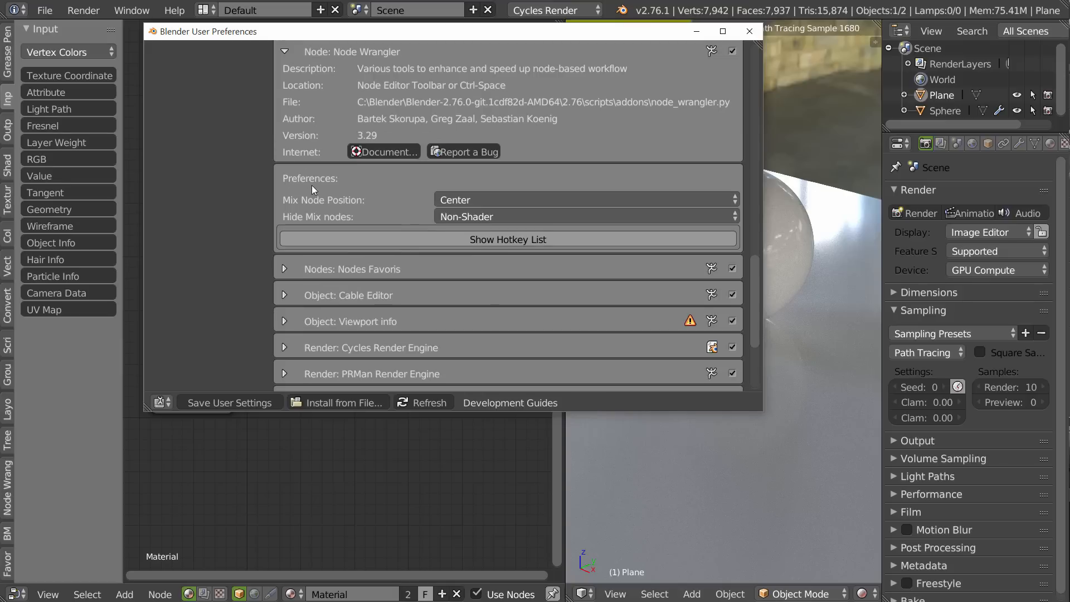
{"action": "left_click", "coordinate": [424, 461]}
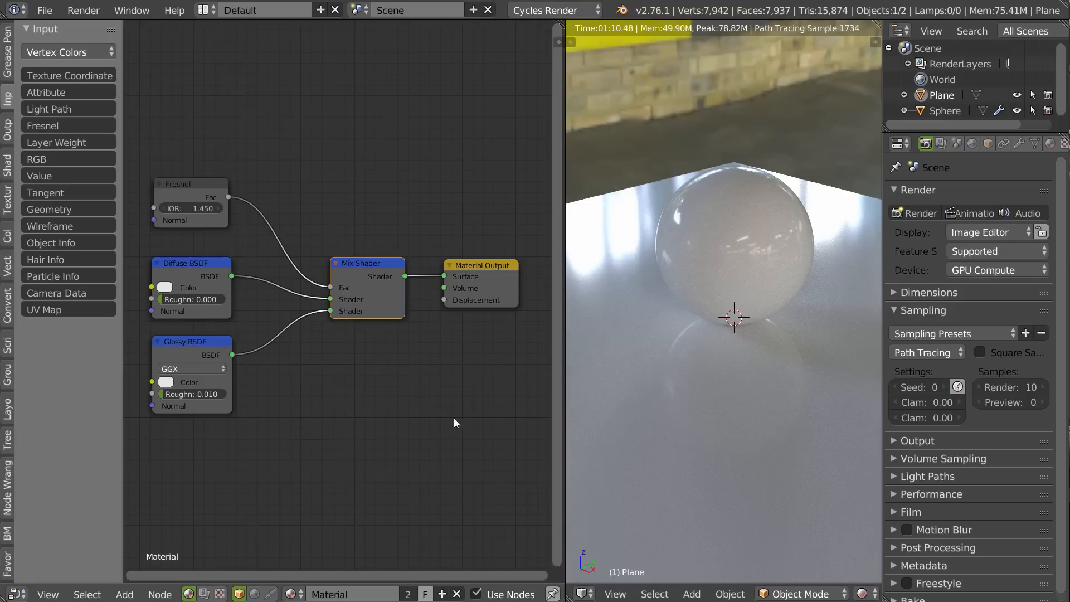
Show the Favoris node collection beside the node editor and widen it so the node names are readable.
{"action": "left_click", "coordinate": [8, 567]}
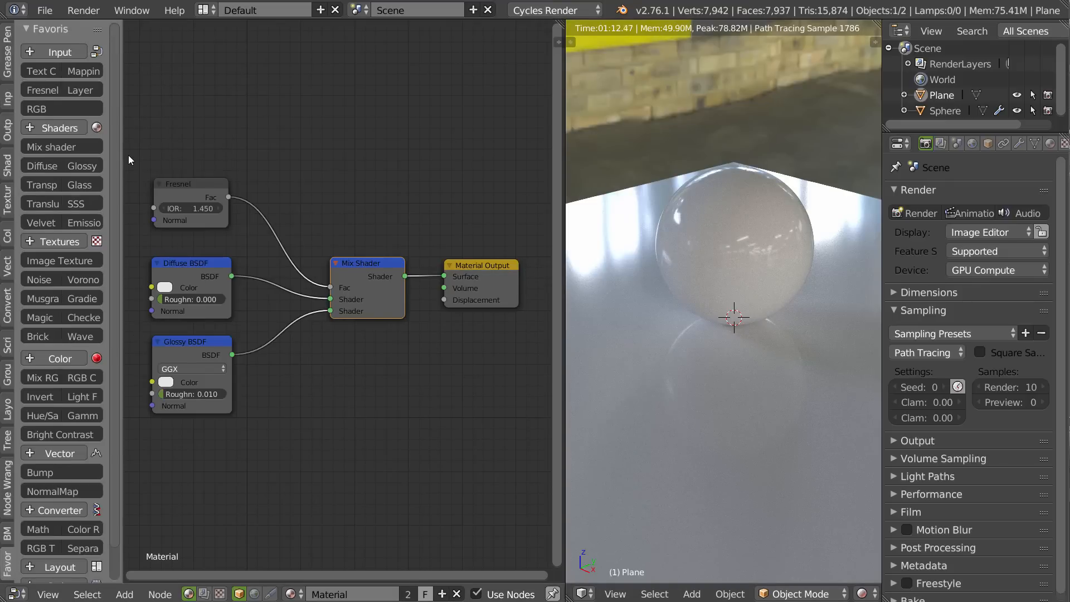
{"action": "left_click_drag", "start_coordinate": [122, 157], "coordinate": [137, 164]}
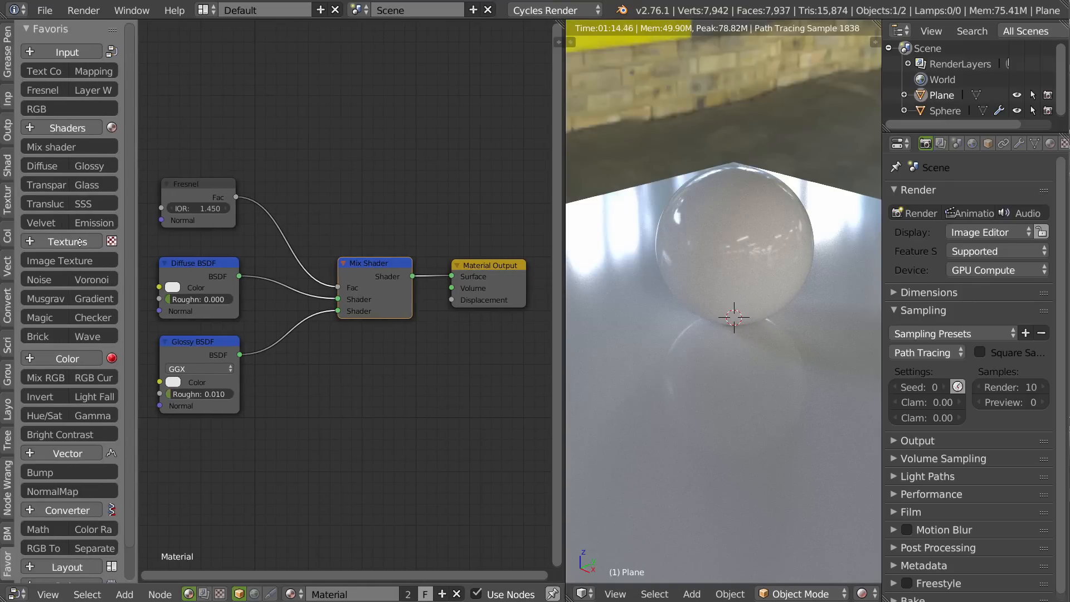
{"action": "scroll", "coordinate": [81, 241], "scroll_direction": "down", "scroll_amount": 2}
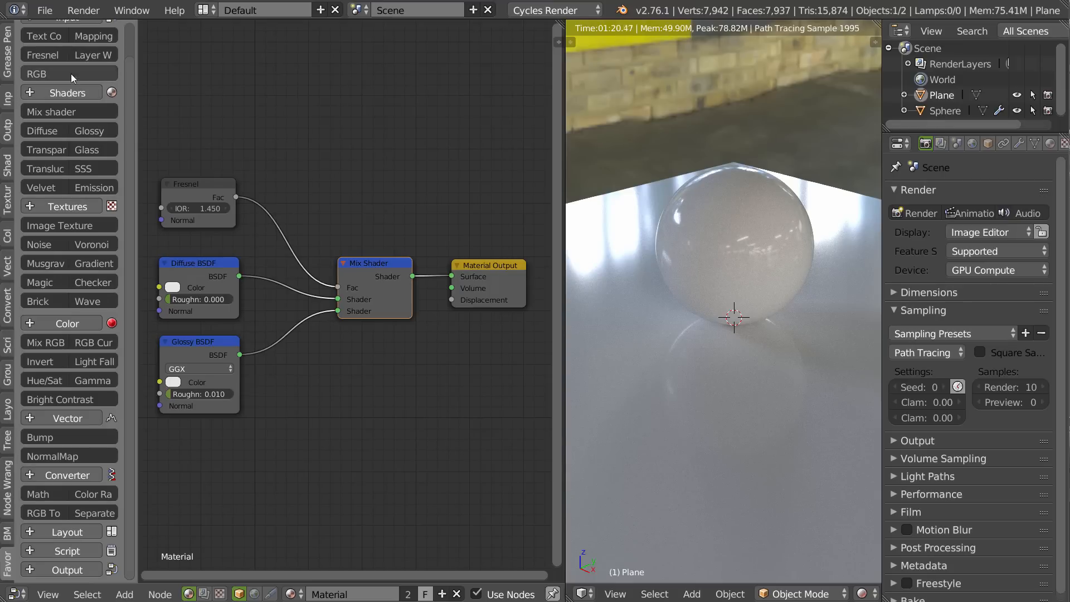
{"action": "scroll", "coordinate": [67, 229], "scroll_direction": "up", "scroll_amount": 2}
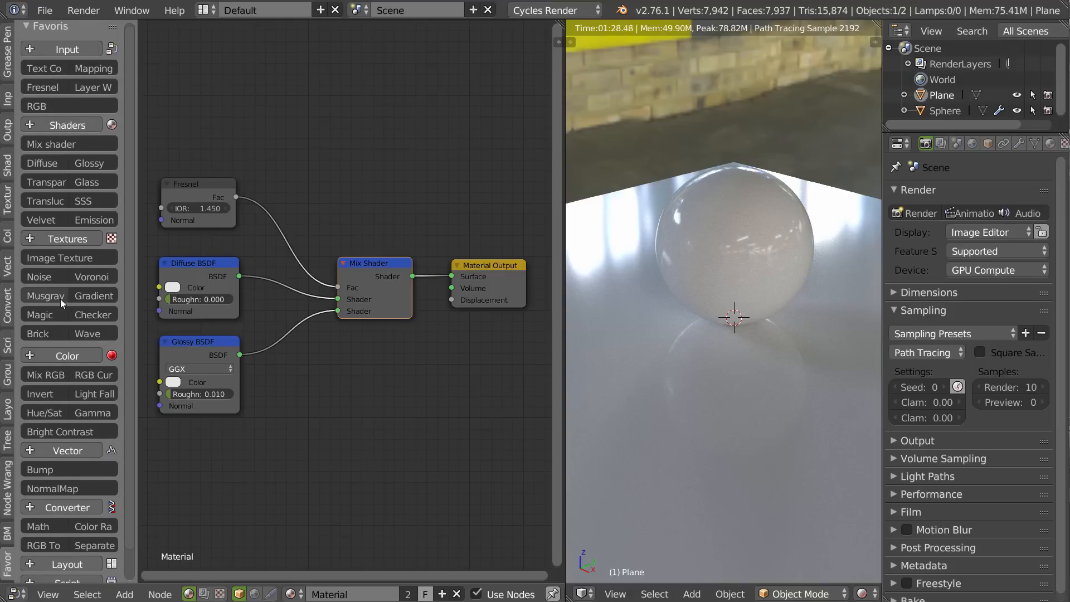
Examine the full node lists of the Input, Shaders, Textures, Color and Vector categories in the Favoris collection.
{"action": "left_click", "coordinate": [71, 51]}
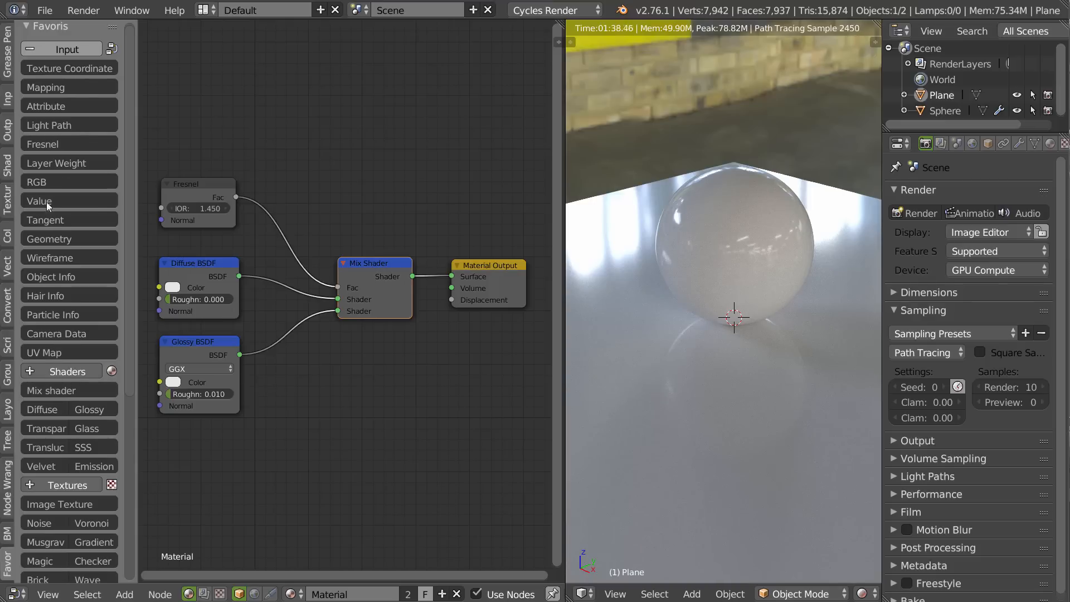
{"action": "left_click", "coordinate": [6, 99]}
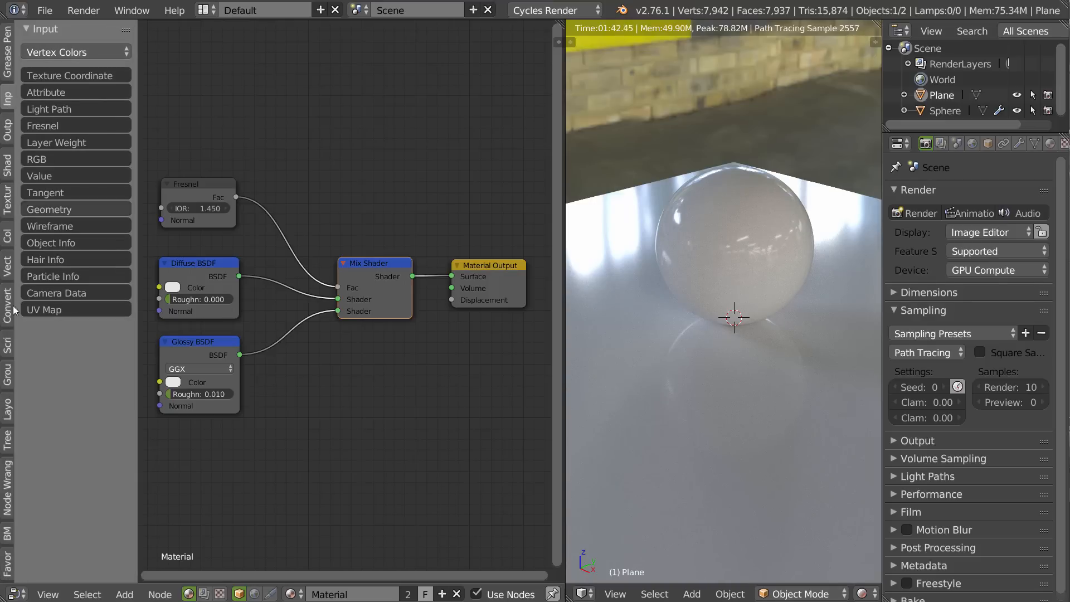
{"action": "left_click", "coordinate": [7, 564]}
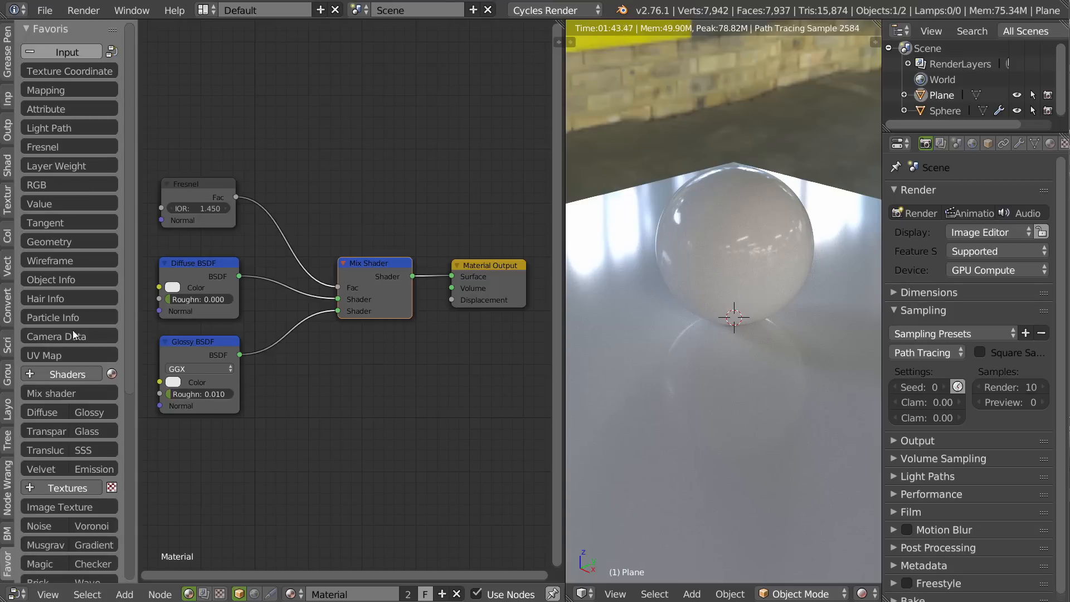
{"action": "left_click", "coordinate": [52, 51]}
{"action": "left_click", "coordinate": [53, 128]}
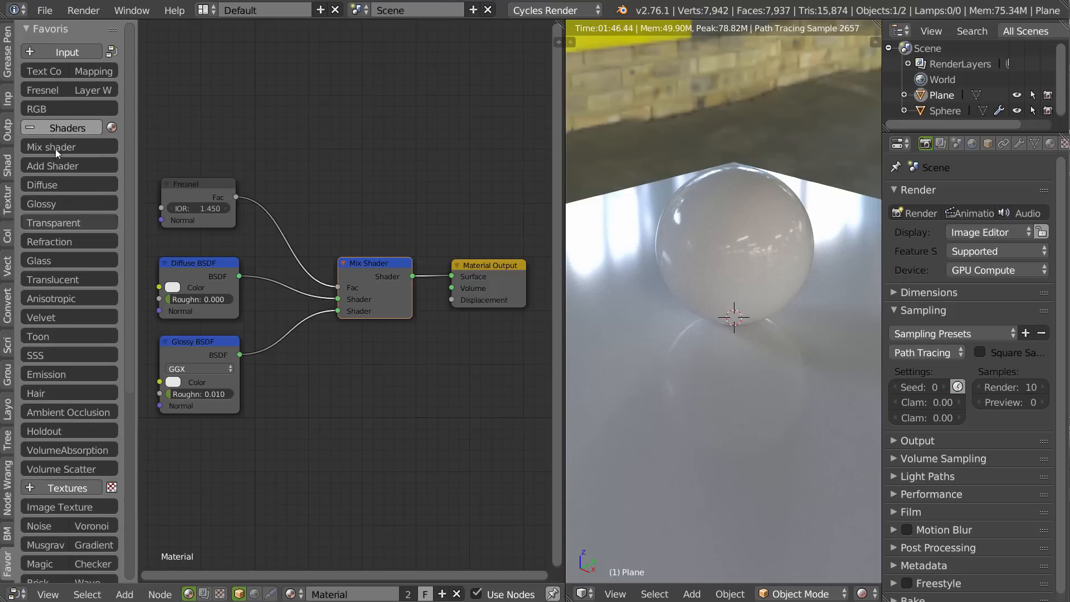
{"action": "left_click", "coordinate": [54, 129]}
{"action": "left_click", "coordinate": [47, 243]}
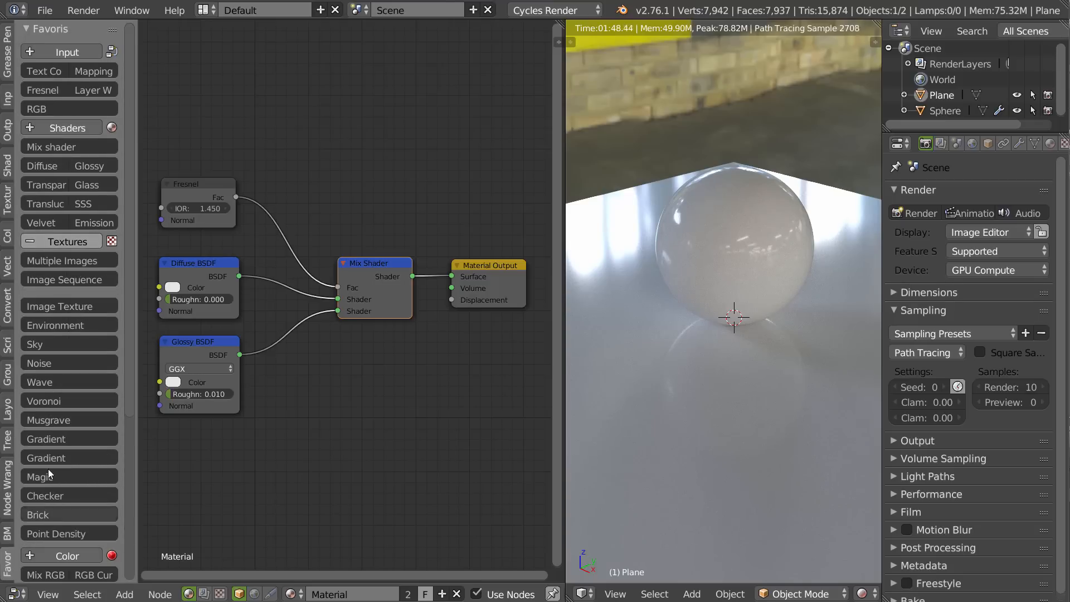
{"action": "left_click", "coordinate": [61, 243]}
{"action": "left_click", "coordinate": [57, 353]}
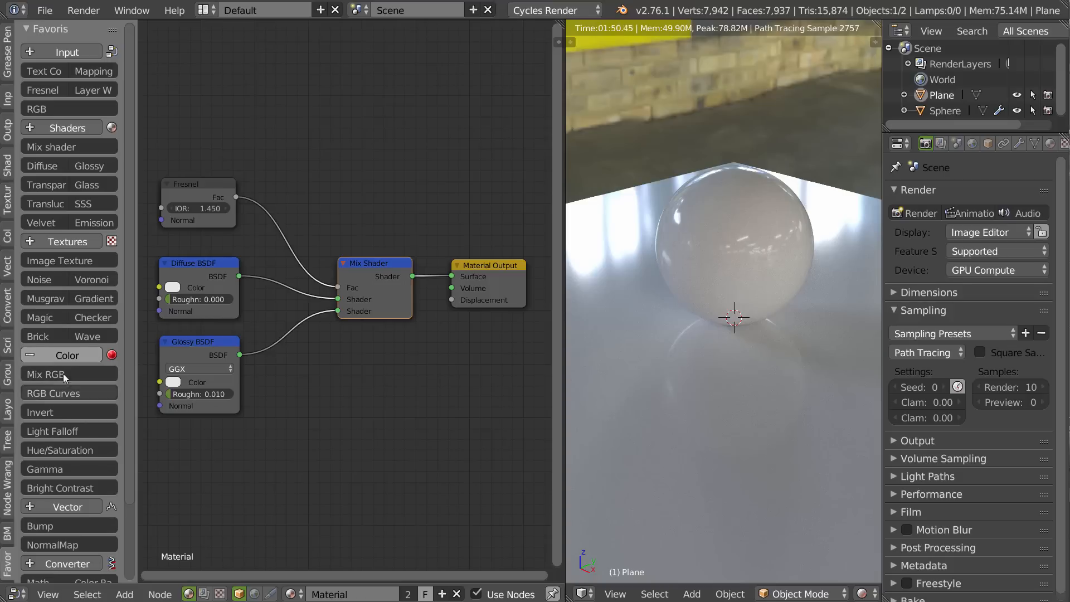
{"action": "left_click", "coordinate": [60, 360]}
{"action": "scroll", "coordinate": [51, 441], "scroll_direction": "down", "scroll_amount": 4}
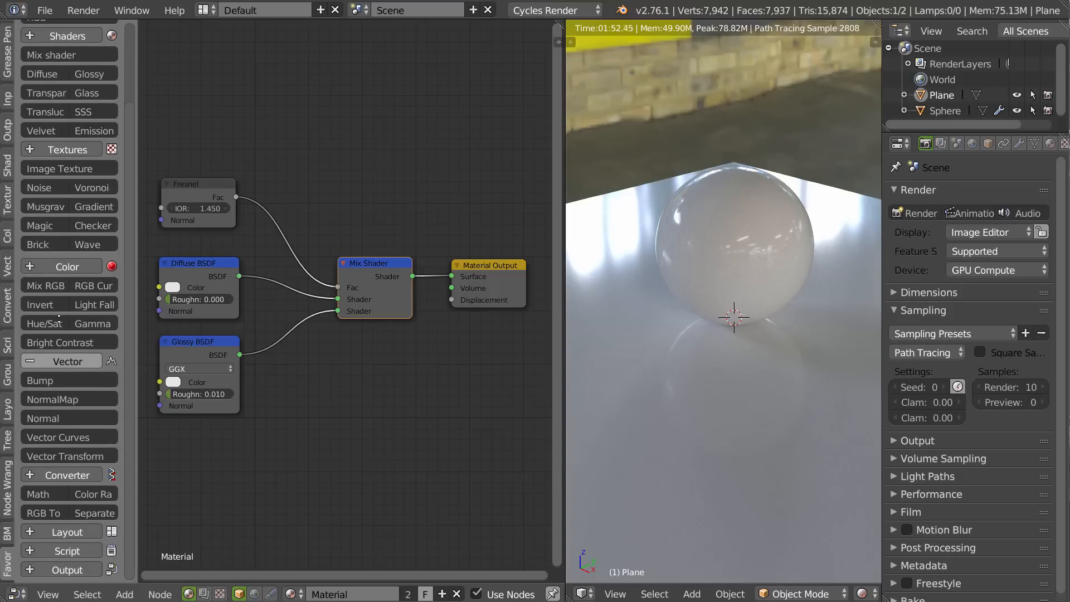
{"action": "scroll", "coordinate": [67, 312], "scroll_direction": "up", "scroll_amount": 3}
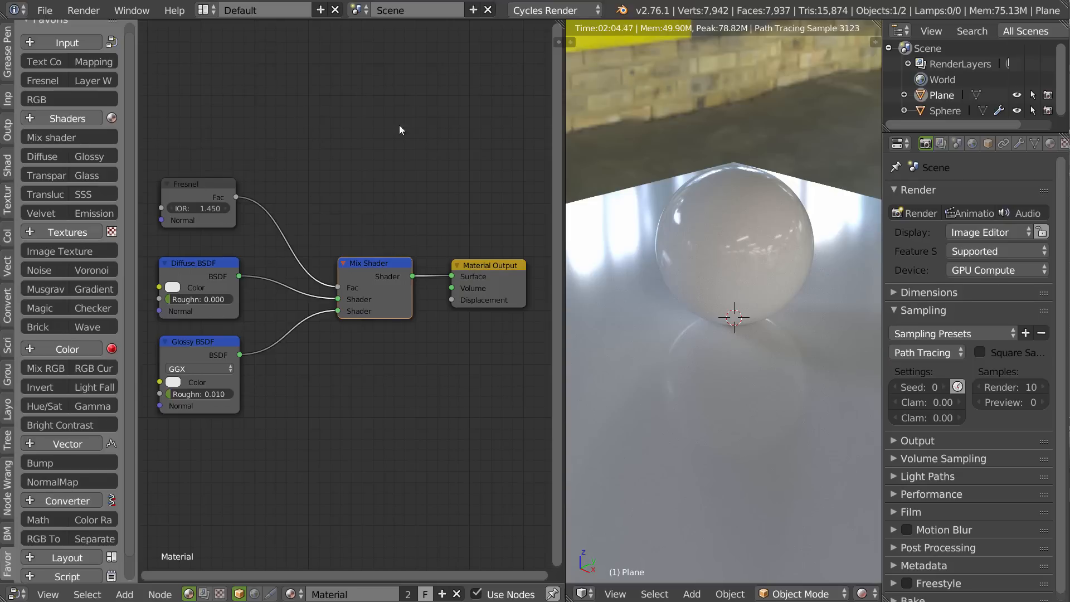
Toggle the 3D view between solid and rendered shading and inspect the sphere's reflections from closer up.
{"action": "key", "text": "shift+z"}
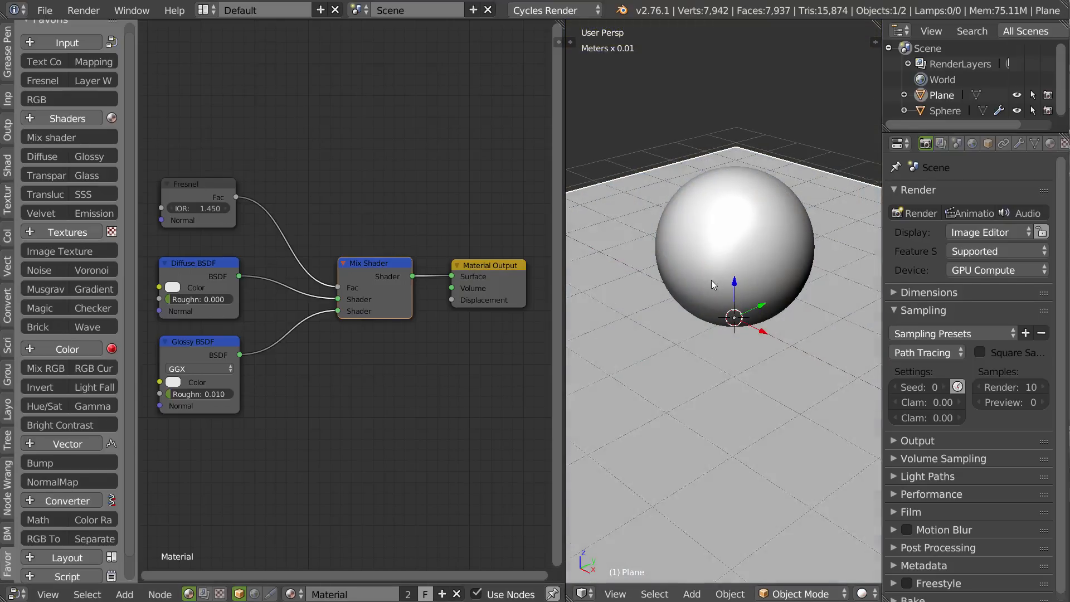
{"action": "key", "text": "z"}
{"action": "left_click", "coordinate": [778, 239]}
{"action": "middle_click_drag", "start_coordinate": [712, 286], "coordinate": [666, 295]}
{"action": "scroll", "coordinate": [665, 286], "scroll_direction": "up", "scroll_amount": 3}
{"action": "scroll", "coordinate": [662, 268], "scroll_direction": "up", "scroll_amount": 2}
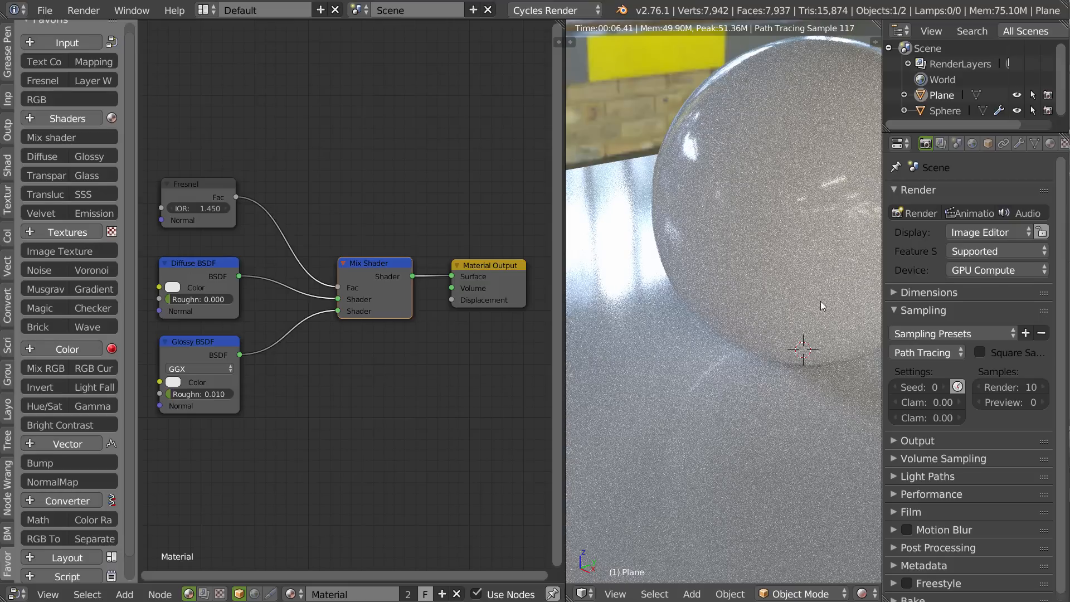
Add an Image Texture node in the free space beside the Fresnel, Diffuse and Glossy nodes.
{"action": "middle_click_drag", "start_coordinate": [302, 344], "coordinate": [406, 283]}
{"action": "scroll", "coordinate": [407, 292], "scroll_direction": "down", "scroll_amount": 4}
{"action": "middle_click_drag", "start_coordinate": [379, 316], "coordinate": [456, 309]}
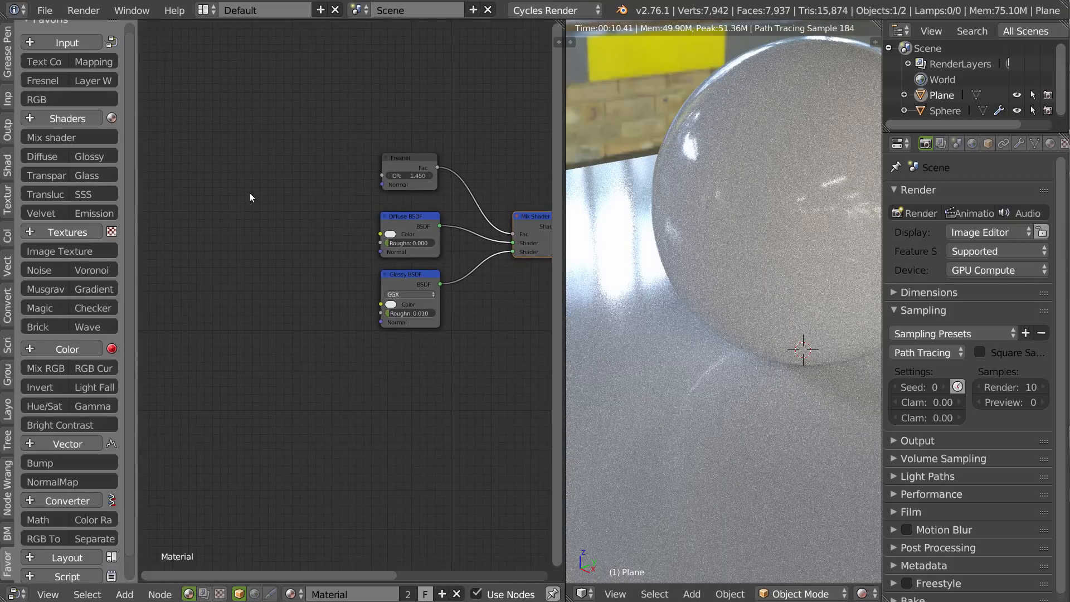
{"action": "left_click", "coordinate": [50, 246]}
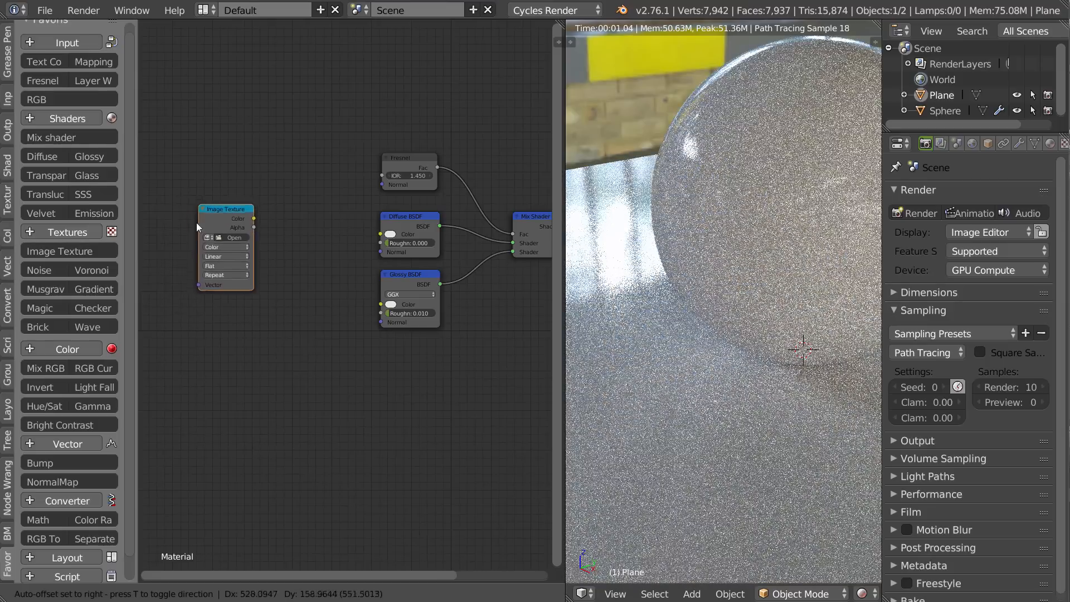
{"action": "left_click", "coordinate": [214, 216]}
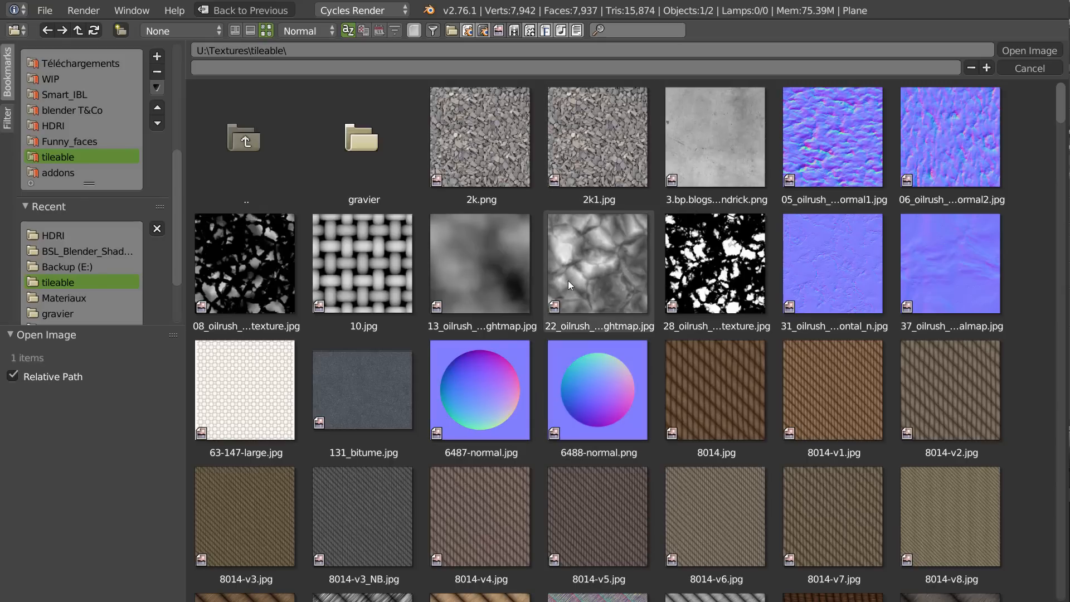
Load friction.jpg from the tileable textures folder into the Image Texture node.
{"action": "scroll", "coordinate": [674, 506], "scroll_direction": "down", "scroll_amount": 15}
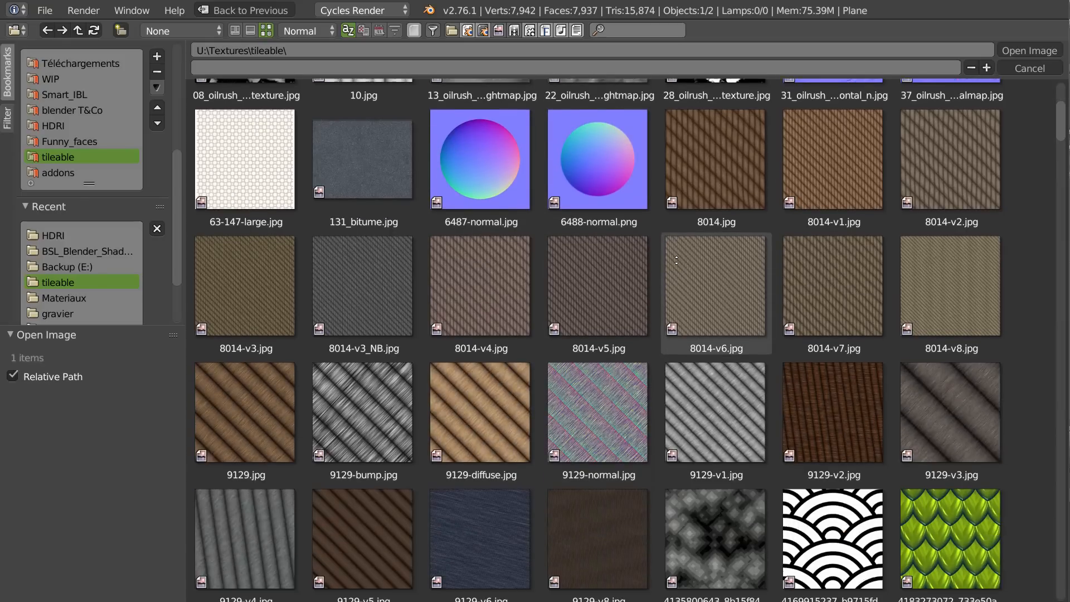
{"action": "scroll", "coordinate": [570, 378], "scroll_direction": "down", "scroll_amount": 15}
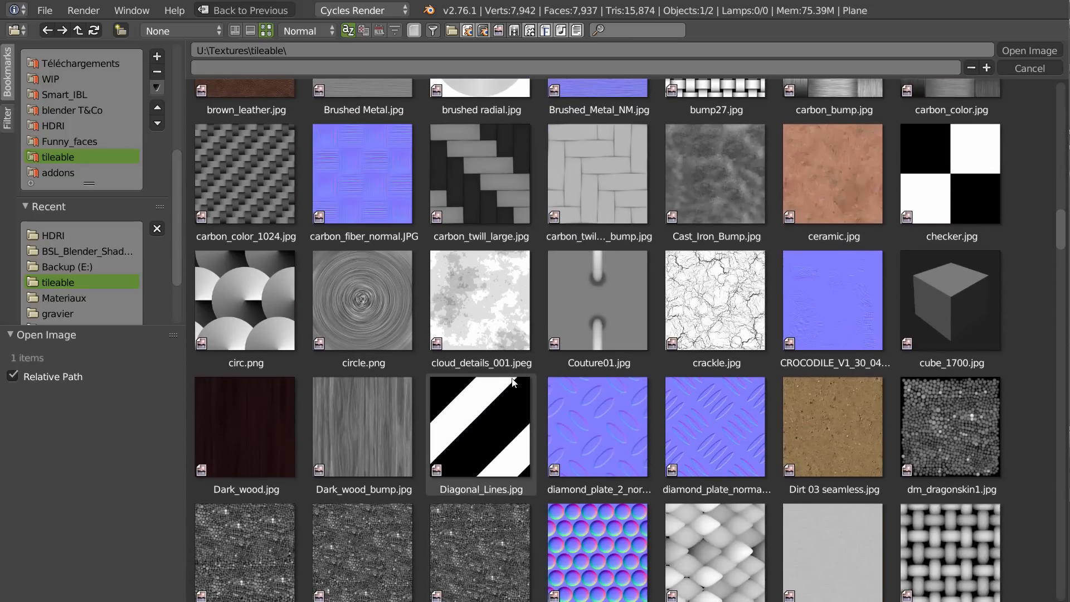
{"action": "scroll", "coordinate": [574, 301], "scroll_direction": "down", "scroll_amount": 5}
{"action": "scroll", "coordinate": [510, 410], "scroll_direction": "down", "scroll_amount": 1}
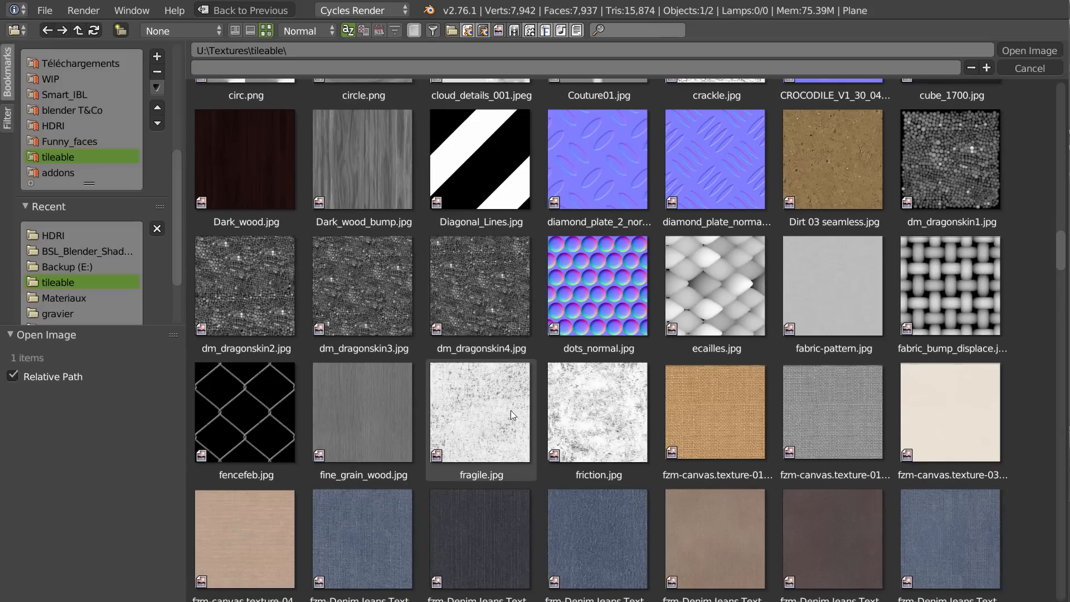
{"action": "scroll", "coordinate": [506, 405], "scroll_direction": "down", "scroll_amount": 3}
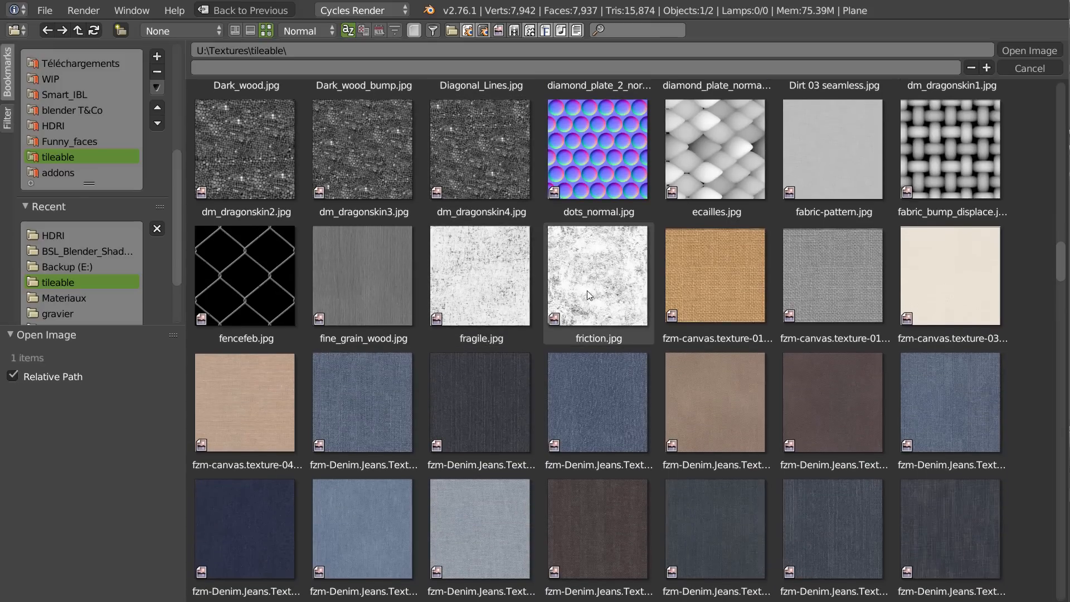
{"action": "left_click", "coordinate": [596, 295]}
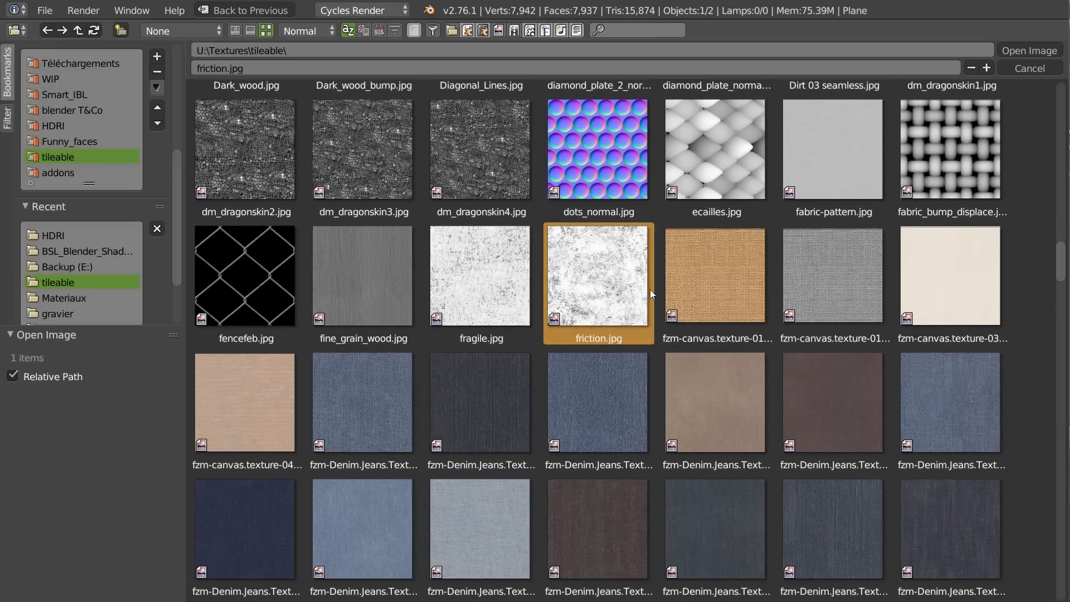
{"action": "left_click", "coordinate": [1024, 51]}
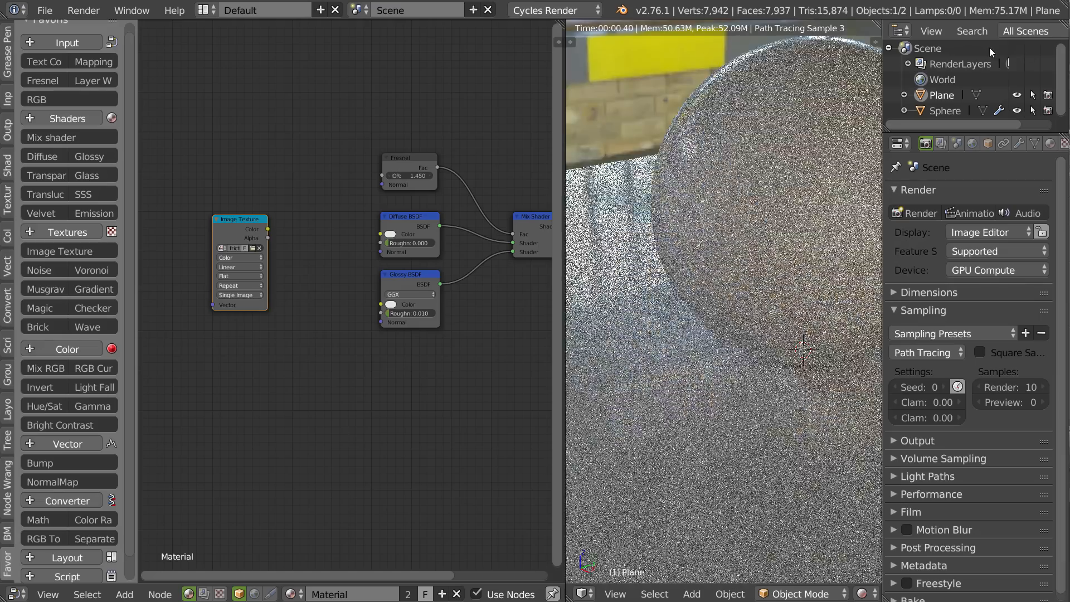
Preview the Image Texture node's color output directly on the plane and sphere, and inspect it from near and far.
{"action": "left_click", "coordinate": [238, 223], "text": "ctrl+shift"}
{"action": "middle_click_drag", "start_coordinate": [769, 330], "coordinate": [695, 309]}
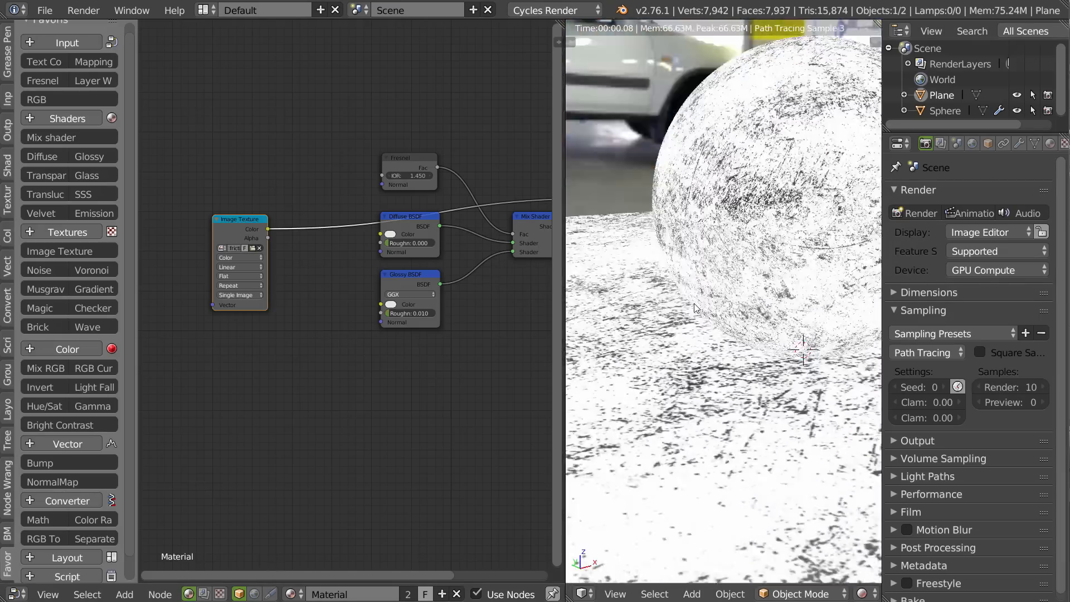
{"action": "scroll", "coordinate": [694, 308], "scroll_direction": "up", "scroll_amount": 5}
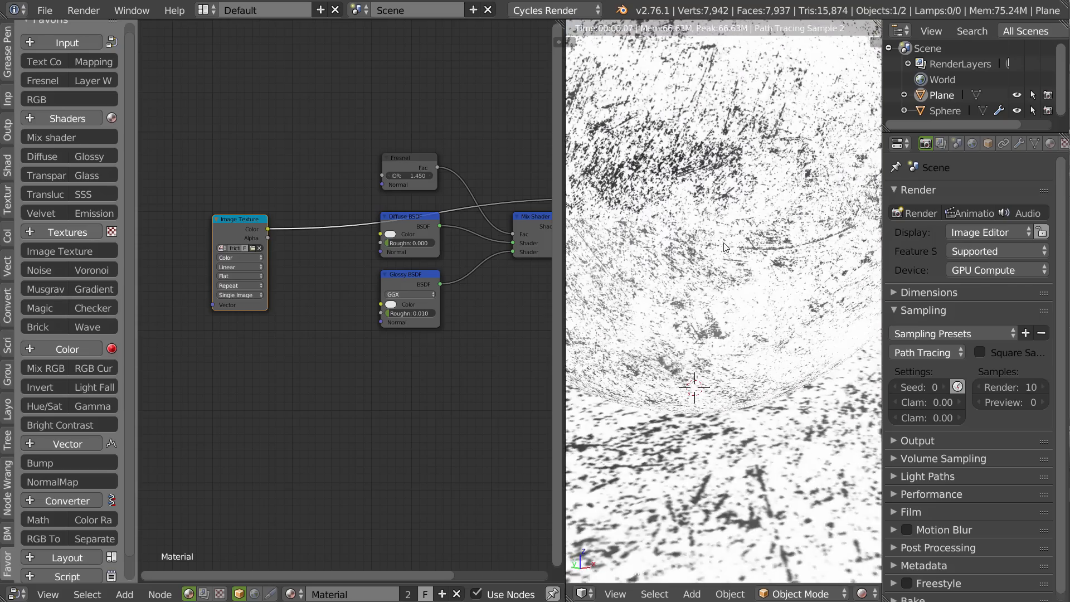
{"action": "scroll", "coordinate": [727, 242], "scroll_direction": "down", "scroll_amount": 2}
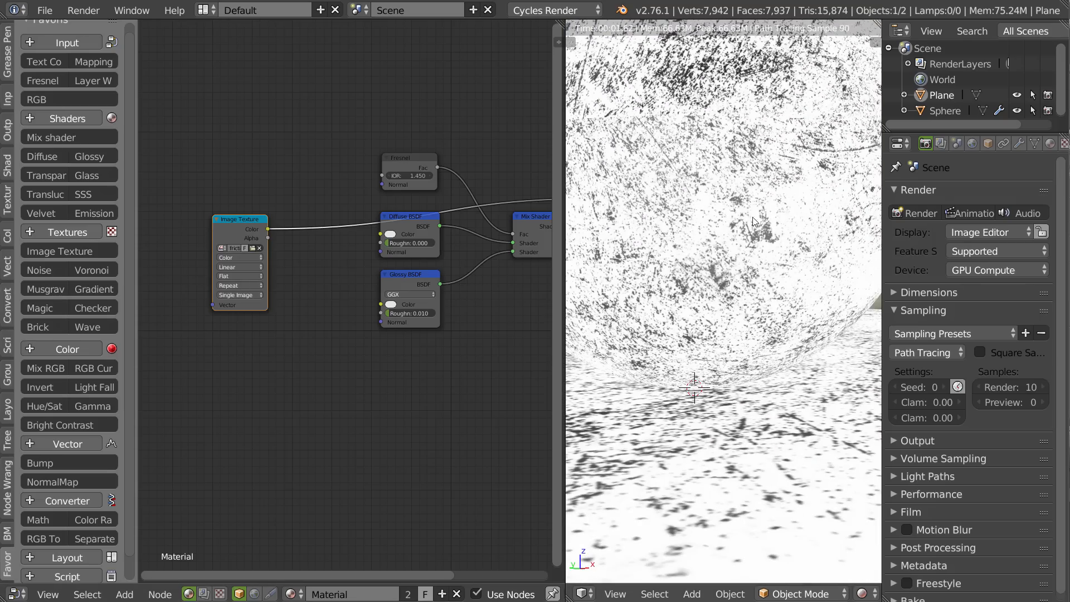
{"action": "scroll", "coordinate": [676, 274], "scroll_direction": "down", "scroll_amount": 6}
{"action": "middle_click_drag", "start_coordinate": [677, 276], "coordinate": [735, 345]}
Add Texture Coordinate and Mapping nodes feeding the Image Texture's vector input, and arrange them in front of it.
{"action": "middle_click_drag", "start_coordinate": [194, 307], "coordinate": [231, 314]}
{"action": "left_click_drag", "start_coordinate": [270, 237], "coordinate": [283, 229]}
{"action": "key", "text": "ctrl+t"}
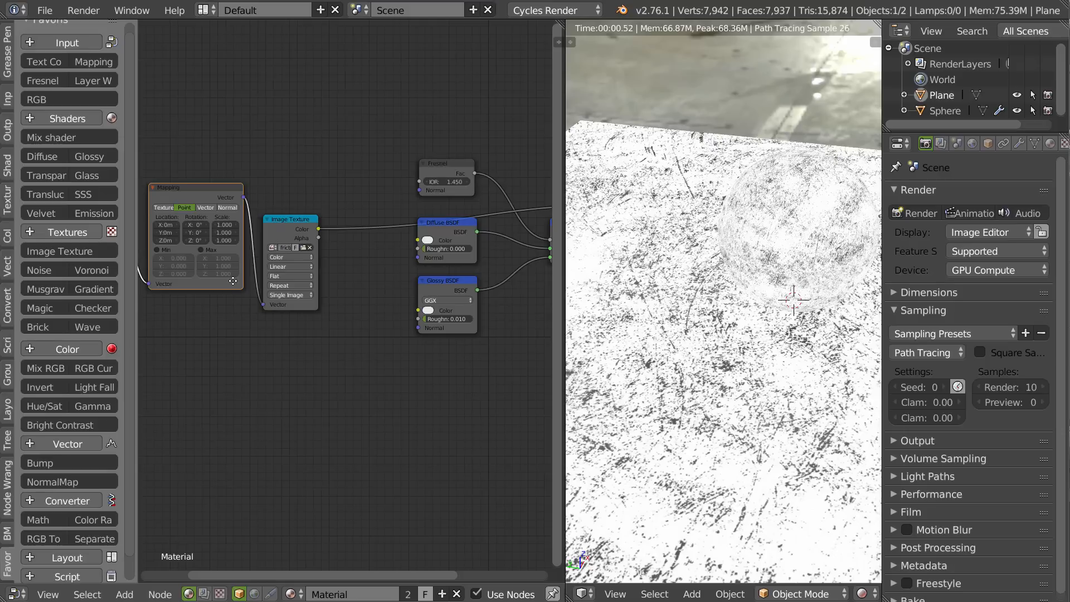
{"action": "middle_click_drag", "start_coordinate": [194, 200], "coordinate": [389, 201]}
{"action": "key", "text": "g"}
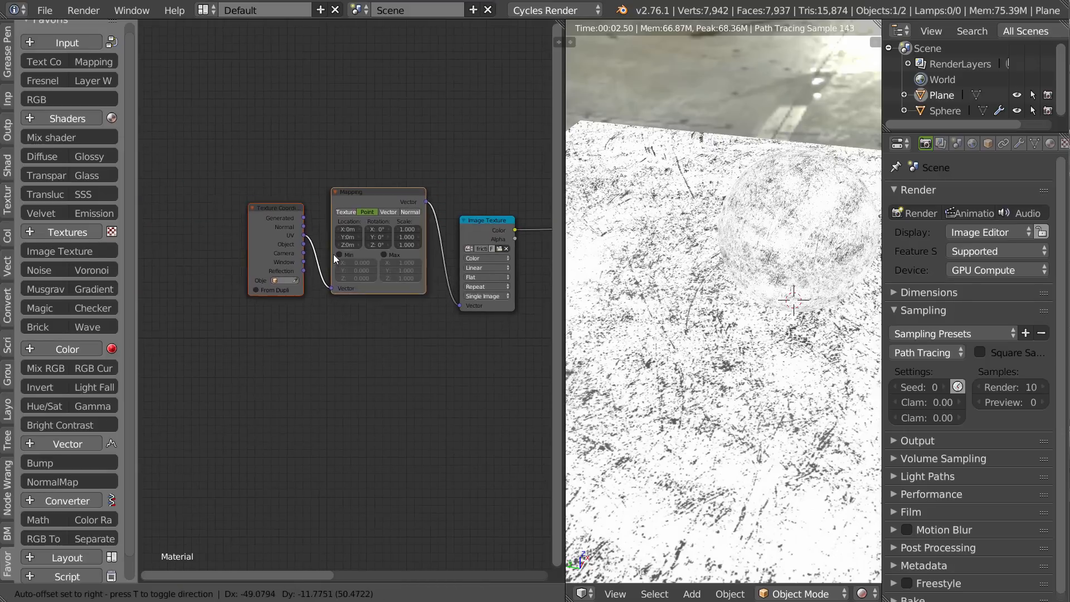
{"action": "left_click", "coordinate": [370, 247]}
{"action": "scroll", "coordinate": [395, 167], "scroll_direction": "up", "scroll_amount": 3}
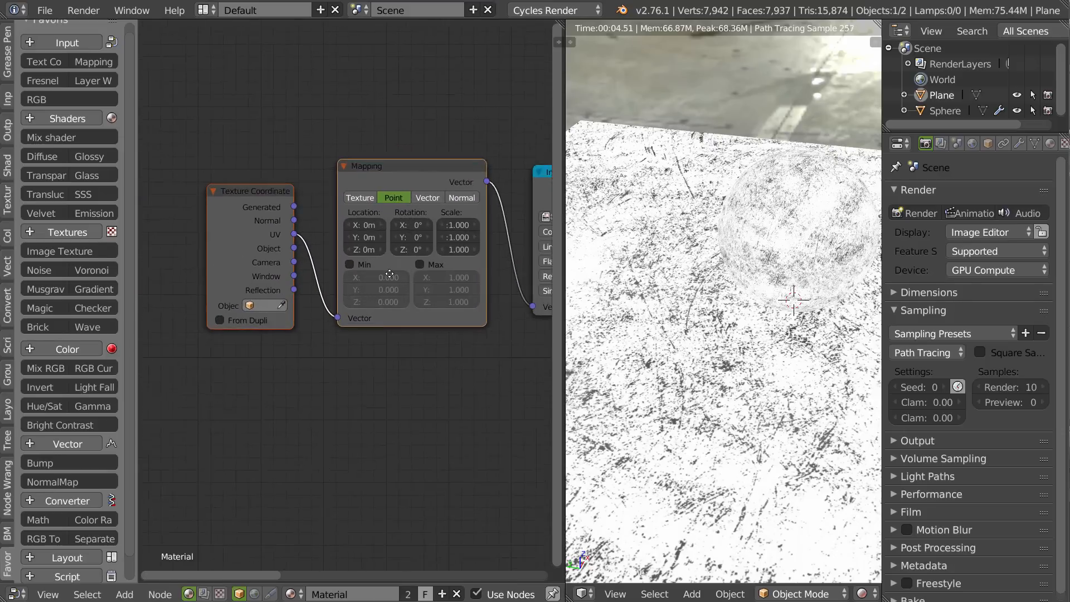
{"action": "left_click_drag", "start_coordinate": [220, 256], "coordinate": [214, 249]}
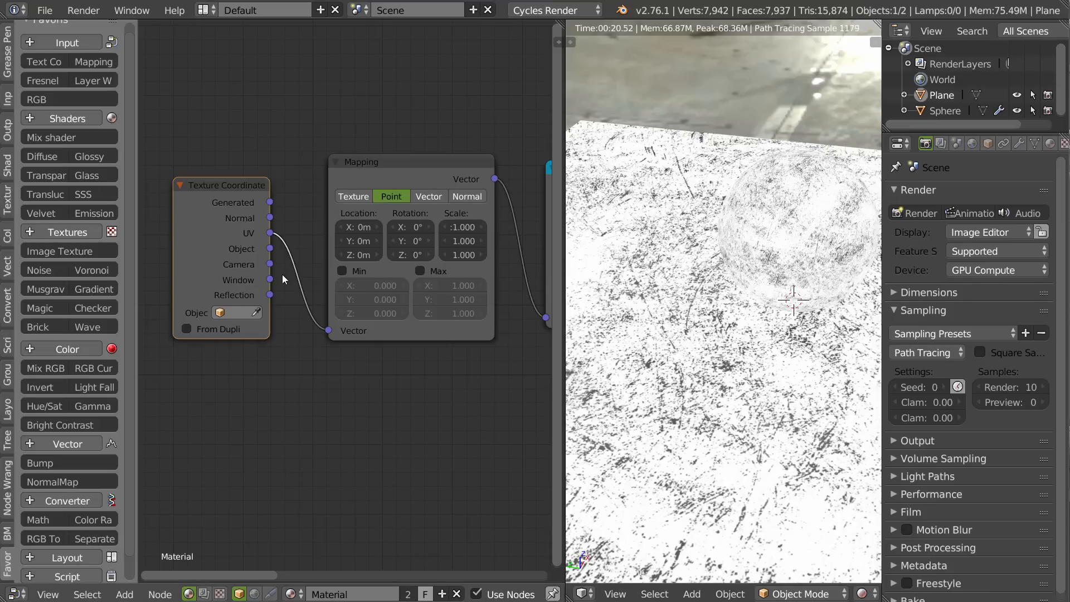
Feed the Mapping node from the Texture Coordinate's Object output instead of UV, and check the texture on the sphere.
{"action": "left_click_drag", "start_coordinate": [272, 254], "coordinate": [328, 332]}
{"action": "middle_click_drag", "start_coordinate": [763, 270], "coordinate": [713, 257]}
{"action": "scroll", "coordinate": [715, 256], "scroll_direction": "up", "scroll_amount": 3}
Switch the Image Texture's projection to Box with a blend of 0.191, and check the result around the sphere.
{"action": "middle_click_drag", "start_coordinate": [428, 270], "coordinate": [193, 294]}
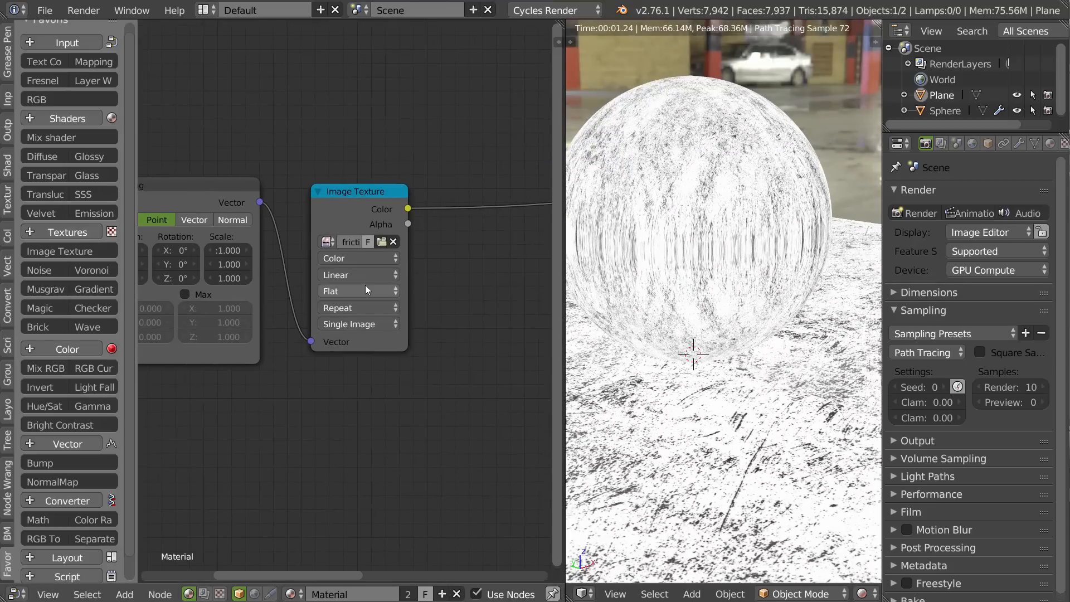
{"action": "left_click", "coordinate": [336, 291]}
{"action": "left_click", "coordinate": [336, 261]}
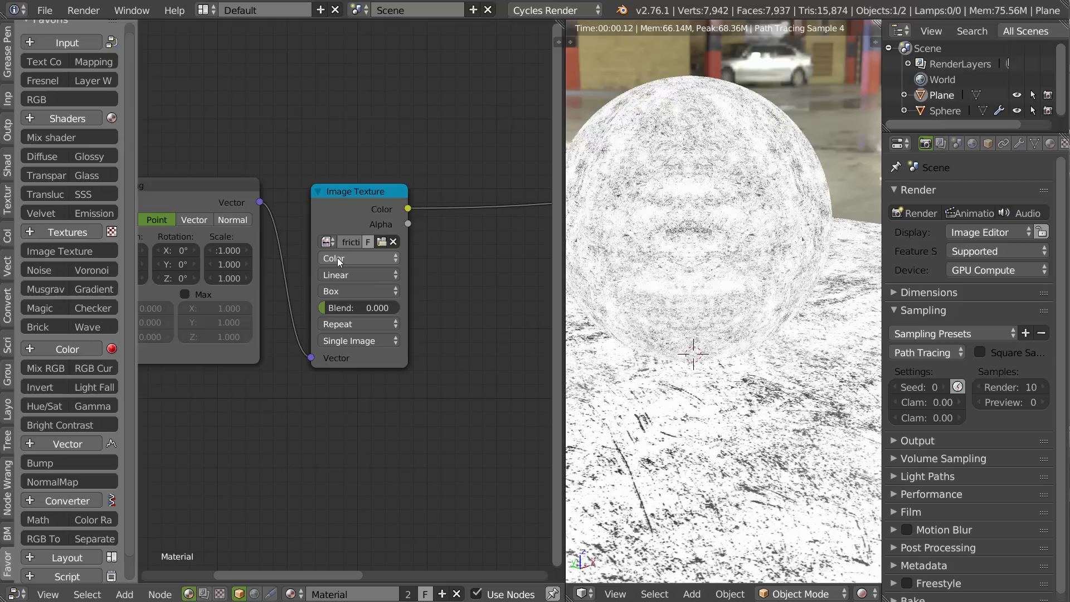
{"action": "left_click_drag", "start_coordinate": [331, 311], "coordinate": [346, 310]}
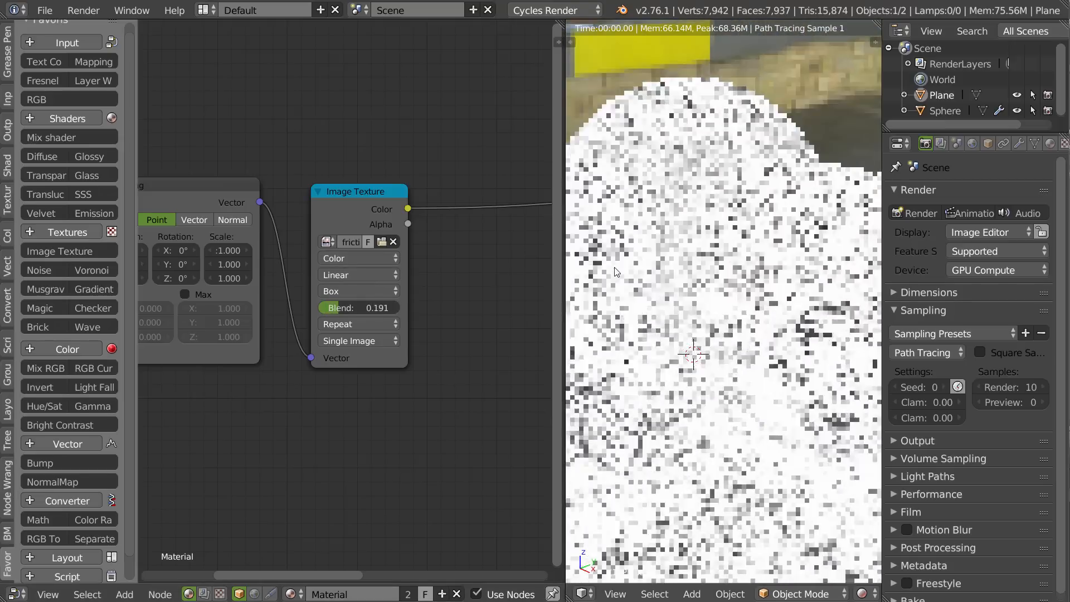
{"action": "middle_click_drag", "start_coordinate": [659, 285], "coordinate": [627, 262]}
{"action": "middle_click_drag", "start_coordinate": [691, 189], "coordinate": [694, 259], "text": "shift"}
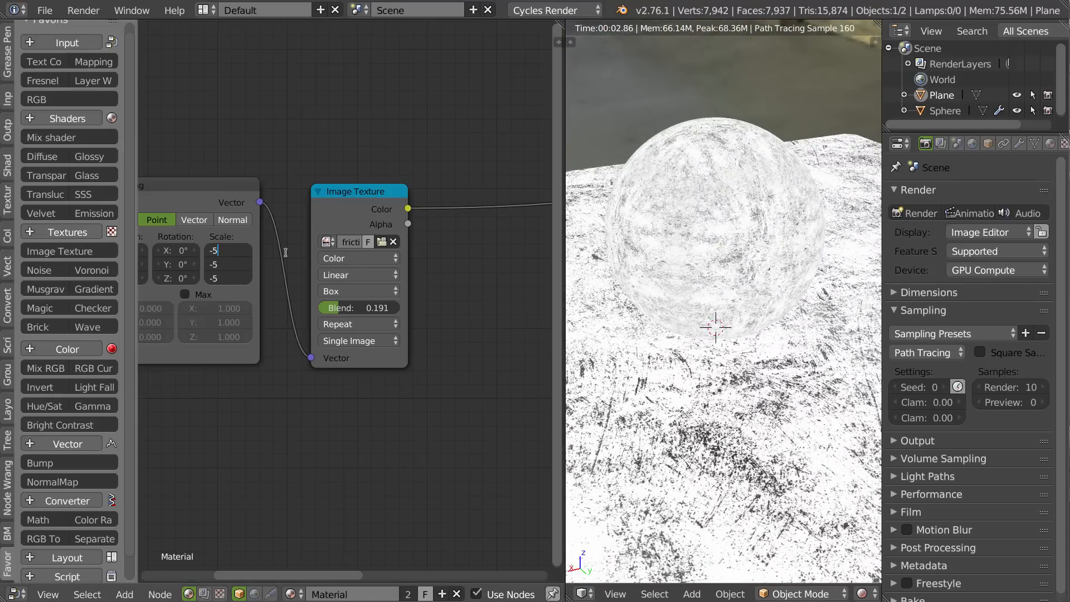
Try a scale of -5 on all three axes of the Mapping node, and replace it with 0.5.
{"action": "key", "text": "Return"}
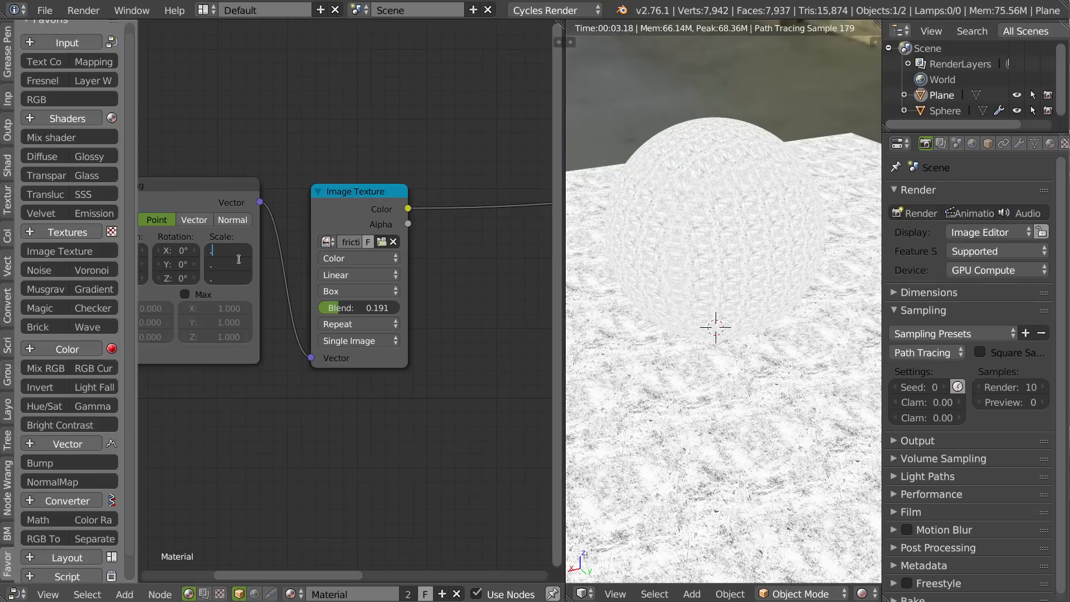
{"action": "key", "text": "Return"}
{"action": "scroll", "coordinate": [785, 236], "scroll_direction": "up", "scroll_amount": 3}
{"action": "middle_click_drag", "start_coordinate": [725, 223], "coordinate": [602, 224]}
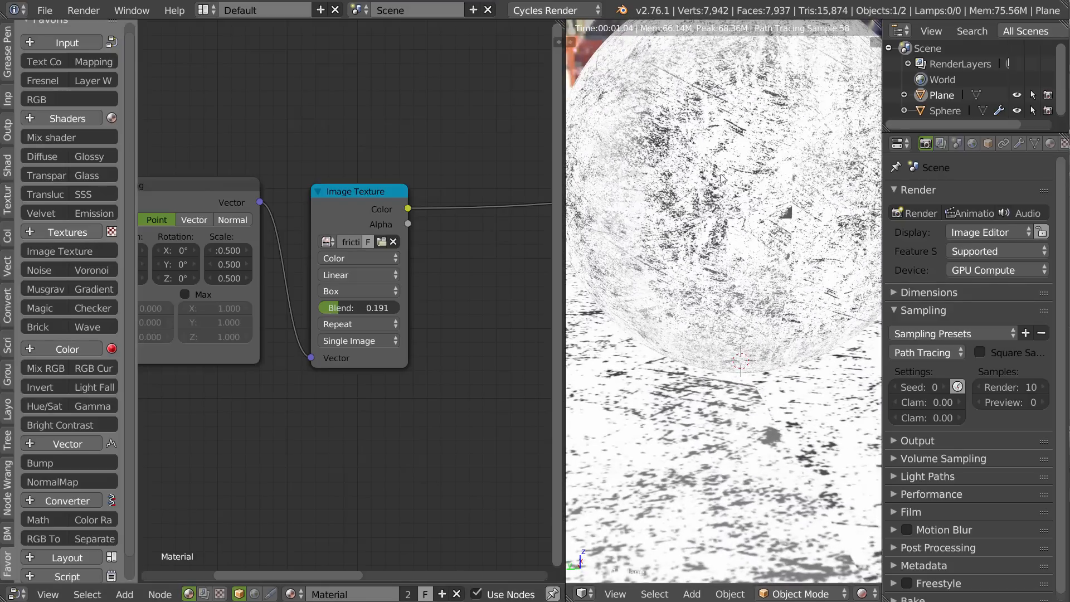
Examine the projection seams on the sphere up close and raise the Image Texture's blend to 0.224.
{"action": "scroll", "coordinate": [740, 162], "scroll_direction": "up", "scroll_amount": 6}
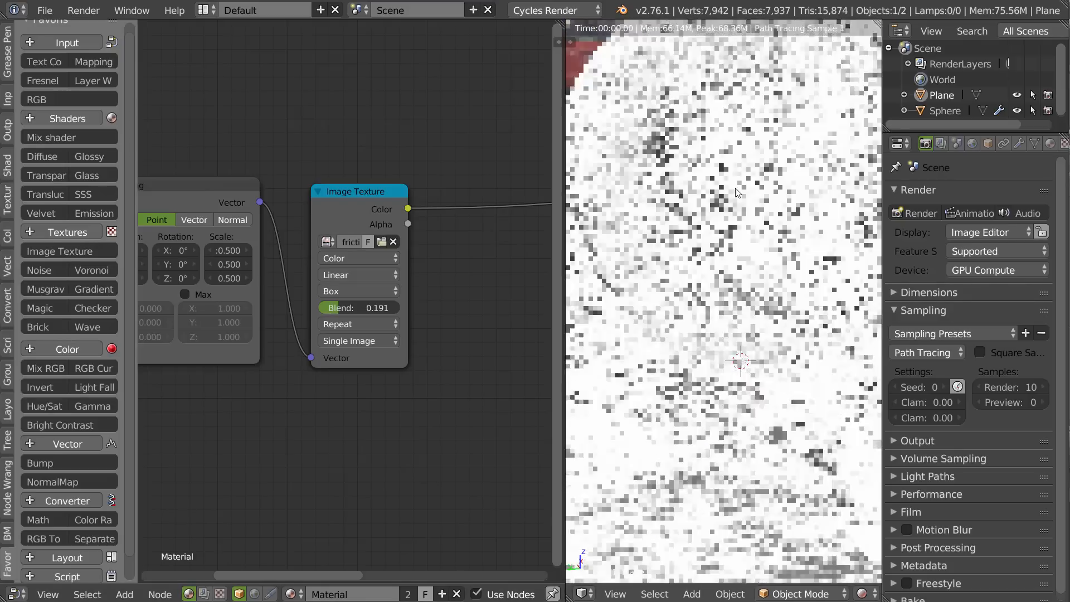
{"action": "scroll", "coordinate": [765, 167], "scroll_direction": "up", "scroll_amount": 5}
{"action": "scroll", "coordinate": [765, 167], "scroll_direction": "down", "scroll_amount": 4}
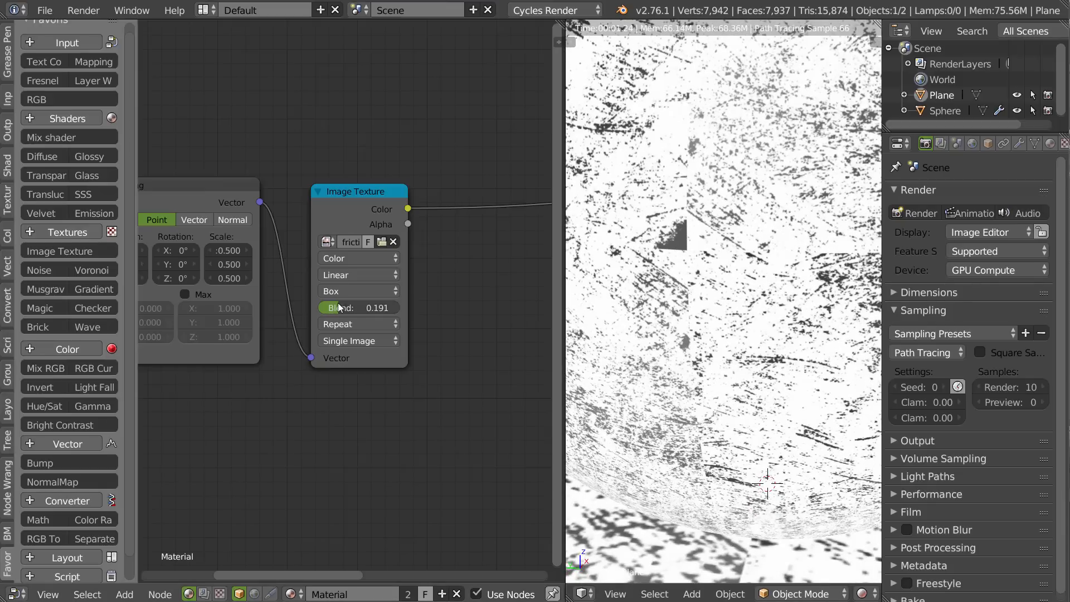
{"action": "mouse_move", "coordinate": [359, 307]}
{"action": "left_mouse_down"}
{"action": "mouse_move", "coordinate": [401, 308]}
{"action": "mouse_move", "coordinate": [339, 307]}
{"action": "left_mouse_up"}
{"action": "scroll", "coordinate": [659, 245], "scroll_direction": "down", "scroll_amount": 4}
{"action": "scroll", "coordinate": [711, 245], "scroll_direction": "down", "scroll_amount": 4}
{"action": "middle_click_drag", "start_coordinate": [728, 220], "coordinate": [829, 214]}
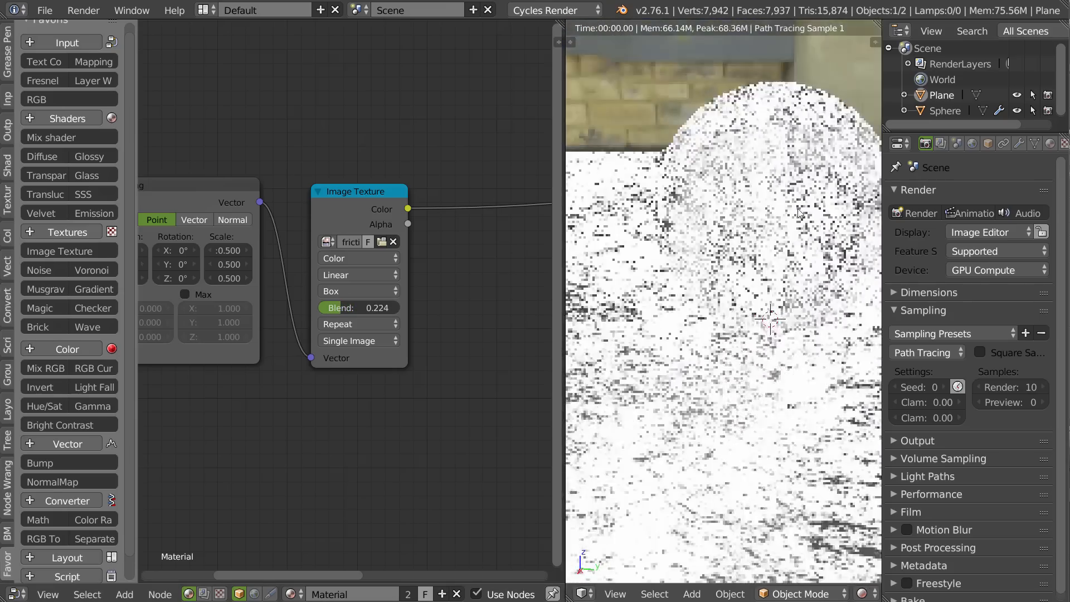
Route the Mix Shader back to the Material Output in place of the texture preview.
{"action": "middle_click_drag", "start_coordinate": [396, 254], "coordinate": [149, 281]}
{"action": "scroll", "coordinate": [347, 265], "scroll_direction": "down", "scroll_amount": 4}
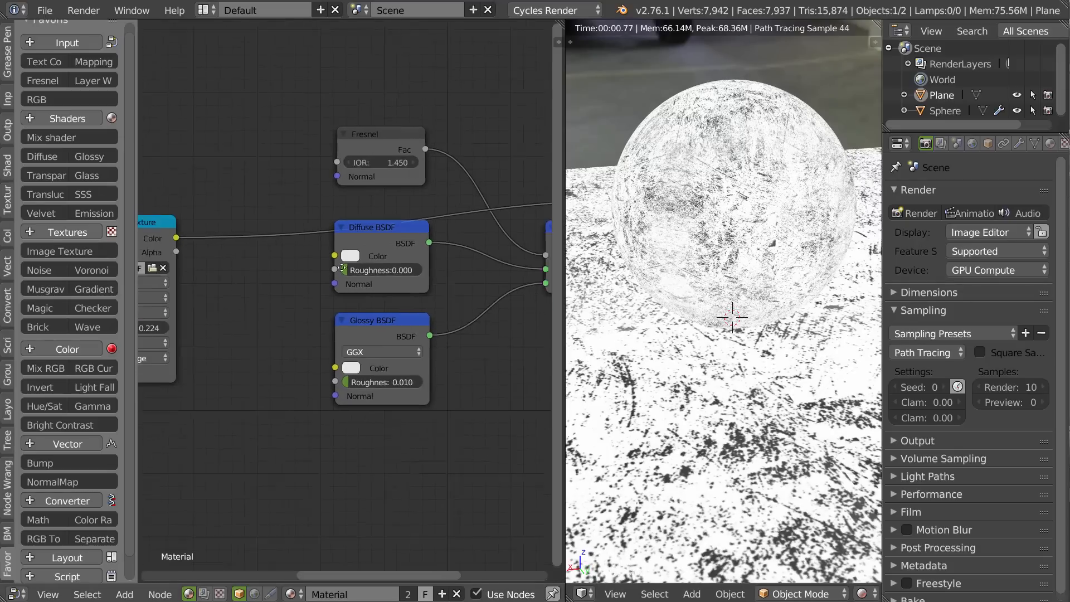
{"action": "middle_click_drag", "start_coordinate": [484, 266], "coordinate": [374, 269]}
{"action": "scroll", "coordinate": [421, 272], "scroll_direction": "down", "scroll_amount": 3}
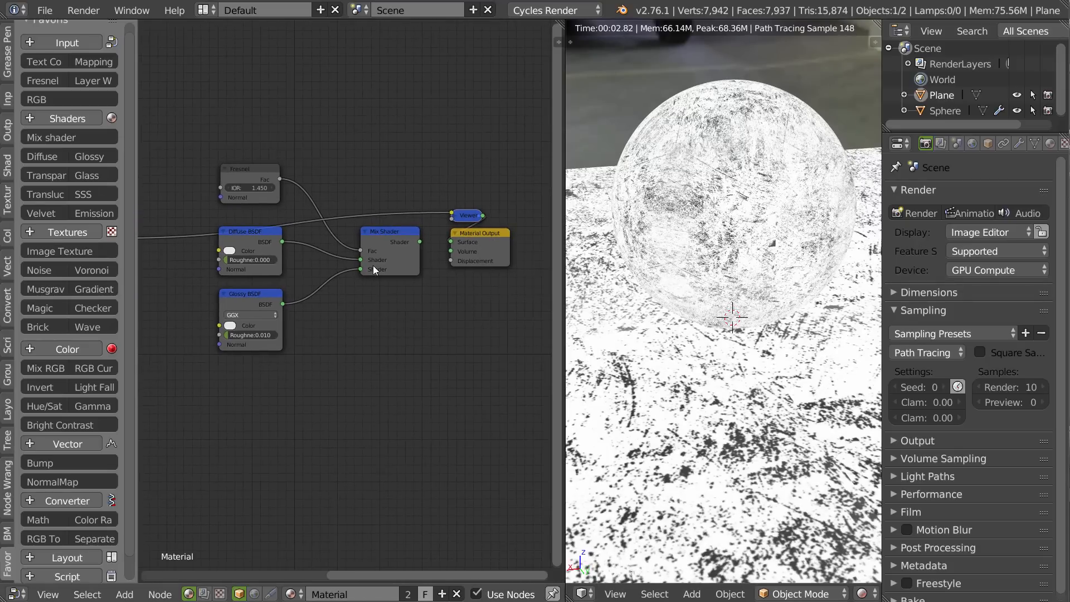
{"action": "left_click", "coordinate": [390, 239], "text": "ctrl+shift"}
Widen the node editor by narrowing the properties area and the 3D view, with the texture and shader nodes in sight.
{"action": "middle_click_drag", "start_coordinate": [313, 301], "coordinate": [447, 254]}
{"action": "middle_click_drag", "start_coordinate": [302, 268], "coordinate": [443, 268]}
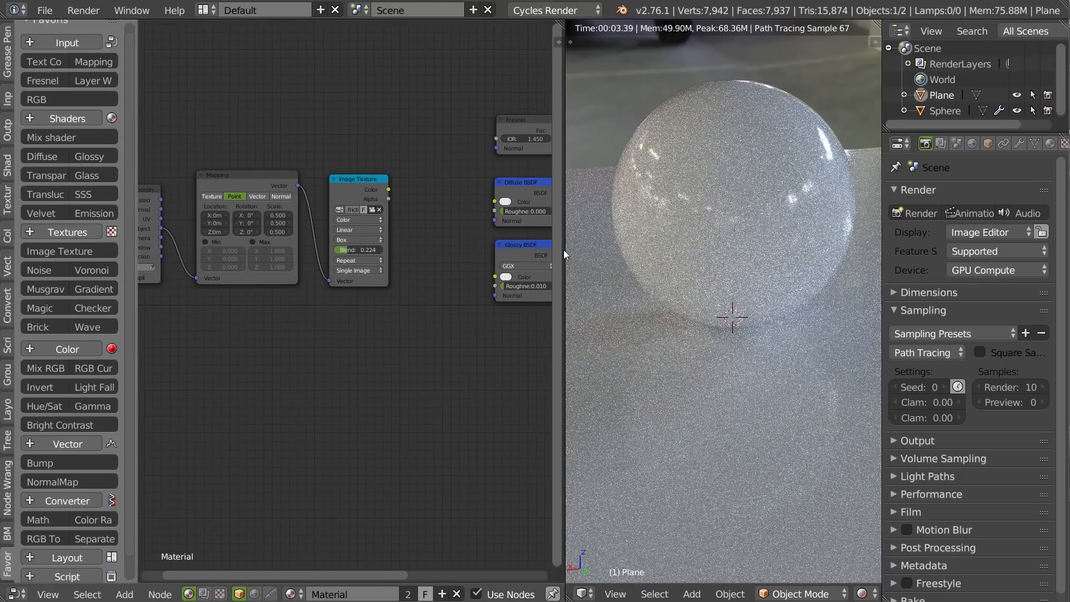
{"action": "left_click_drag", "start_coordinate": [563, 296], "coordinate": [960, 264]}
{"action": "left_click_drag", "start_coordinate": [565, 271], "coordinate": [652, 271]}
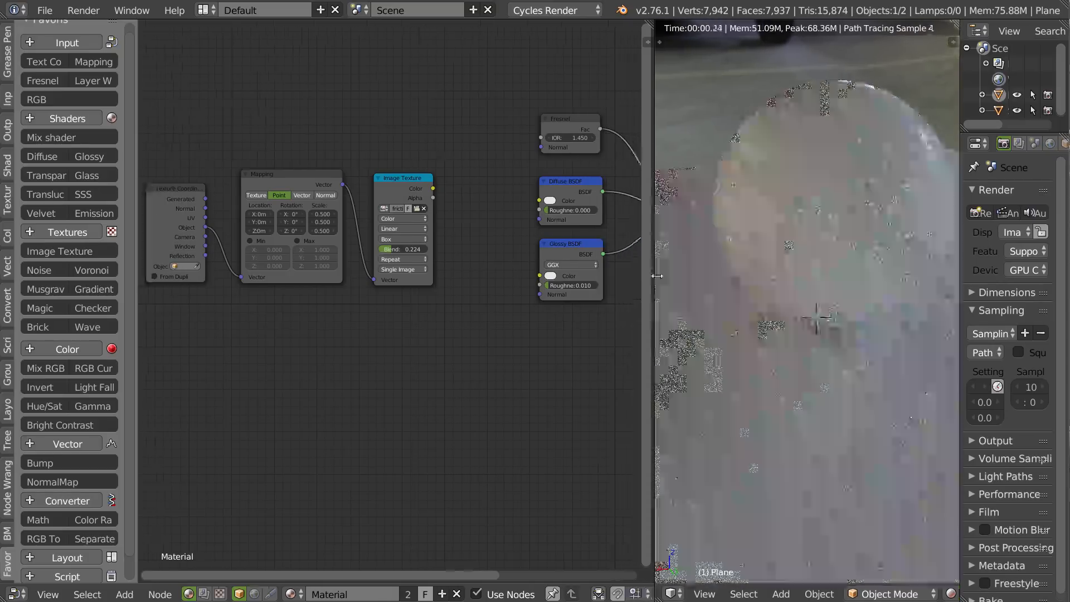
Add a Bump node with the Image Texture's color as height, and link its normal to the Fresnel, Diffuse and Glossy nodes.
{"action": "left_click", "coordinate": [42, 463]}
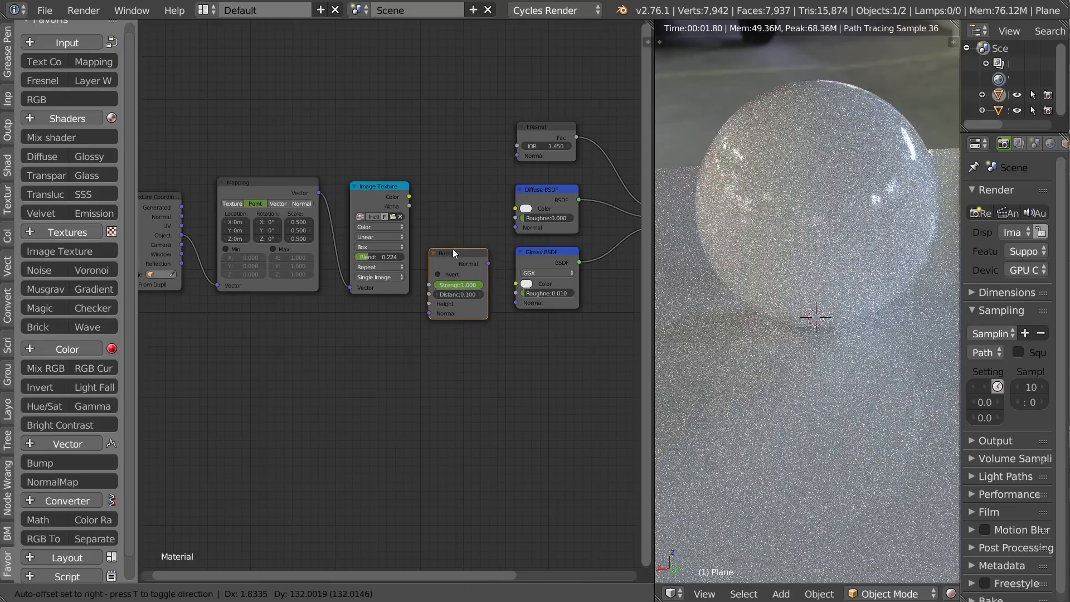
{"action": "left_click", "coordinate": [451, 216]}
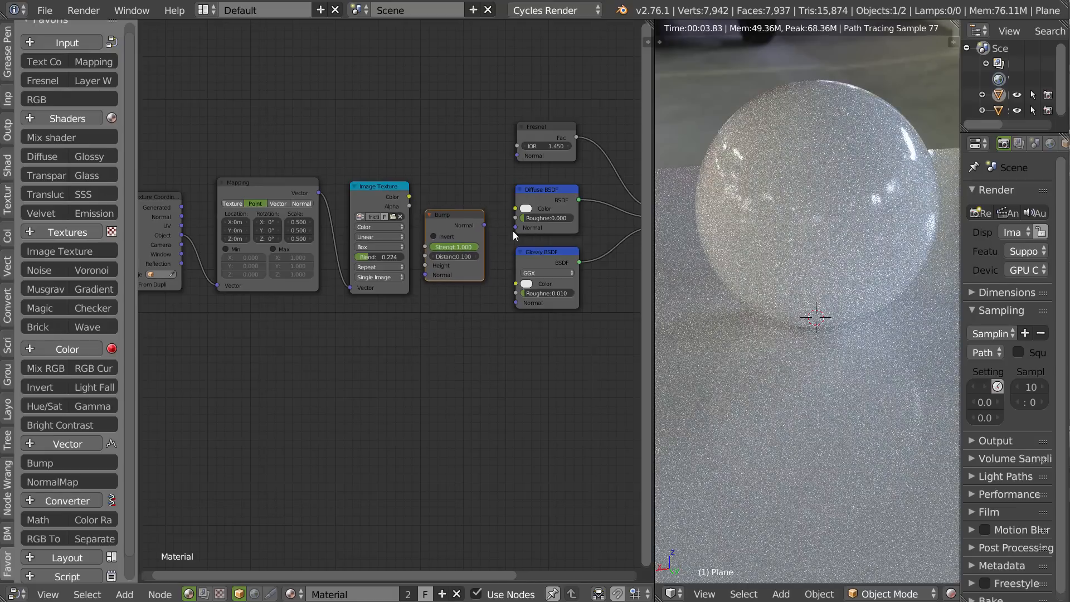
{"action": "left_click_drag", "start_coordinate": [408, 197], "coordinate": [425, 265]}
{"action": "left_click_drag", "start_coordinate": [483, 224], "coordinate": [515, 303]}
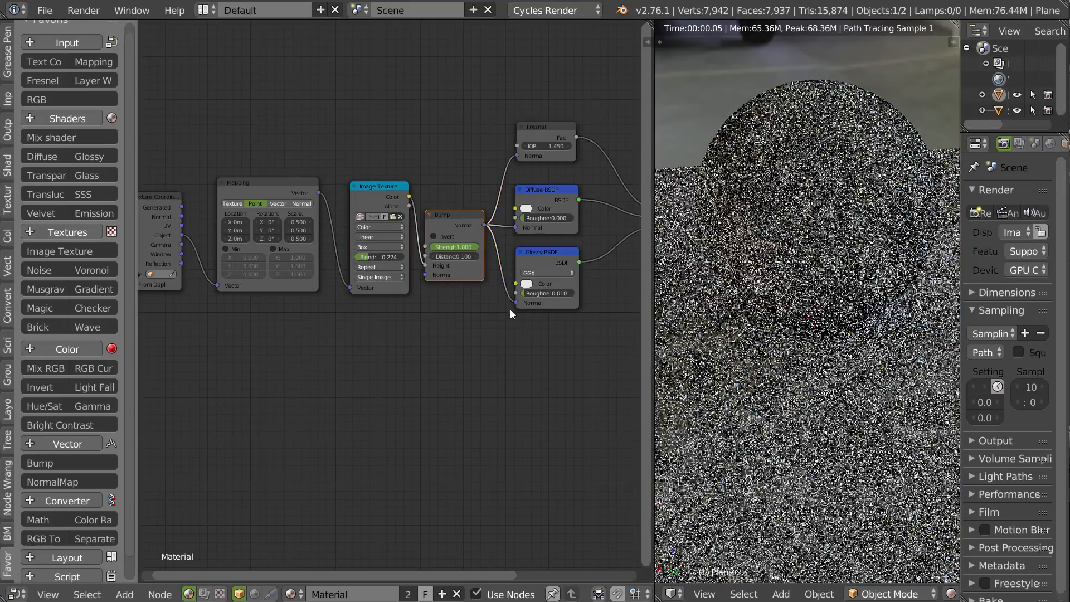
{"action": "middle_click_drag", "start_coordinate": [837, 239], "coordinate": [744, 341]}
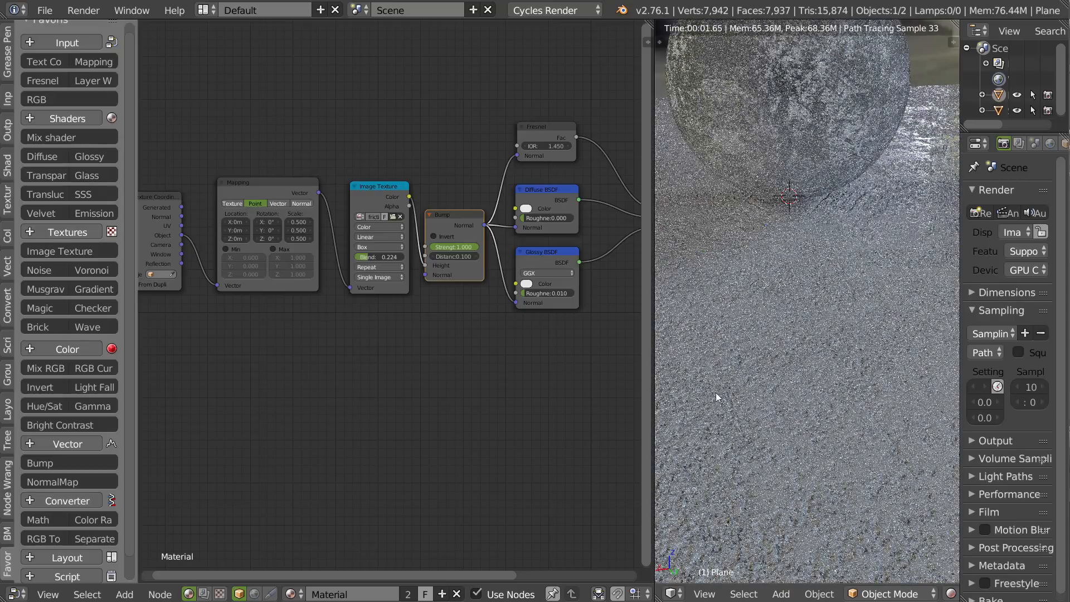
Set the Bump node's strength to 0.1 and inspect the plane's reflections at a low angle.
{"action": "scroll", "coordinate": [392, 269], "scroll_direction": "up", "scroll_amount": 4}
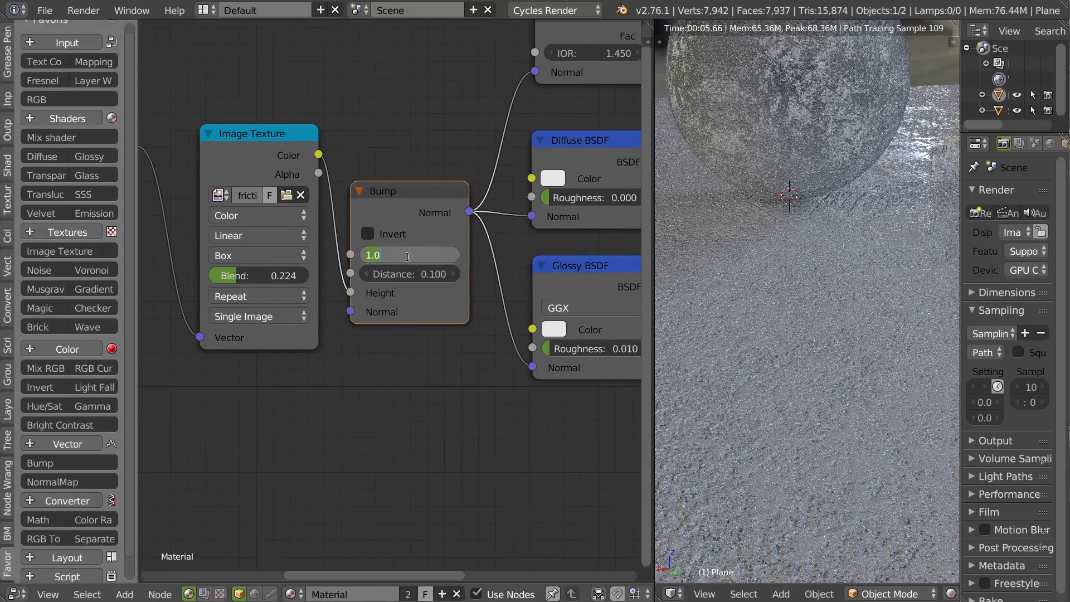
{"action": "key", "text": "Return"}
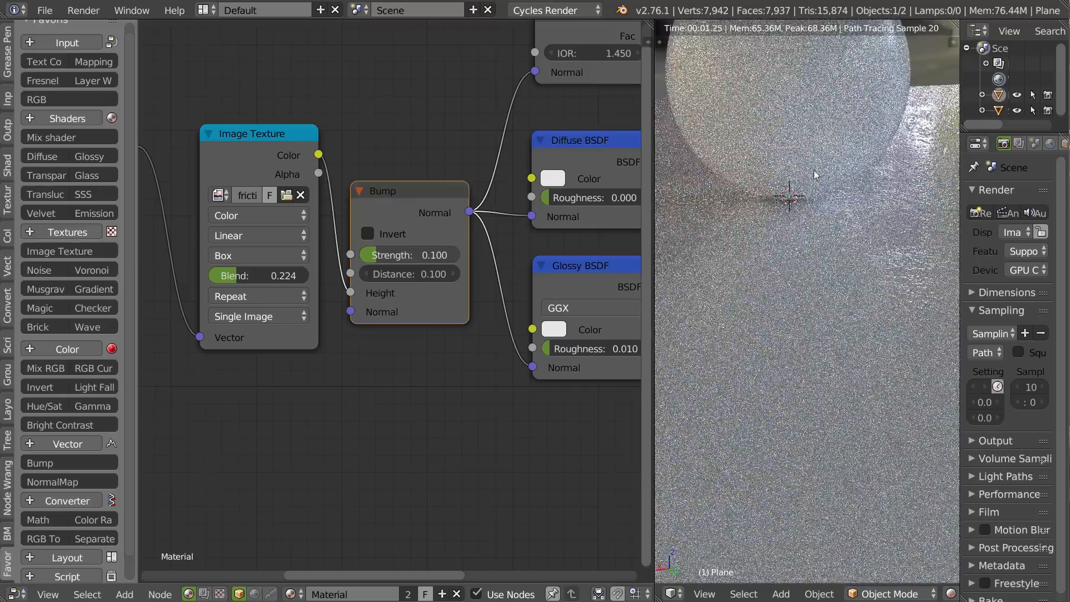
{"action": "middle_click_drag", "start_coordinate": [704, 258], "coordinate": [837, 187]}
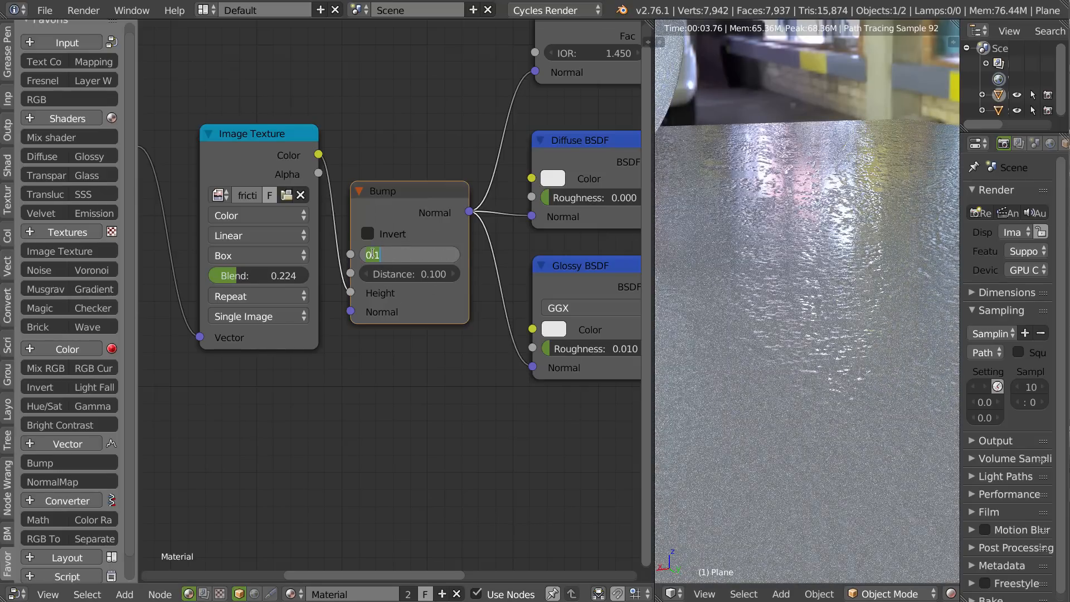
Set the Bump node's strength to 0.01 and check the reflections on the plane and the sphere.
{"action": "type", "text": "0"}
{"action": "key", "text": "Return"}
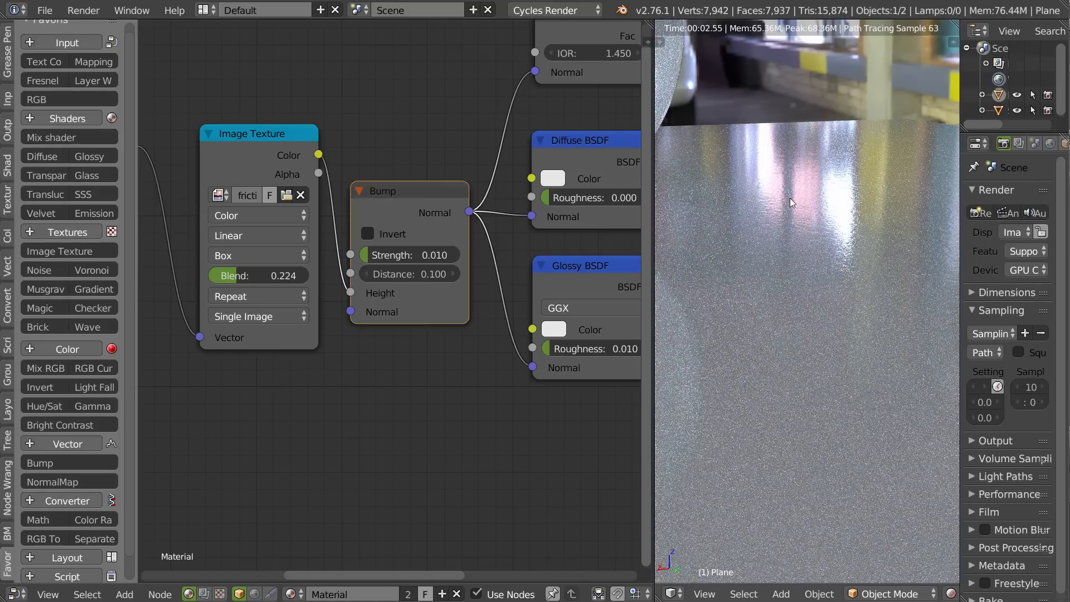
{"action": "middle_click_drag", "start_coordinate": [729, 183], "coordinate": [851, 220], "text": "shift"}
{"action": "scroll", "coordinate": [830, 179], "scroll_direction": "down", "scroll_amount": 3}
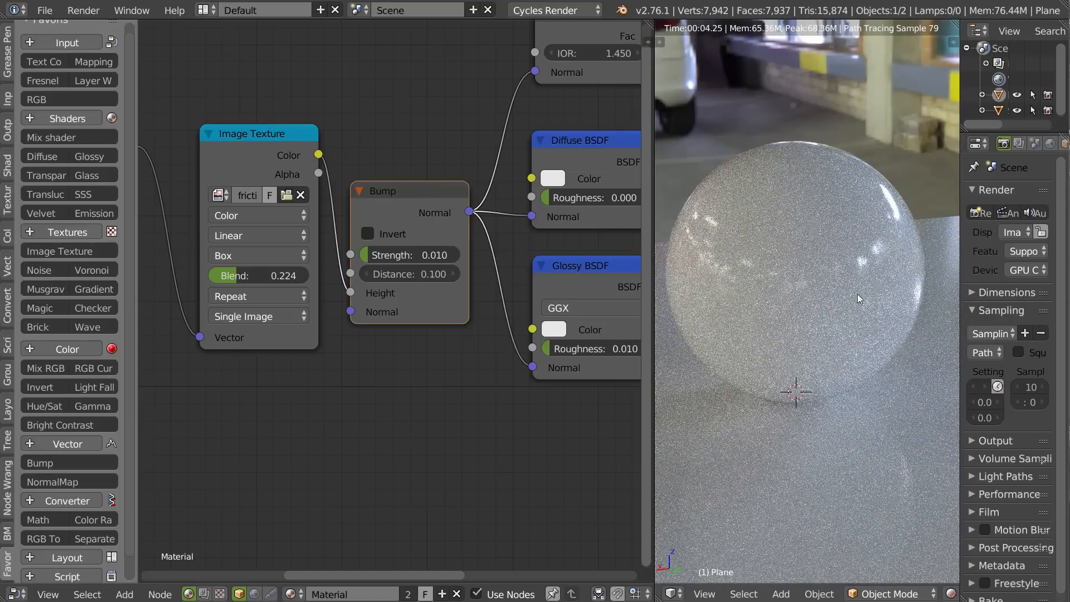
Examine the bumped reflections on the plane and sphere, and review the Mapping and Texture Coordinate nodes feeding the image texture.
{"action": "middle_click_drag", "start_coordinate": [797, 323], "coordinate": [821, 232]}
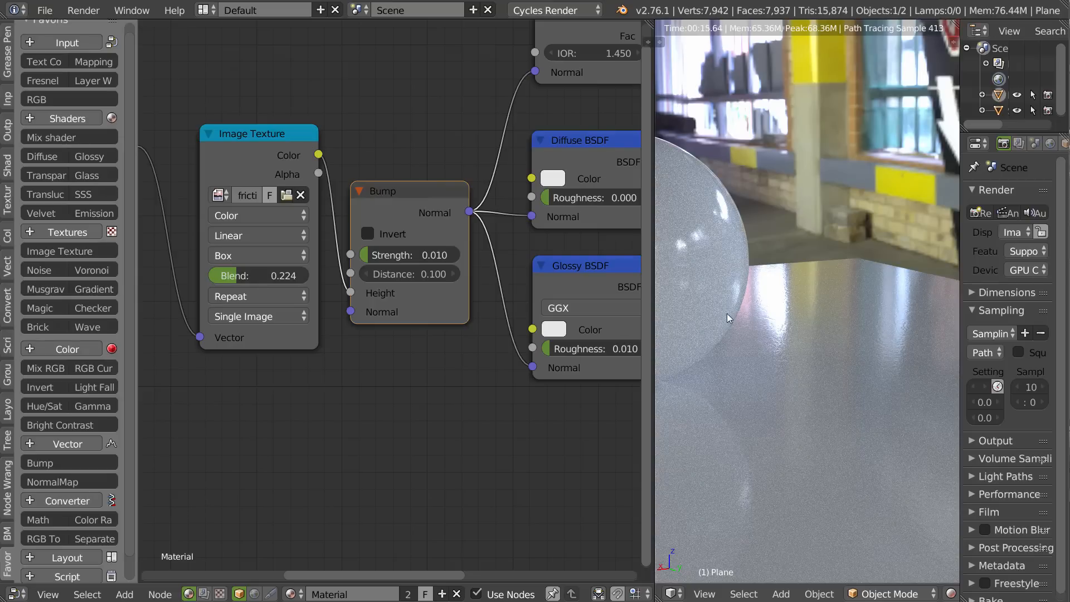
{"action": "middle_click_drag", "start_coordinate": [813, 318], "coordinate": [817, 269]}
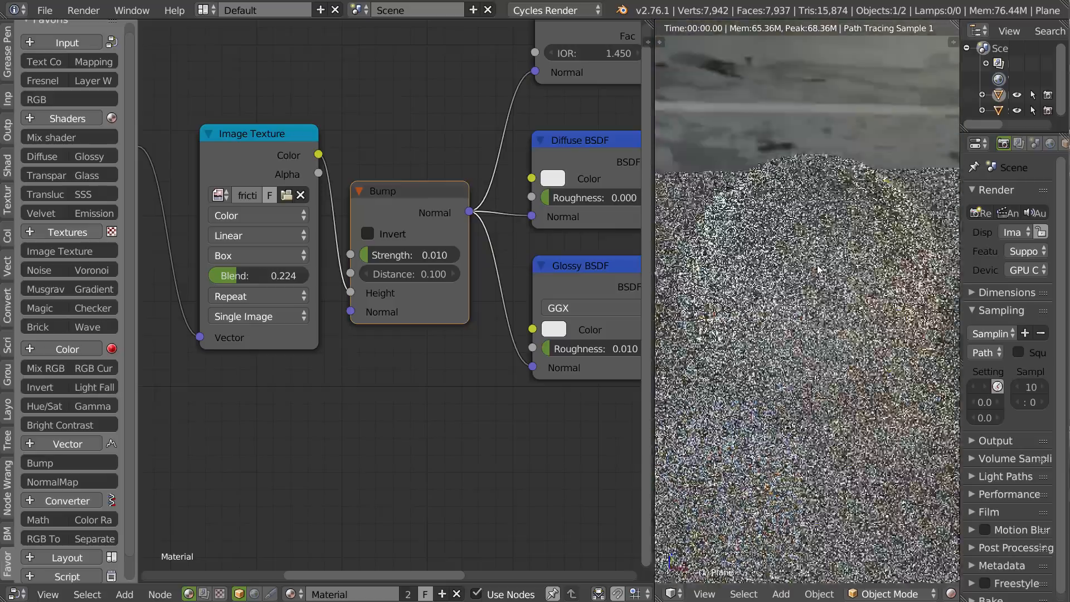
{"action": "scroll", "coordinate": [752, 239], "scroll_direction": "up", "scroll_amount": 6}
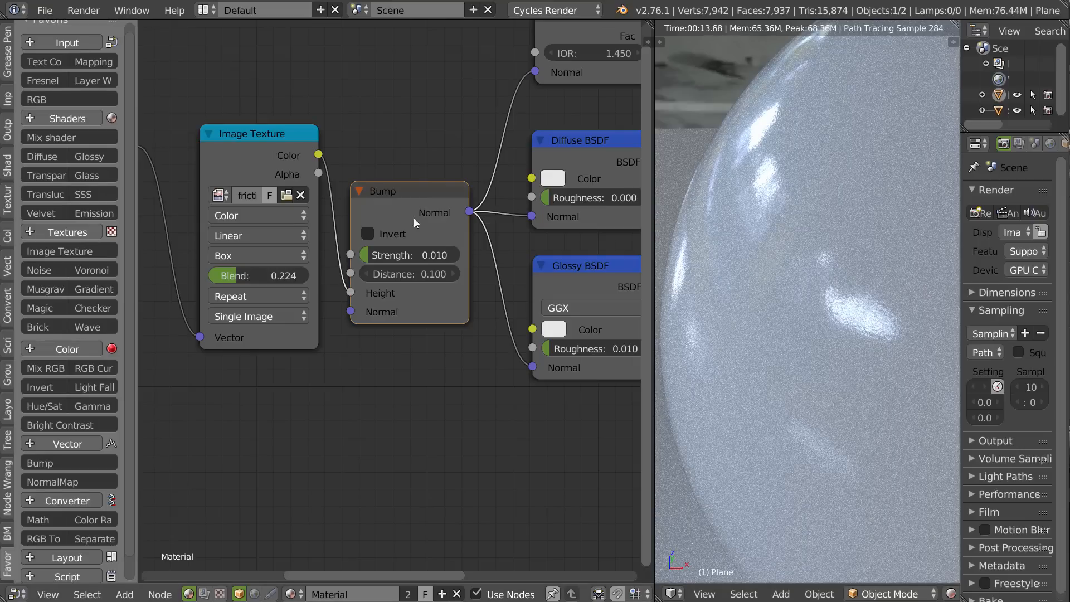
{"action": "middle_click_drag", "start_coordinate": [240, 304], "coordinate": [440, 296]}
{"action": "scroll", "coordinate": [440, 292], "scroll_direction": "down", "scroll_amount": 2}
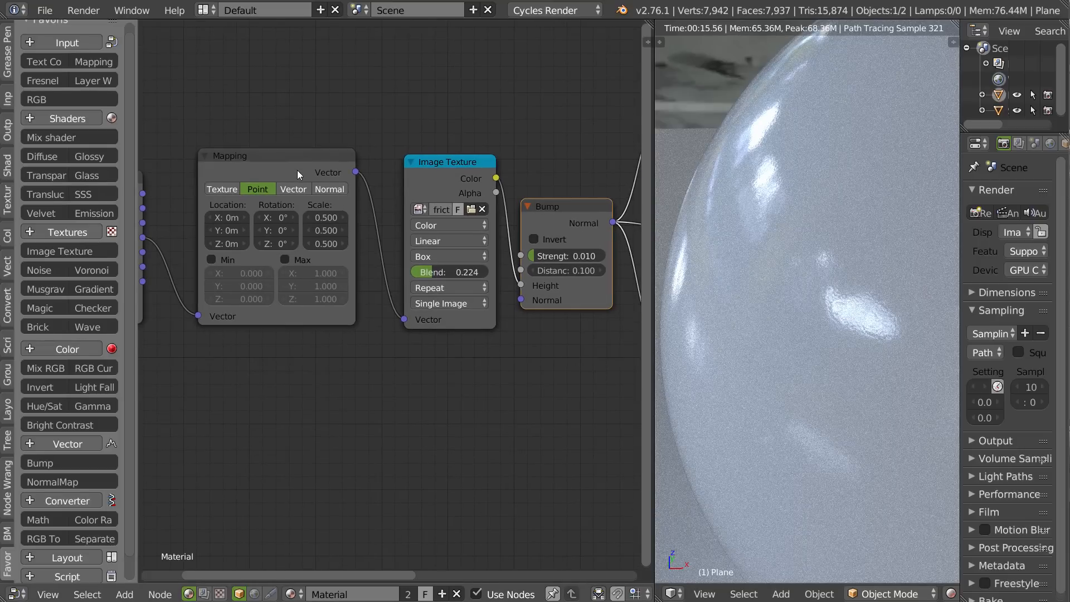
{"action": "left_click_drag", "start_coordinate": [298, 170], "coordinate": [308, 181]}
{"action": "middle_click_drag", "start_coordinate": [150, 204], "coordinate": [299, 226]}
{"action": "left_click_drag", "start_coordinate": [220, 256], "coordinate": [246, 264]}
{"action": "middle_click_drag", "start_coordinate": [246, 250], "coordinate": [181, 243]}
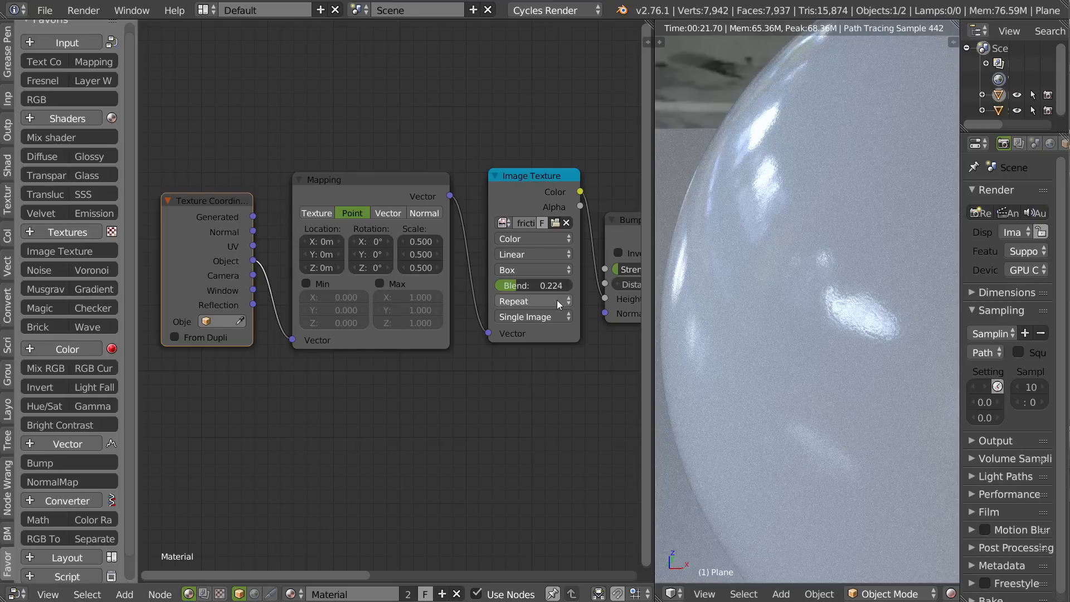
Unlink the Bump node's normal from the Fresnel, Diffuse and Glossy nodes, and move the Bump node up out of the way.
{"action": "middle_click_drag", "start_coordinate": [570, 333], "coordinate": [280, 292]}
{"action": "scroll", "coordinate": [499, 287], "scroll_direction": "down", "scroll_amount": 6}
{"action": "middle_click_drag", "start_coordinate": [352, 307], "coordinate": [278, 275]}
{"action": "scroll", "coordinate": [507, 292], "scroll_direction": "down", "scroll_amount": 3}
{"action": "scroll", "coordinate": [495, 263], "scroll_direction": "up", "scroll_amount": 2}
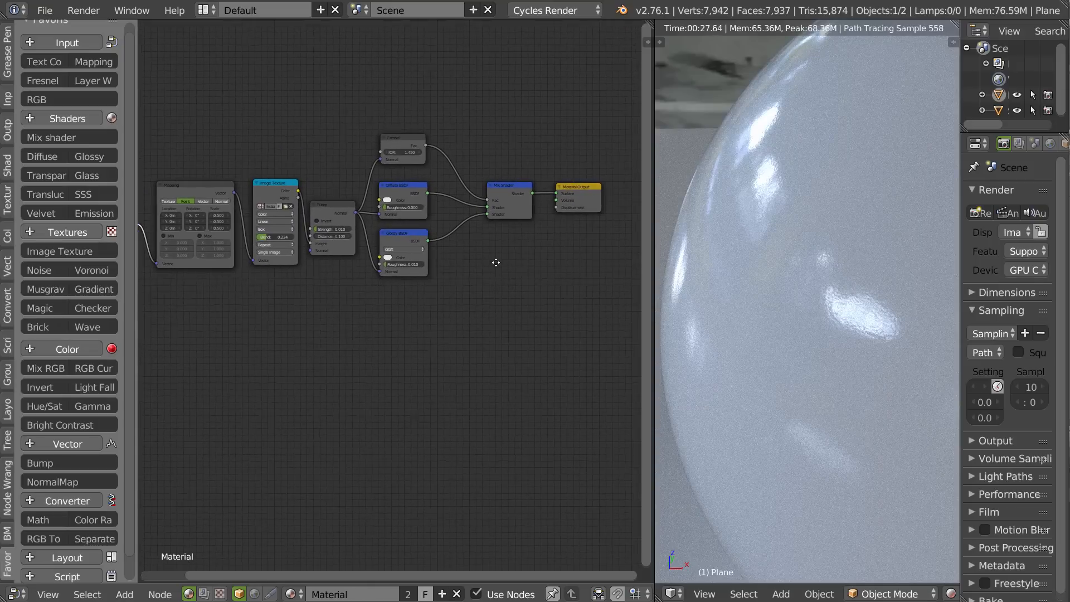
{"action": "right_click_drag", "start_coordinate": [340, 167], "coordinate": [347, 225], "text": "ctrl"}
{"action": "right_click_drag", "start_coordinate": [336, 294], "coordinate": [338, 292], "text": "ctrl"}
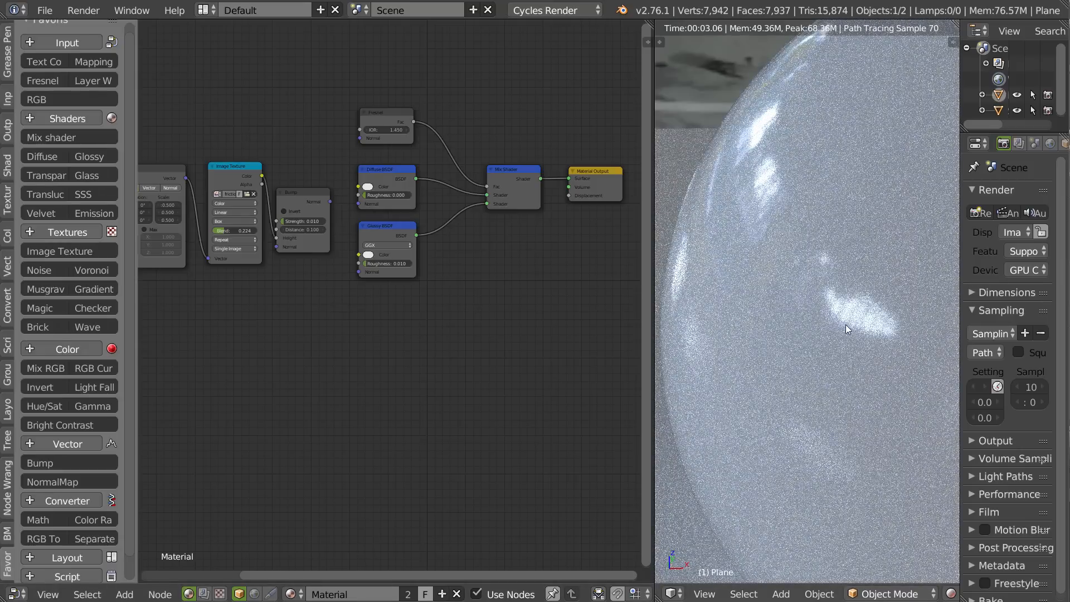
{"action": "middle_click_drag", "start_coordinate": [464, 235], "coordinate": [474, 192]}
{"action": "left_click_drag", "start_coordinate": [314, 147], "coordinate": [317, 90]}
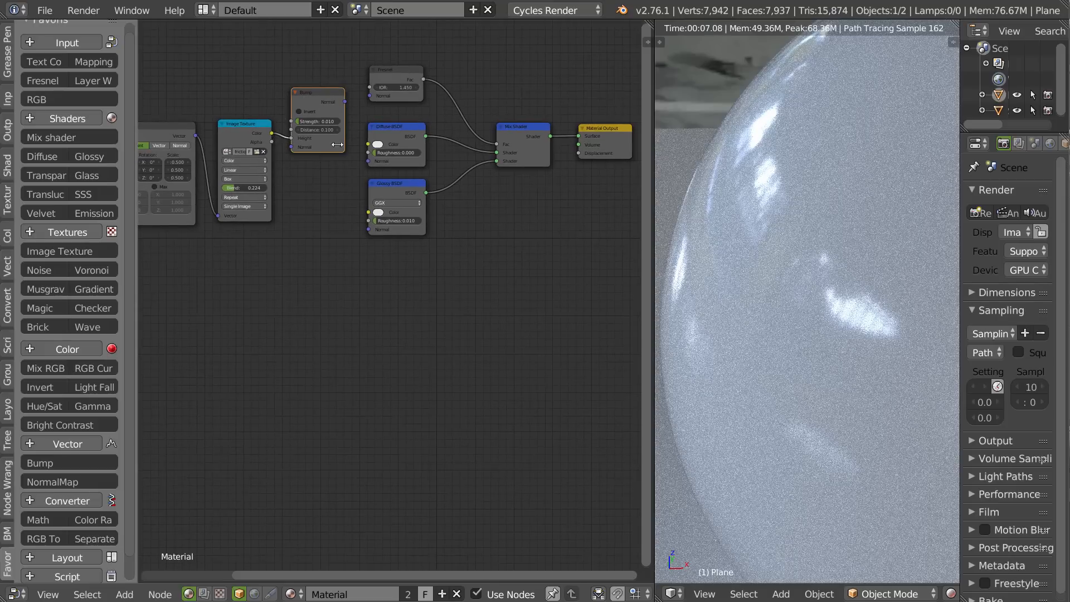
Add a Math node set to Multiply, feed it the Image Texture's color, and link its value to the Material Output's displacement.
{"action": "left_click", "coordinate": [38, 519]}
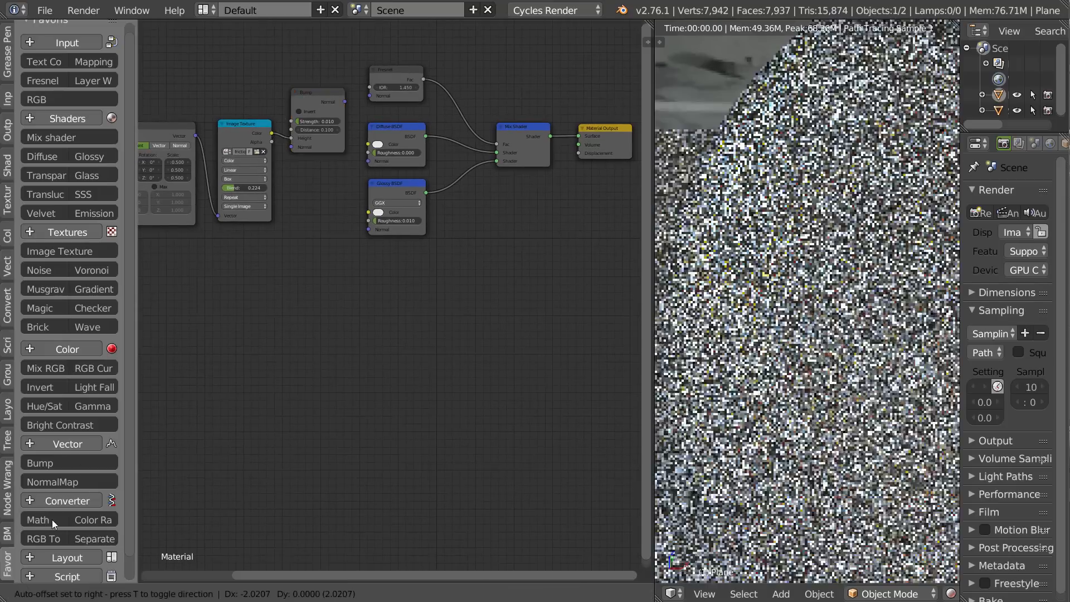
{"action": "left_click", "coordinate": [400, 303]}
{"action": "left_click", "coordinate": [401, 304]}
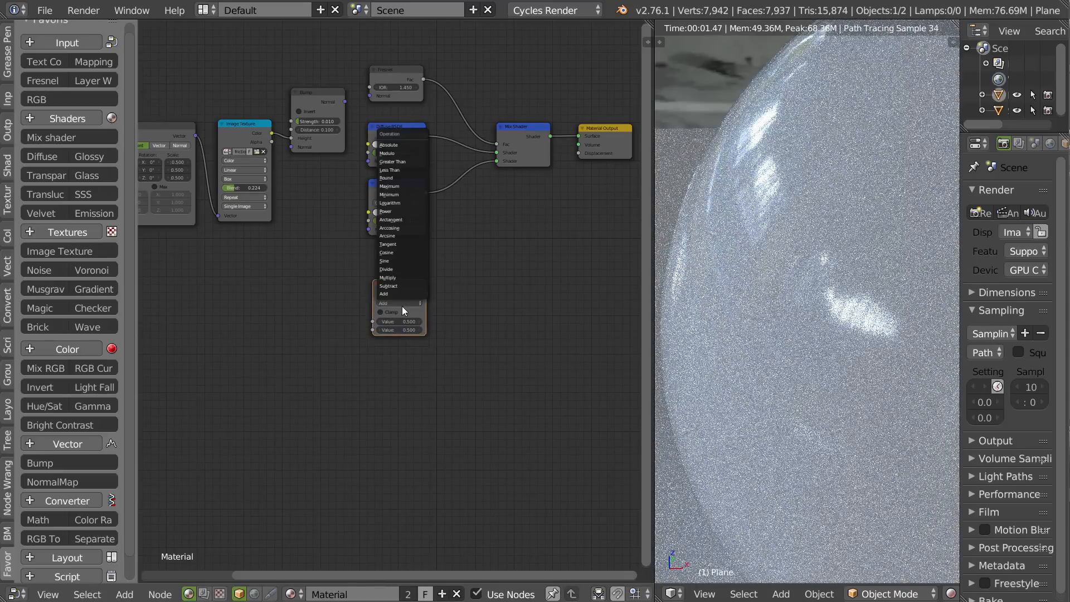
{"action": "left_click", "coordinate": [390, 277]}
{"action": "left_click_drag", "start_coordinate": [272, 132], "coordinate": [370, 321]}
{"action": "middle_click_drag", "start_coordinate": [486, 277], "coordinate": [402, 279]}
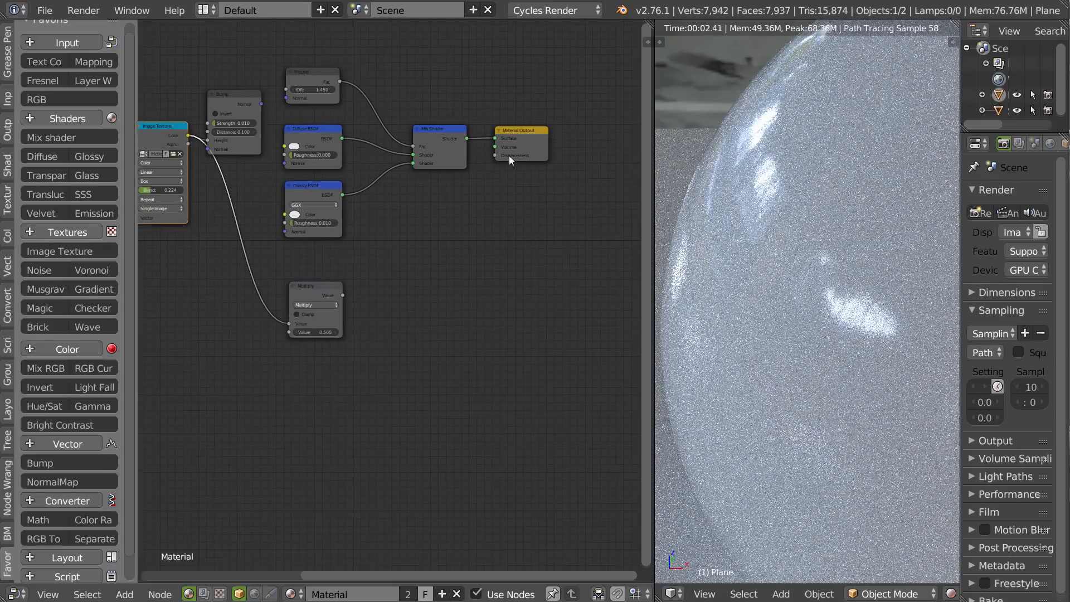
{"action": "left_click_drag", "start_coordinate": [344, 295], "coordinate": [497, 154]}
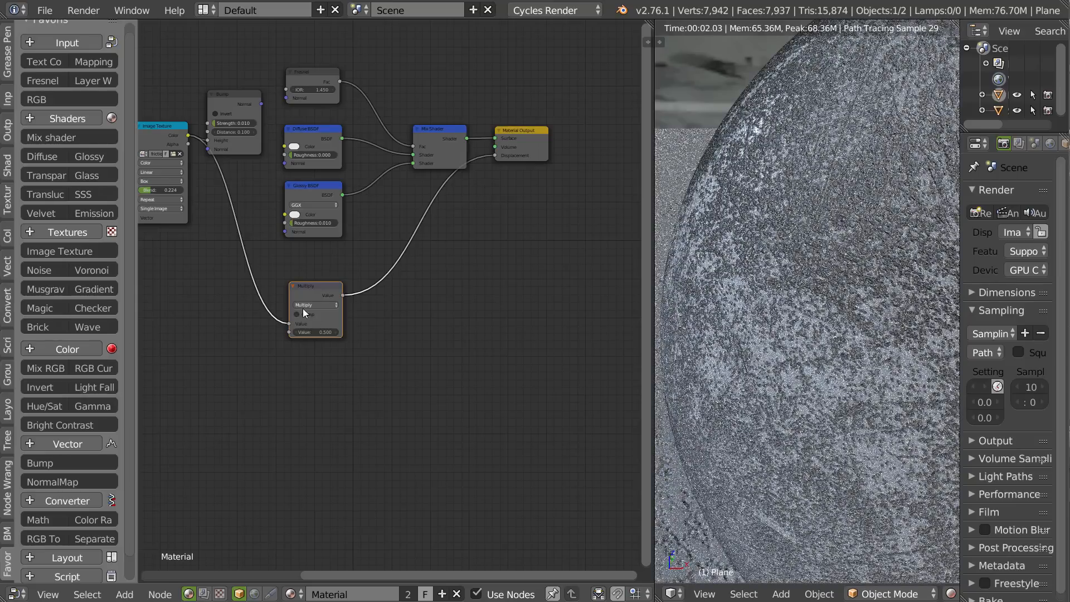
Set the Multiply node's second value to 0.01 and check the sphere's surface relief.
{"action": "left_click", "coordinate": [313, 332]}
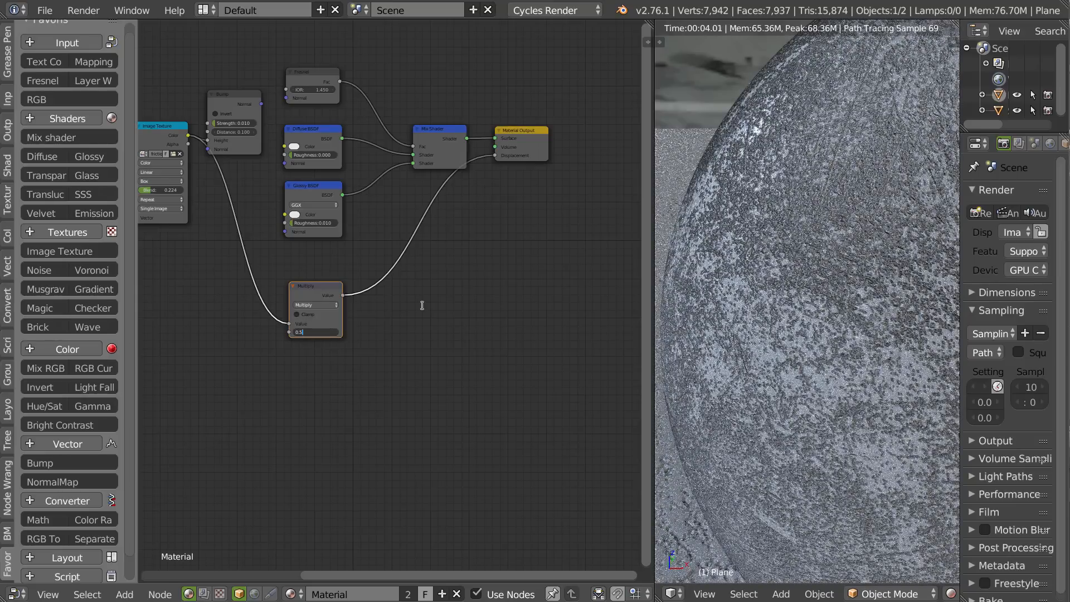
{"action": "type", "text": "0.01"}
{"action": "key", "text": "Return"}
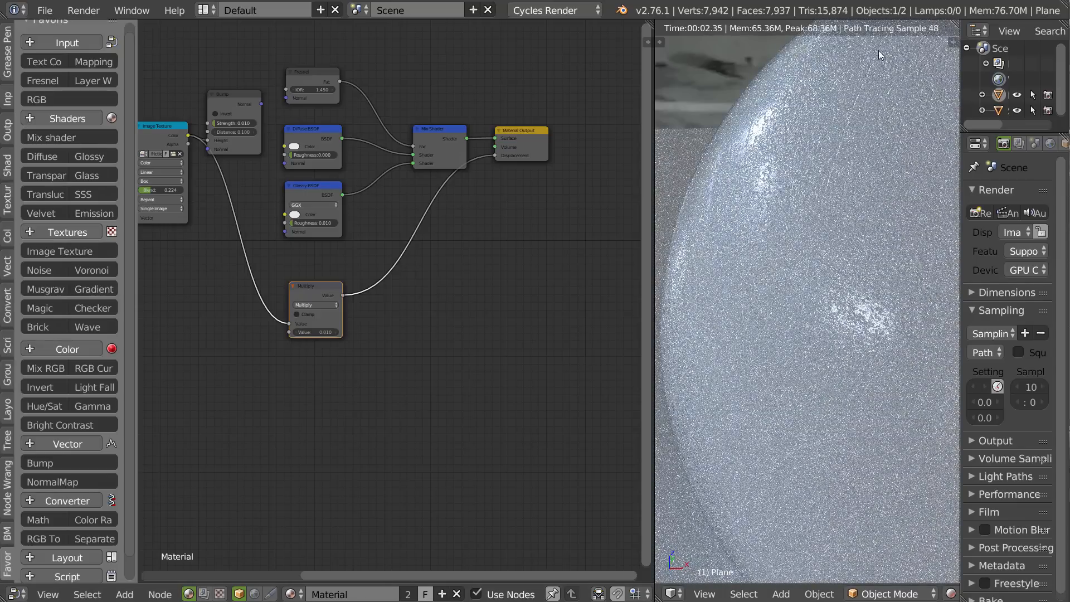
{"action": "middle_click_drag", "start_coordinate": [861, 165], "coordinate": [801, 210]}
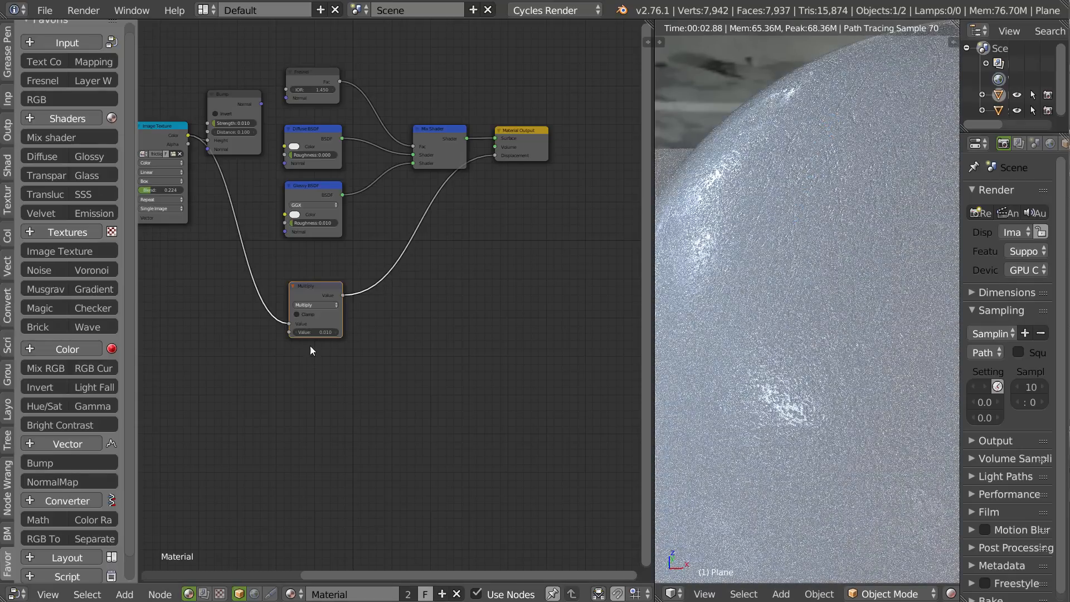
Set the Multiply node's second value to 0.001 and inspect the reflections on the sphere and plane up close.
{"action": "type", "text": "1"}
{"action": "key", "text": "Return"}
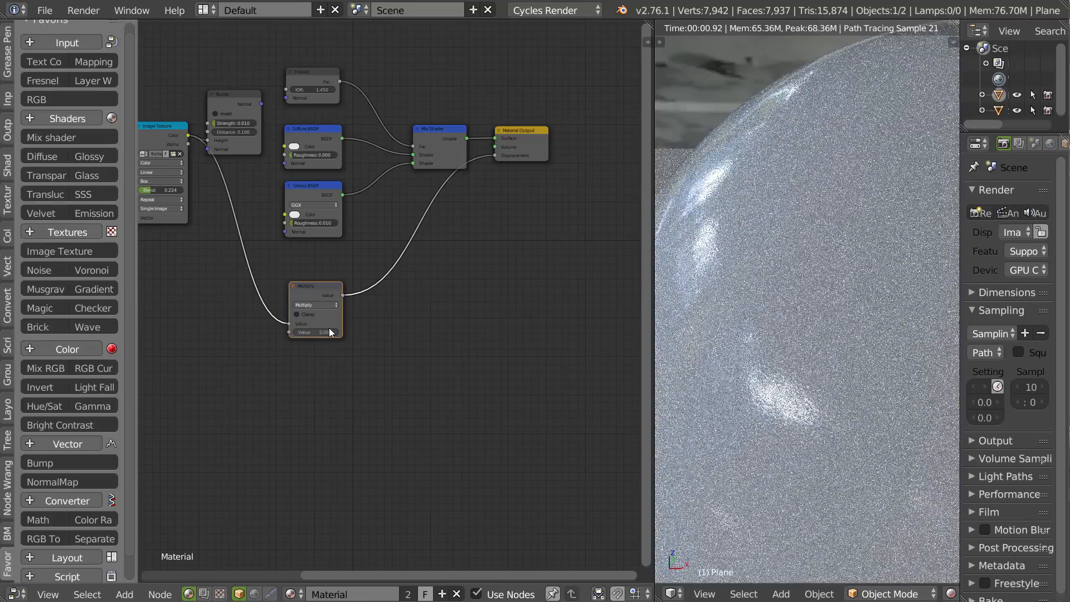
{"action": "middle_click_drag", "start_coordinate": [787, 267], "coordinate": [715, 284]}
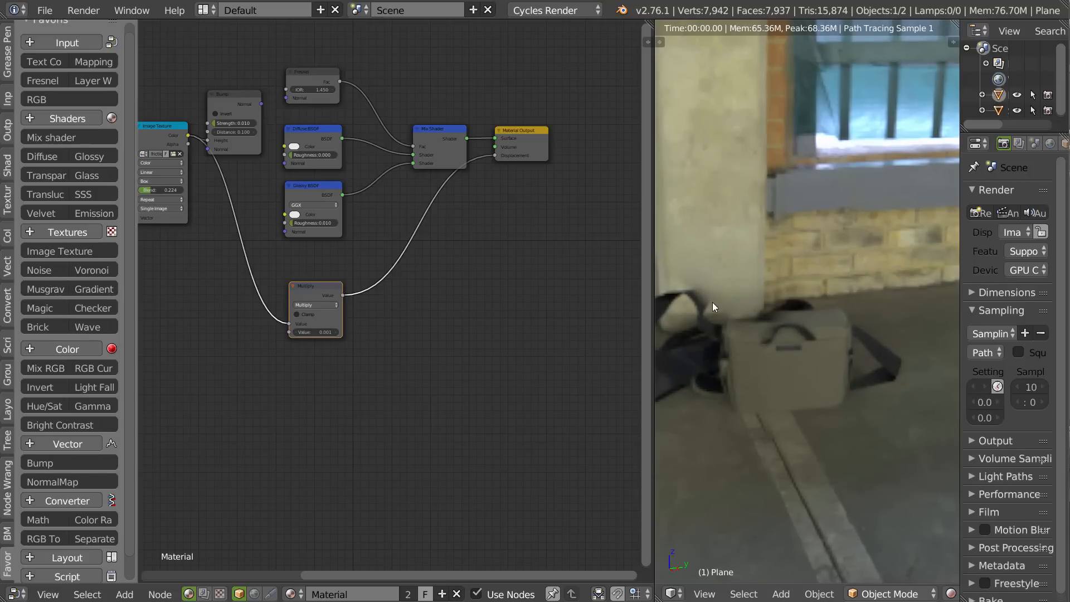
{"action": "middle_click_drag", "start_coordinate": [850, 272], "coordinate": [809, 271]}
{"action": "scroll", "coordinate": [917, 233], "scroll_direction": "up", "scroll_amount": 6}
{"action": "scroll", "coordinate": [809, 272], "scroll_direction": "up", "scroll_amount": 2}
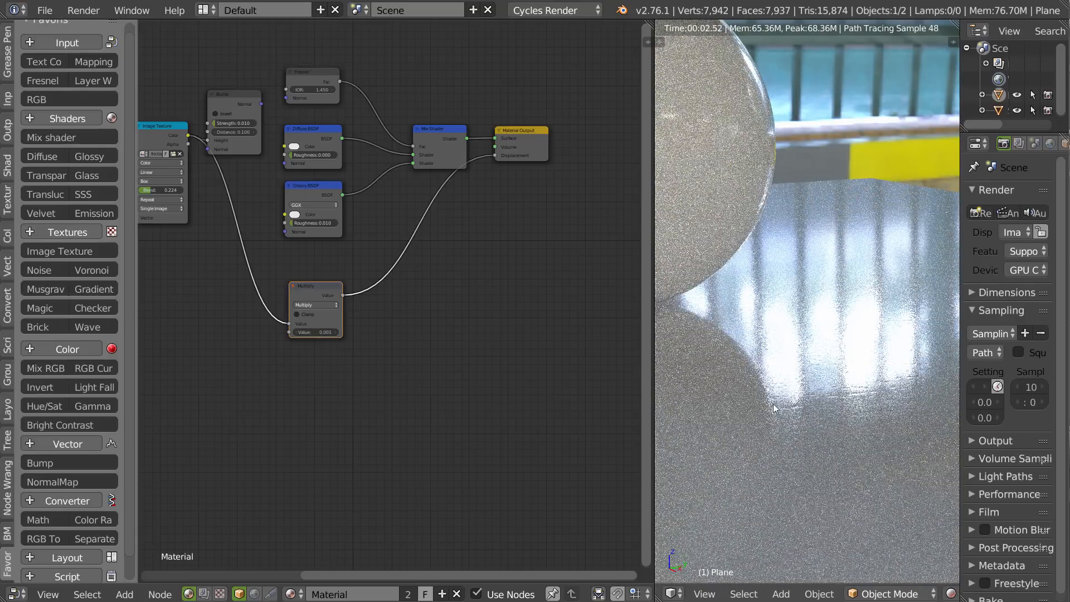
Rearrange the Material Output, Image Texture, Mapping and Texture Coordinate nodes so the texture chain lines up beside the Multiply node.
{"action": "middle_click_drag", "start_coordinate": [367, 262], "coordinate": [444, 282]}
{"action": "left_click_drag", "start_coordinate": [611, 170], "coordinate": [631, 213]}
{"action": "middle_click_drag", "start_coordinate": [433, 224], "coordinate": [584, 215]}
{"action": "left_click_drag", "start_coordinate": [413, 160], "coordinate": [437, 307]}
{"action": "left_click_drag", "start_coordinate": [315, 188], "coordinate": [326, 308]}
{"action": "left_click_drag", "start_coordinate": [199, 177], "coordinate": [189, 299]}
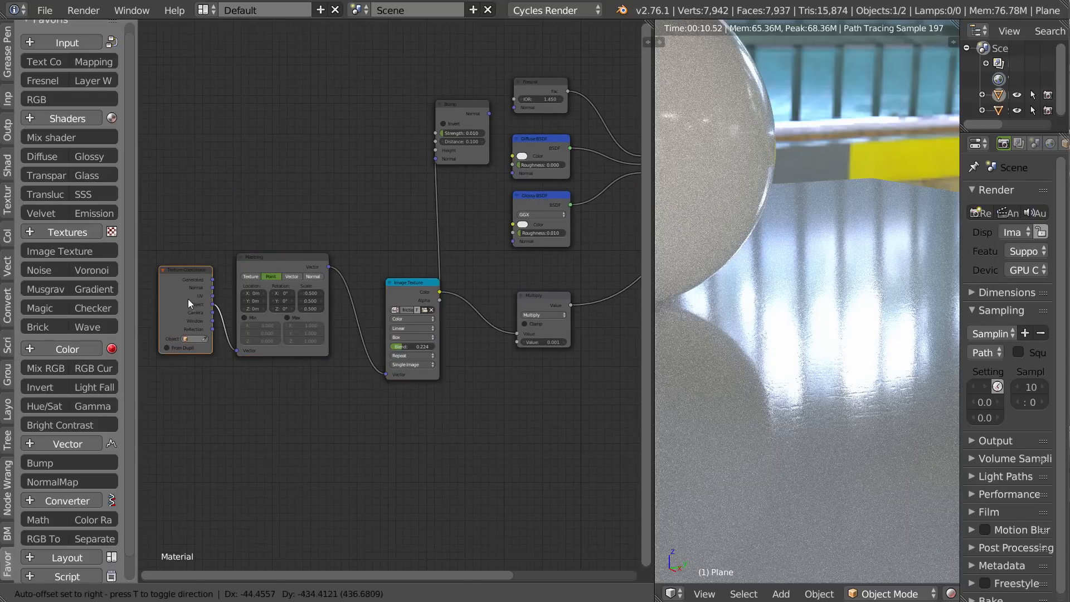
{"action": "middle_click_drag", "start_coordinate": [630, 207], "coordinate": [414, 213]}
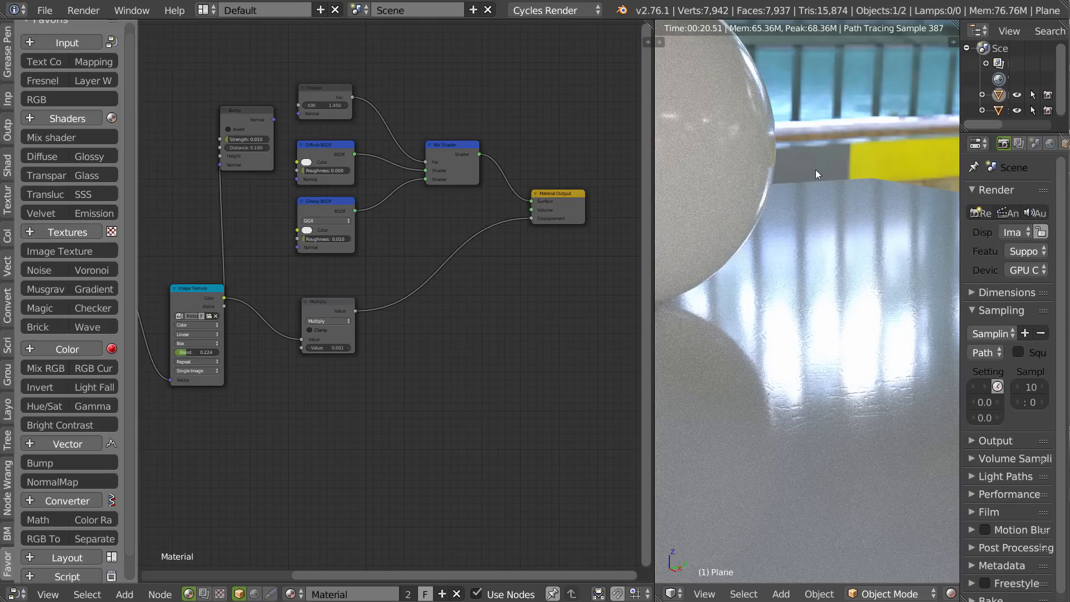
{"action": "left_click_drag", "start_coordinate": [254, 111], "coordinate": [222, 138]}
{"action": "middle_click_drag", "start_coordinate": [186, 287], "coordinate": [311, 283]}
{"action": "left_click_drag", "start_coordinate": [311, 283], "coordinate": [275, 259]}
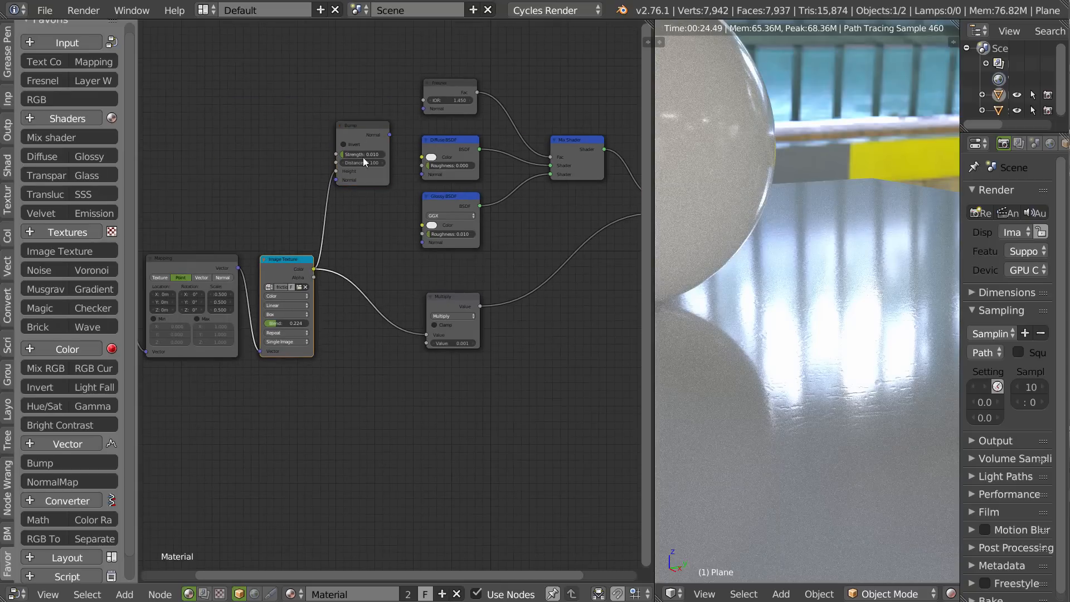
{"action": "middle_click_drag", "start_coordinate": [490, 256], "coordinate": [448, 240]}
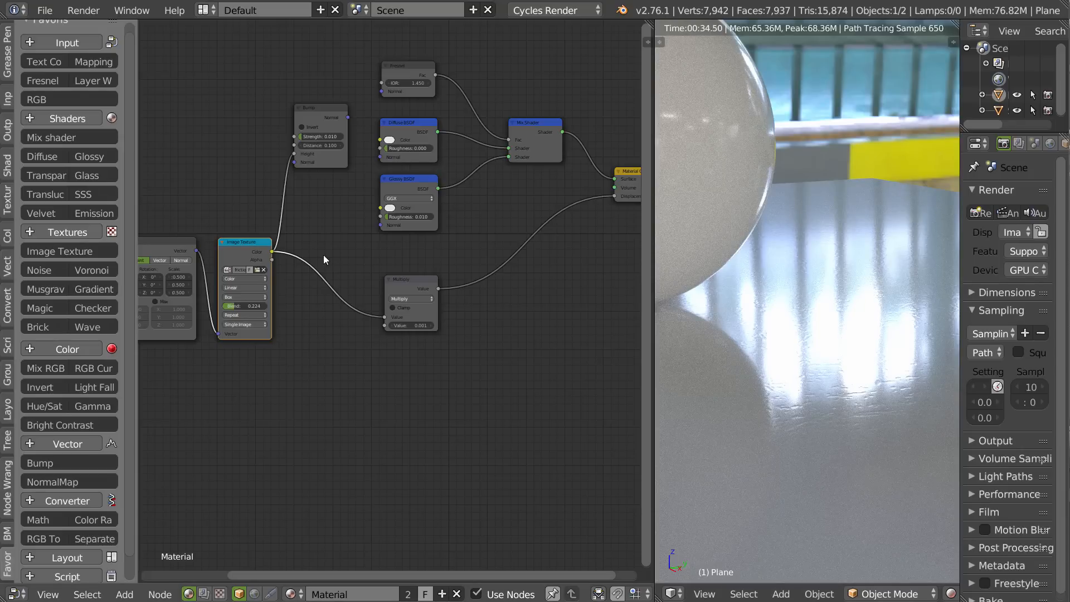
Delete the unused Bump node and bring the texture nodes closer to the Multiply node.
{"action": "left_click_drag", "start_coordinate": [313, 120], "coordinate": [313, 144]}
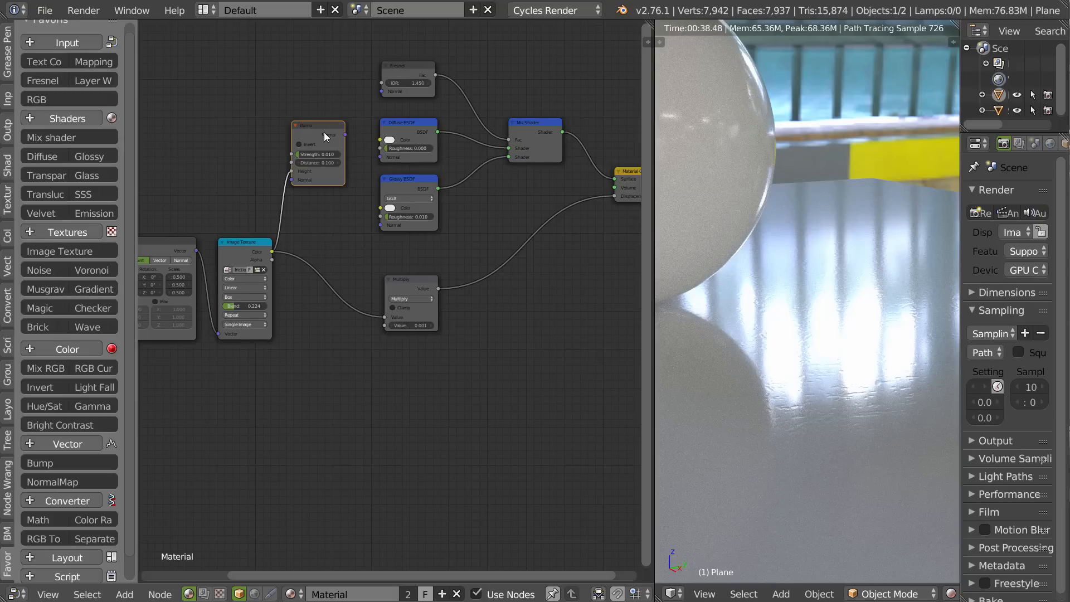
{"action": "key", "text": "x"}
{"action": "left_click_drag", "start_coordinate": [247, 253], "coordinate": [292, 271]}
{"action": "middle_click_drag", "start_coordinate": [248, 247], "coordinate": [372, 244]}
{"action": "left_click_drag", "start_coordinate": [289, 249], "coordinate": [325, 273]}
{"action": "left_click_drag", "start_coordinate": [176, 284], "coordinate": [210, 312]}
{"action": "middle_click_drag", "start_coordinate": [455, 237], "coordinate": [266, 252]}
Widen the properties area, show the plane's material settings and rename the material Plastic_Base.
{"action": "left_click_drag", "start_coordinate": [960, 223], "coordinate": [834, 224]}
{"action": "left_click", "coordinate": [1001, 143]}
{"action": "left_click", "coordinate": [877, 249]}
{"action": "type", "text": "Plastic_Base"}
{"action": "key", "text": "Return"}
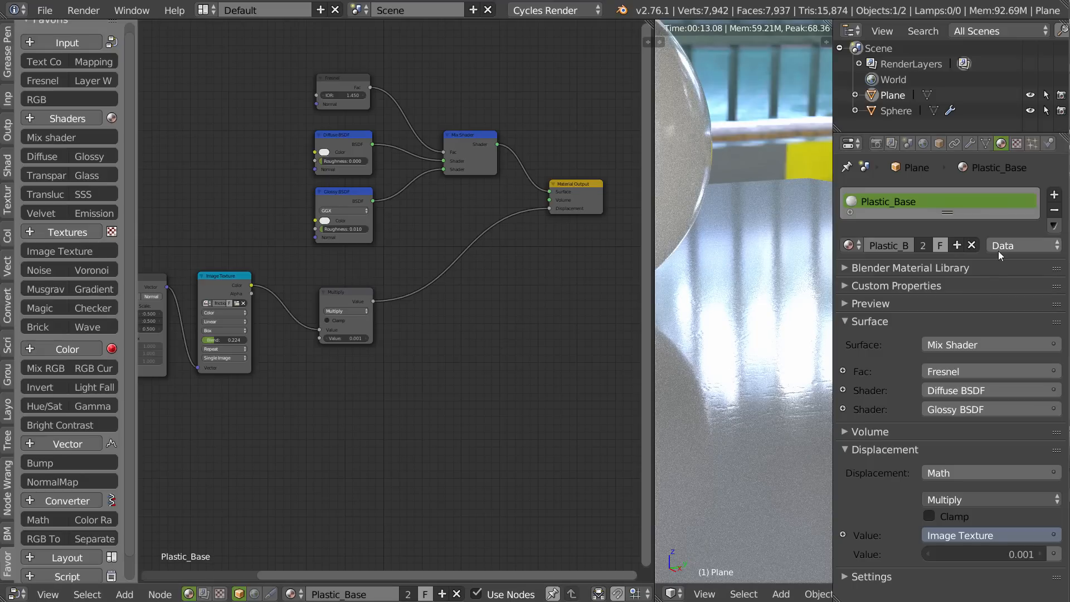
Duplicate the Plastic_Base material as a separate copy for the plane and name it Carbon.
{"action": "left_click", "coordinate": [957, 244]}
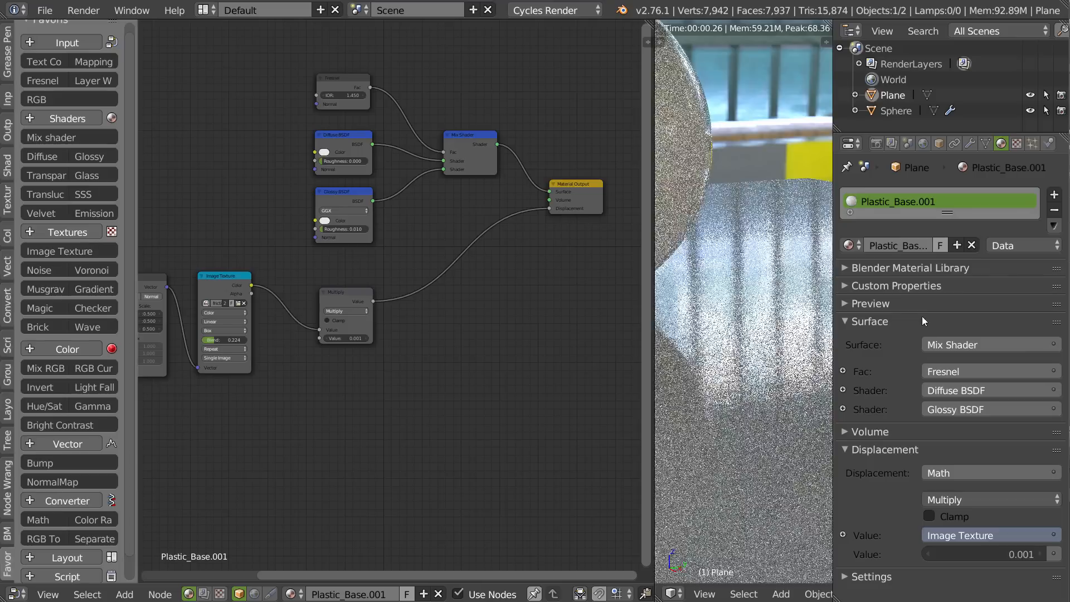
{"action": "left_click", "coordinate": [924, 245]}
{"action": "type", "text": "Carbon"}
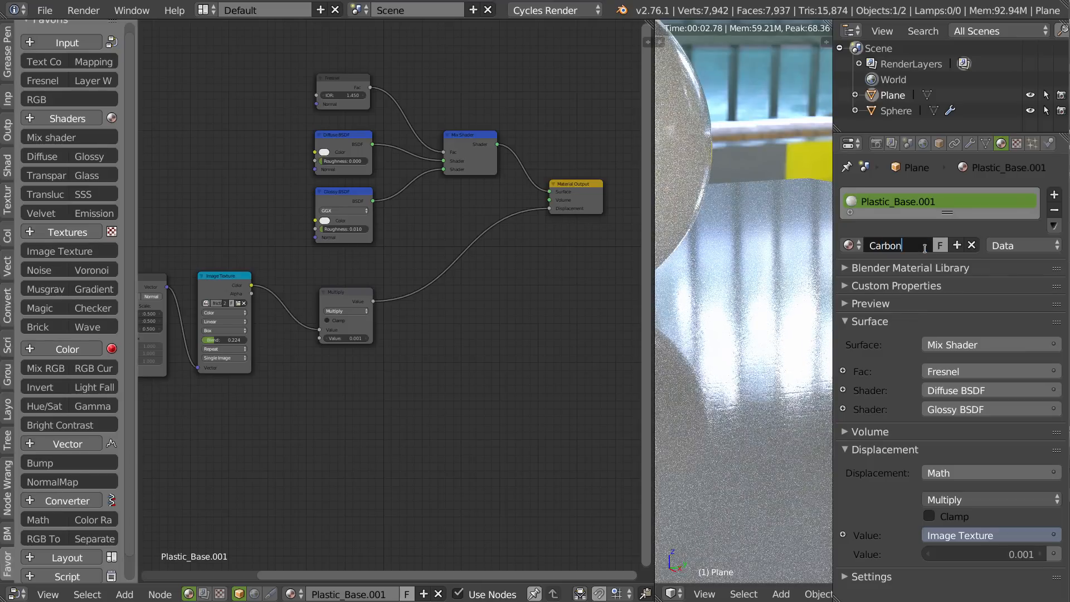
{"action": "key", "text": "Return"}
Unlink the Multiply node from the Material Output's displacement in the Carbon material, and make room beside the shader nodes.
{"action": "middle_click_drag", "start_coordinate": [404, 239], "coordinate": [428, 239]}
{"action": "left_click_drag", "start_coordinate": [507, 205], "coordinate": [453, 412], "text": "ctrl"}
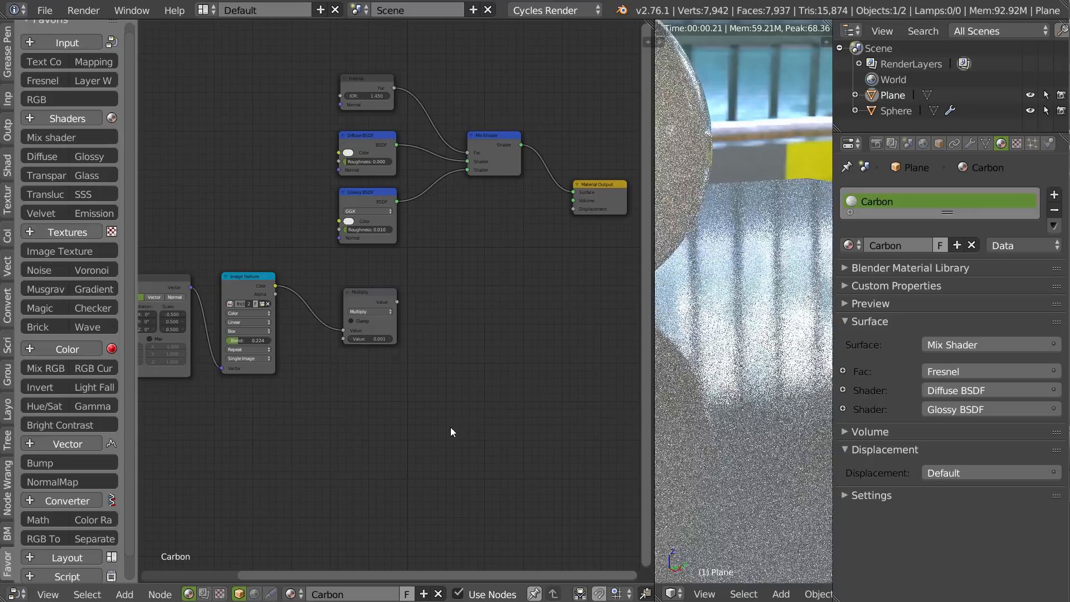
{"action": "middle_click_drag", "start_coordinate": [414, 275], "coordinate": [420, 283]}
{"action": "mouse_move", "coordinate": [491, 236]}
{"action": "left_mouse_down", "text": "ctrl"}
{"action": "mouse_move", "coordinate": [499, 308]}
{"action": "mouse_move", "coordinate": [447, 375]}
{"action": "mouse_move", "coordinate": [518, 351]}
{"action": "left_mouse_up", "text": "ctrl"}
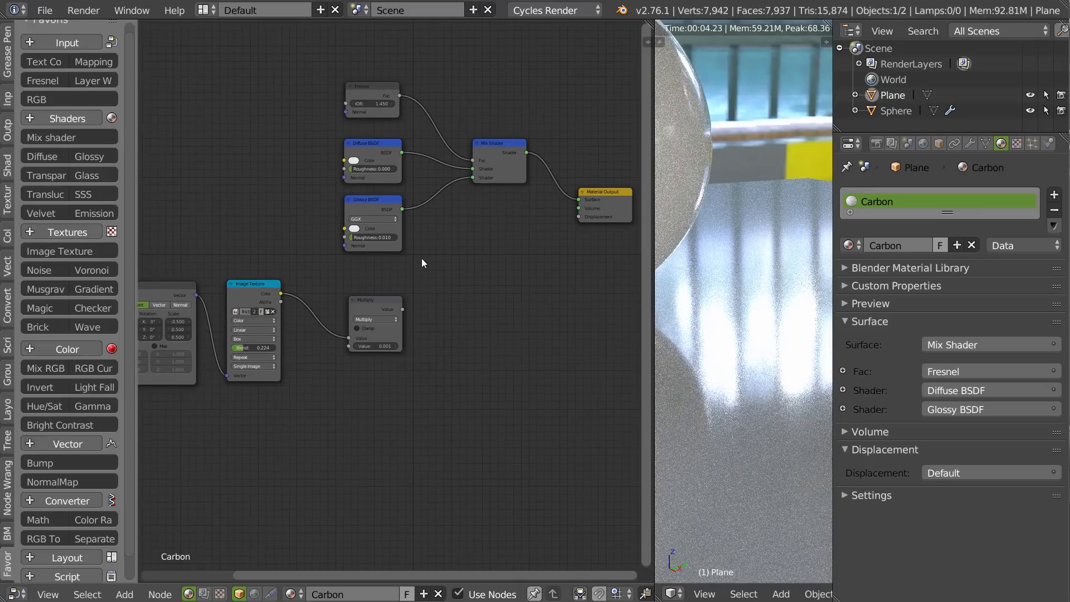
{"action": "middle_click_drag", "start_coordinate": [510, 221], "coordinate": [495, 262]}
{"action": "left_click_drag", "start_coordinate": [600, 245], "coordinate": [584, 193]}
{"action": "middle_click_drag", "start_coordinate": [429, 229], "coordinate": [571, 219]}
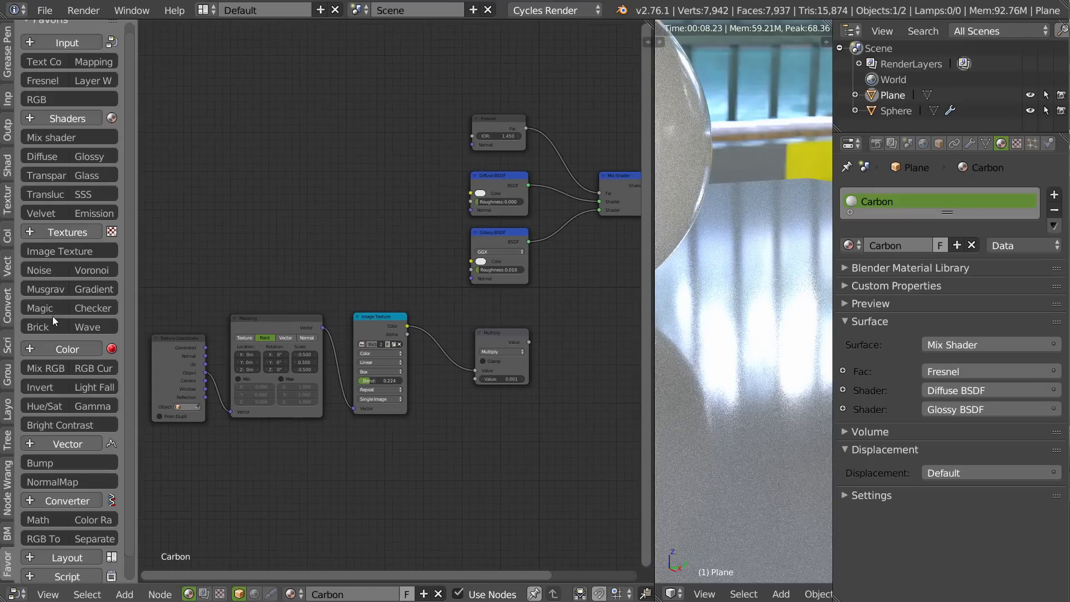
Add an Image Texture node beside the Diffuse BSDF and load carbon_color.jpg from the tileable folder into it.
{"action": "left_click", "coordinate": [52, 252]}
{"action": "left_click", "coordinate": [349, 172]}
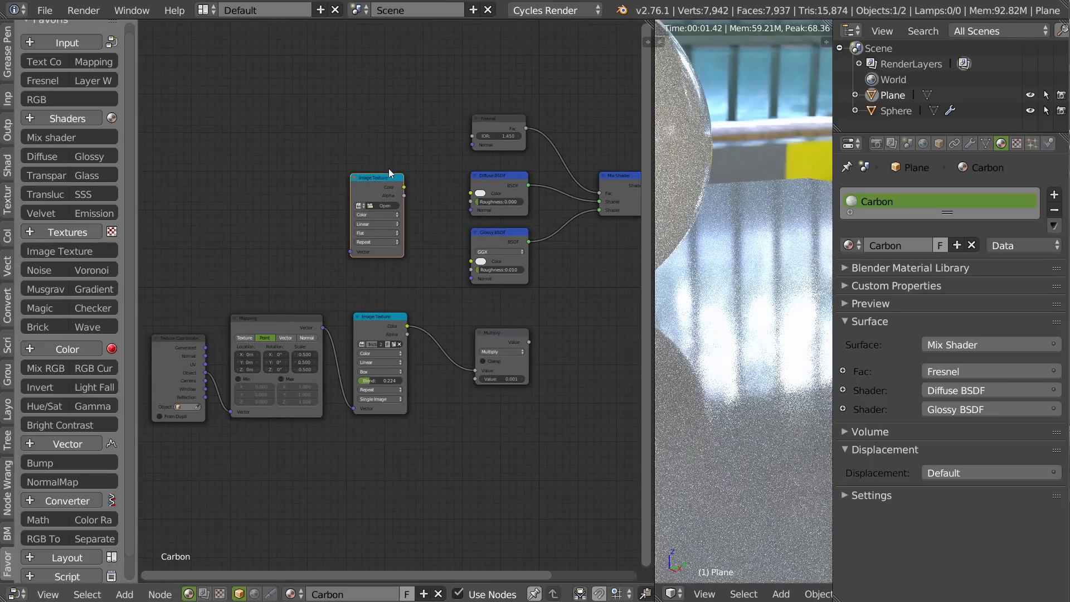
{"action": "left_click", "coordinate": [381, 205]}
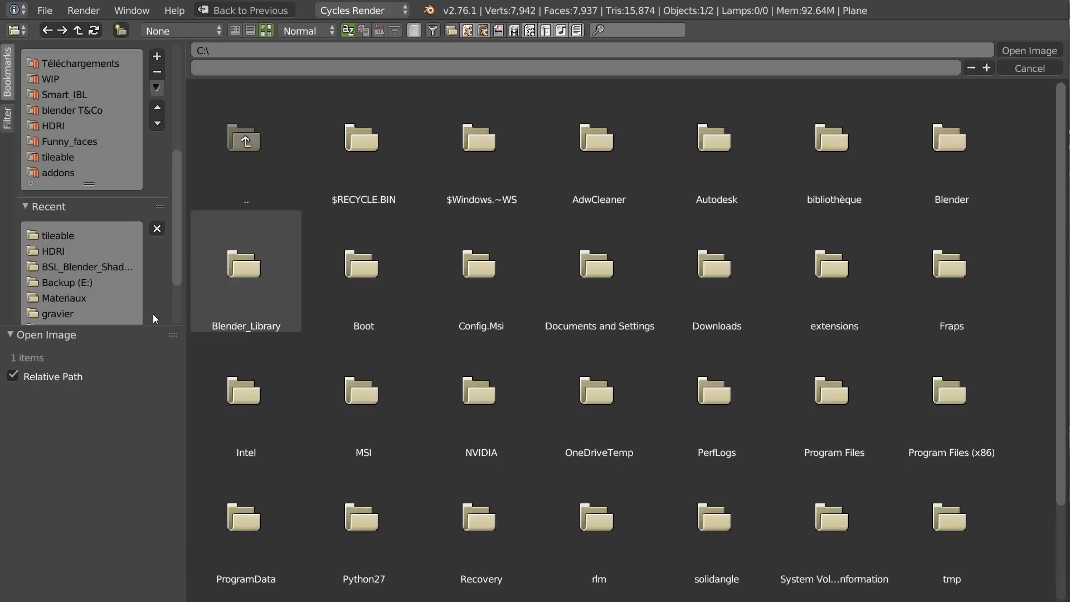
{"action": "left_click", "coordinate": [61, 236]}
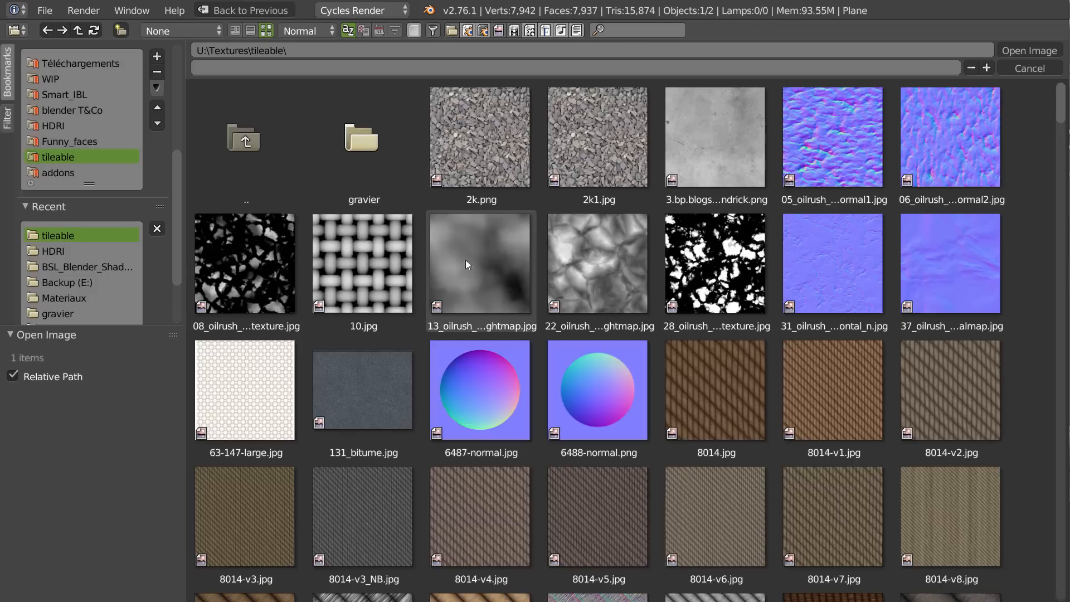
{"action": "scroll", "coordinate": [613, 306], "scroll_direction": "down", "scroll_amount": 4}
{"action": "scroll", "coordinate": [627, 198], "scroll_direction": "down", "scroll_amount": 12}
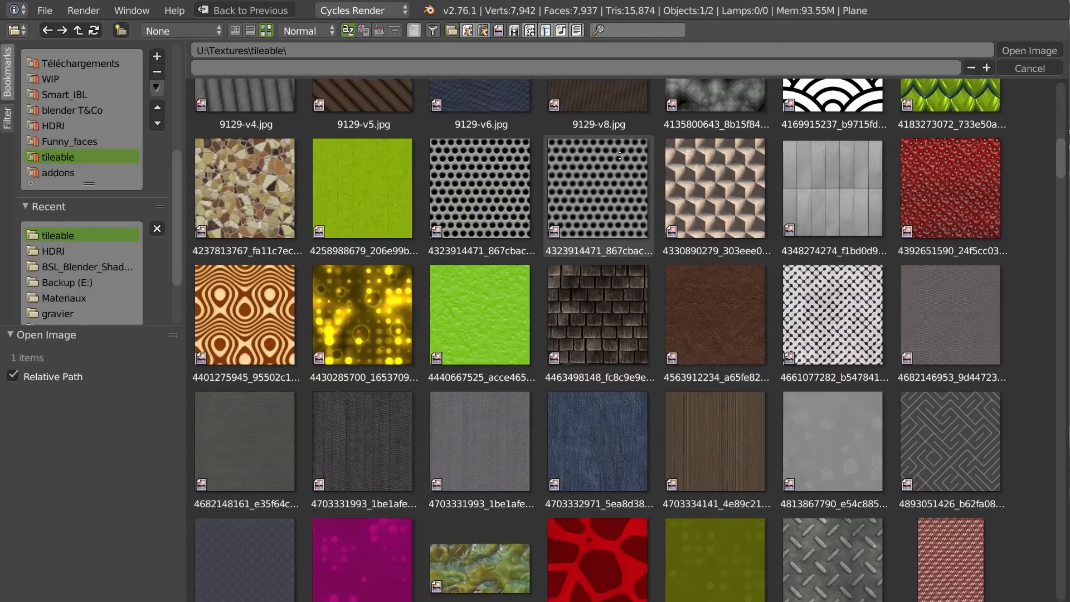
{"action": "scroll", "coordinate": [551, 414], "scroll_direction": "down", "scroll_amount": 6}
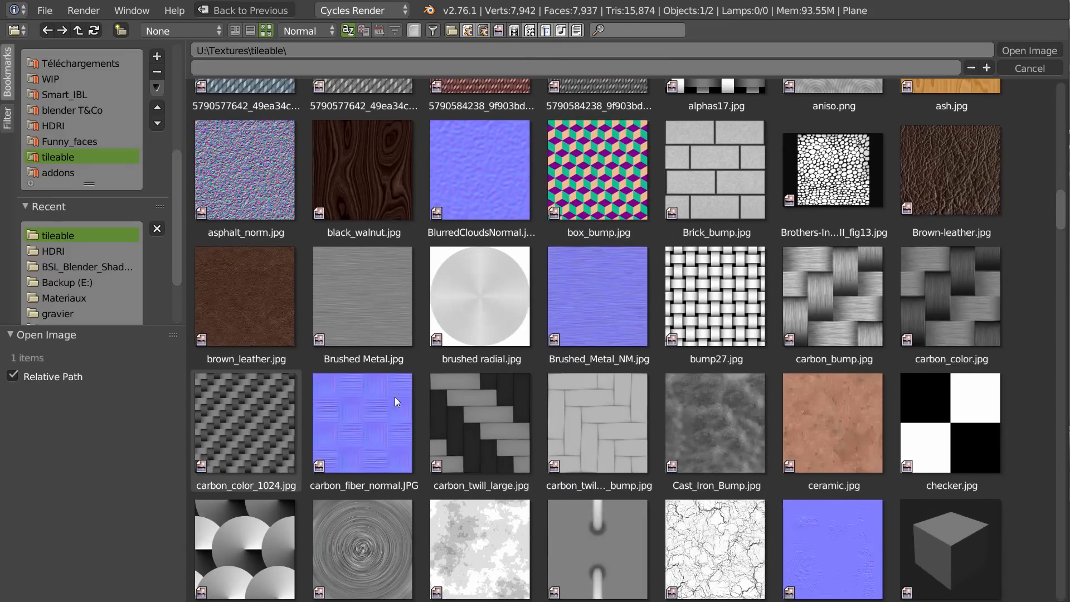
{"action": "left_click", "coordinate": [937, 314]}
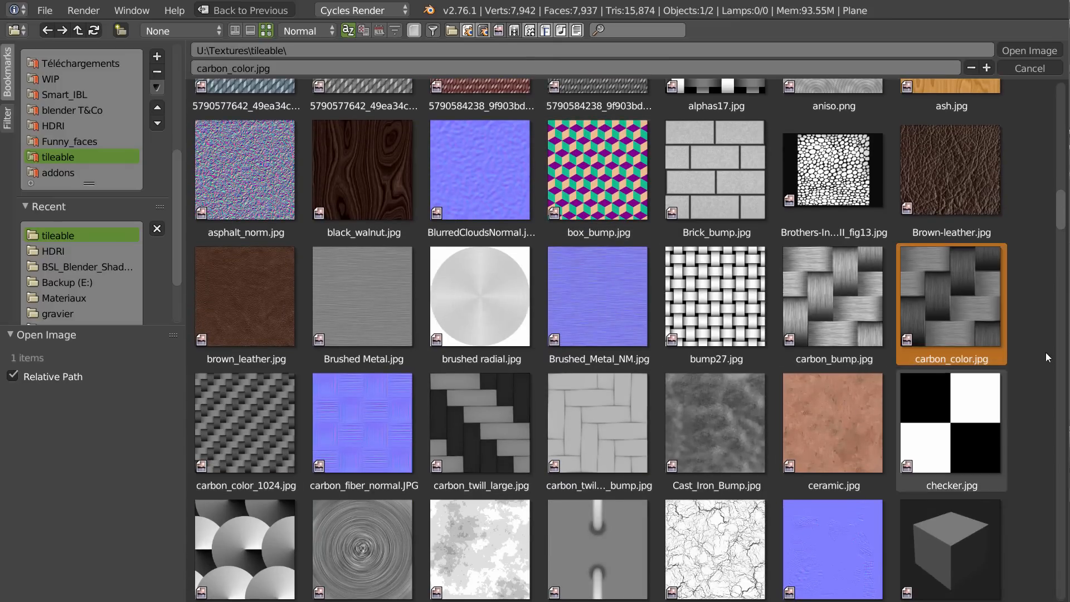
{"action": "left_click", "coordinate": [1023, 51]}
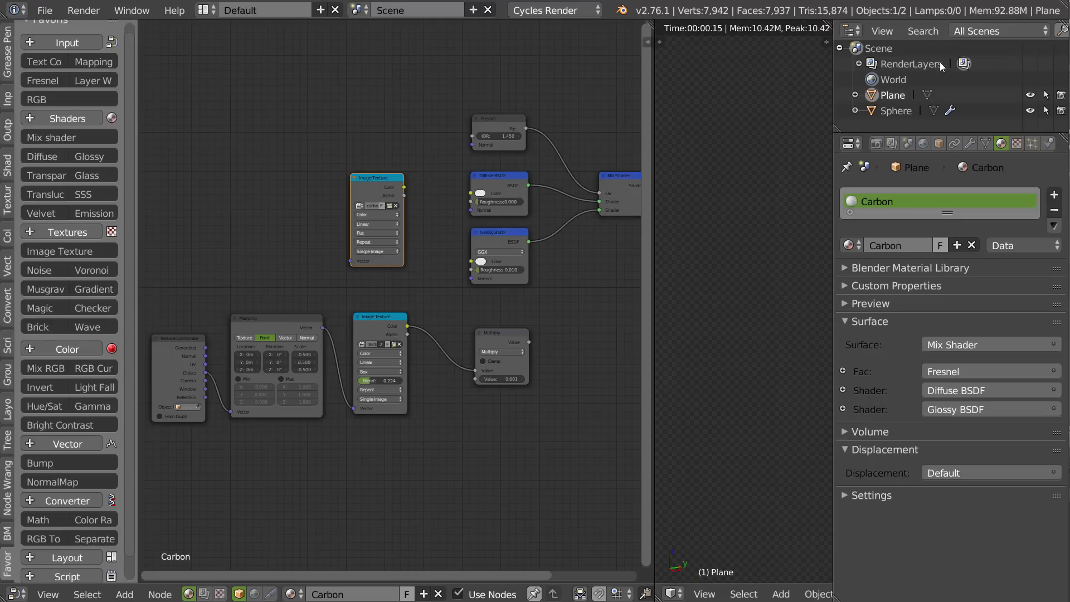
Connect the carbon Image Texture's color output to the Diffuse BSDF's color and check the whole plane in the rendered view.
{"action": "middle_click_drag", "start_coordinate": [380, 232], "coordinate": [379, 237]}
{"action": "left_click_drag", "start_coordinate": [352, 197], "coordinate": [416, 212]}
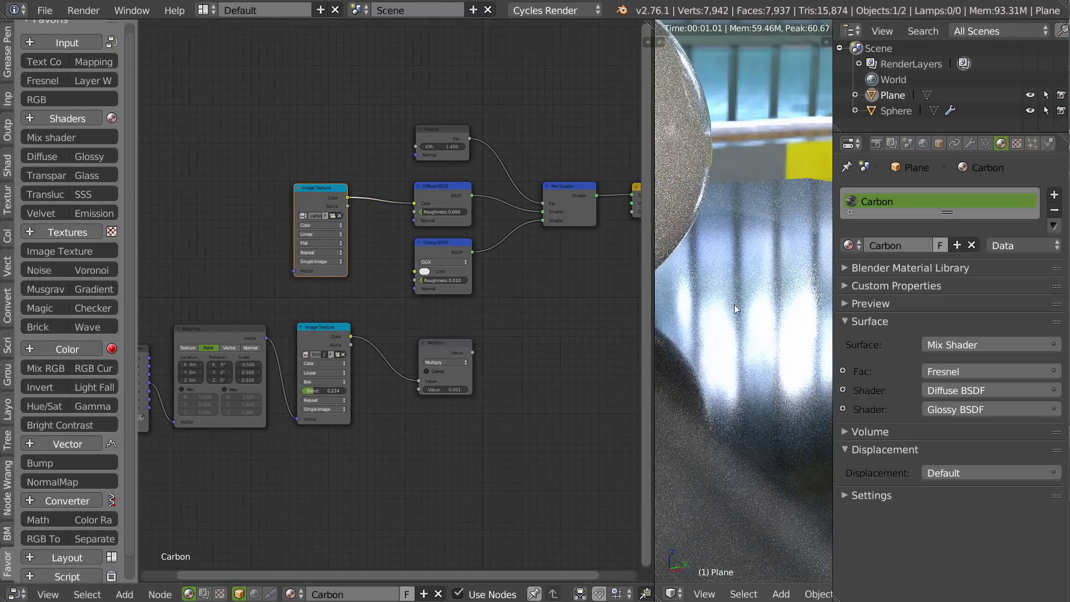
{"action": "scroll", "coordinate": [824, 295], "scroll_direction": "up", "scroll_amount": 5}
{"action": "mouse_move", "coordinate": [791, 285]}
{"action": "middle_mouse_down"}
{"action": "mouse_move", "coordinate": [681, 330]}
{"action": "mouse_move", "coordinate": [787, 296]}
{"action": "middle_mouse_up"}
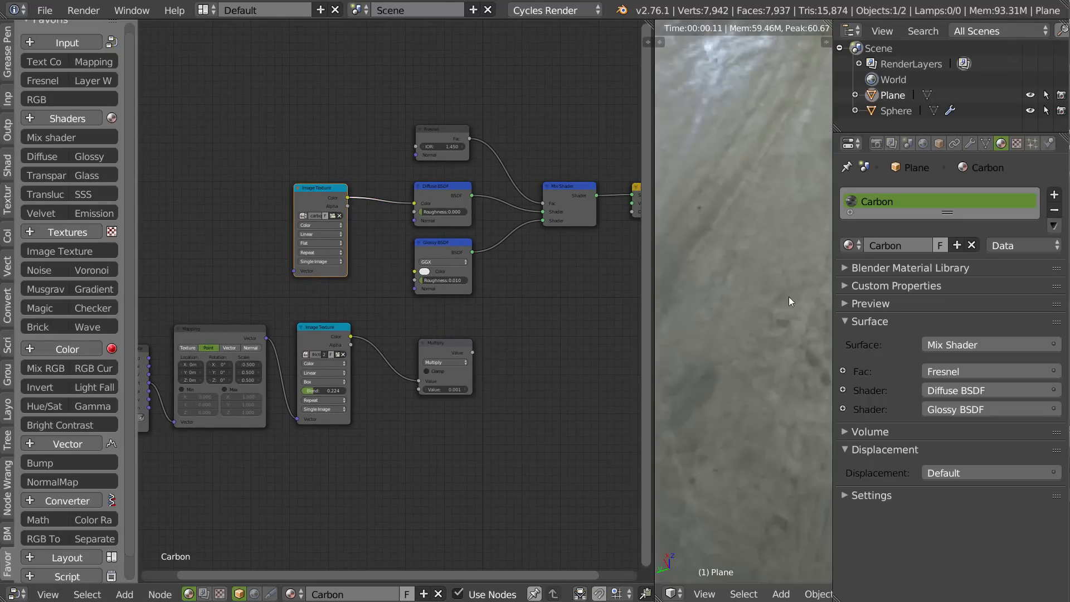
{"action": "key", "text": "KP_Decimal"}
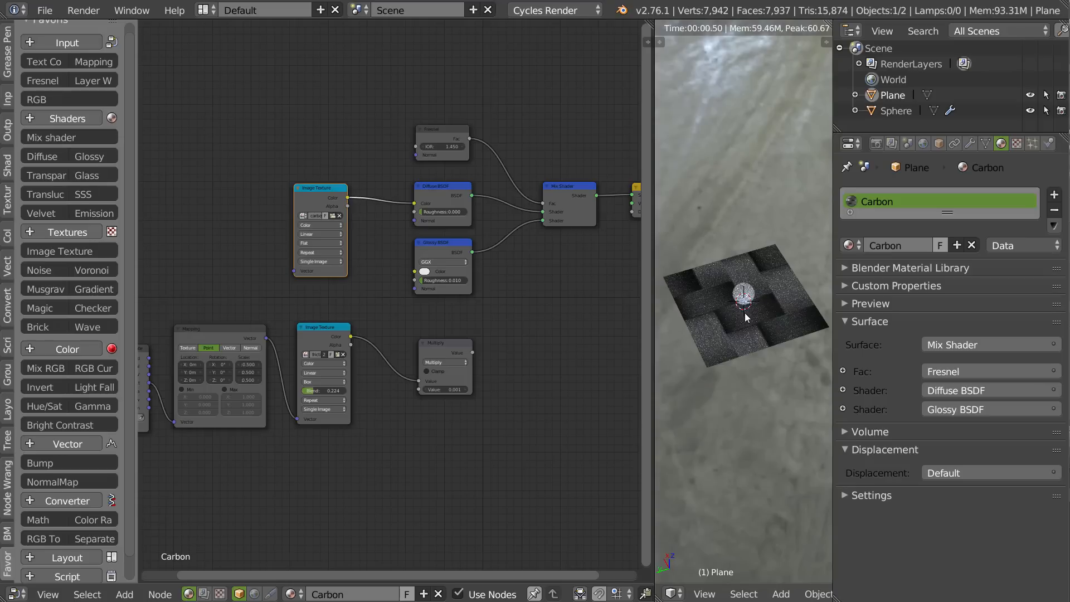
Narrow the properties area to give the rendered 3D view more width and look closer at the carbon plane.
{"action": "left_click", "coordinate": [860, 304]}
{"action": "left_click_drag", "start_coordinate": [831, 303], "coordinate": [974, 326]}
{"action": "left_click", "coordinate": [990, 303]}
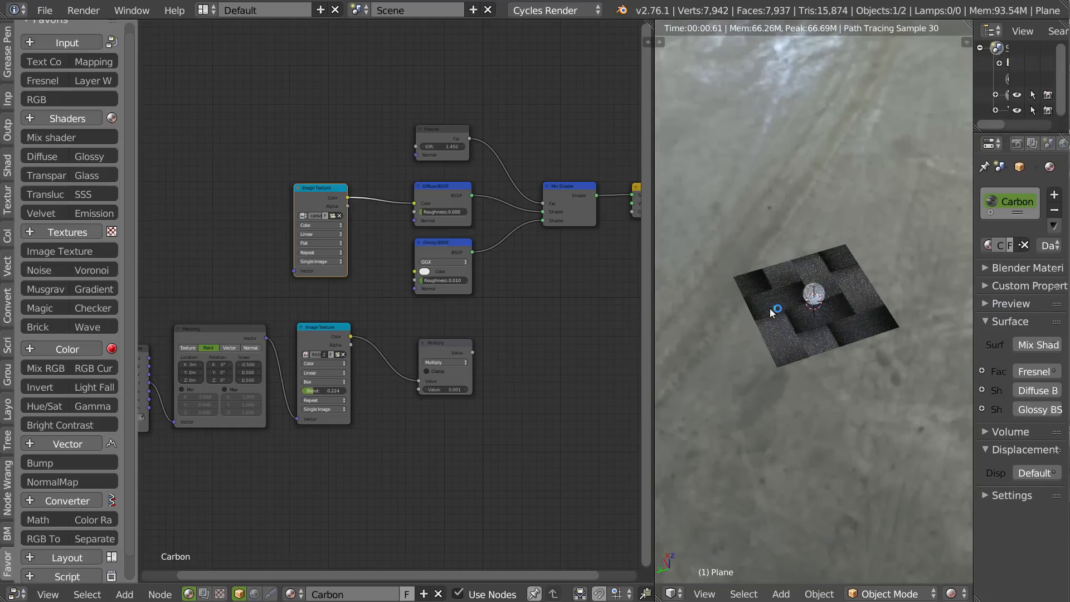
{"action": "scroll", "coordinate": [770, 309], "scroll_direction": "up", "scroll_amount": 3}
{"action": "middle_click_drag", "start_coordinate": [842, 286], "coordinate": [819, 274], "text": "shift"}
Add Mapping and Texture Coordinate nodes feeding the carbon Image Texture and reposition them beside it.
{"action": "left_click_drag", "start_coordinate": [325, 189], "coordinate": [329, 193]}
{"action": "key", "text": "ctrl+t"}
{"action": "middle_click_drag", "start_coordinate": [262, 204], "coordinate": [370, 193]}
{"action": "key", "text": "g"}
{"action": "left_click", "coordinate": [319, 208]}
{"action": "left_click_drag", "start_coordinate": [224, 227], "coordinate": [224, 231]}
Set the scale of the carbon texture's Mapping node to 10 on all three axes.
{"action": "scroll", "coordinate": [392, 263], "scroll_direction": "up", "scroll_amount": 4}
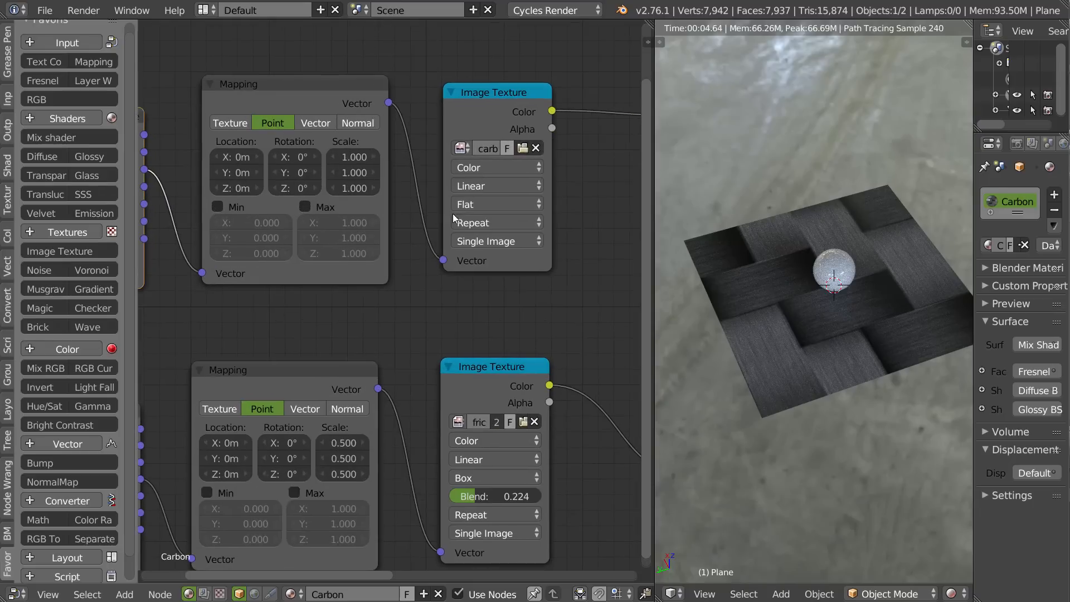
{"action": "left_click_drag", "start_coordinate": [346, 157], "coordinate": [391, 186]}
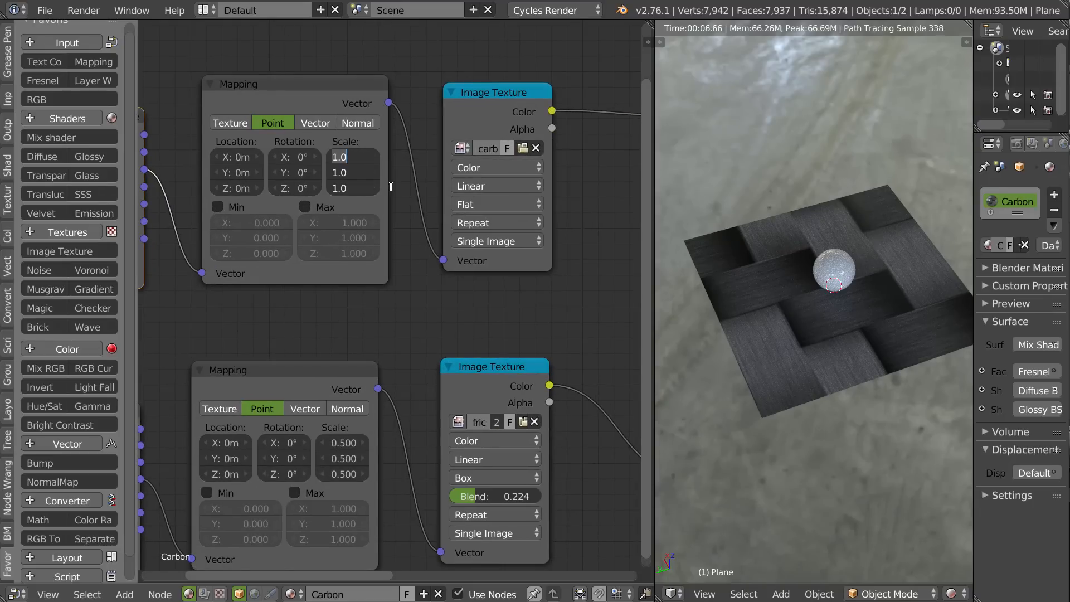
{"action": "type", "text": "10"}
{"action": "key", "text": "Return"}
Set the Glossy BSDF's roughness to 0 and check the reflections on the carbon plane.
{"action": "middle_click_drag", "start_coordinate": [814, 336], "coordinate": [927, 308]}
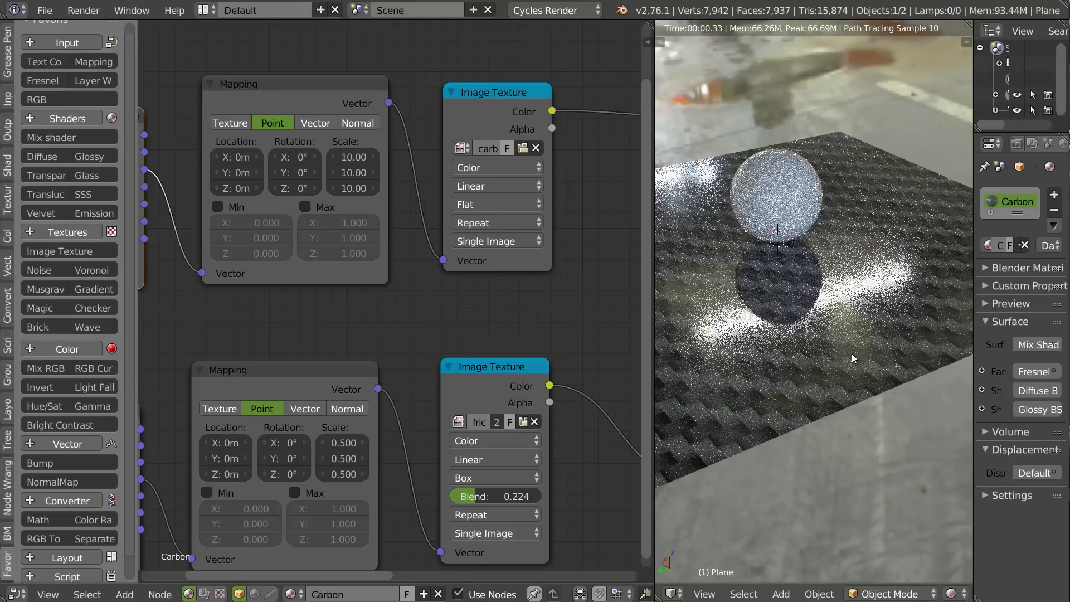
{"action": "middle_click_drag", "start_coordinate": [372, 277], "coordinate": [362, 194]}
{"action": "middle_click_drag", "start_coordinate": [571, 315], "coordinate": [196, 353]}
{"action": "left_click_drag", "start_coordinate": [312, 226], "coordinate": [258, 246]}
{"action": "middle_click_drag", "start_coordinate": [783, 297], "coordinate": [787, 300]}
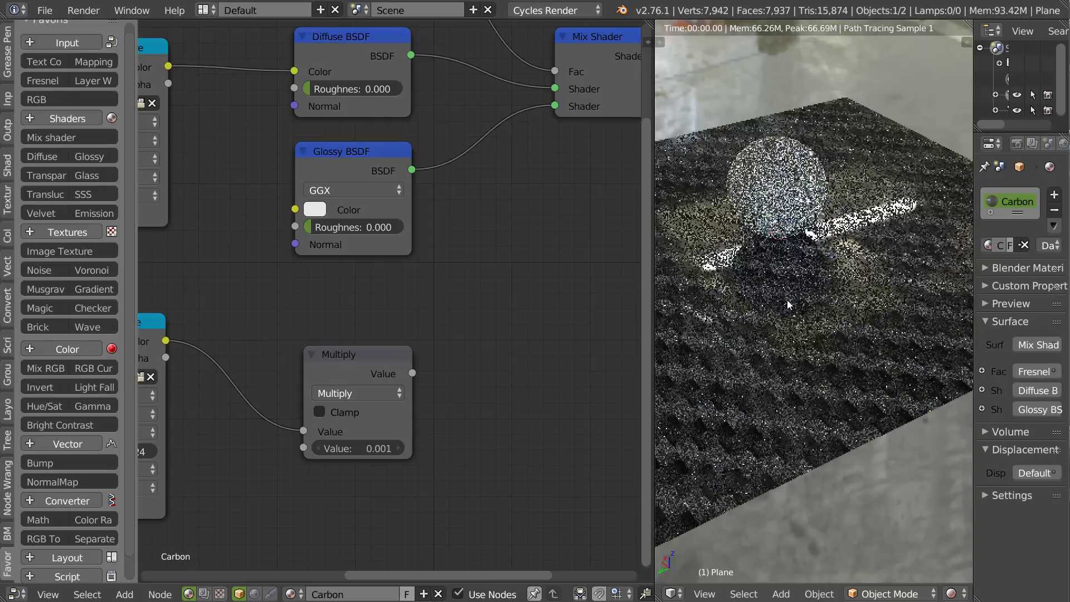
Try the Multiply node's value as the Material Output's displacement and check the effect on the carbon plane.
{"action": "middle_click_drag", "start_coordinate": [465, 219], "coordinate": [451, 283]}
{"action": "left_click_drag", "start_coordinate": [399, 438], "coordinate": [612, 272]}
{"action": "scroll", "coordinate": [601, 284], "scroll_direction": "down", "scroll_amount": 7}
{"action": "middle_click_drag", "start_coordinate": [531, 313], "coordinate": [356, 338]}
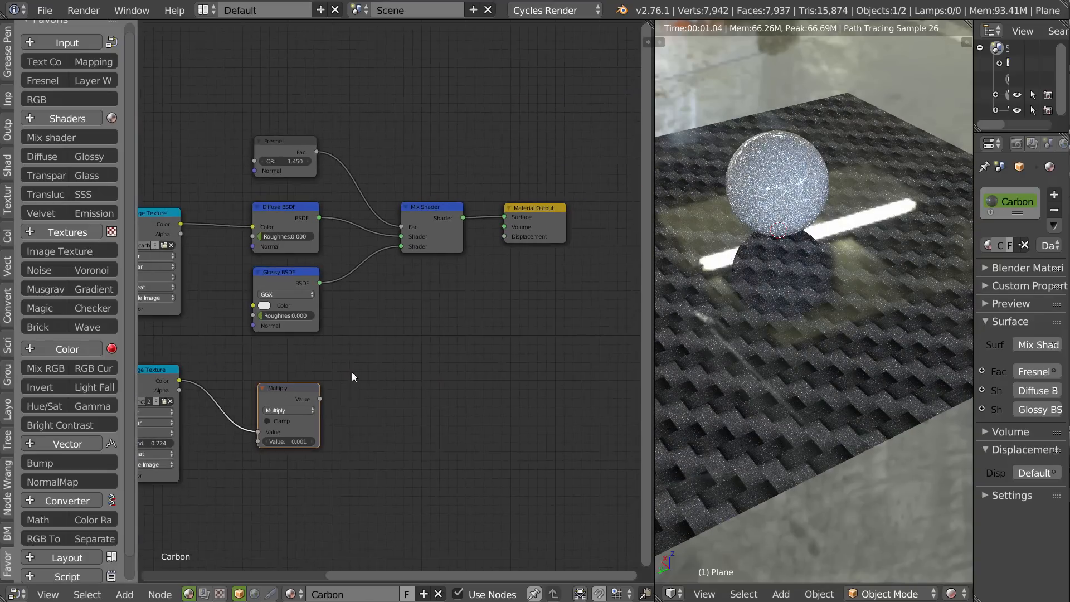
{"action": "left_click_drag", "start_coordinate": [321, 398], "coordinate": [506, 239]}
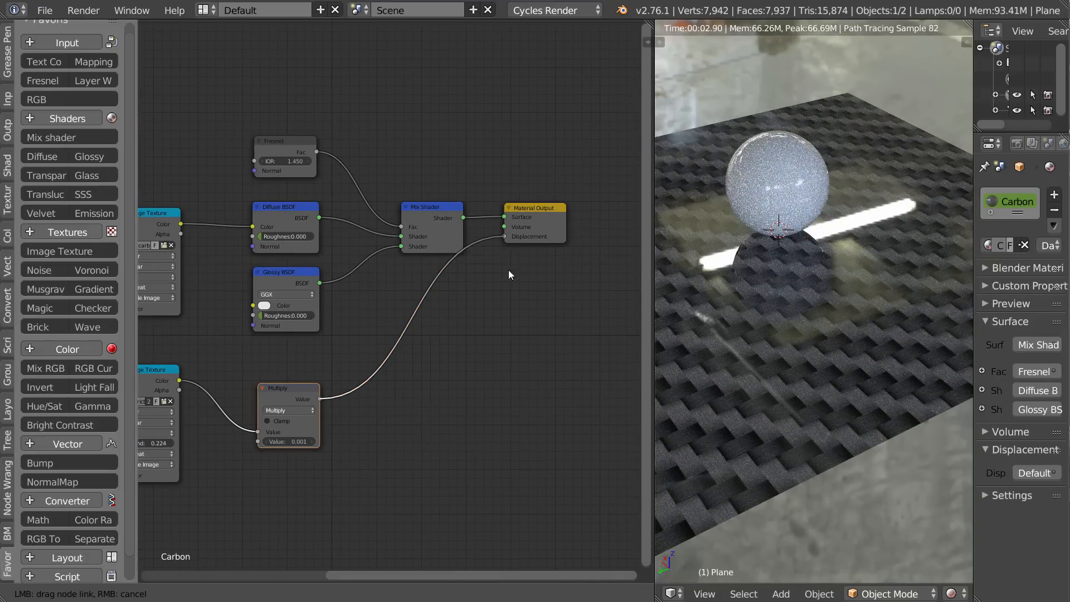
{"action": "middle_click_drag", "start_coordinate": [808, 326], "coordinate": [864, 224]}
{"action": "scroll", "coordinate": [864, 224], "scroll_direction": "up", "scroll_amount": 2}
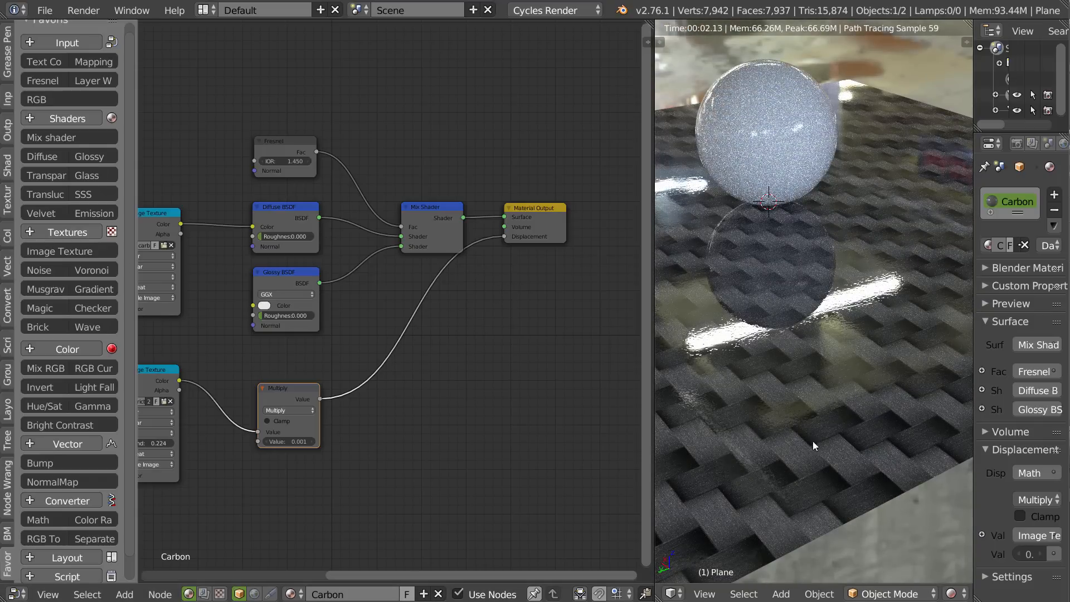
Cut the link between the Multiply node and the Material Output's displacement.
{"action": "middle_click_drag", "start_coordinate": [390, 278], "coordinate": [416, 287]}
{"action": "left_click_drag", "start_coordinate": [454, 303], "coordinate": [401, 317], "text": "ctrl"}
{"action": "middle_click_drag", "start_coordinate": [391, 312], "coordinate": [456, 312]}
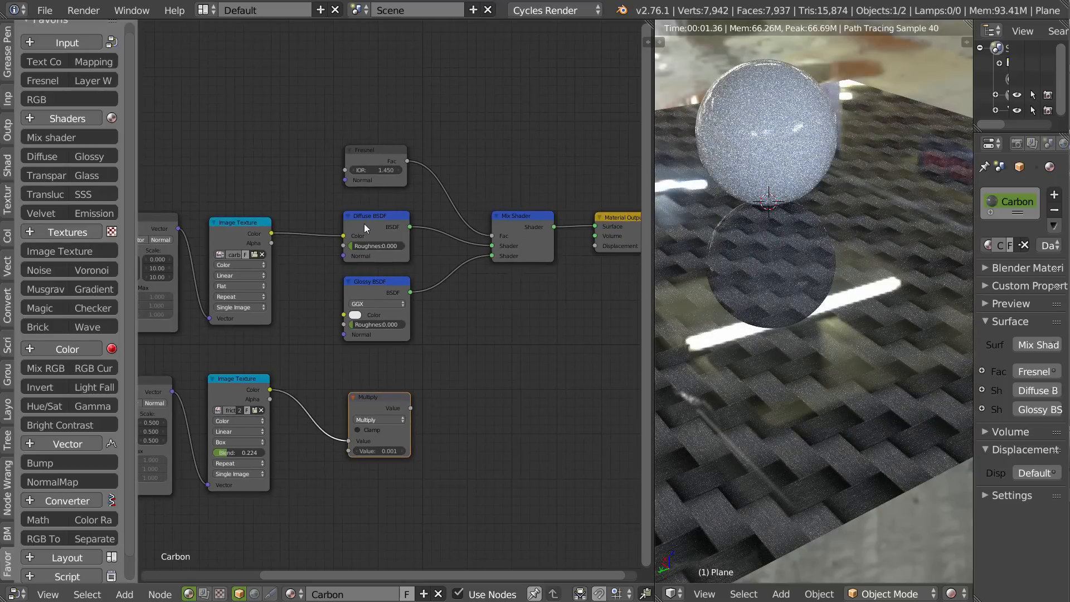
Move the carbon Texture Coordinate, Mapping and Image Texture nodes away from the Diffuse BSDF to make room between them.
{"action": "middle_click_drag", "start_coordinate": [369, 219], "coordinate": [516, 327]}
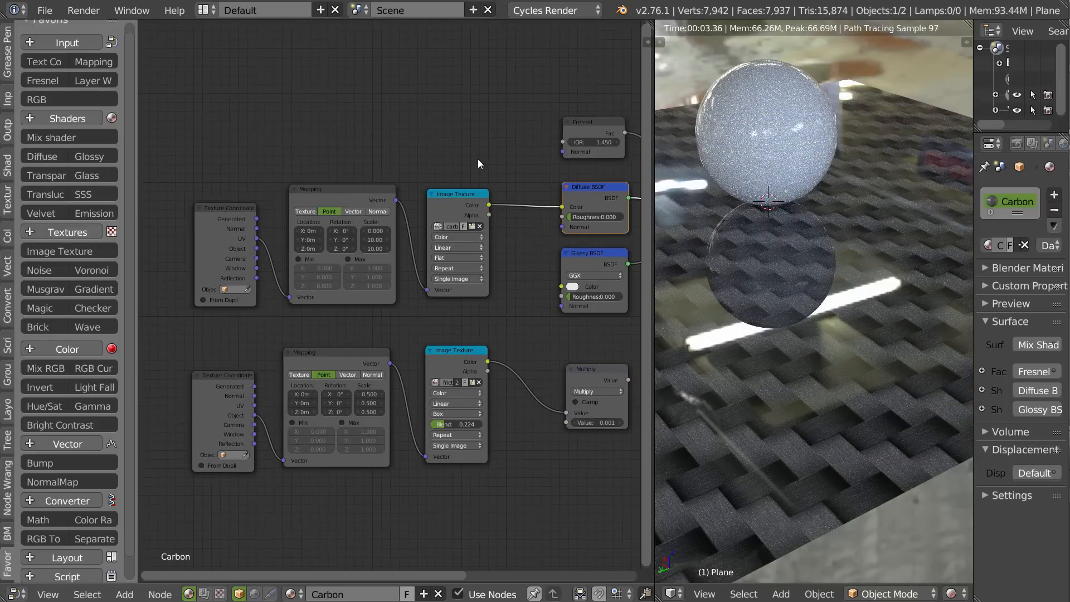
{"action": "left_click_drag", "start_coordinate": [445, 165], "coordinate": [140, 276]}
{"action": "key", "text": "g"}
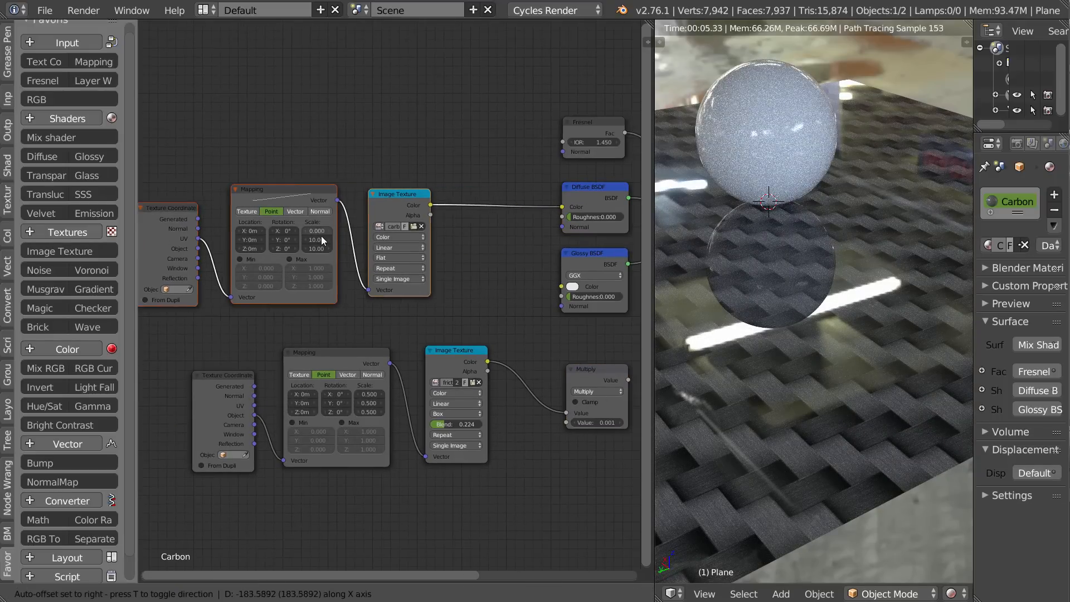
{"action": "left_click", "coordinate": [277, 243]}
Add a Bump node taking the carbon texture's color as height and feeding the Diffuse BSDF's normal.
{"action": "left_click", "coordinate": [59, 465]}
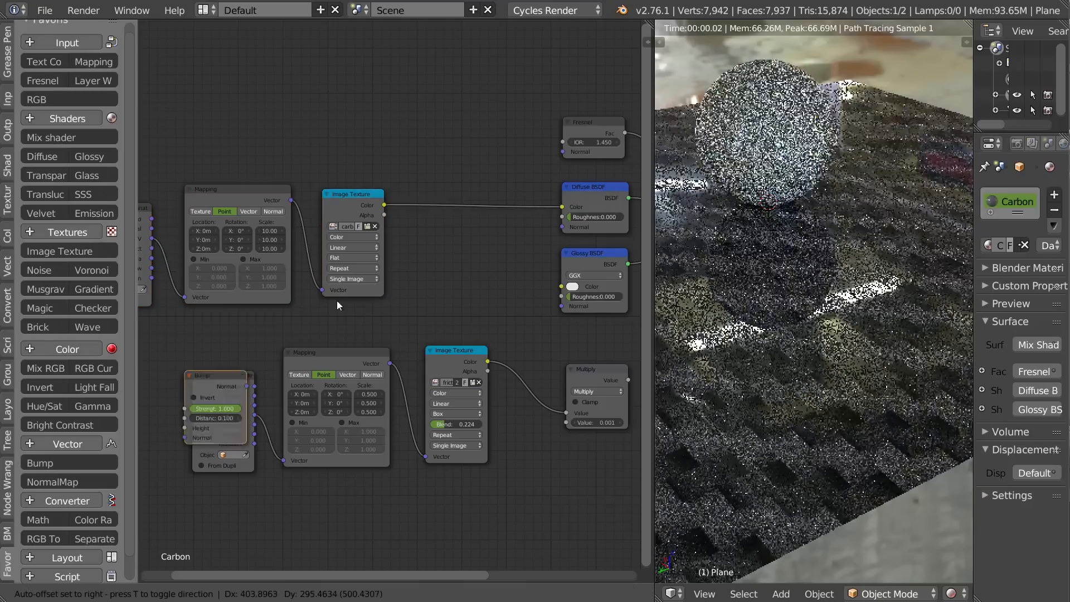
{"action": "left_click", "coordinate": [436, 242]}
{"action": "left_click_drag", "start_coordinate": [384, 206], "coordinate": [437, 289]}
{"action": "left_click_drag", "start_coordinate": [498, 246], "coordinate": [561, 229]}
{"action": "left_click_drag", "start_coordinate": [483, 238], "coordinate": [495, 234]}
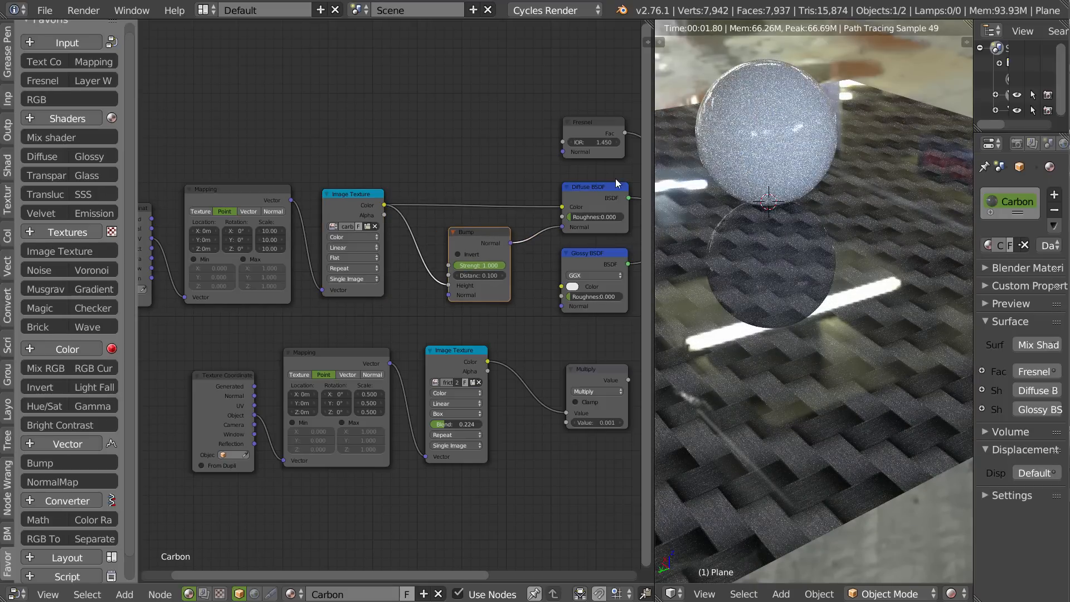
Preview the Diffuse BSDF alone on the plane and set the Bump node's strength to 0.461.
{"action": "left_click", "coordinate": [593, 196], "text": "ctrl+shift"}
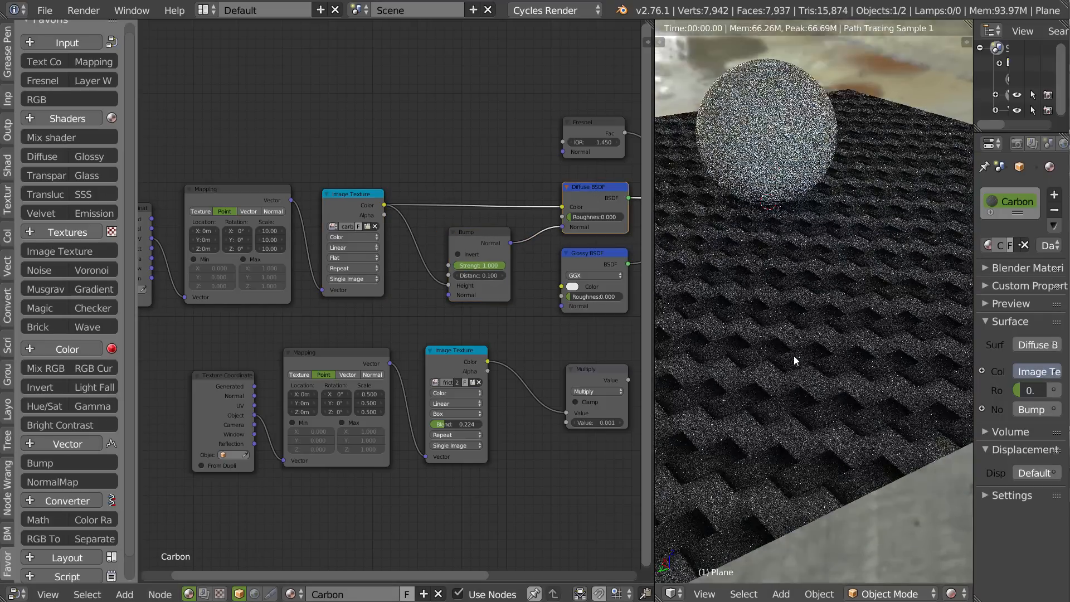
{"action": "scroll", "coordinate": [764, 369], "scroll_direction": "up", "scroll_amount": 3}
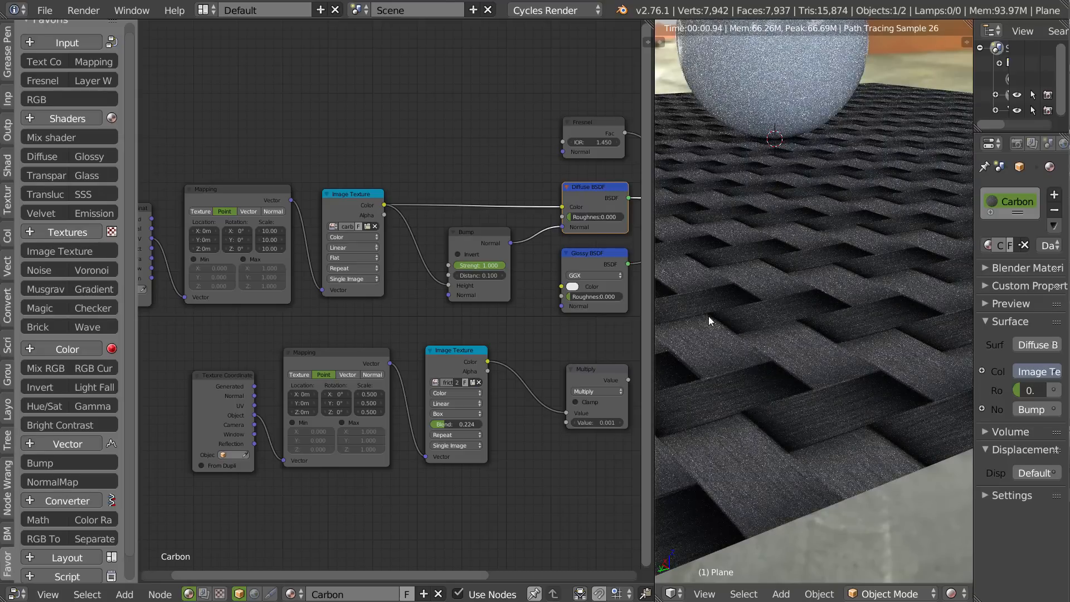
{"action": "left_click_drag", "start_coordinate": [491, 265], "coordinate": [462, 265]}
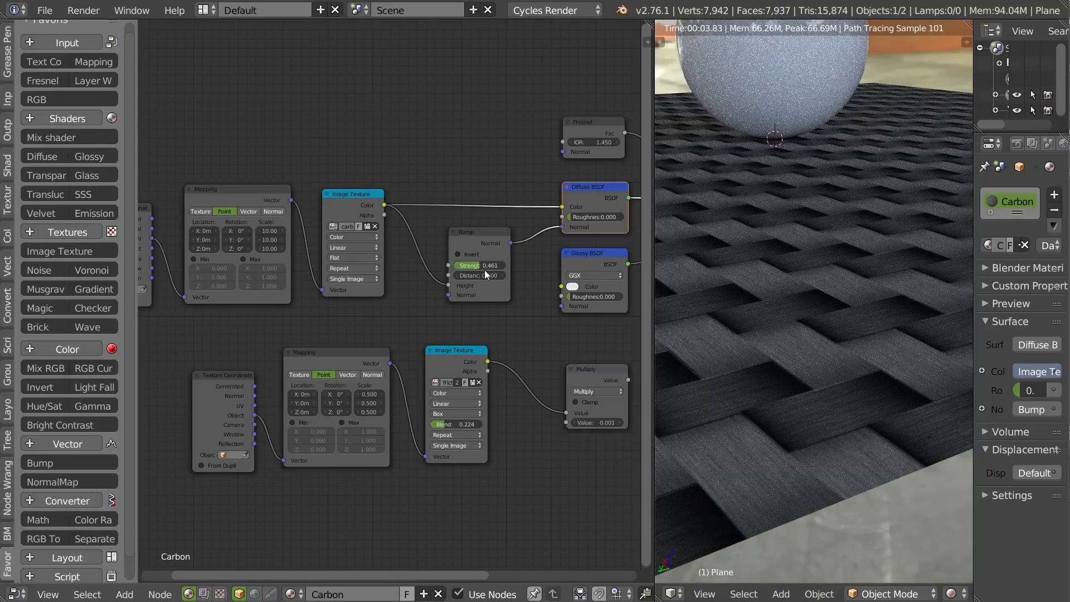
{"action": "middle_click_drag", "start_coordinate": [862, 274], "coordinate": [752, 278]}
{"action": "middle_click_drag", "start_coordinate": [830, 206], "coordinate": [818, 289]}
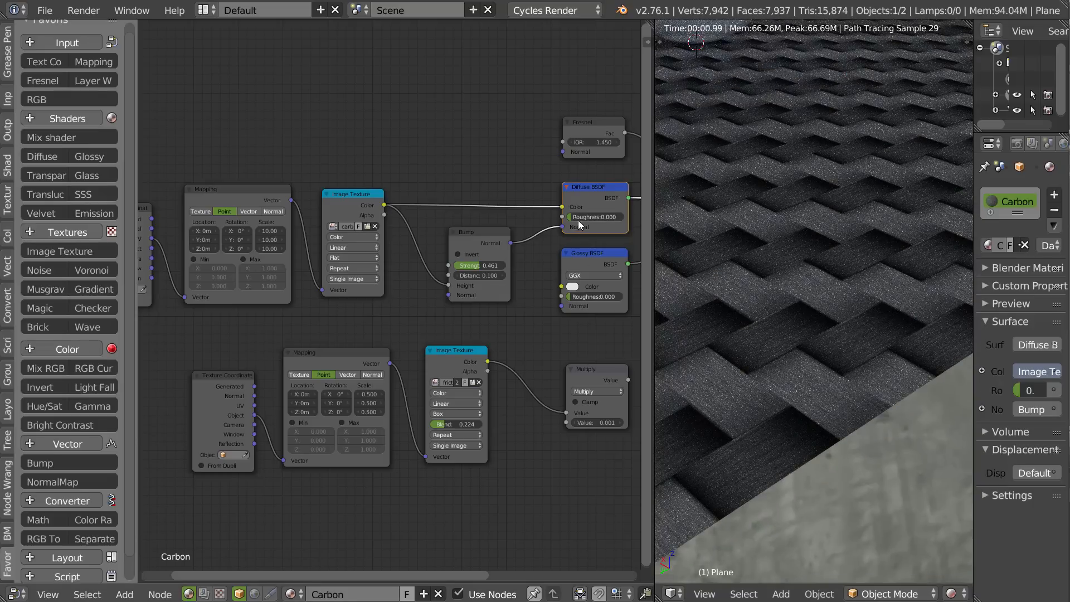
{"action": "middle_click_drag", "start_coordinate": [579, 224], "coordinate": [496, 184]}
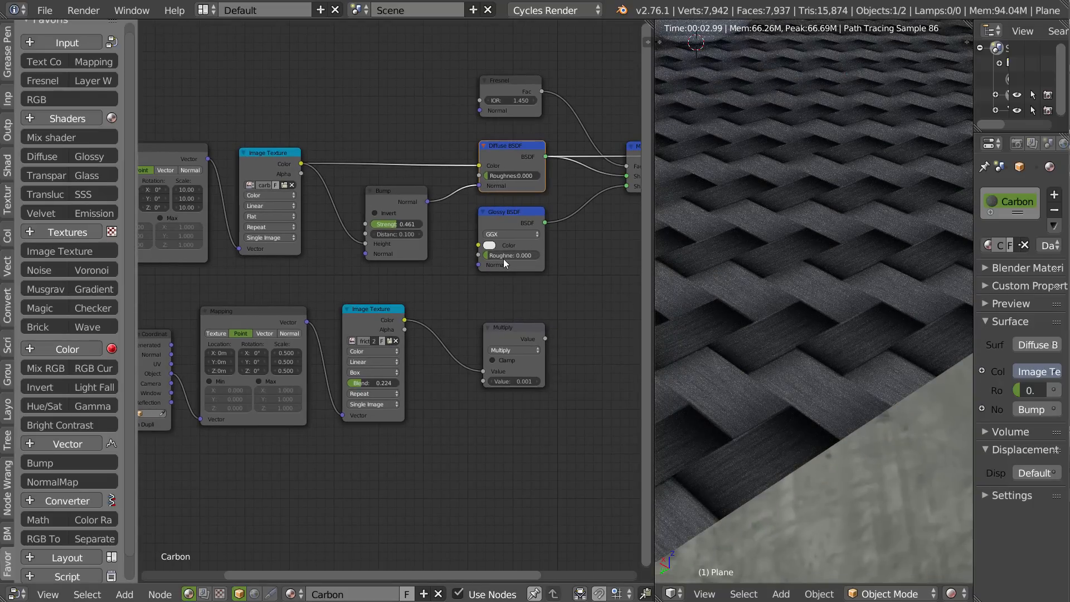
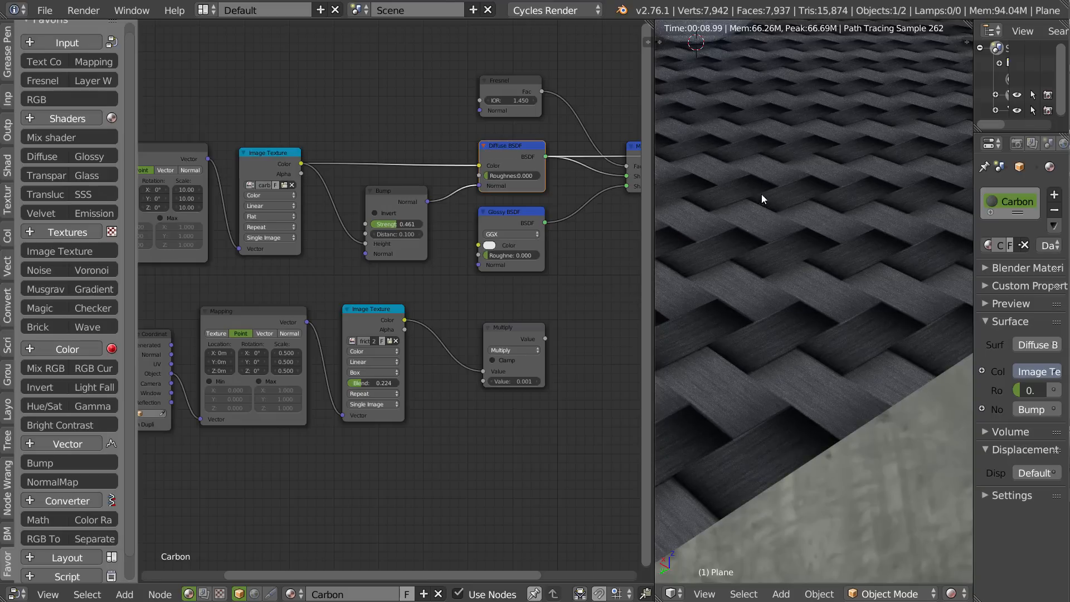
Preview the full Mix Shader on the plane again instead of the Diffuse BSDF alone.
{"action": "scroll", "coordinate": [769, 206], "scroll_direction": "down", "scroll_amount": 3}
{"action": "middle_click_drag", "start_coordinate": [803, 225], "coordinate": [750, 224]}
{"action": "middle_click_drag", "start_coordinate": [617, 157], "coordinate": [448, 188]}
{"action": "left_click", "coordinate": [500, 180], "text": "ctrl+shift"}
Set the carbon texture's Mapping scale to 100 on all three axes and check the weave on the plane.
{"action": "middle_click_drag", "start_coordinate": [792, 198], "coordinate": [749, 265]}
{"action": "middle_click_drag", "start_coordinate": [599, 228], "coordinate": [319, 231]}
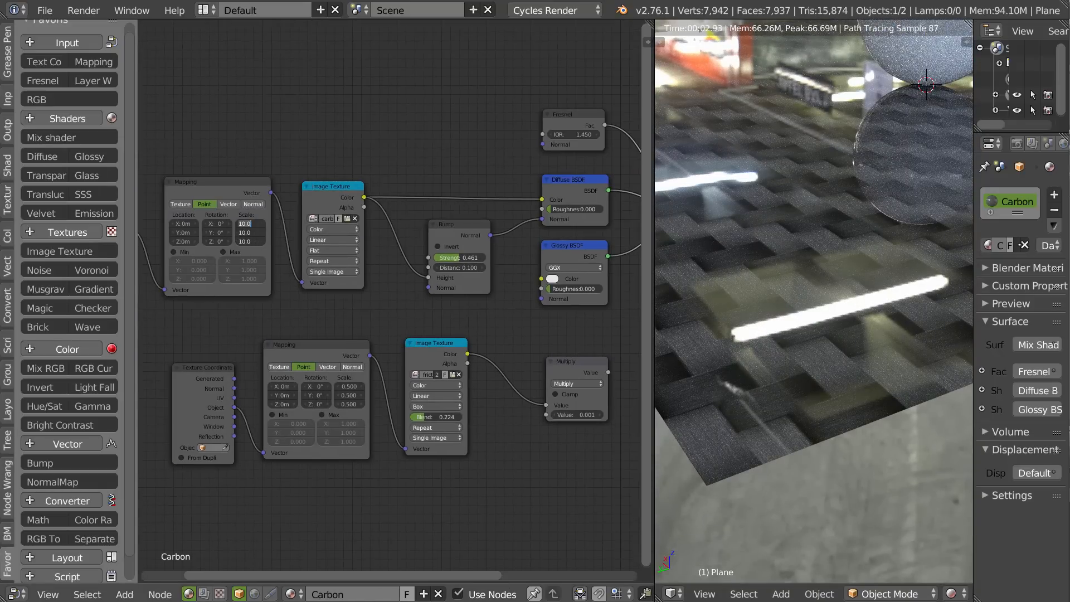
{"action": "type", "text": "0"}
{"action": "key", "text": "Return"}
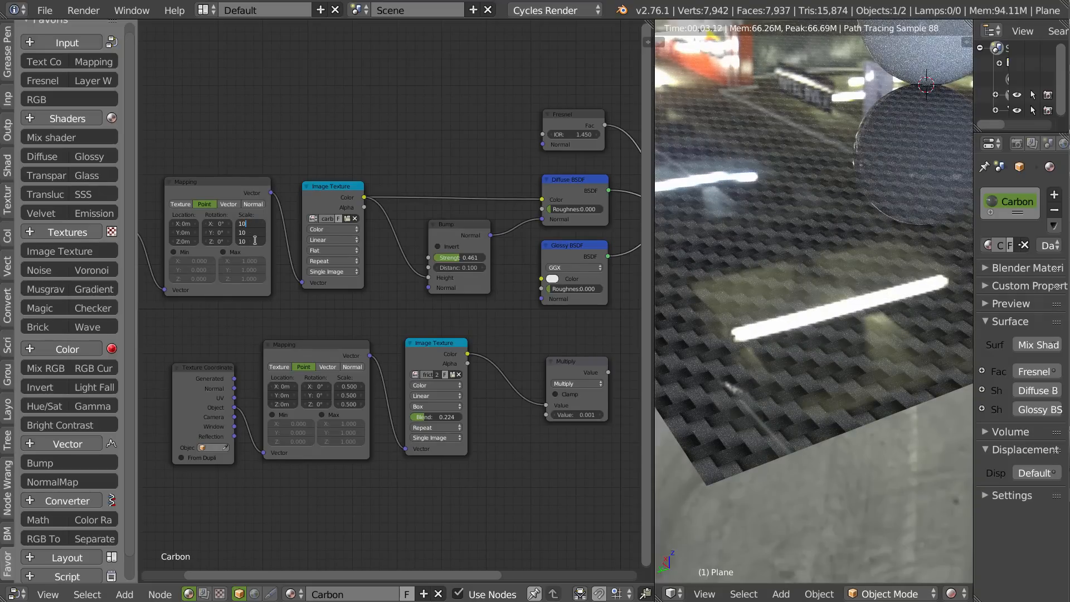
{"action": "type", "text": "0"}
{"action": "key", "text": "Return"}
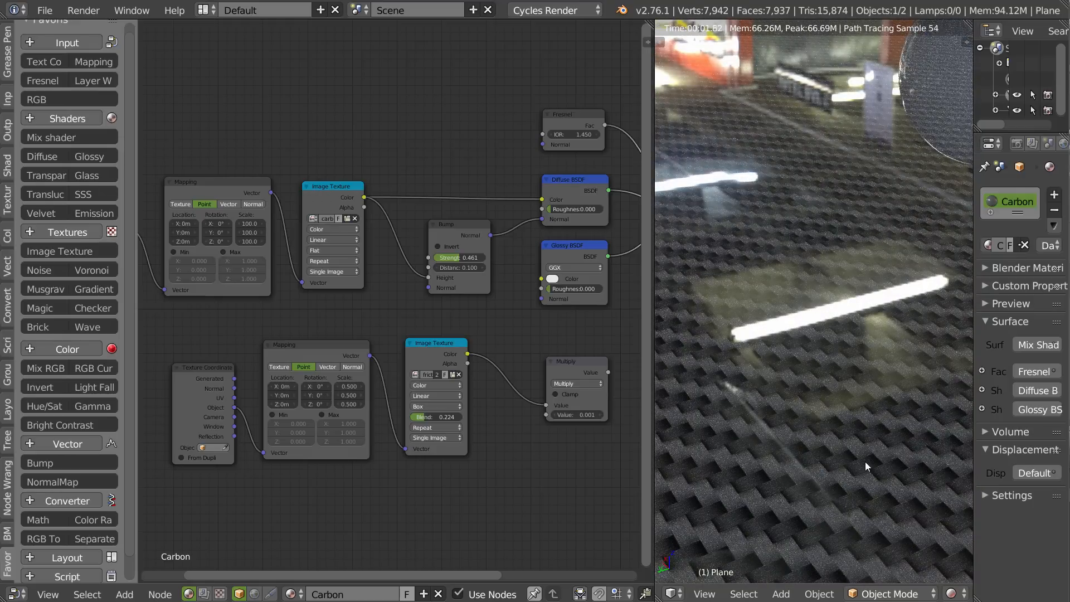
{"action": "middle_click_drag", "start_coordinate": [864, 462], "coordinate": [885, 453]}
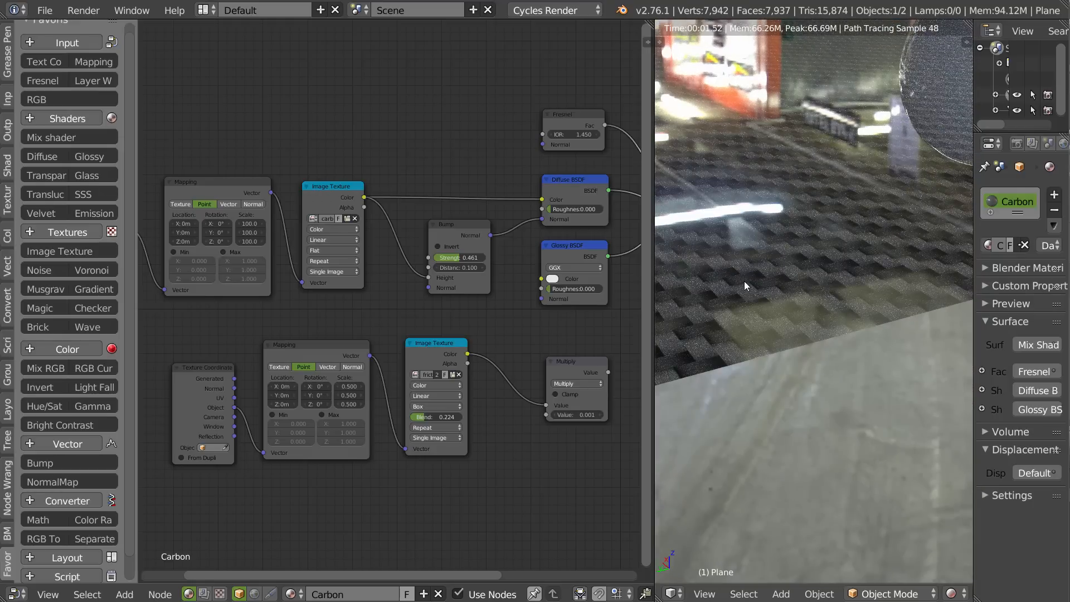
{"action": "middle_click_drag", "start_coordinate": [744, 280], "coordinate": [778, 426]}
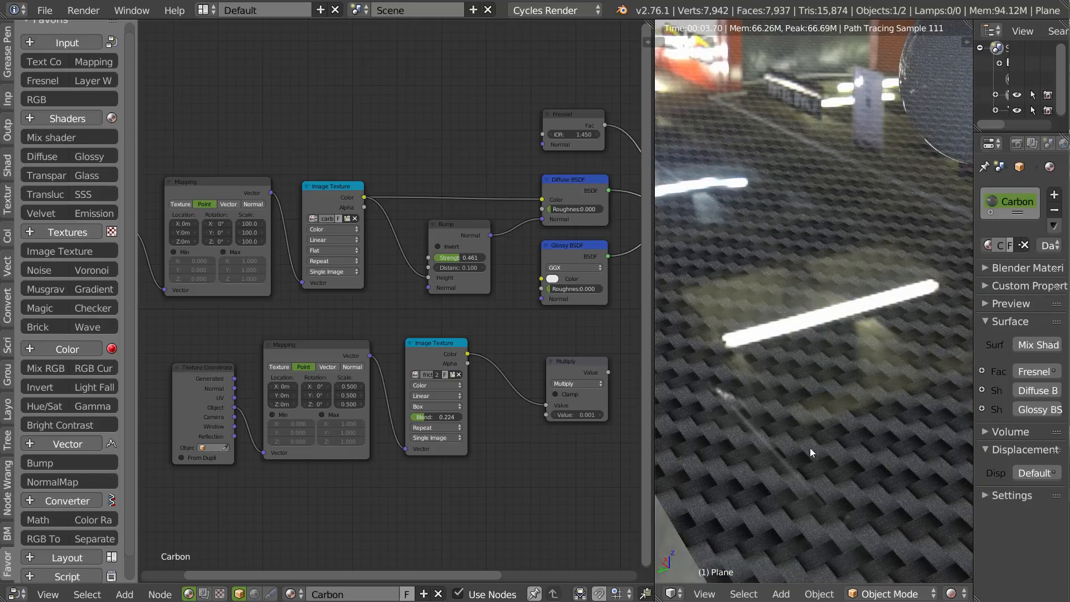
{"action": "middle_click_drag", "start_coordinate": [795, 452], "coordinate": [769, 445]}
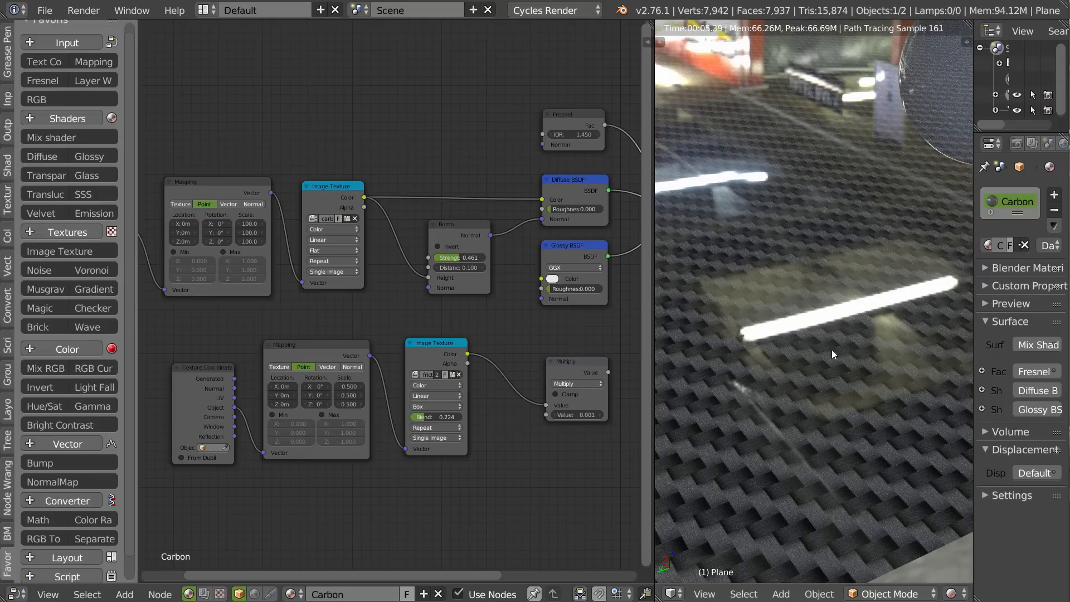
Duplicate the Bump node beside the lower Image Texture, moving Multiply aside, and feed that texture's color into the copy's height.
{"action": "left_click_drag", "start_coordinate": [472, 224], "coordinate": [463, 230]}
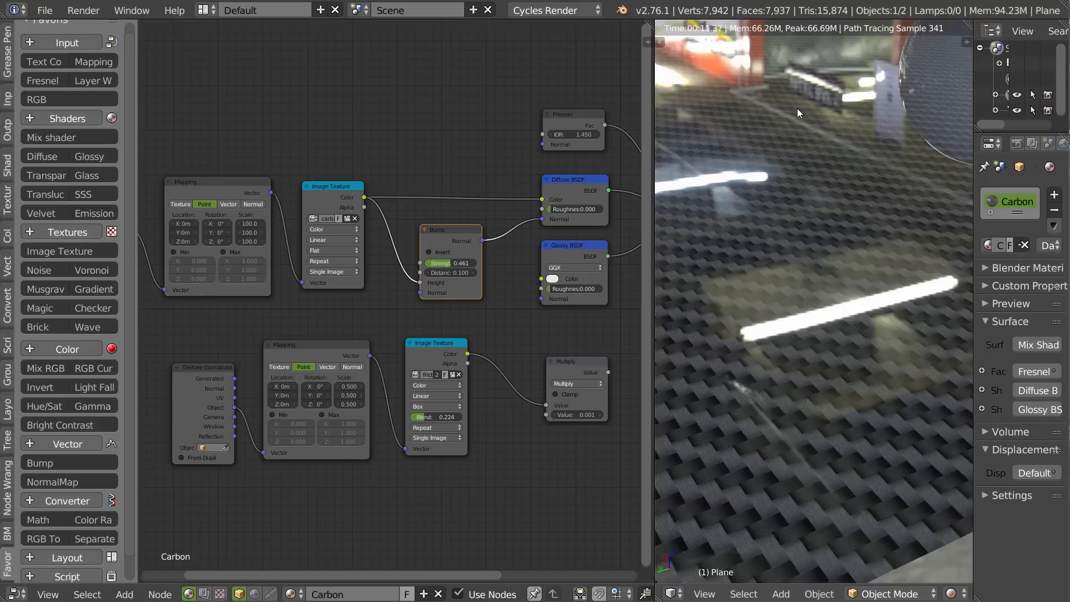
{"action": "middle_click_drag", "start_coordinate": [526, 342], "coordinate": [372, 329]}
{"action": "left_click_drag", "start_coordinate": [297, 242], "coordinate": [299, 232]}
{"action": "key", "text": "shift+d"}
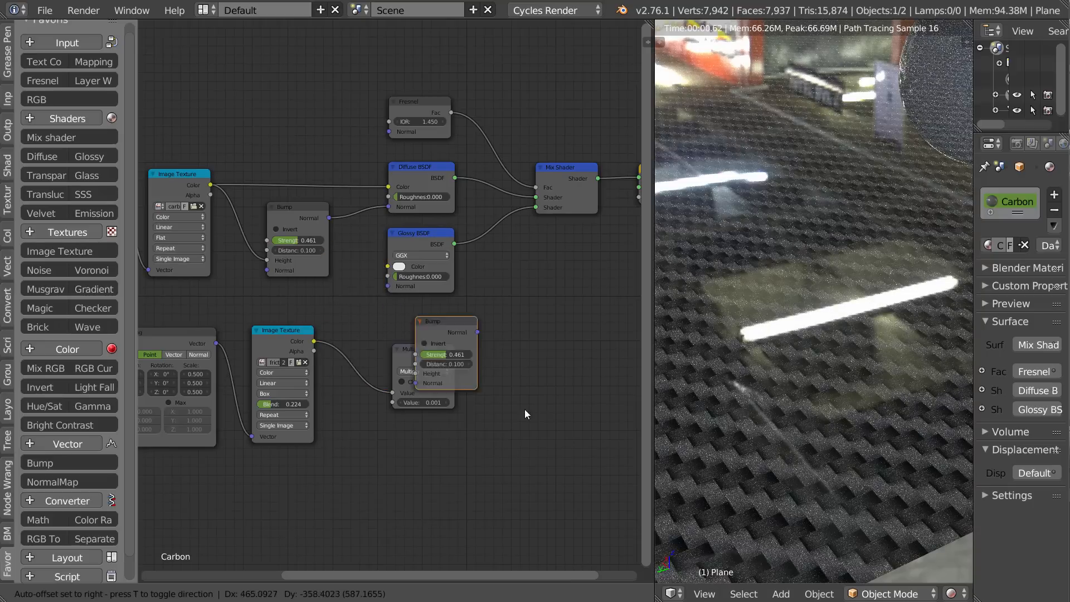
{"action": "left_click", "coordinate": [387, 517]}
{"action": "left_click_drag", "start_coordinate": [419, 348], "coordinate": [507, 346]}
{"action": "left_click_drag", "start_coordinate": [368, 458], "coordinate": [376, 414]}
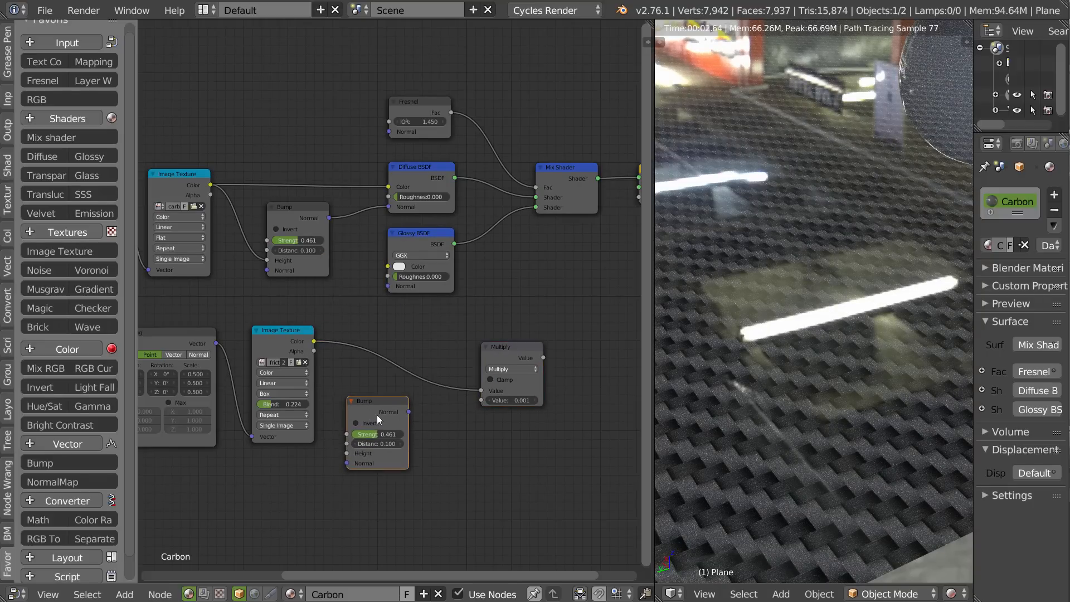
{"action": "left_click_drag", "start_coordinate": [314, 341], "coordinate": [347, 453]}
{"action": "left_click_drag", "start_coordinate": [408, 411], "coordinate": [415, 400]}
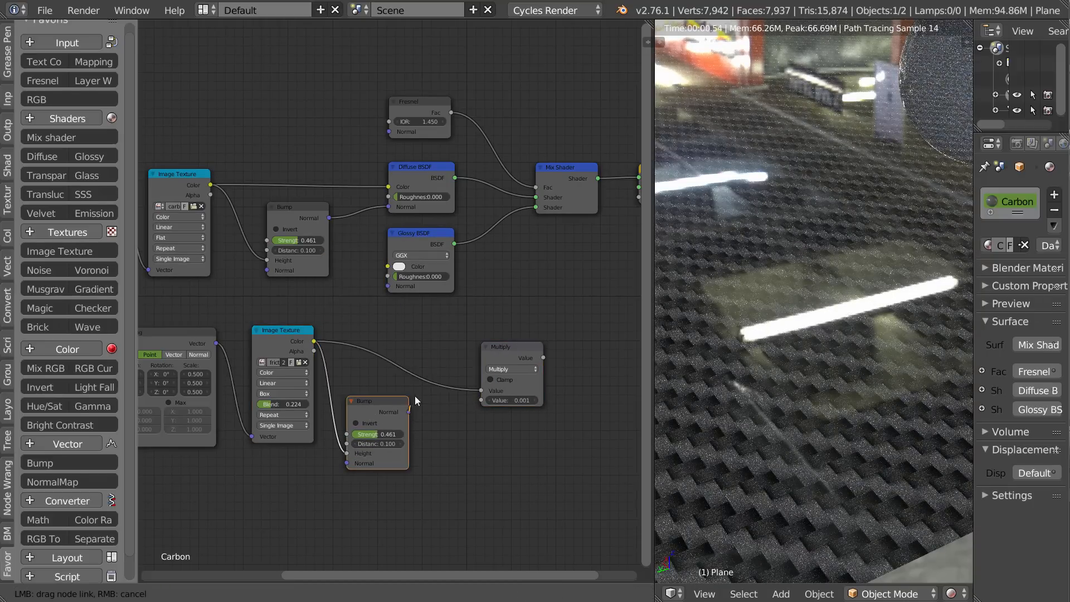
Shift the lower texture nodes and the duplicated Bump node horizontally so they line up beneath the carbon texture nodes.
{"action": "left_click_drag", "start_coordinate": [382, 286], "coordinate": [369, 343]}
{"action": "middle_click_drag", "start_coordinate": [369, 343], "coordinate": [504, 336]}
{"action": "key", "text": "b"}
{"action": "left_click_drag", "start_coordinate": [512, 308], "coordinate": [141, 459]}
{"action": "key", "text": "g"}
{"action": "key", "text": "x"}
{"action": "left_click", "coordinate": [320, 373]}
Connect the lower Bump node's normal to the Glossy BSDF and Fresnel nodes, and set its strength to 0.001.
{"action": "left_click_drag", "start_coordinate": [387, 332], "coordinate": [522, 278]}
{"action": "left_click_drag", "start_coordinate": [466, 337], "coordinate": [529, 125]}
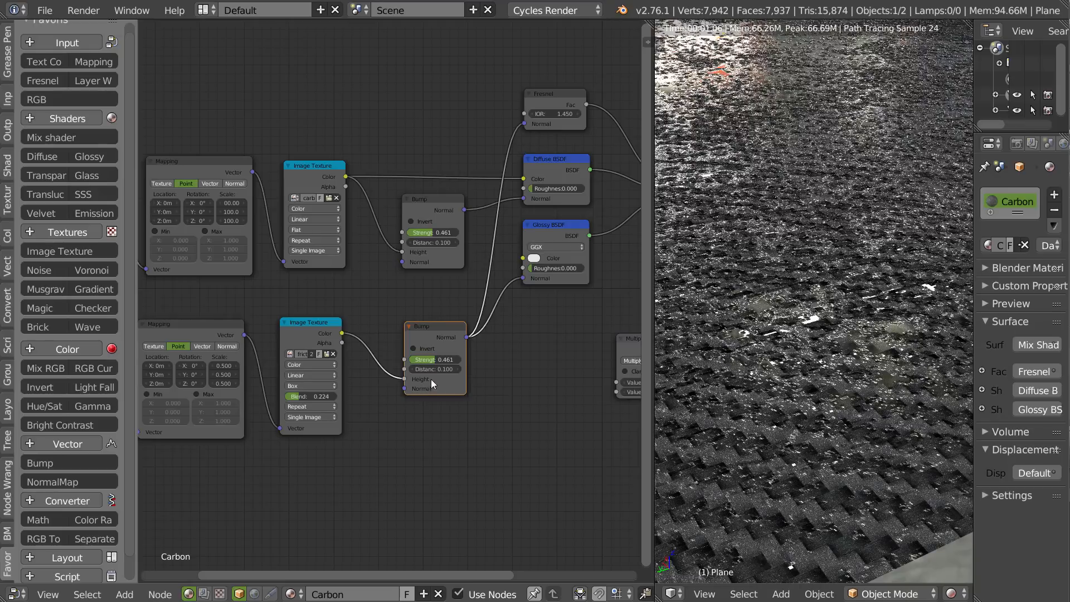
{"action": "left_click", "coordinate": [440, 359]}
{"action": "type", "text": ".01"}
{"action": "key", "text": "Return"}
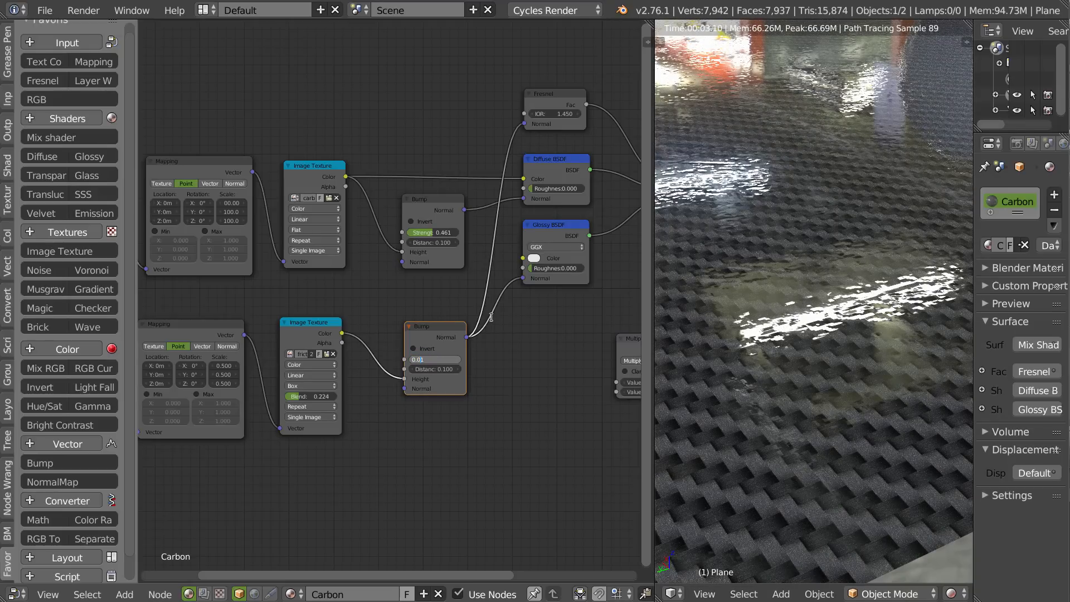
{"action": "type", "text": "0"}
{"action": "key", "text": "Return"}
{"action": "middle_click_drag", "start_coordinate": [834, 345], "coordinate": [794, 361]}
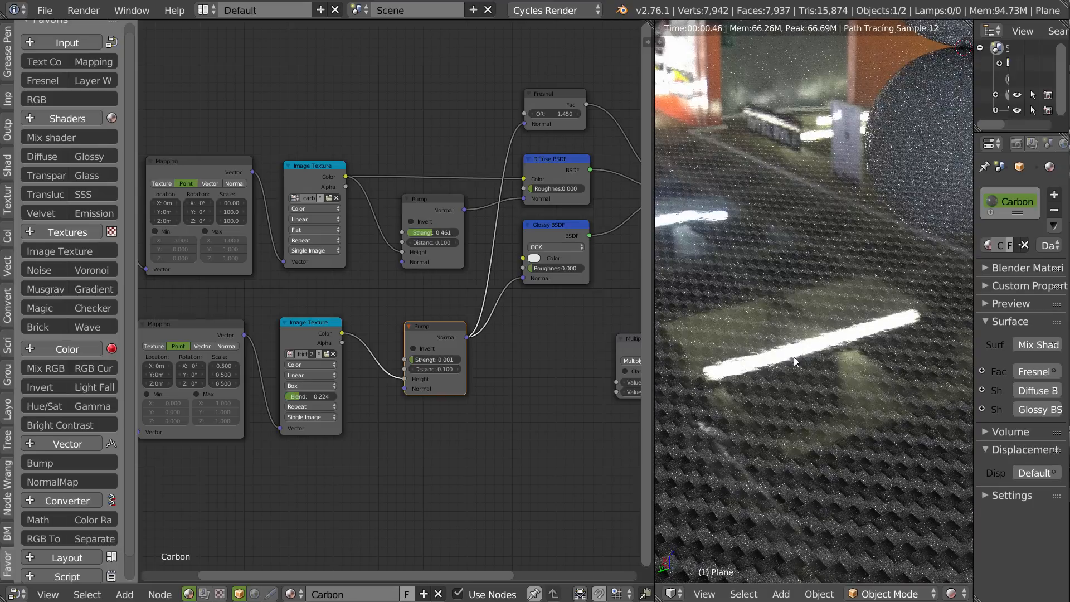
{"action": "left_click_drag", "start_coordinate": [429, 328], "coordinate": [427, 318]}
{"action": "left_click_drag", "start_coordinate": [556, 229], "coordinate": [562, 233]}
Select the sphere and assign the Carbon material to it in place of Plastic_Base.
{"action": "scroll", "coordinate": [817, 333], "scroll_direction": "down", "scroll_amount": 3}
{"action": "middle_click_drag", "start_coordinate": [835, 182], "coordinate": [744, 233], "text": "shift"}
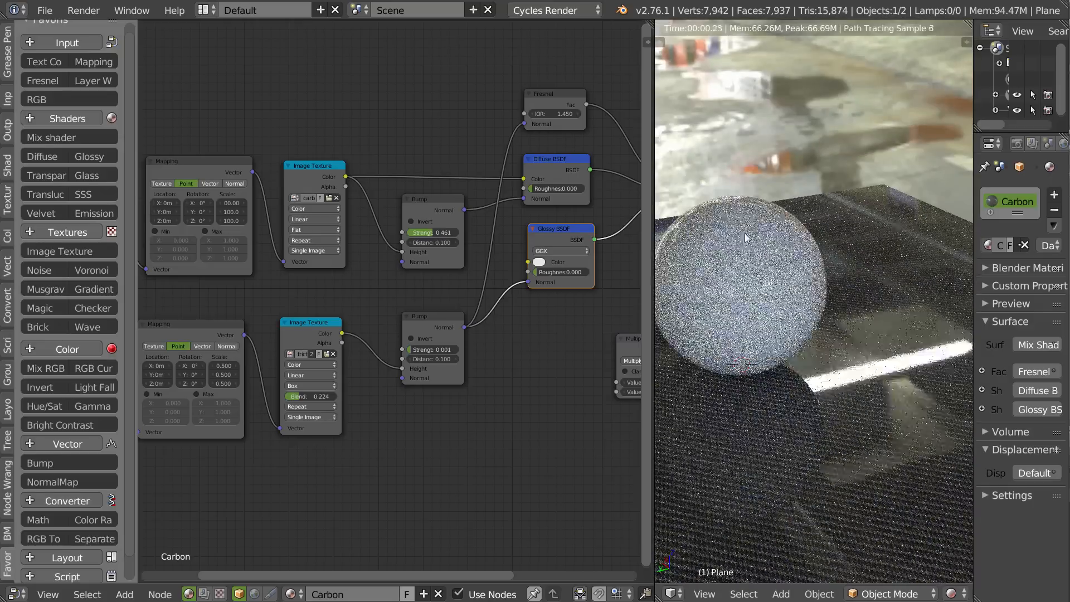
{"action": "right_click", "coordinate": [746, 235]}
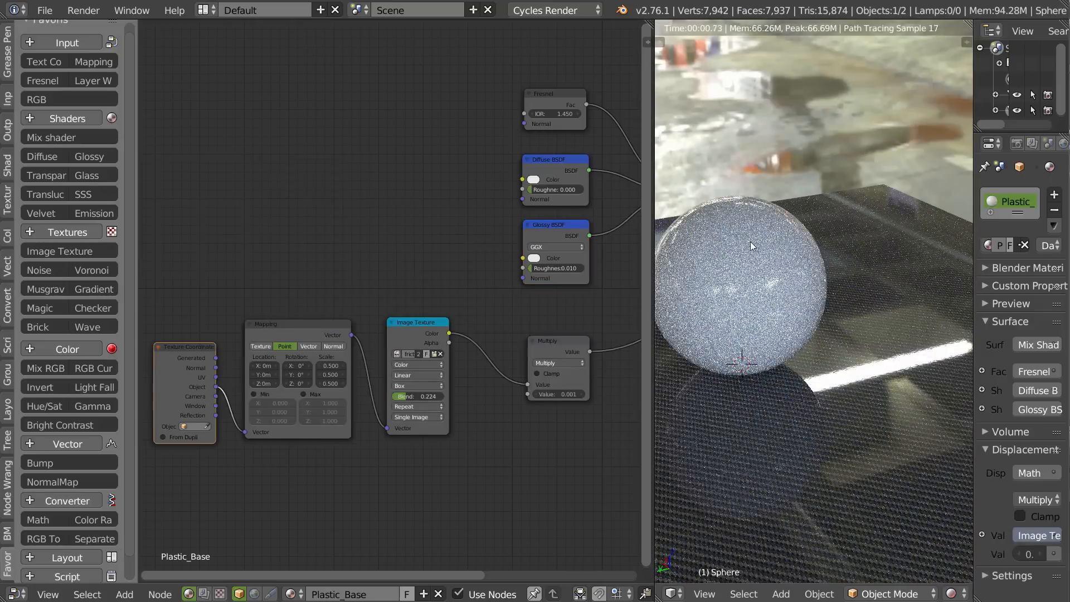
{"action": "left_click", "coordinate": [984, 245]}
{"action": "left_click", "coordinate": [842, 269]}
{"action": "middle_click_drag", "start_coordinate": [747, 286], "coordinate": [802, 313], "text": "shift"}
{"action": "scroll", "coordinate": [853, 239], "scroll_direction": "up", "scroll_amount": 4}
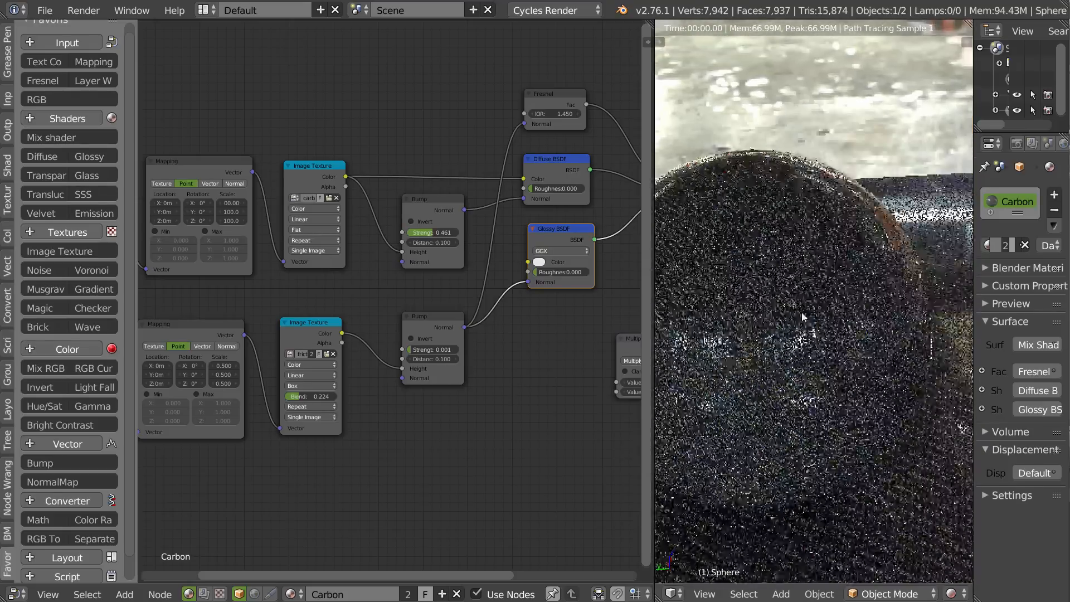
Set the Glossy BSDF's roughness to 0.001.
{"action": "scroll", "coordinate": [497, 287], "scroll_direction": "up", "scroll_amount": 7}
{"action": "middle_click_drag", "start_coordinate": [497, 286], "coordinate": [366, 303]}
{"action": "left_click", "coordinate": [435, 279]}
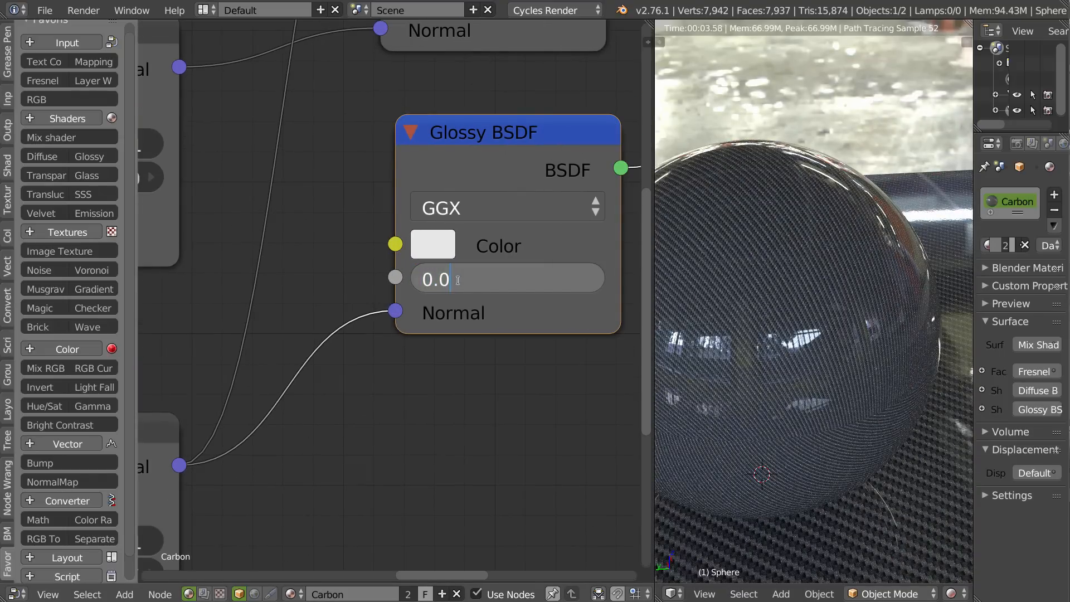
{"action": "type", "text": "0.001"}
{"action": "key", "text": "Return"}
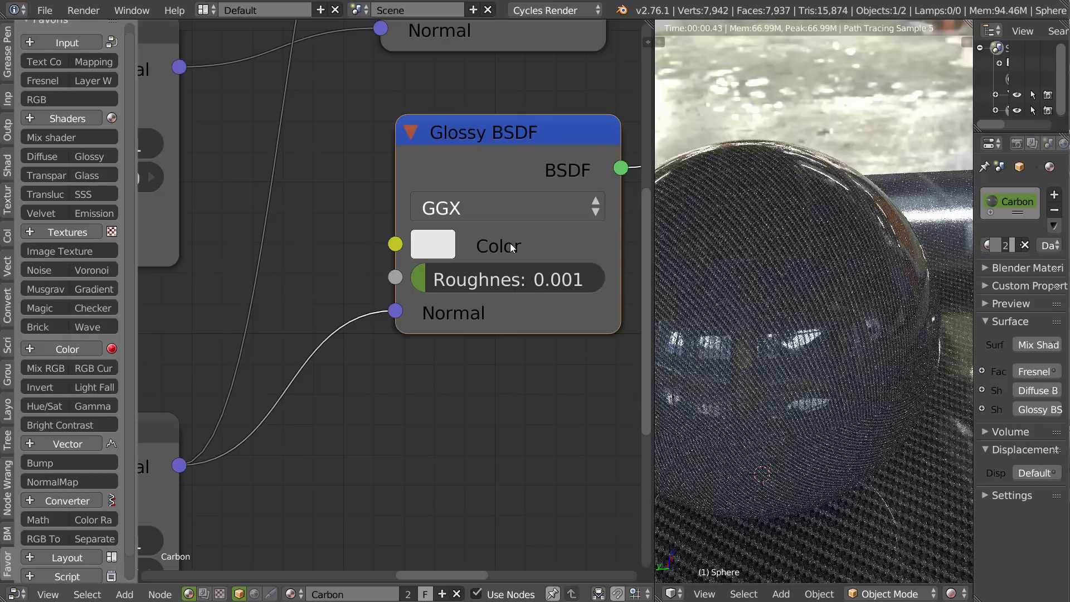
Set the Glossy BSDF's roughness to 0.010 and check the reflections on the sphere.
{"action": "left_click", "coordinate": [473, 278]}
{"action": "left_click", "coordinate": [455, 280]}
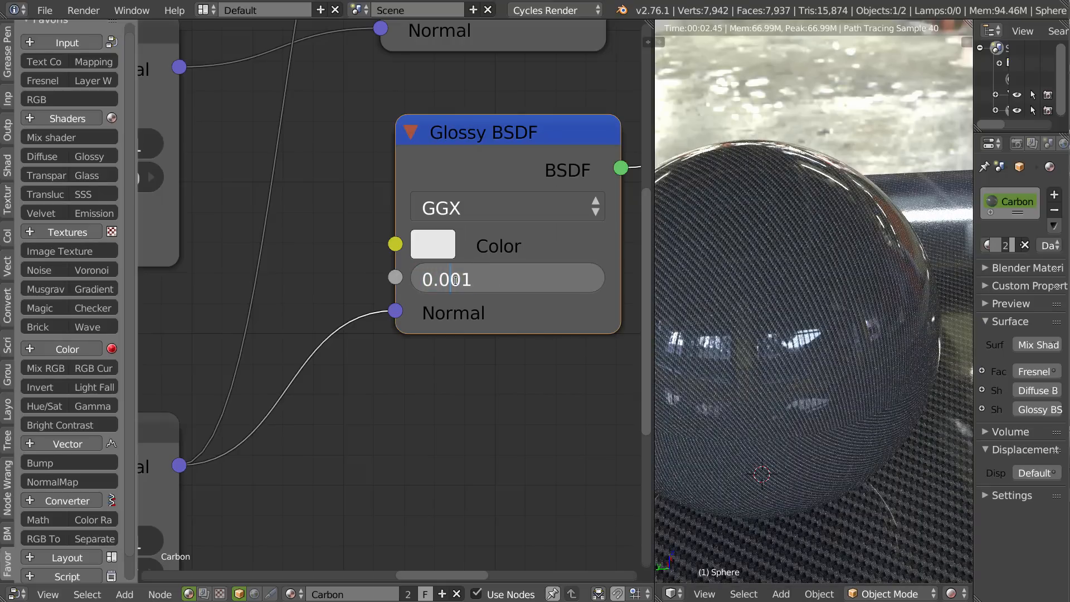
{"action": "key", "text": "Return"}
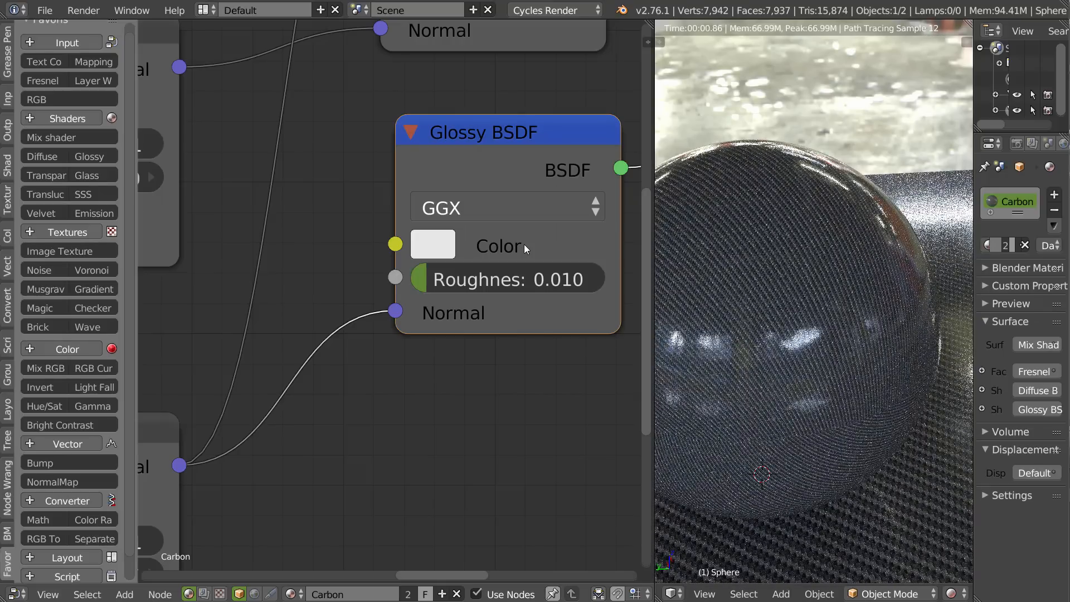
{"action": "middle_click_drag", "start_coordinate": [773, 303], "coordinate": [736, 304]}
Preview the carbon Image Texture alone on the sphere.
{"action": "scroll", "coordinate": [499, 250], "scroll_direction": "down", "scroll_amount": 10}
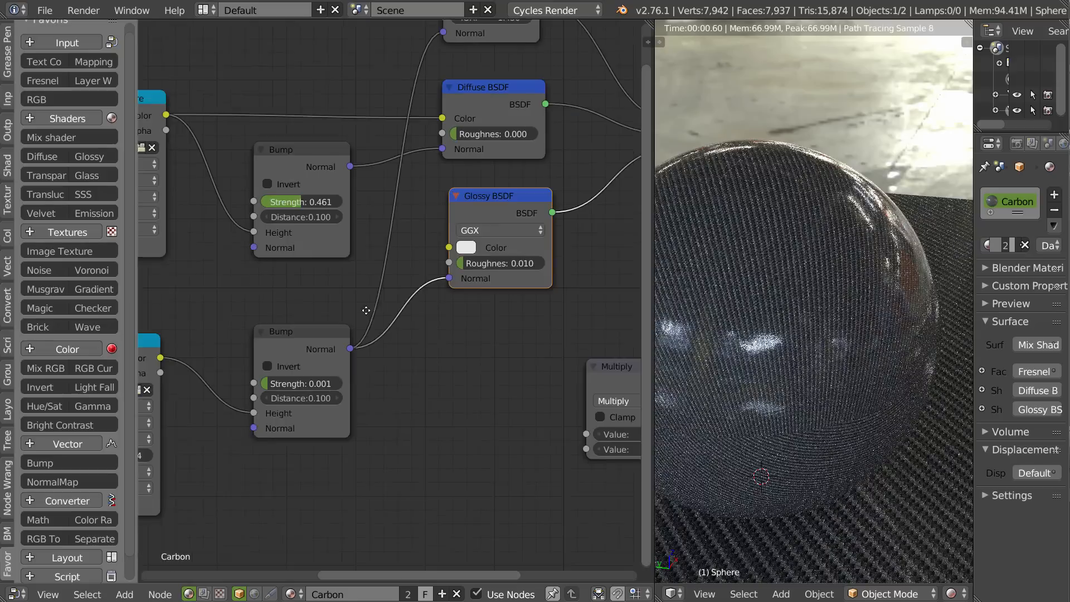
{"action": "middle_click_drag", "start_coordinate": [294, 278], "coordinate": [578, 284]}
{"action": "middle_click_drag", "start_coordinate": [395, 413], "coordinate": [518, 329]}
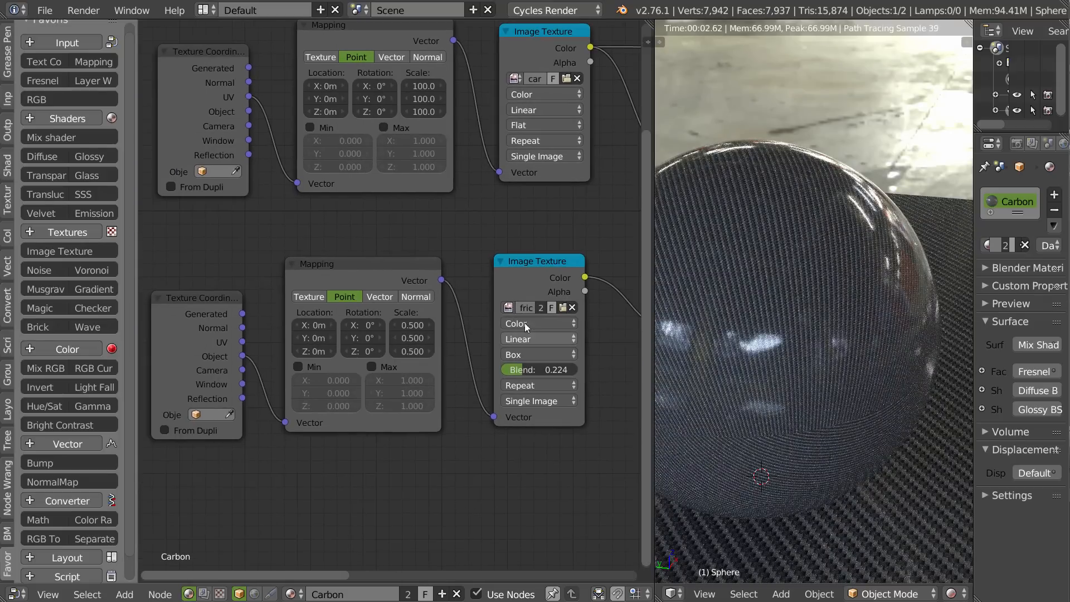
{"action": "middle_click_drag", "start_coordinate": [608, 89], "coordinate": [412, 248]}
{"action": "left_click", "coordinate": [339, 202], "text": "ctrl+shift"}
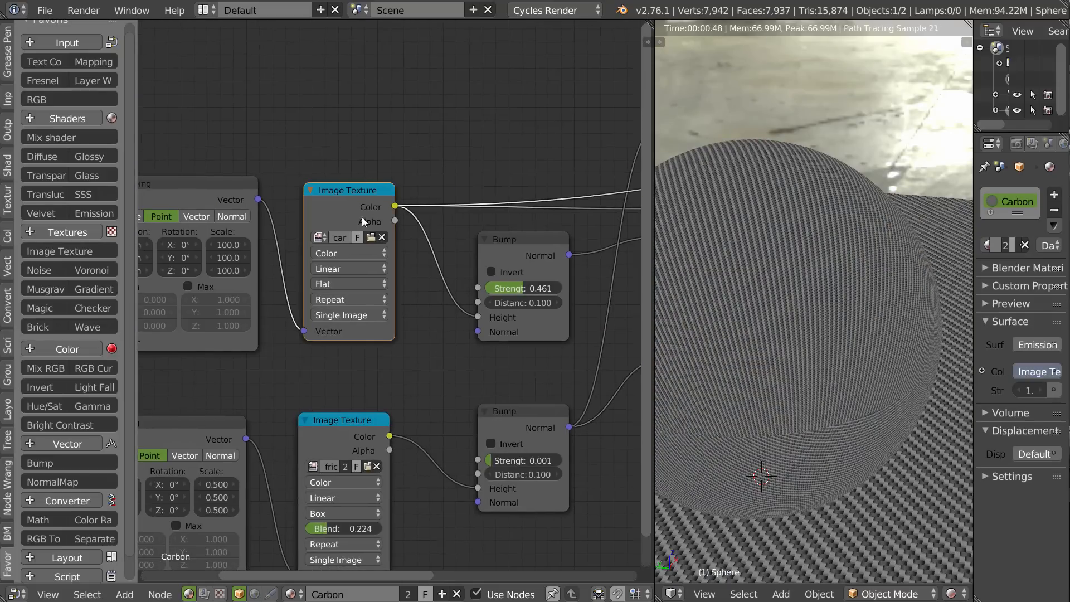
Feed the carbon Mapping node from the Object texture coordinates and set the carbon Image Texture's projection to Box.
{"action": "middle_click_drag", "start_coordinate": [339, 202], "coordinate": [471, 170]}
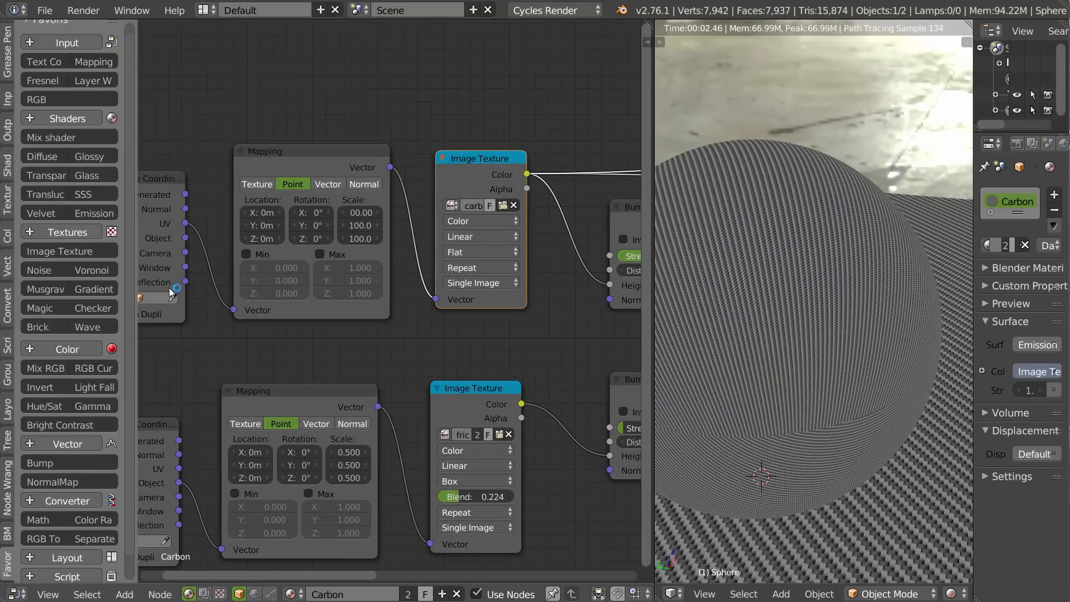
{"action": "middle_click_drag", "start_coordinate": [173, 226], "coordinate": [251, 215]}
{"action": "left_click_drag", "start_coordinate": [264, 227], "coordinate": [311, 298]}
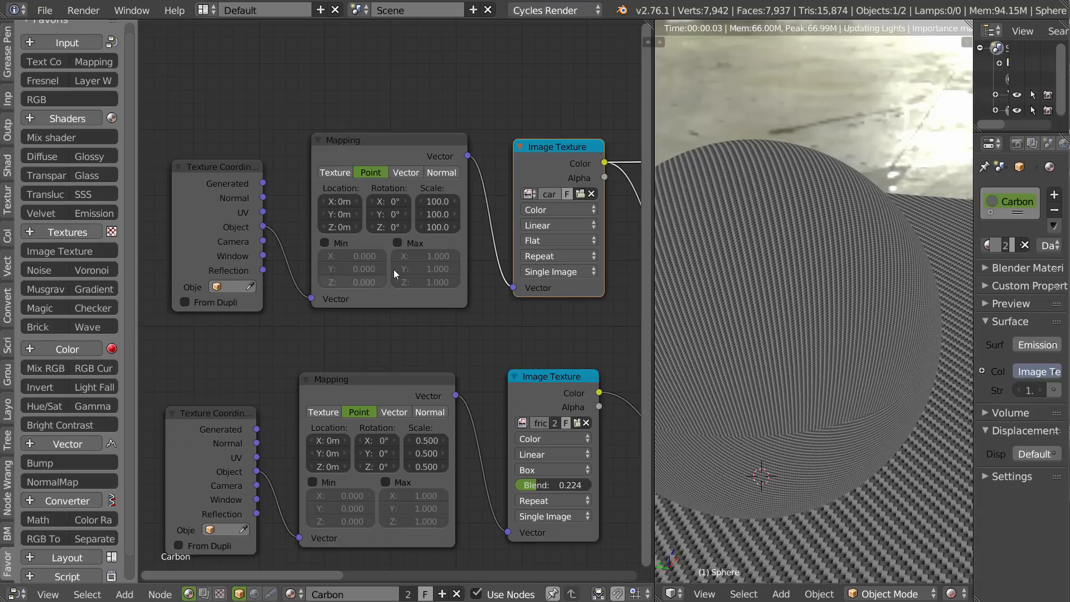
{"action": "left_click", "coordinate": [537, 239]}
{"action": "left_click", "coordinate": [544, 211]}
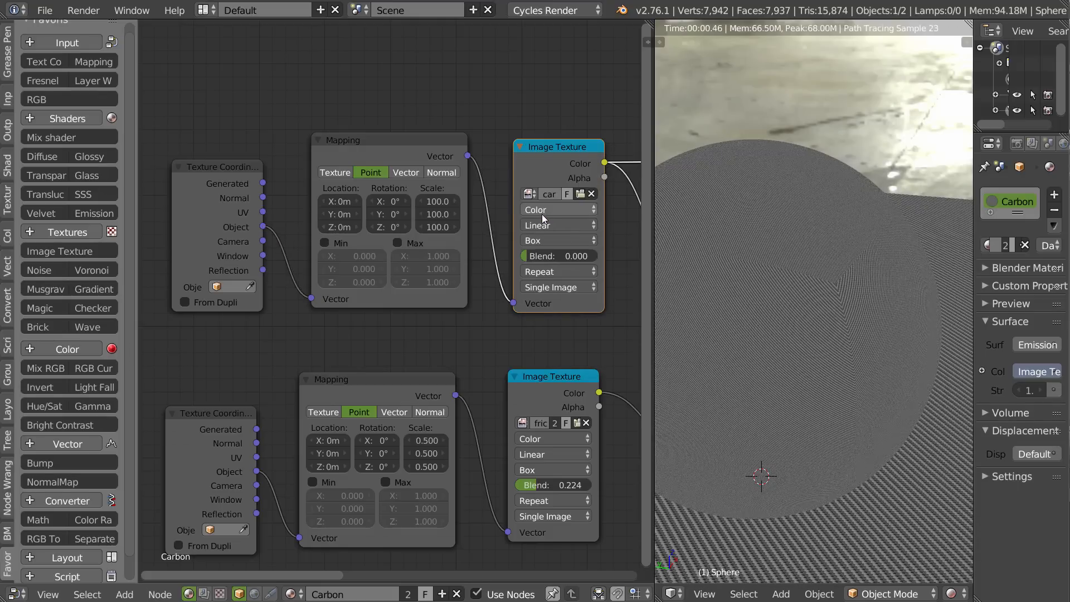
Set the carbon Mapping node's scale to 50 on all three axes.
{"action": "middle_click_drag", "start_coordinate": [507, 236], "coordinate": [474, 235]}
{"action": "left_click", "coordinate": [404, 200]}
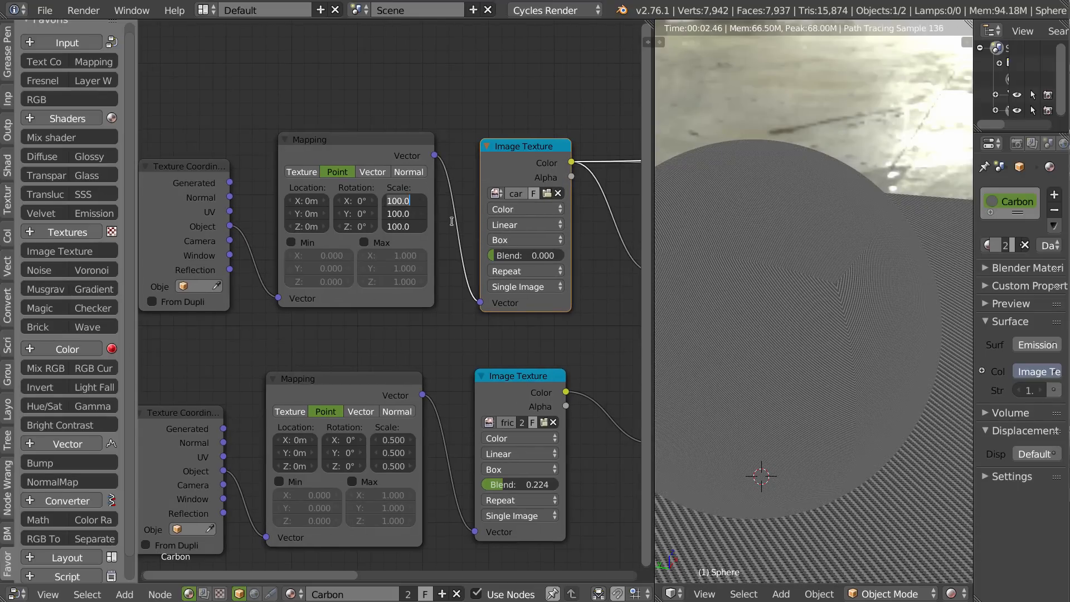
{"action": "type", "text": "50"}
{"action": "key", "text": "Return"}
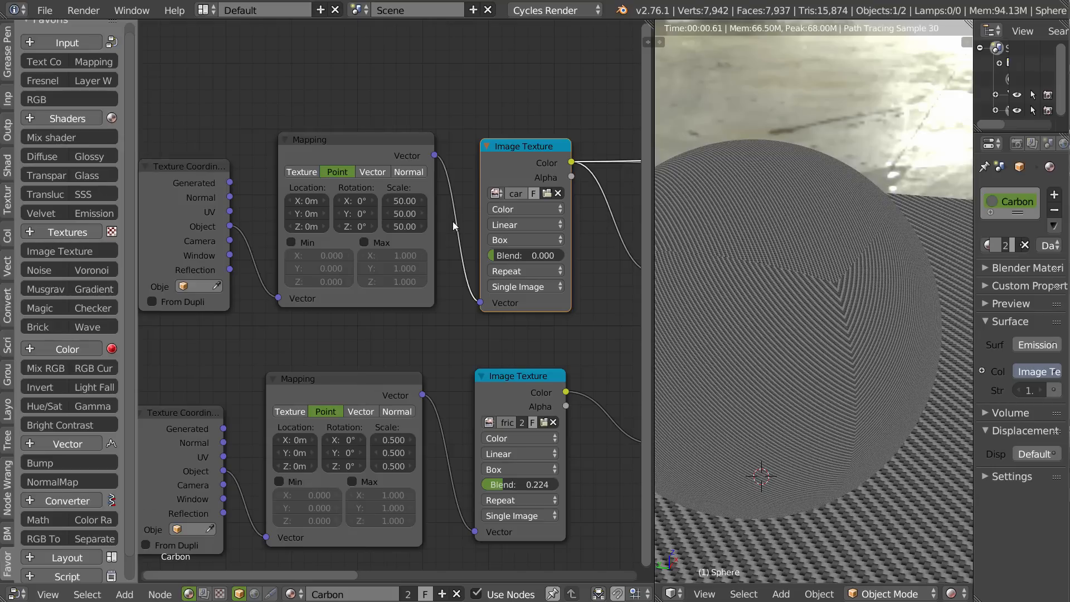
Set the carbon Image Texture's box blend to 0.053 to soften the projection seams on the sphere.
{"action": "scroll", "coordinate": [758, 300], "scroll_direction": "up", "scroll_amount": 10}
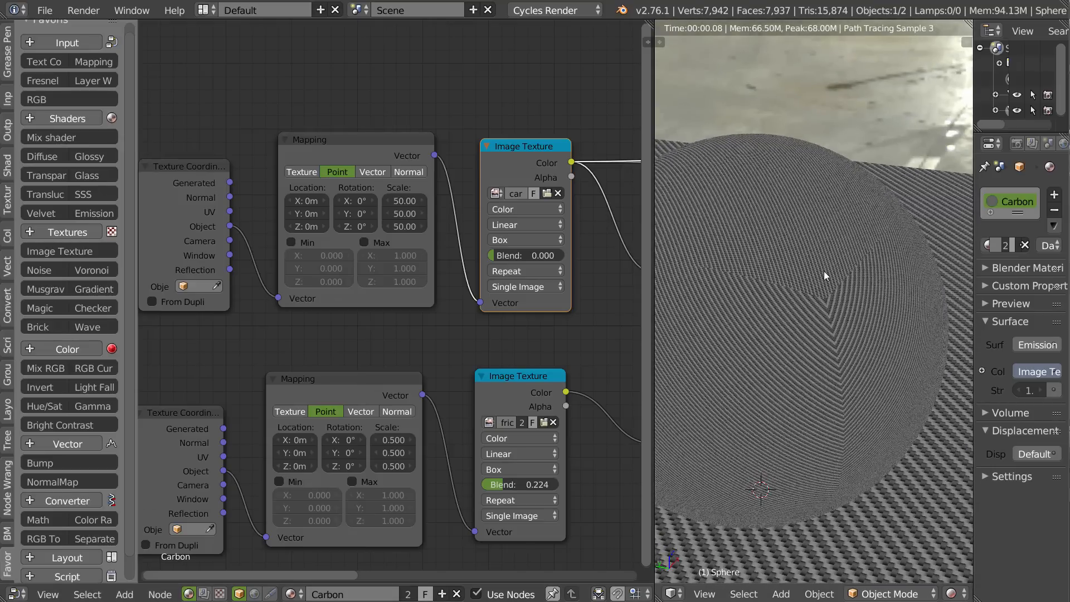
{"action": "mouse_move", "coordinate": [511, 255]}
{"action": "left_mouse_down"}
{"action": "mouse_move", "coordinate": [539, 255]}
{"action": "mouse_move", "coordinate": [503, 255]}
{"action": "left_mouse_up"}
{"action": "left_click_drag", "start_coordinate": [525, 256], "coordinate": [526, 256]}
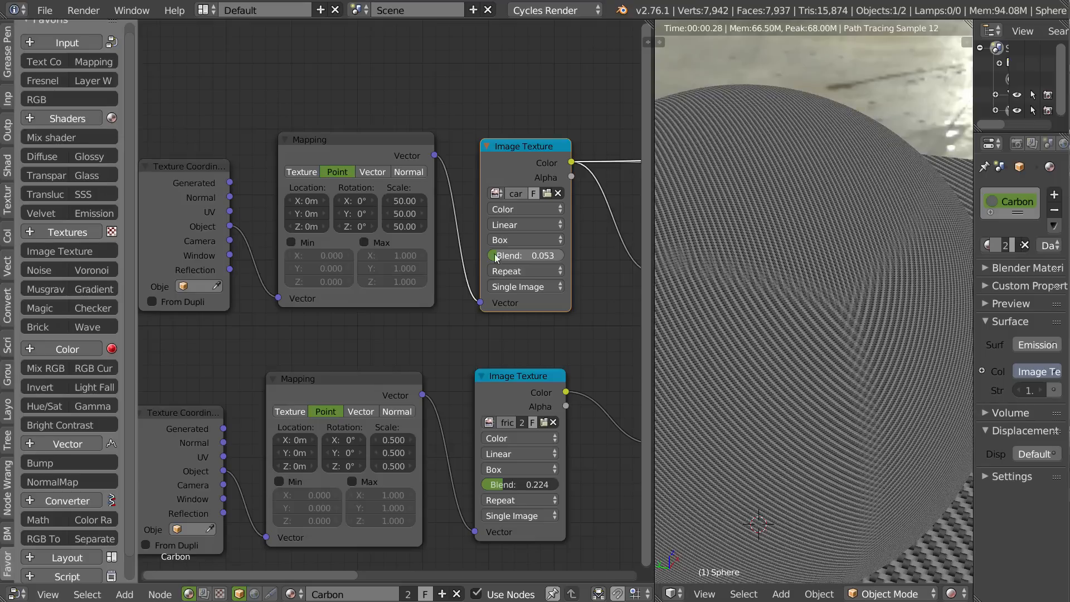
Preview the full Mix Shader again and inspect the finished carbon material on the sphere and plane.
{"action": "middle_click_drag", "start_coordinate": [585, 289], "coordinate": [254, 269]}
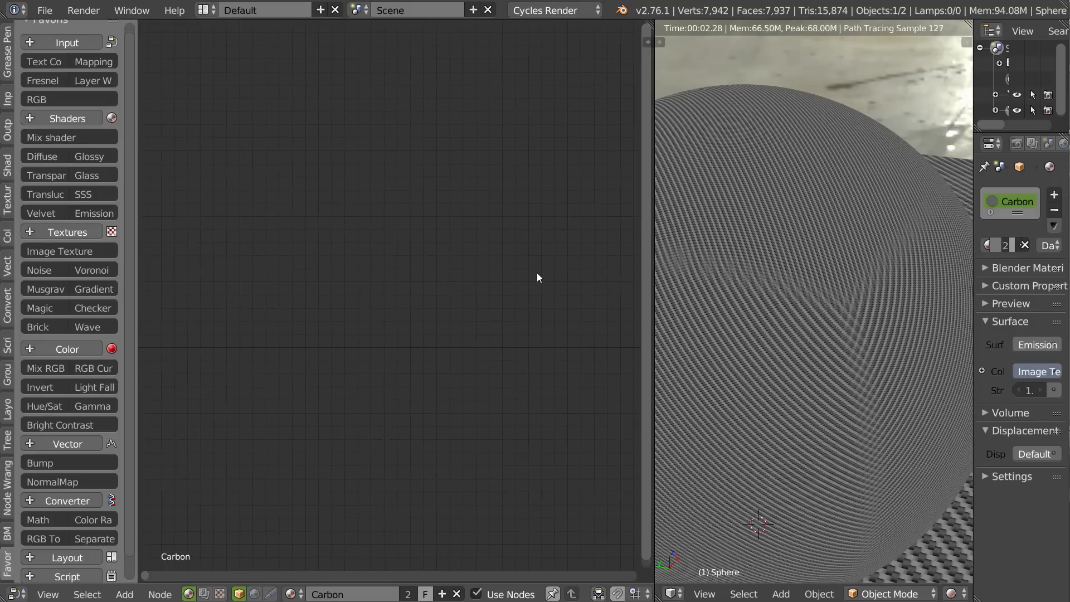
{"action": "scroll", "coordinate": [510, 280], "scroll_direction": "down", "scroll_amount": 2}
{"action": "scroll", "coordinate": [359, 266], "scroll_direction": "down", "scroll_amount": 1}
{"action": "middle_click_drag", "start_coordinate": [416, 276], "coordinate": [166, 268]}
{"action": "left_click", "coordinate": [409, 251], "text": "ctrl+shift"}
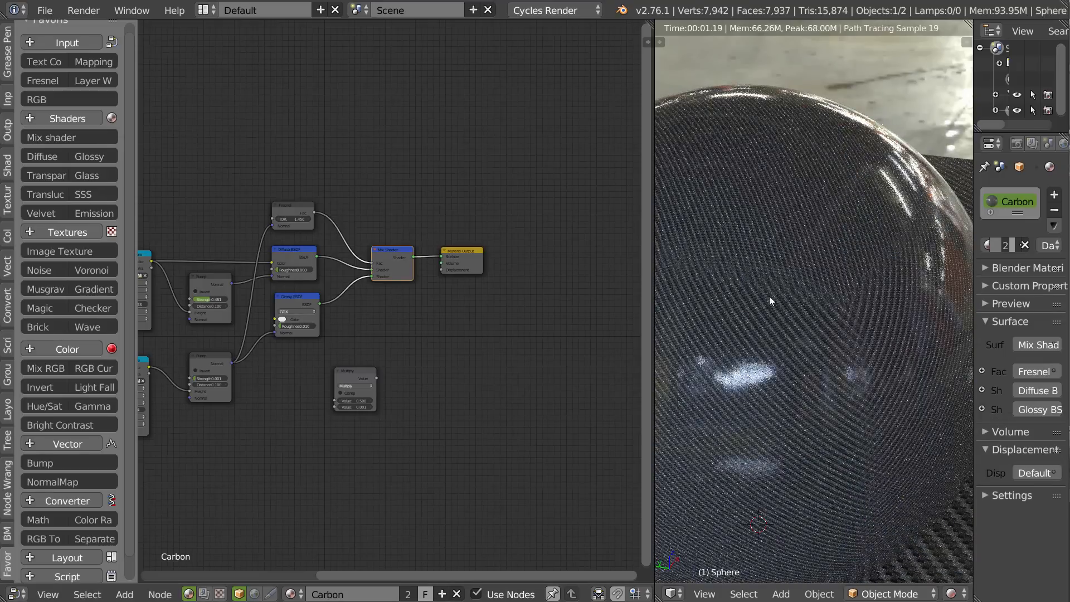
{"action": "middle_click_drag", "start_coordinate": [842, 296], "coordinate": [878, 283]}
{"action": "middle_click_drag", "start_coordinate": [766, 283], "coordinate": [775, 310]}
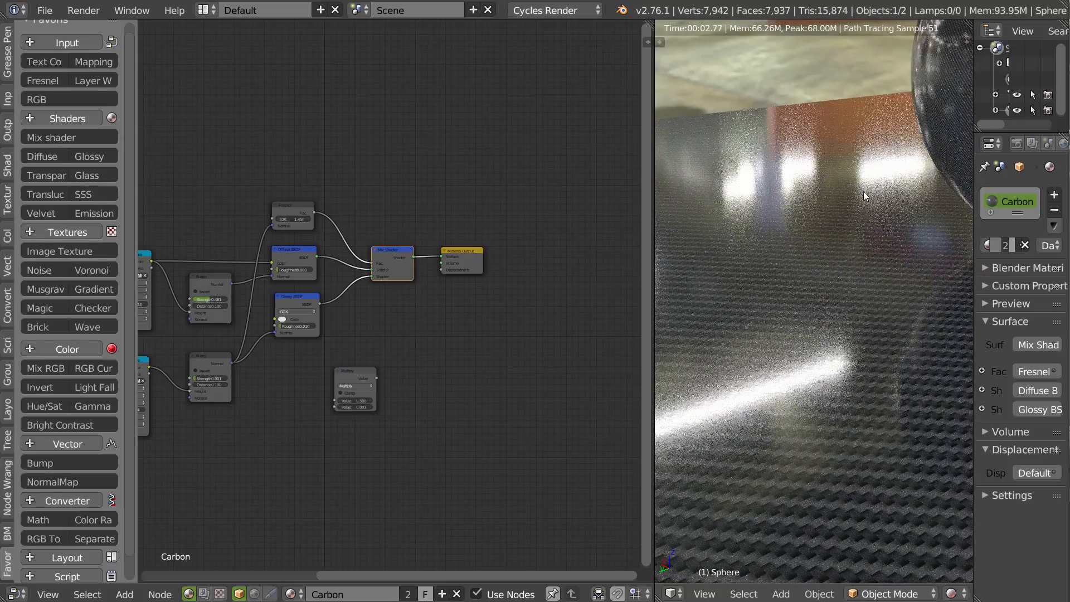
Delete the unused Multiply node from the Carbon material.
{"action": "scroll", "coordinate": [225, 398], "scroll_direction": "up", "scroll_amount": 5}
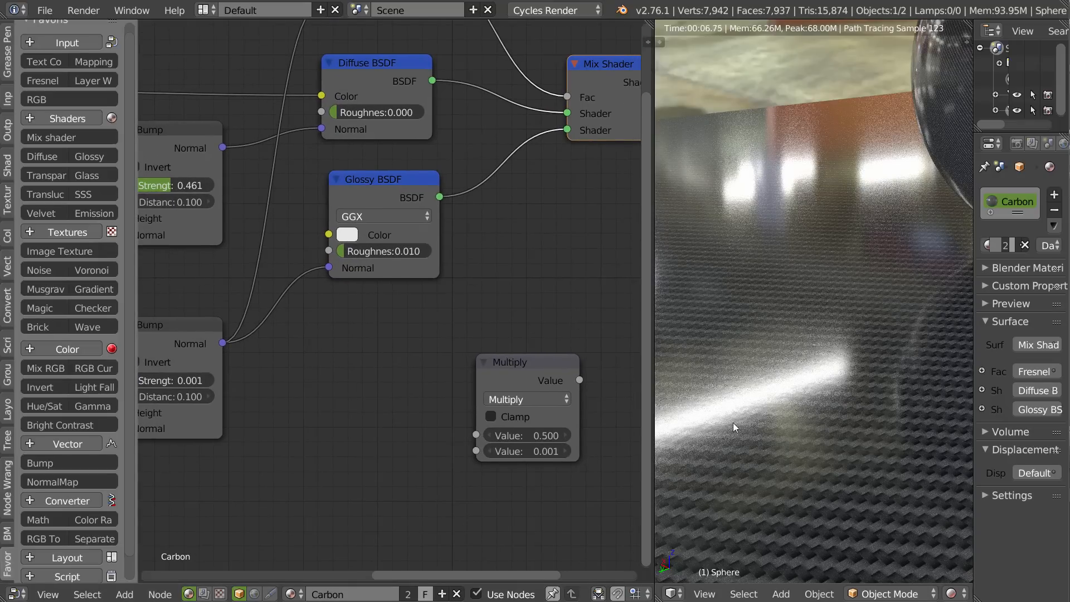
{"action": "left_click", "coordinate": [508, 362]}
{"action": "key", "text": "x"}
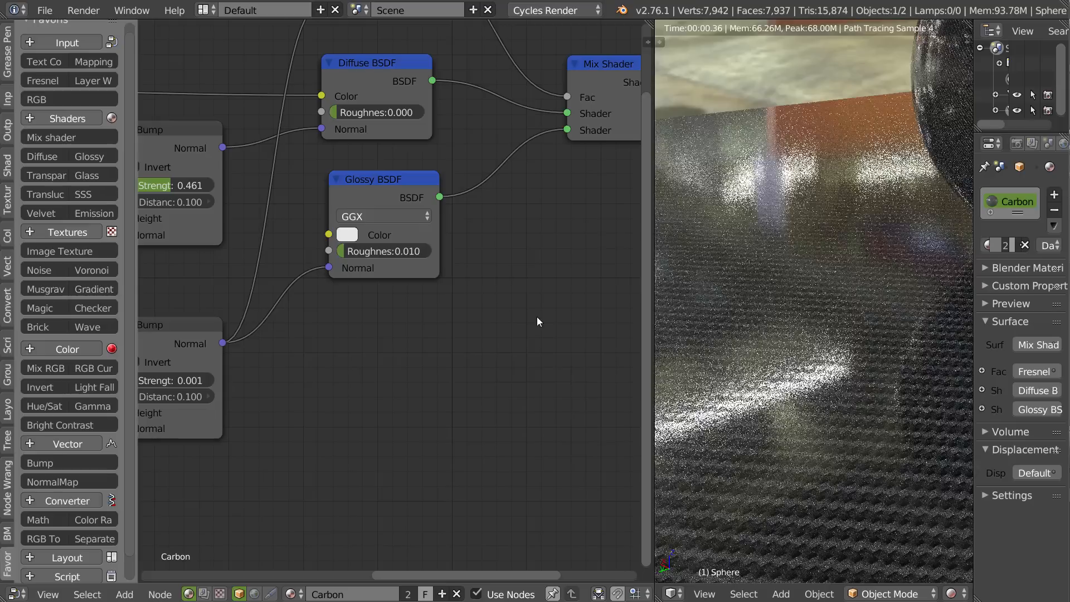
Reposition the Glossy BSDF and Diffuse BSDF nodes to tidy the layout beneath the Fresnel node.
{"action": "left_click_drag", "start_coordinate": [415, 194], "coordinate": [416, 212]}
{"action": "scroll", "coordinate": [507, 225], "scroll_direction": "down", "scroll_amount": 2}
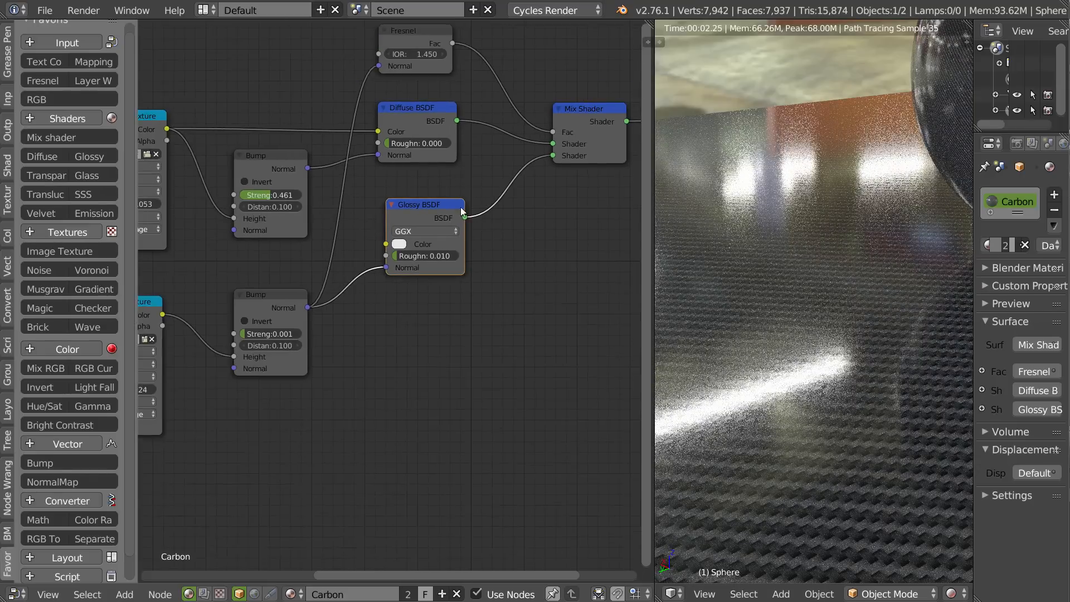
{"action": "middle_click_drag", "start_coordinate": [461, 208], "coordinate": [460, 296]}
{"action": "left_click_drag", "start_coordinate": [422, 202], "coordinate": [423, 196]}
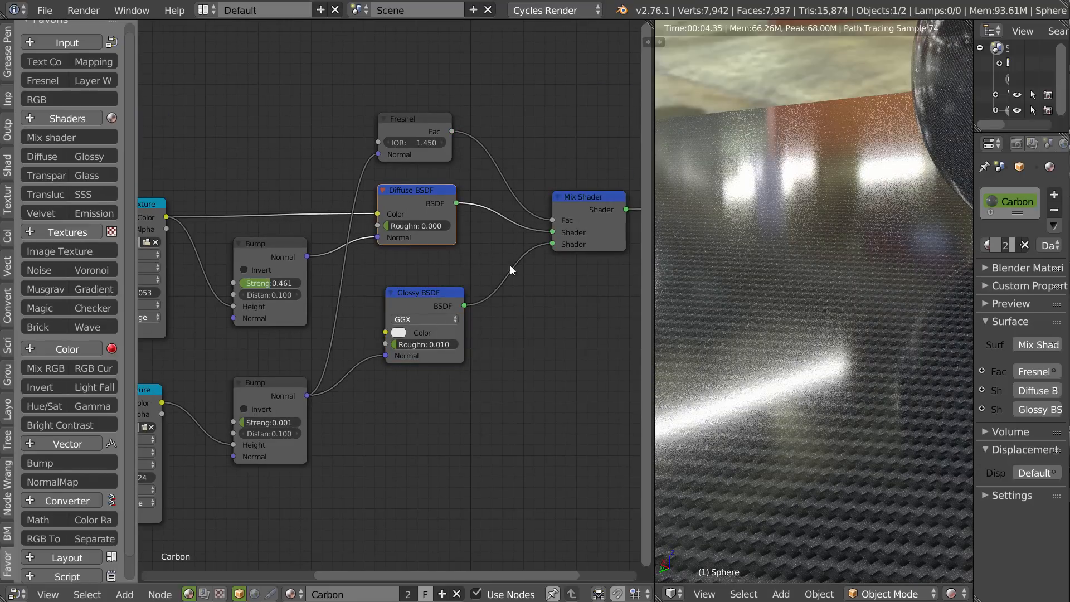
Add an Anisotropic BSDF node above the carbon Bump node in the Carbon material.
{"action": "middle_click_drag", "start_coordinate": [509, 265], "coordinate": [572, 242]}
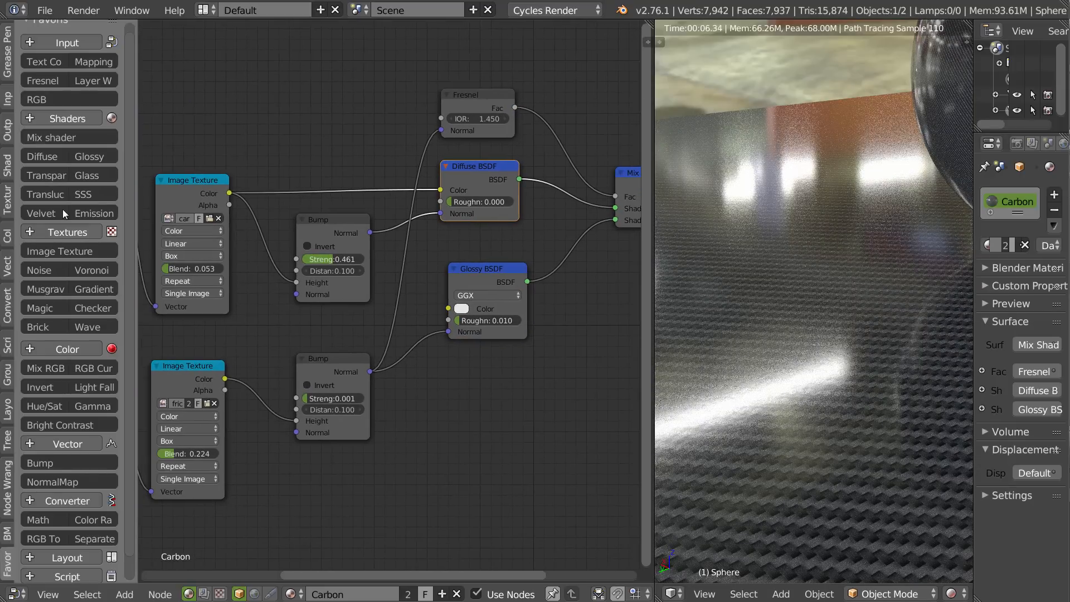
{"action": "left_click", "coordinate": [62, 117]}
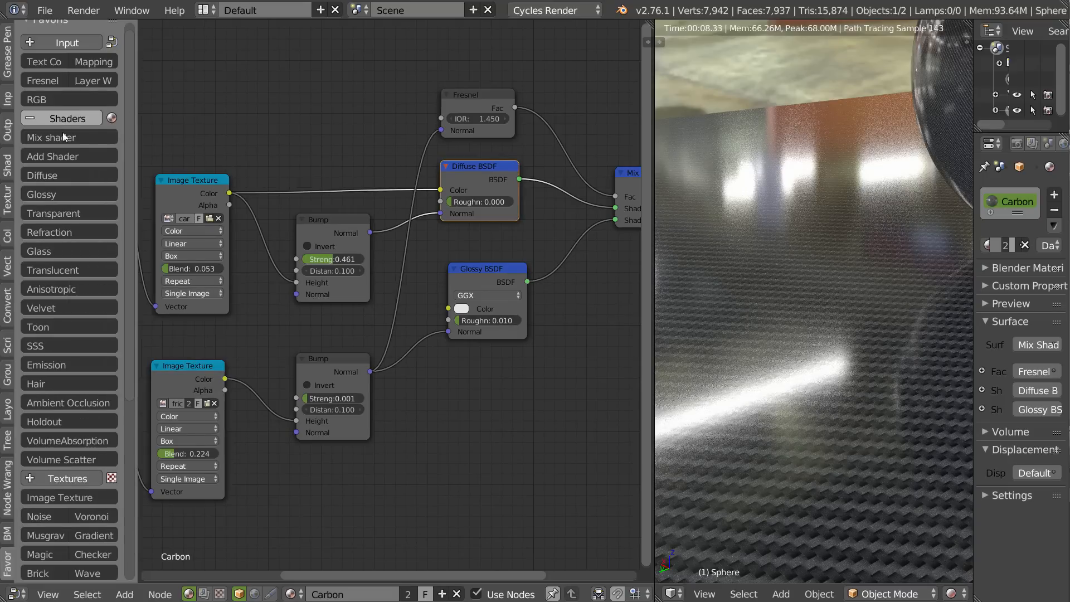
{"action": "left_click", "coordinate": [52, 289]}
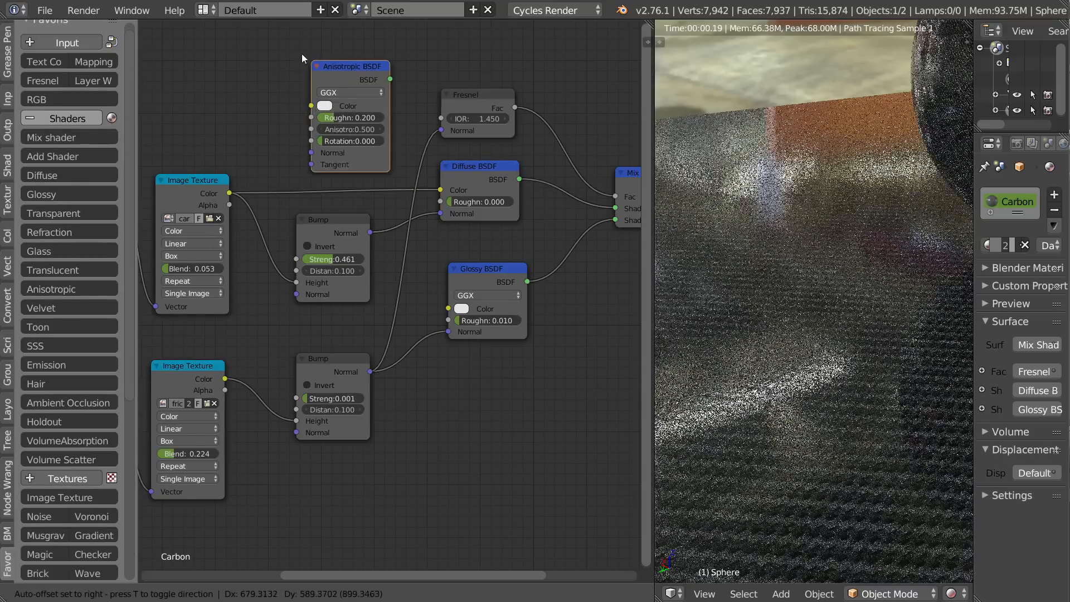
Link the Anisotropic BSDF into the Mix Shader's first shader input, feeding it the carbon texture's color and the carbon Bump's normal.
{"action": "left_click_drag", "start_coordinate": [385, 64], "coordinate": [616, 208]}
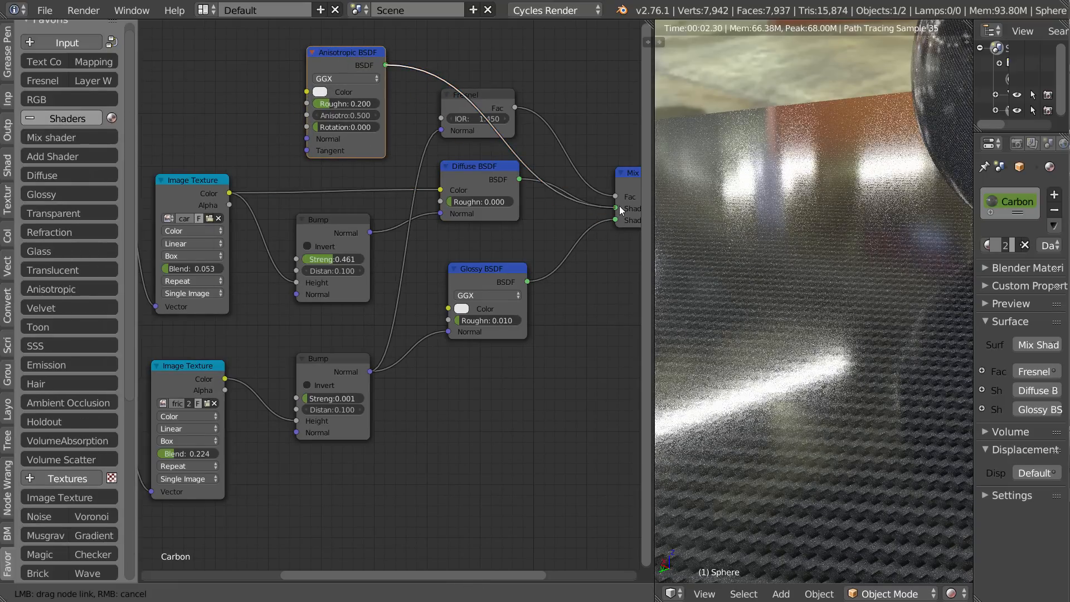
{"action": "left_click_drag", "start_coordinate": [229, 193], "coordinate": [306, 91]}
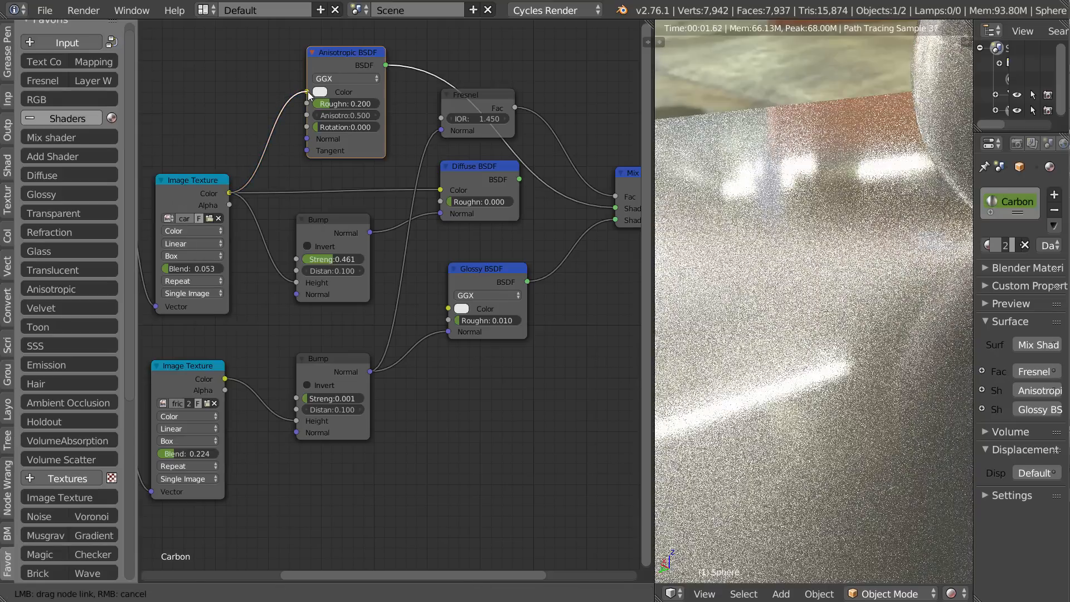
{"action": "left_click_drag", "start_coordinate": [369, 233], "coordinate": [306, 139]}
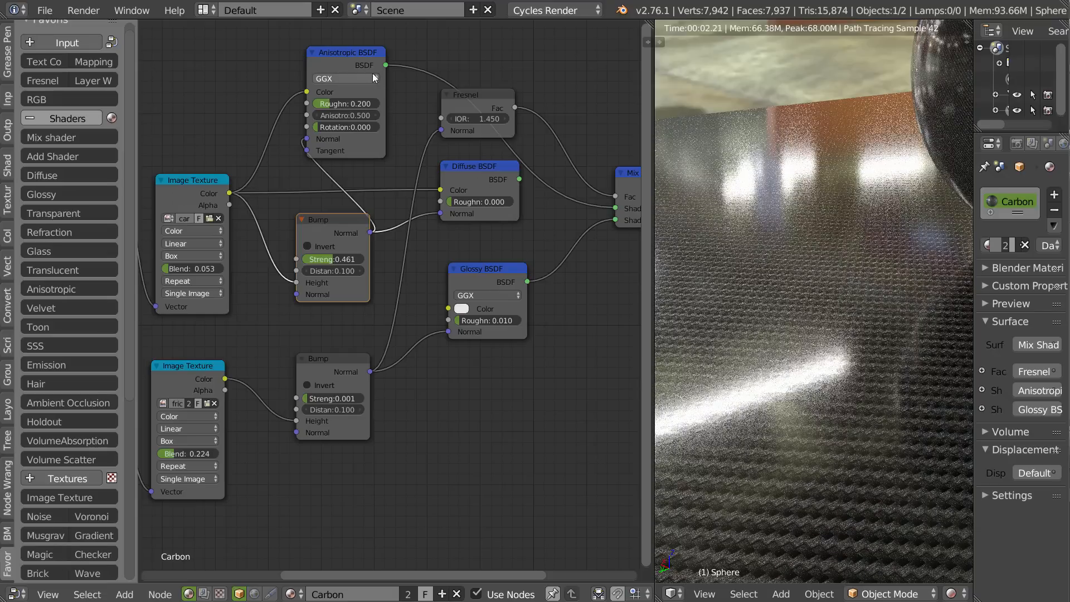
Preview the Anisotropic BSDF alone, cut its Bump normal link and examine the carbon reflections on the sphere and plane.
{"action": "left_click", "coordinate": [353, 55], "text": "ctrl+shift"}
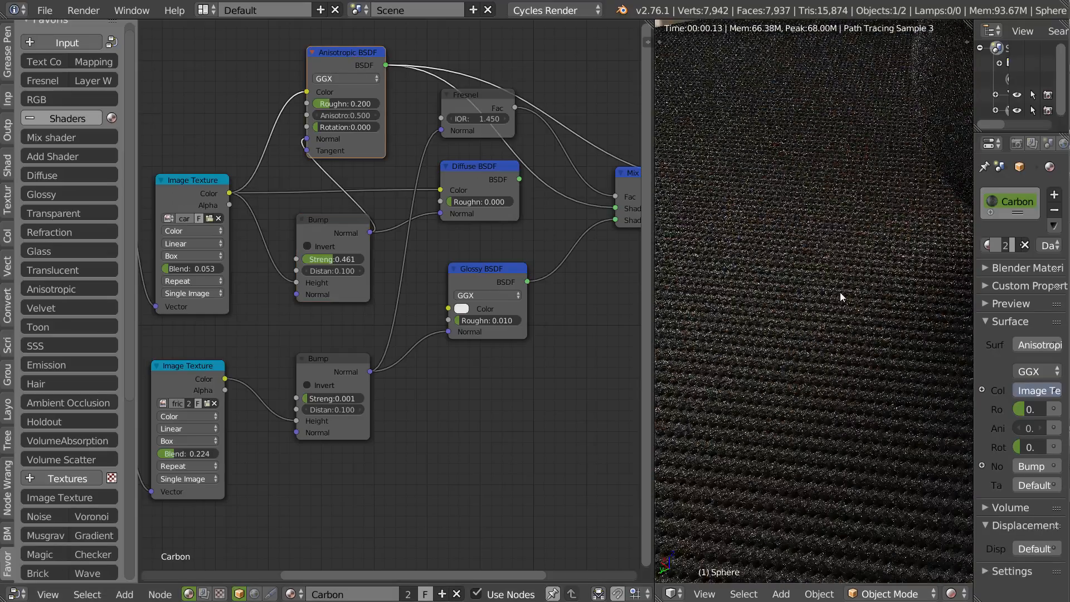
{"action": "left_click_drag", "start_coordinate": [312, 176], "coordinate": [301, 178], "text": "ctrl"}
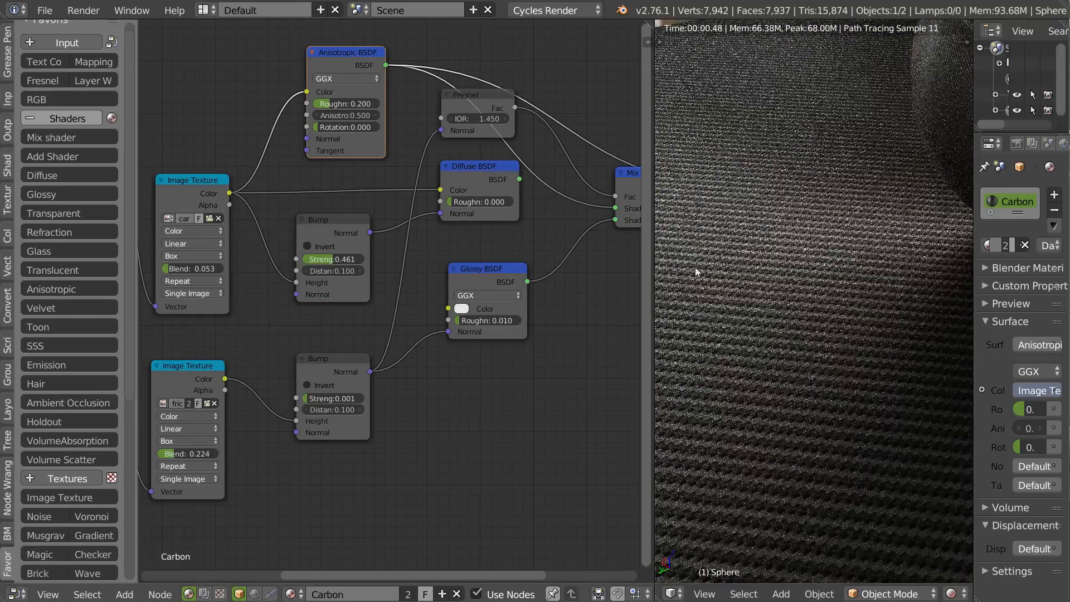
{"action": "middle_click_drag", "start_coordinate": [904, 293], "coordinate": [758, 355], "text": "shift"}
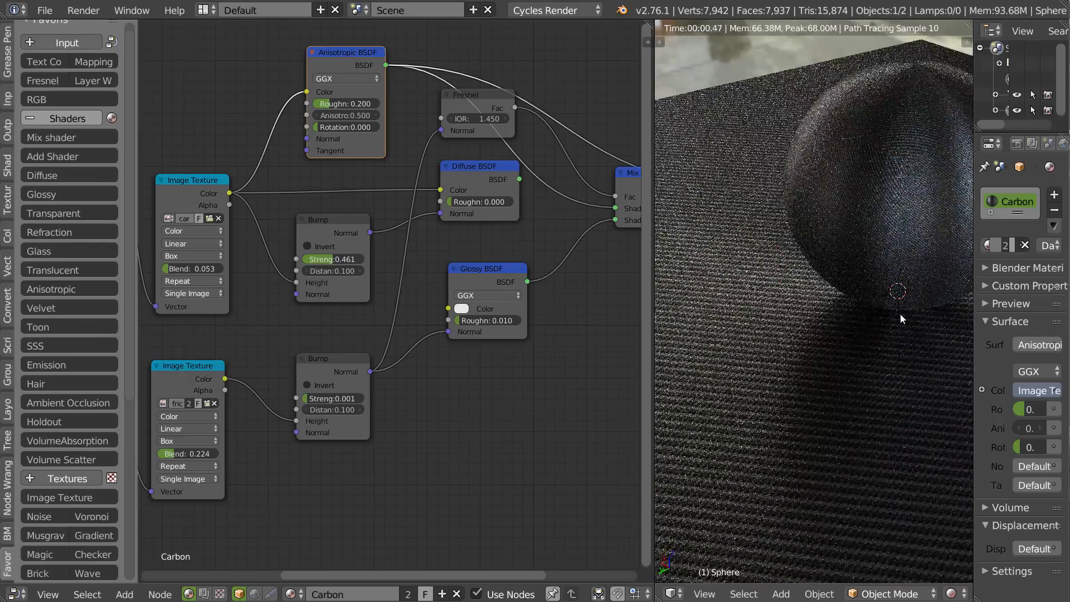
{"action": "middle_click_drag", "start_coordinate": [900, 313], "coordinate": [864, 288]}
{"action": "middle_click_drag", "start_coordinate": [780, 273], "coordinate": [752, 306]}
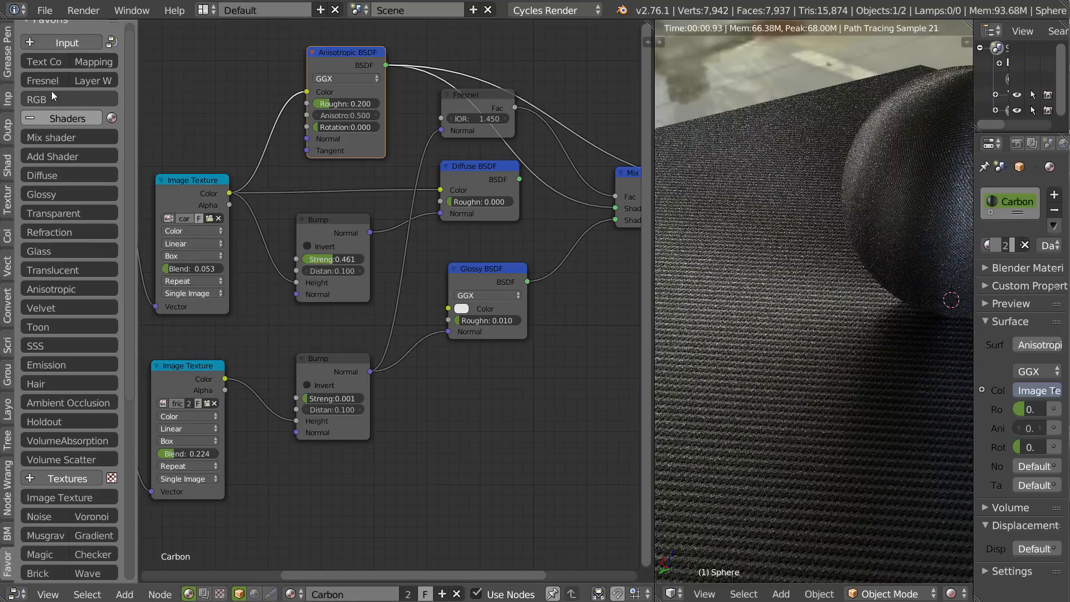
Add a Tangent input node and link its output to the Anisotropic BSDF's Tangent input.
{"action": "left_click", "coordinate": [51, 42]}
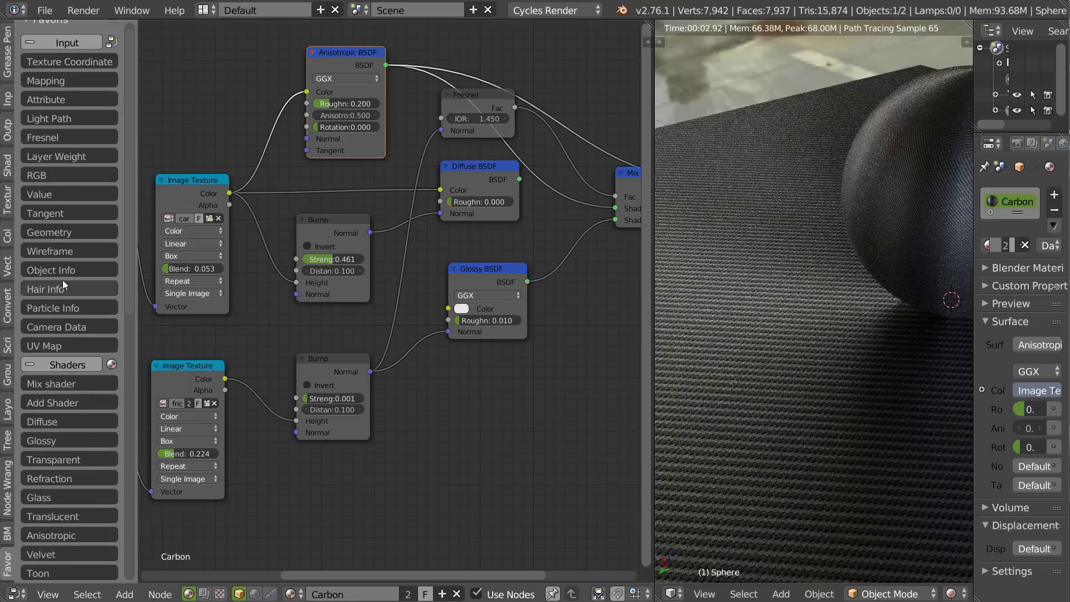
{"action": "left_click", "coordinate": [63, 215]}
{"action": "left_click", "coordinate": [162, 70]}
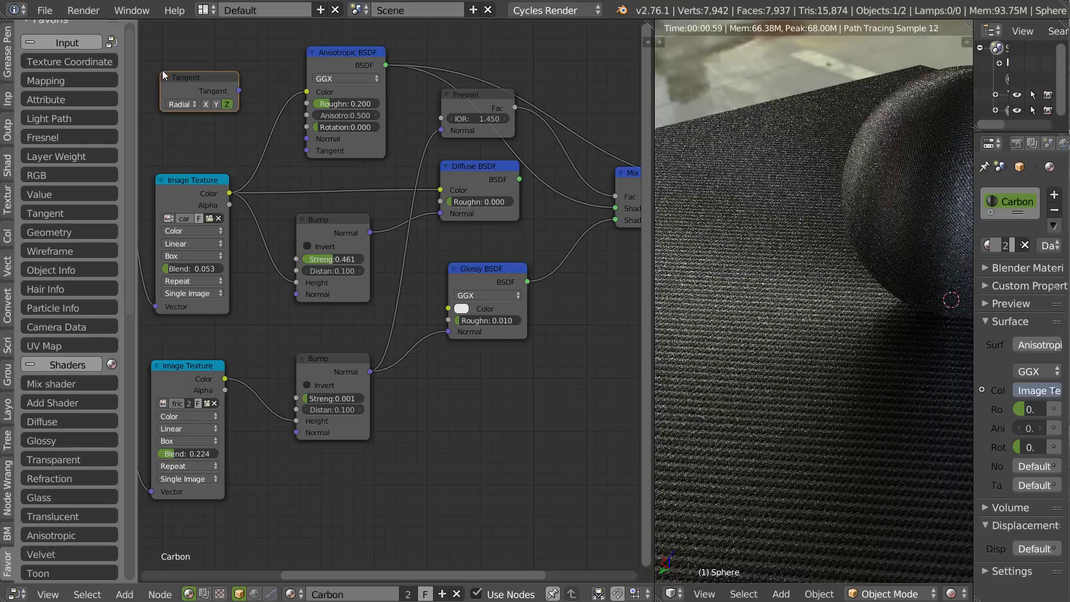
{"action": "left_click_drag", "start_coordinate": [238, 90], "coordinate": [313, 150]}
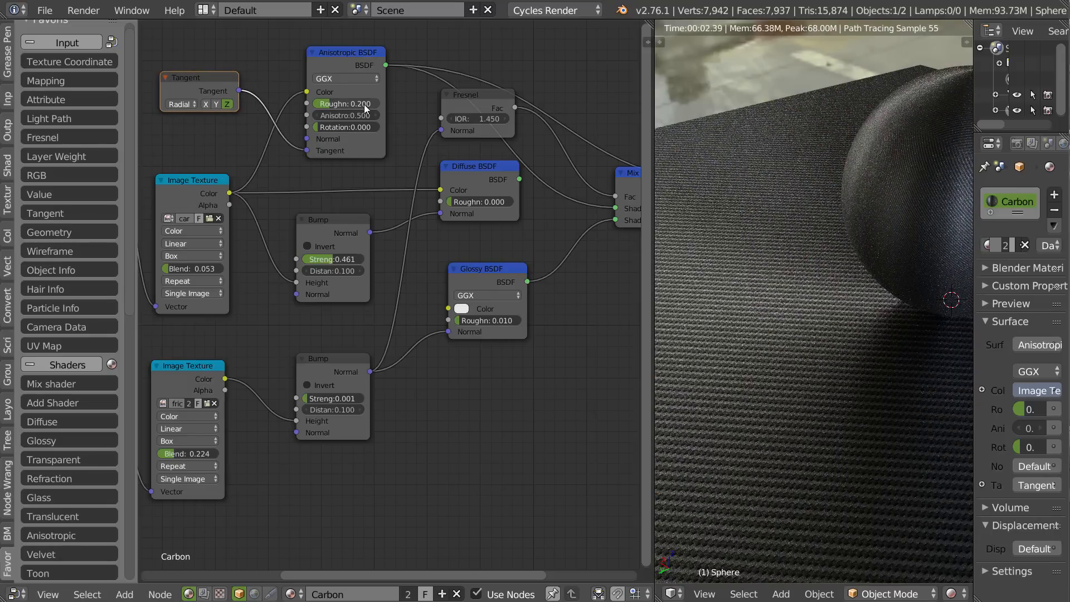
Disconnect the carbon texture from the Anisotropic BSDF's color and set the shader's roughness to 0.049.
{"action": "middle_click_drag", "start_coordinate": [788, 235], "coordinate": [613, 245], "text": "shift"}
{"action": "left_click", "coordinate": [348, 54]}
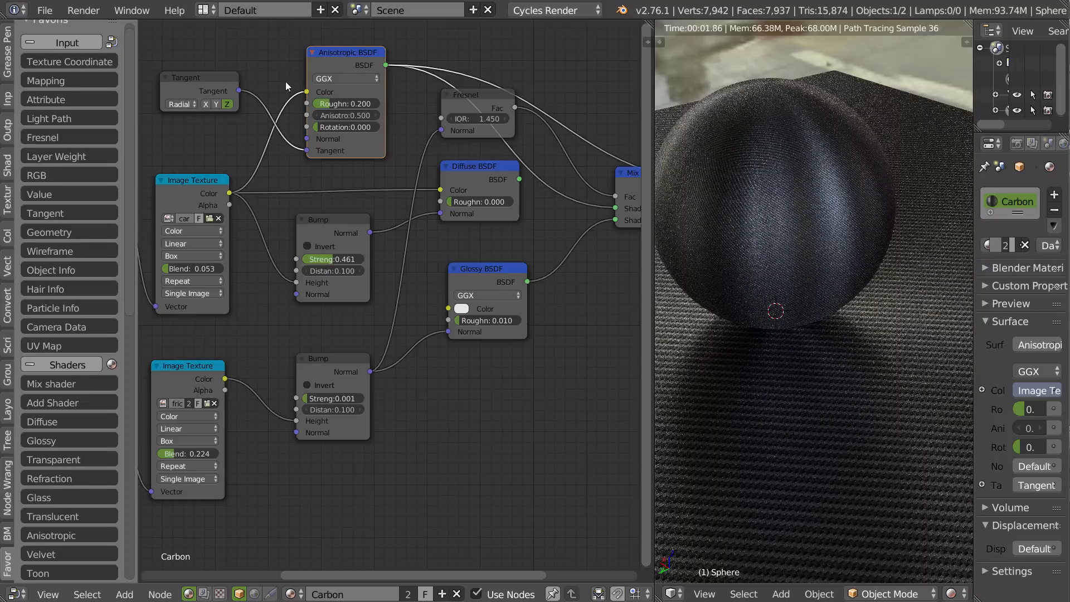
{"action": "left_click_drag", "start_coordinate": [286, 83], "coordinate": [295, 129], "text": "ctrl"}
{"action": "middle_click_drag", "start_coordinate": [780, 240], "coordinate": [792, 243]}
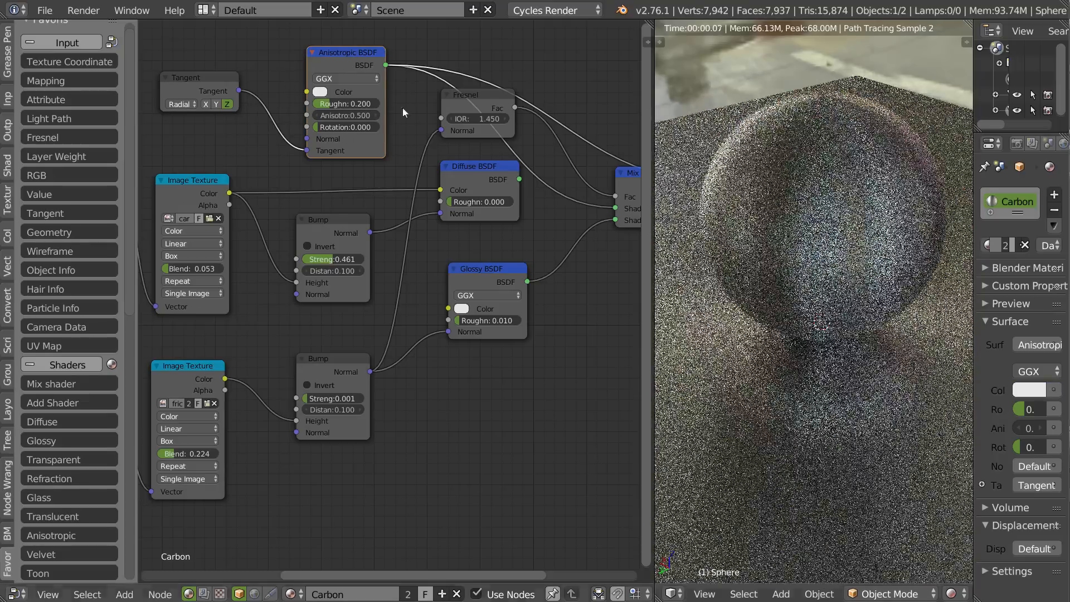
{"action": "left_click_drag", "start_coordinate": [339, 104], "coordinate": [291, 104]}
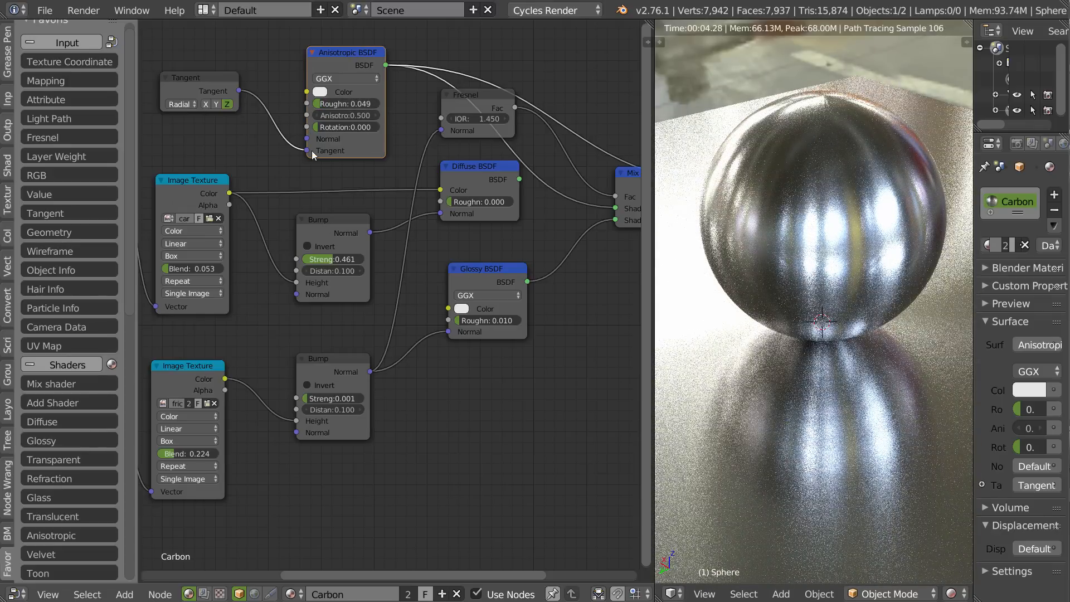
Compare the anisotropic reflections with the Tangent node unlinked and relinked, and with its radial axis on Y, X and Z.
{"action": "right_click_drag", "start_coordinate": [282, 123], "coordinate": [256, 153], "text": "ctrl"}
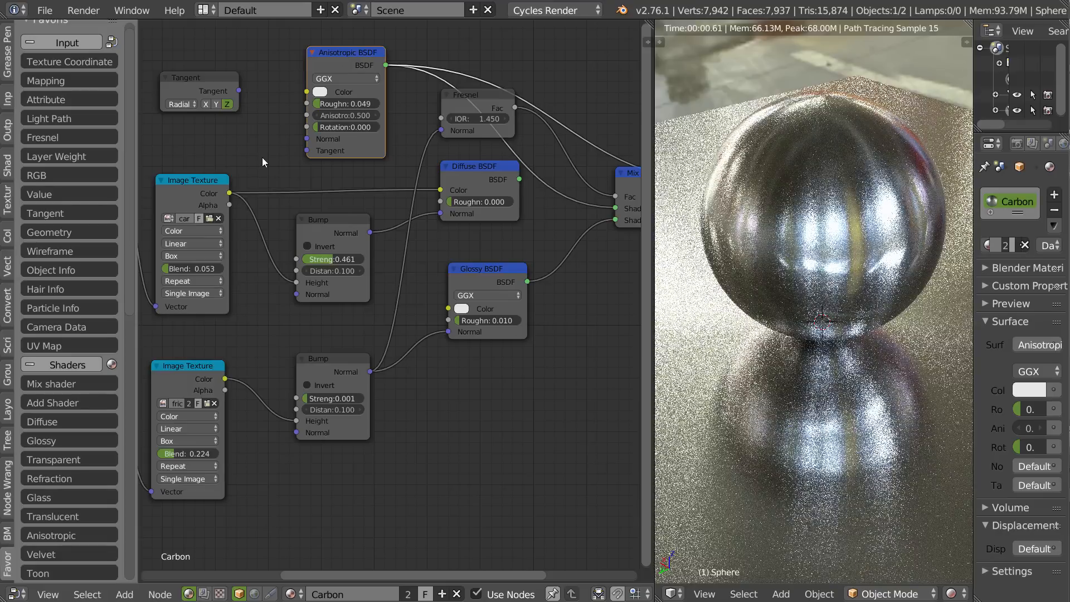
{"action": "left_click_drag", "start_coordinate": [239, 91], "coordinate": [306, 150]}
{"action": "left_click", "coordinate": [216, 104]}
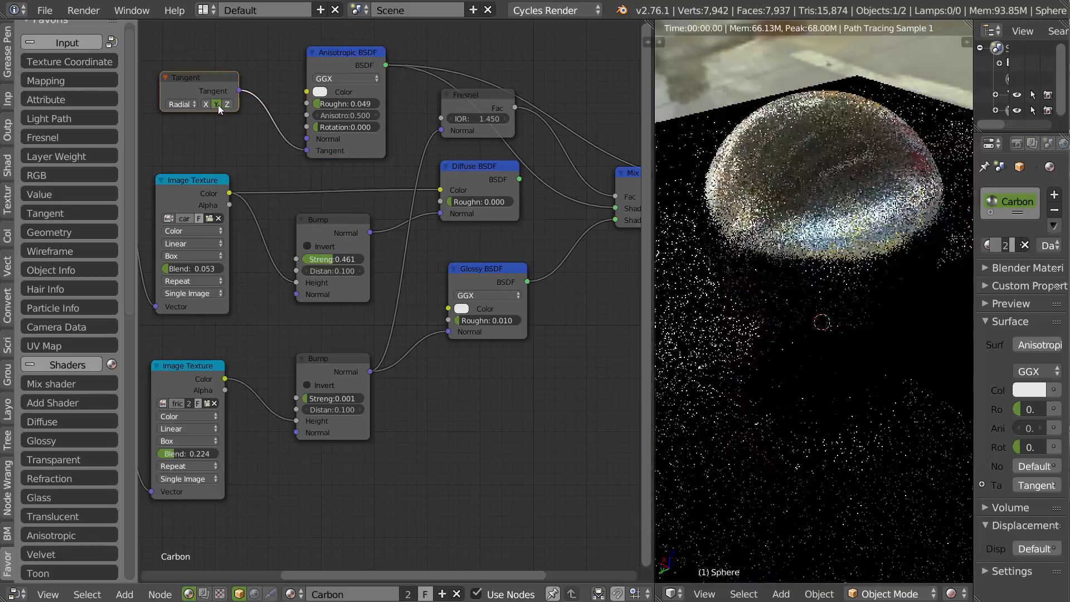
{"action": "left_click", "coordinate": [210, 103]}
{"action": "left_click", "coordinate": [216, 104]}
{"action": "left_click", "coordinate": [226, 104]}
Delete the Diffuse BSDF and move the Anisotropic BSDF into its place, rearranging the Tangent, Glossy and carbon Bump nodes around it.
{"action": "left_click_drag", "start_coordinate": [205, 77], "coordinate": [217, 120]}
{"action": "left_click", "coordinate": [469, 176]}
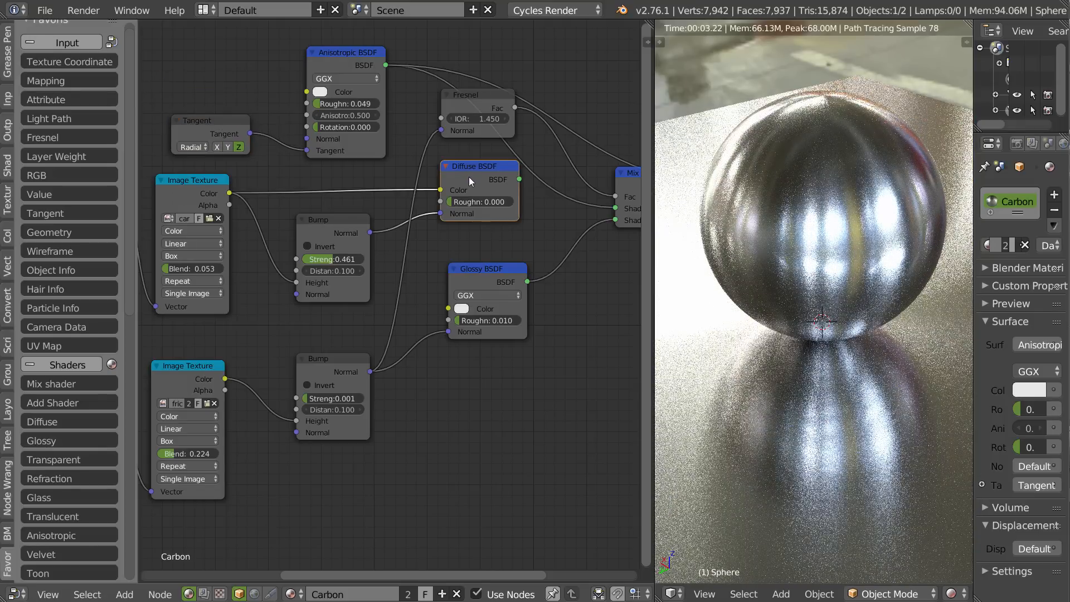
{"action": "key", "text": "x"}
{"action": "left_click_drag", "start_coordinate": [352, 52], "coordinate": [490, 153]}
{"action": "left_click_drag", "start_coordinate": [491, 270], "coordinate": [486, 292]}
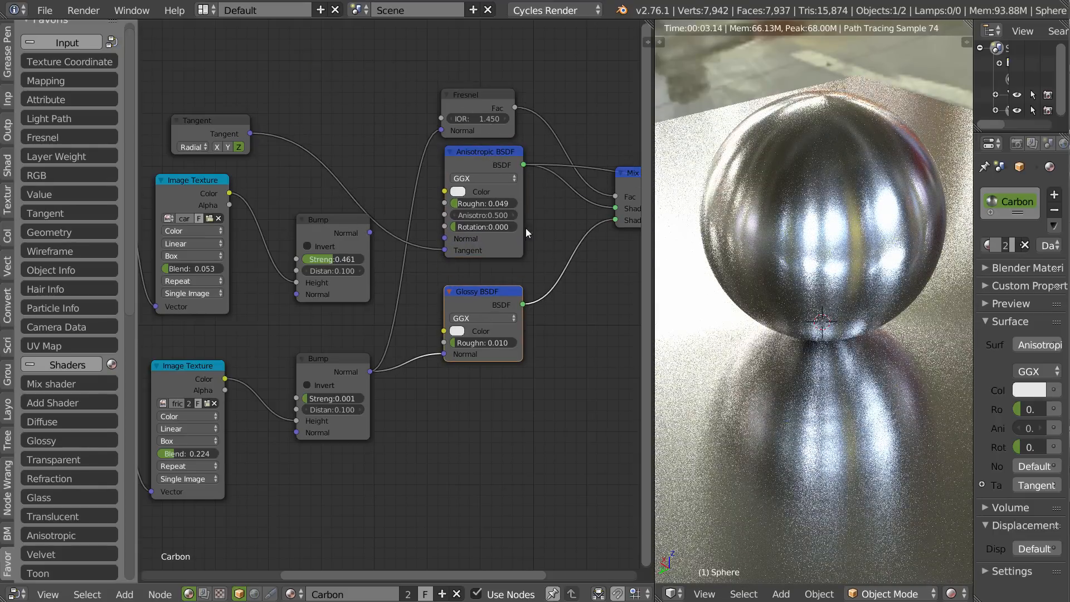
{"action": "left_click_drag", "start_coordinate": [330, 225], "coordinate": [314, 233]}
Link the carbon Image Texture's Color output to the Anisotropic BSDF's color and inspect the weave on the sphere and plane.
{"action": "left_click_drag", "start_coordinate": [229, 193], "coordinate": [441, 191]}
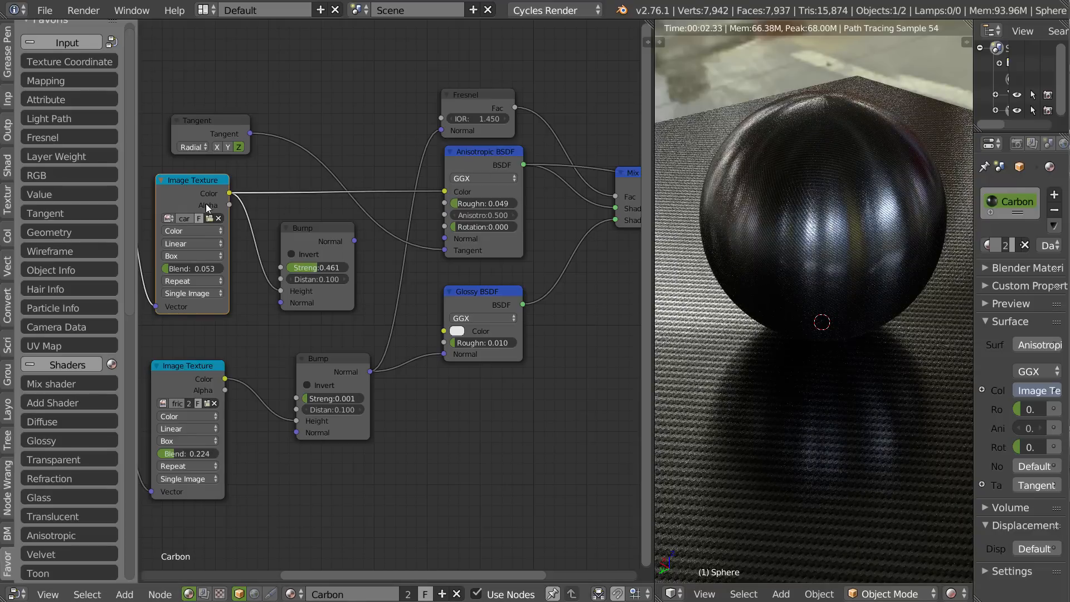
{"action": "middle_click_drag", "start_coordinate": [778, 313], "coordinate": [856, 279], "text": "shift"}
{"action": "scroll", "coordinate": [792, 292], "scroll_direction": "up", "scroll_amount": 2}
{"action": "middle_click_drag", "start_coordinate": [792, 292], "coordinate": [841, 315]}
{"action": "scroll", "coordinate": [667, 370], "scroll_direction": "down", "scroll_amount": 2}
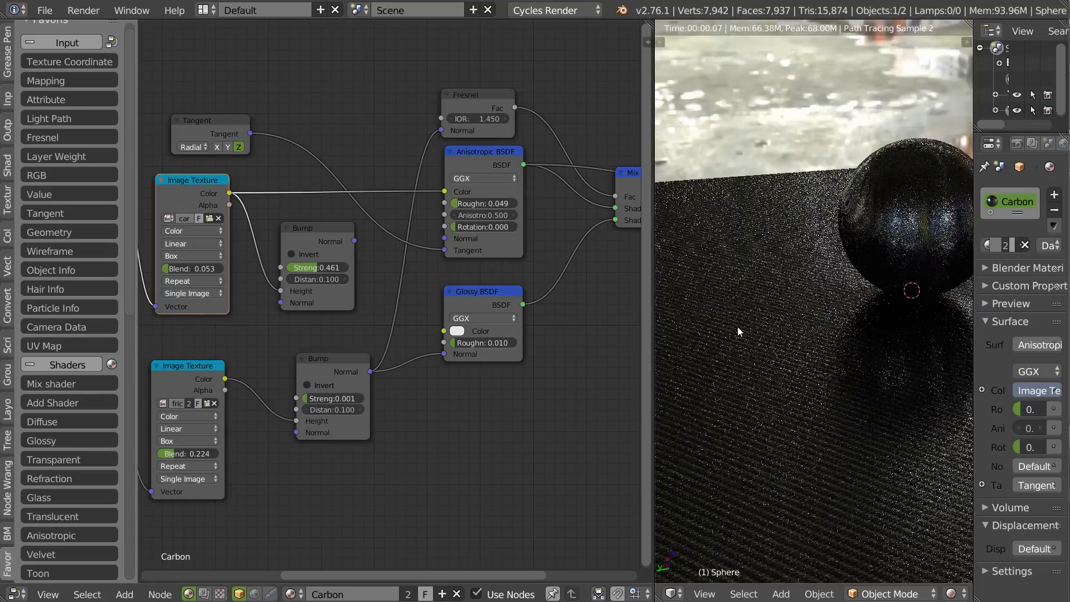
Preview the full Mix Shader again and view the whole sphere and plane from farther away.
{"action": "middle_click_drag", "start_coordinate": [519, 264], "coordinate": [355, 293]}
{"action": "left_click", "coordinate": [499, 204], "text": "ctrl+shift"}
{"action": "middle_click_drag", "start_coordinate": [829, 333], "coordinate": [714, 394]}
{"action": "scroll", "coordinate": [714, 394], "scroll_direction": "down", "scroll_amount": 2}
{"action": "middle_click_drag", "start_coordinate": [857, 354], "coordinate": [727, 317], "text": "shift"}
Set the carbon Mapping node's scale to 25 on all three axes.
{"action": "middle_click_drag", "start_coordinate": [254, 313], "coordinate": [617, 281]}
{"action": "left_click", "coordinate": [290, 222]}
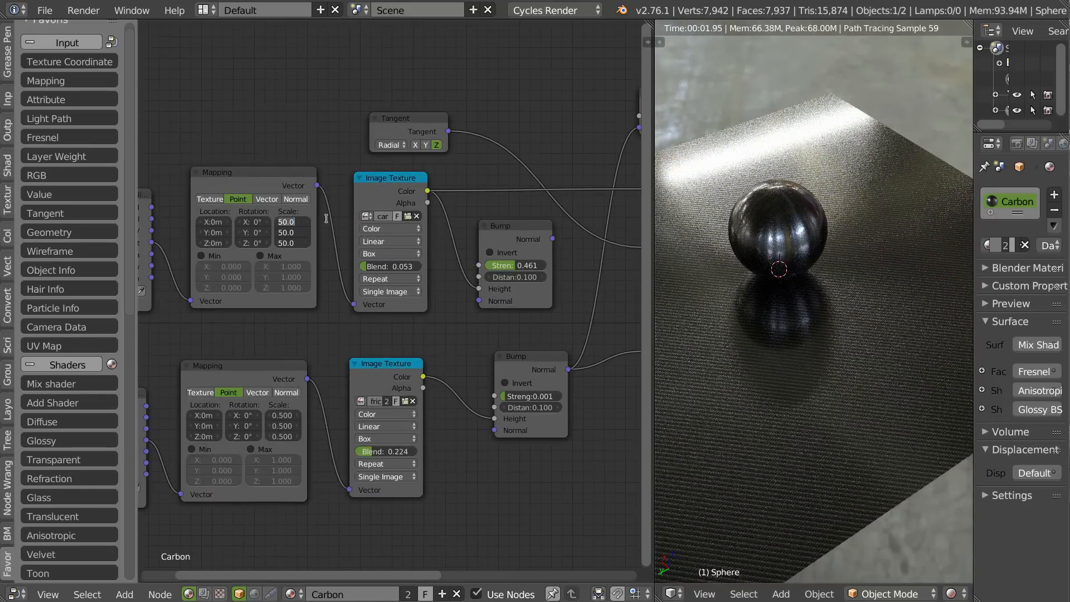
{"action": "type", "text": "25"}
{"action": "key", "text": "Return"}
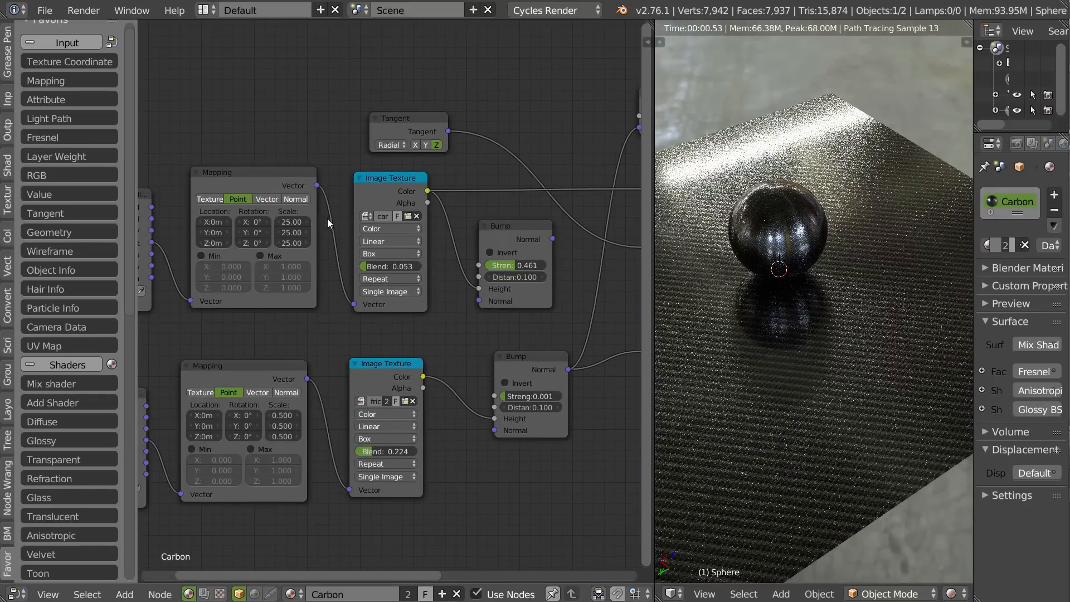
{"action": "scroll", "coordinate": [841, 353], "scroll_direction": "up", "scroll_amount": 4}
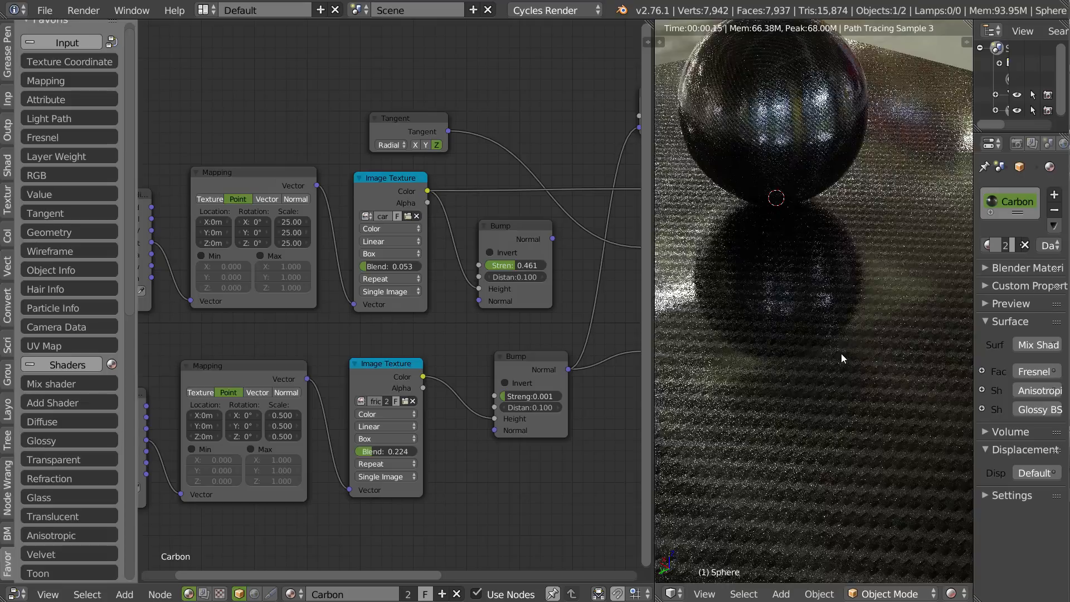
Link the carbon Bump's Normal output to the Anisotropic BSDF's Normal input and compare the relief up close.
{"action": "middle_click_drag", "start_coordinate": [515, 249], "coordinate": [390, 249]}
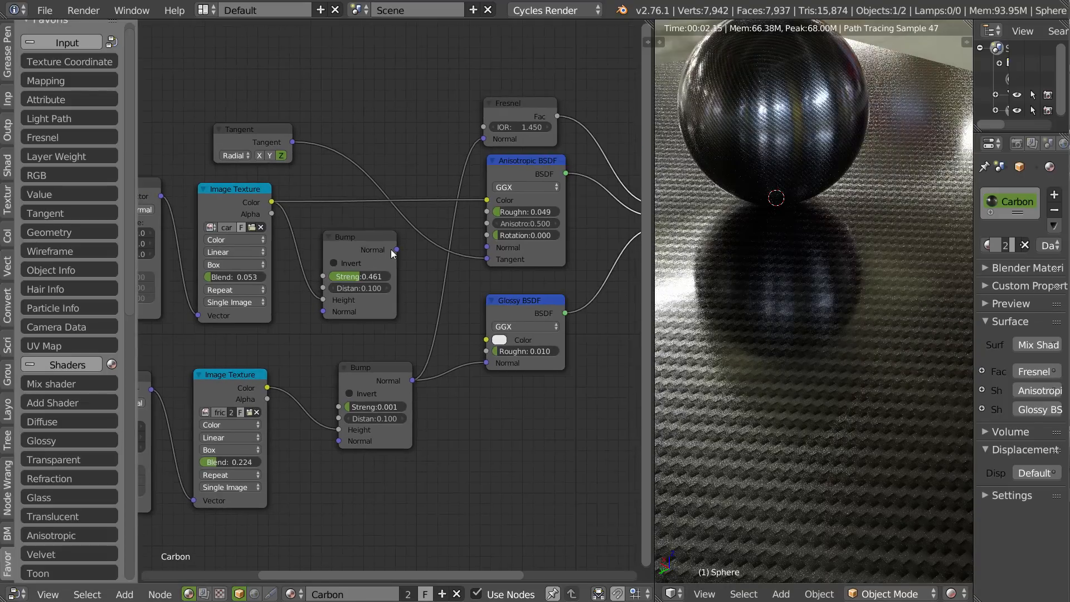
{"action": "left_click_drag", "start_coordinate": [398, 249], "coordinate": [487, 247]}
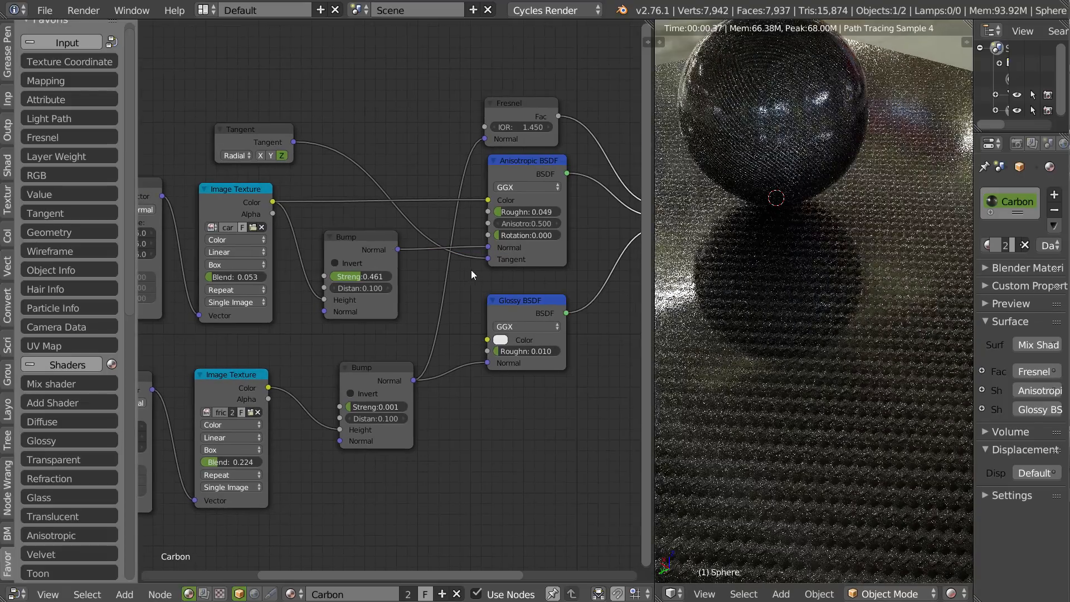
{"action": "middle_click_drag", "start_coordinate": [820, 439], "coordinate": [834, 387]}
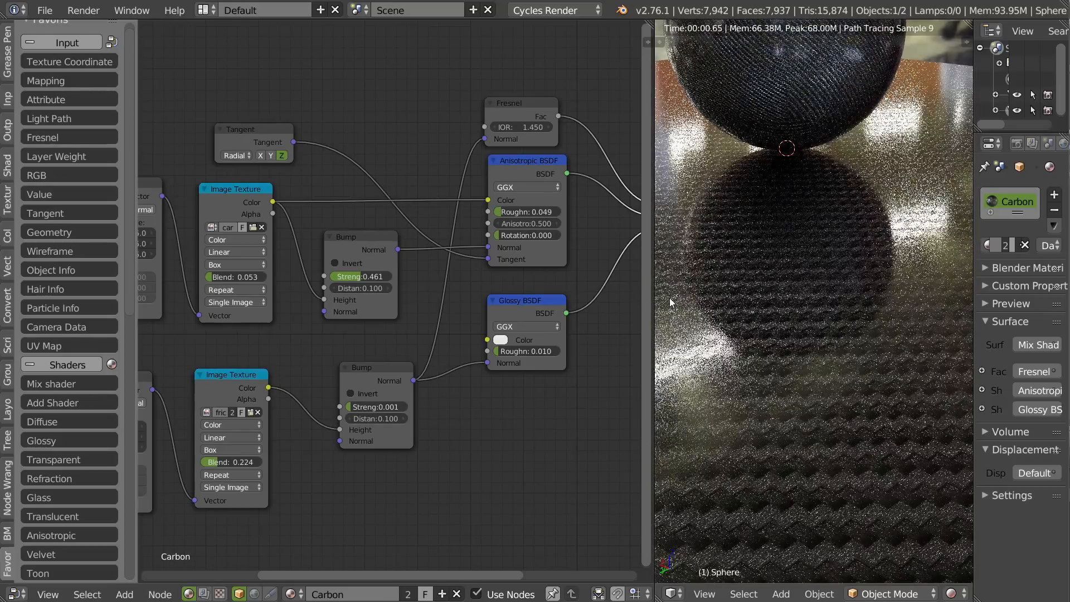
{"action": "left_click_drag", "start_coordinate": [410, 237], "coordinate": [488, 247], "text": "ctrl"}
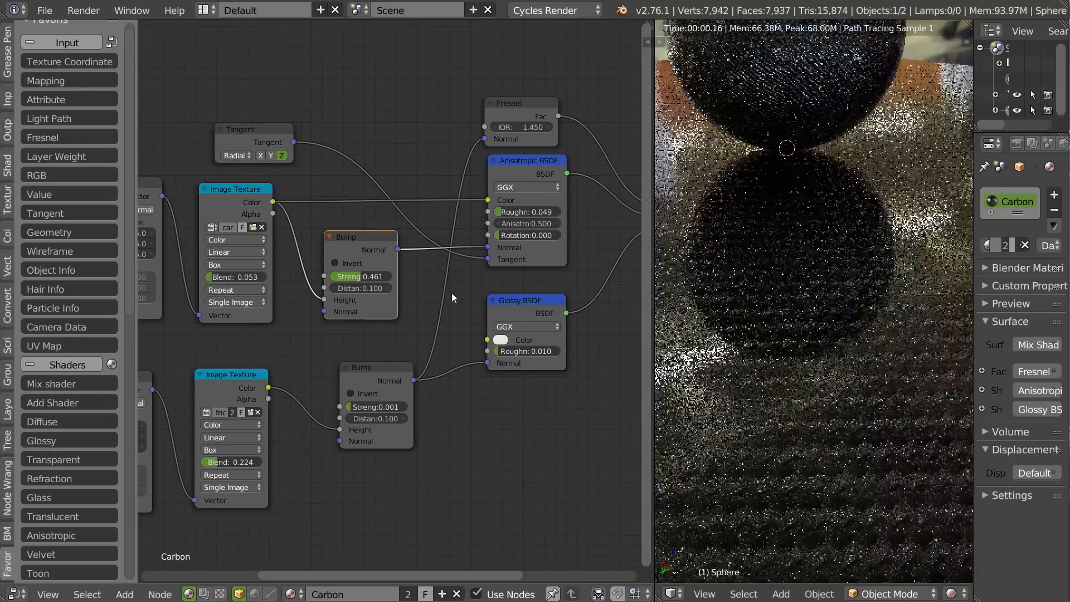
Try a strength of 0.1 on the carbon Bump node.
{"action": "left_click", "coordinate": [333, 276]}
{"action": "key", "text": "BackSpace"}
{"action": "type", "text": "0.1"}
{"action": "key", "text": "Return"}
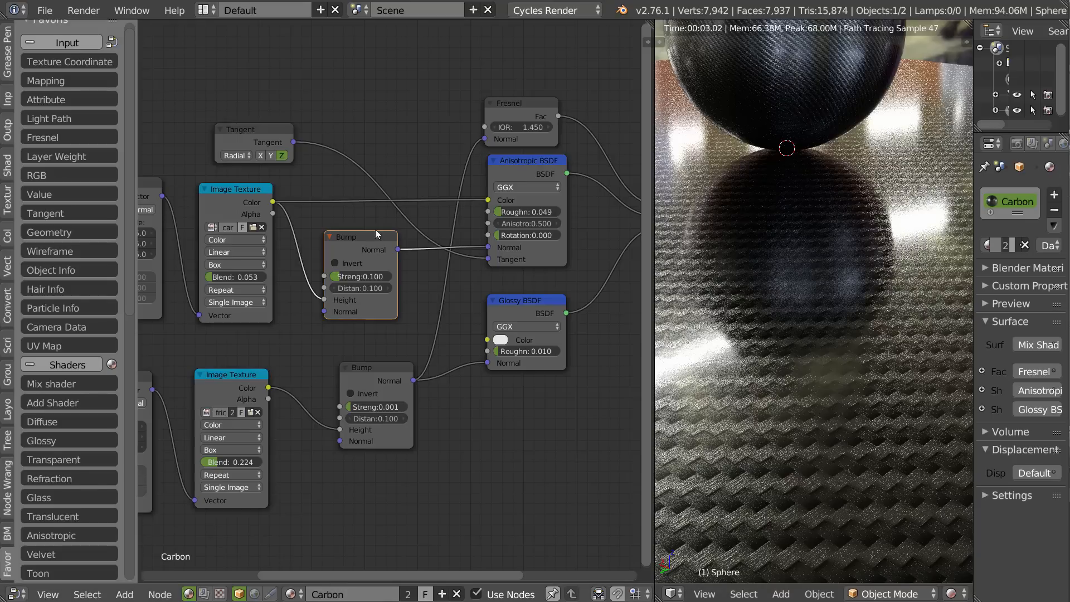
Set the carbon Bump node's strength to 0.05 and check the relief on the sphere and plane.
{"action": "left_click", "coordinate": [348, 277]}
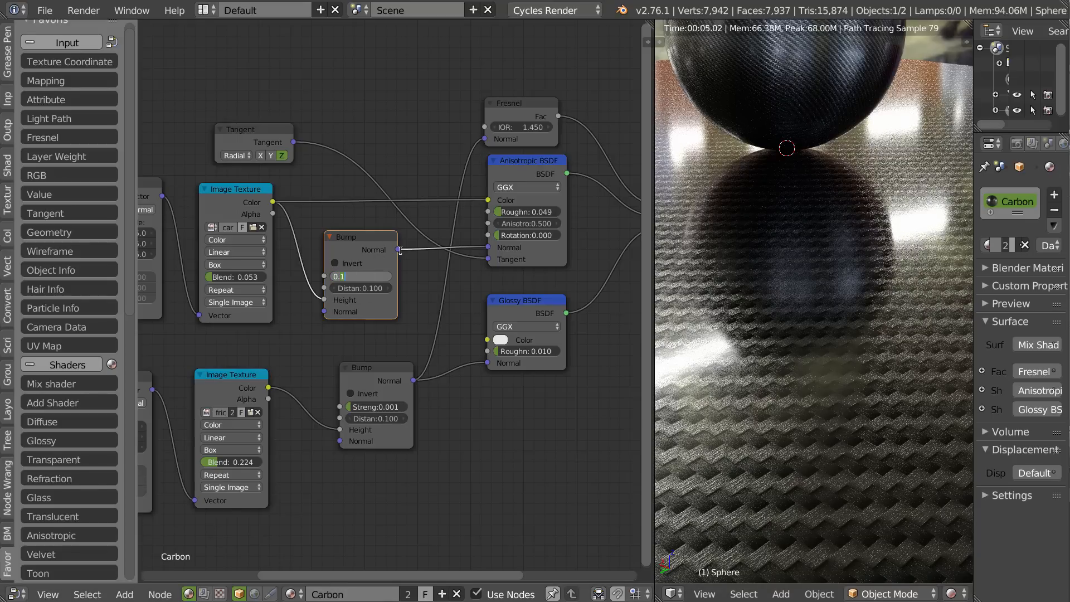
{"action": "type", "text": "0.05"}
{"action": "key", "text": "Return"}
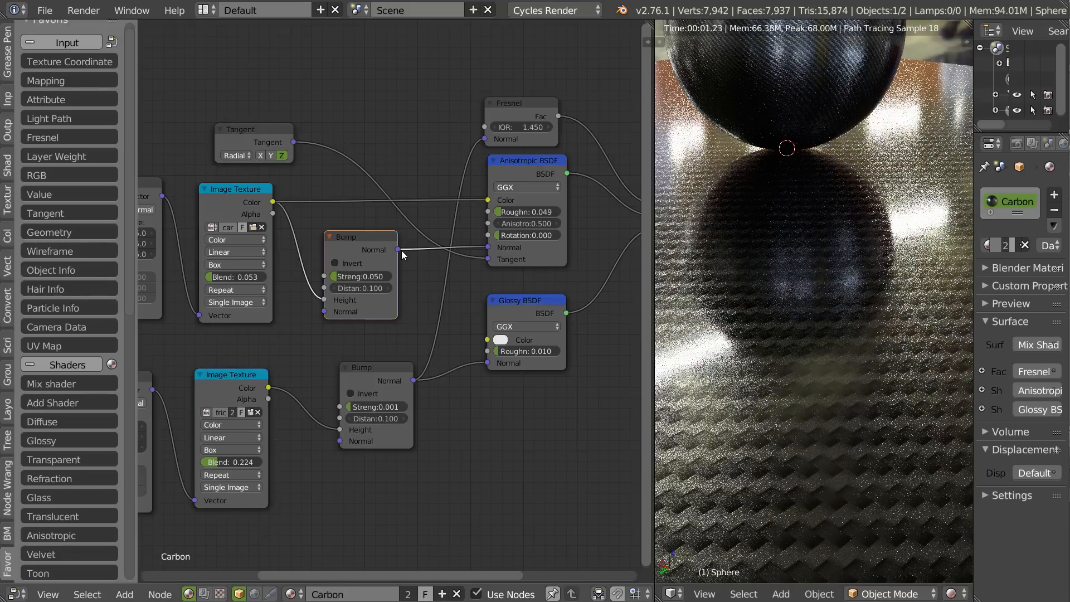
{"action": "middle_click_drag", "start_coordinate": [819, 321], "coordinate": [771, 355]}
{"action": "scroll", "coordinate": [771, 355], "scroll_direction": "down", "scroll_amount": 2}
Move the carbon Bump and Tangent nodes slightly to tidy the layout around the carbon Image Texture.
{"action": "middle_click_drag", "start_coordinate": [512, 238], "coordinate": [389, 231]}
{"action": "left_click_drag", "start_coordinate": [386, 223], "coordinate": [393, 219]}
{"action": "left_click_drag", "start_coordinate": [275, 109], "coordinate": [256, 108]}
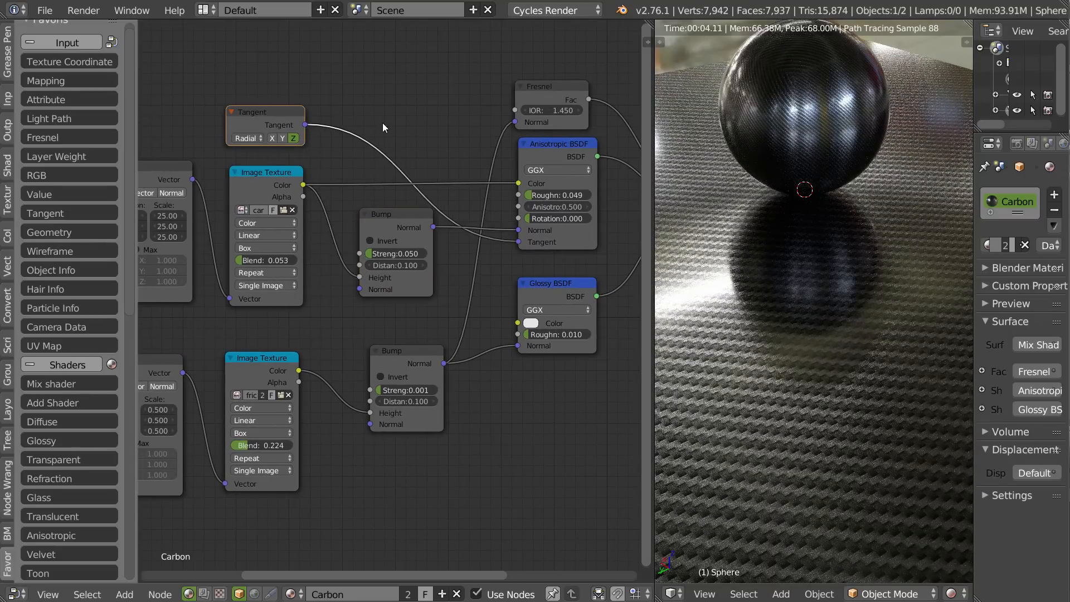
Nudge the Anisotropic BSDF node into line with its neighbours and examine the carbon weave on the sphere close up.
{"action": "left_click_drag", "start_coordinate": [555, 143], "coordinate": [554, 151]}
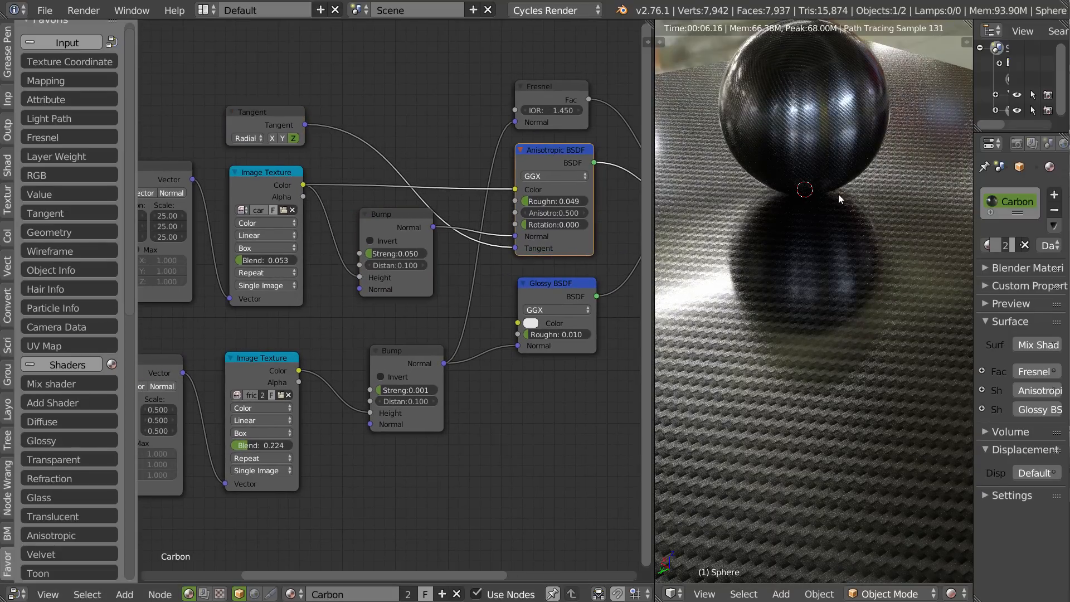
{"action": "middle_click_drag", "start_coordinate": [752, 170], "coordinate": [743, 319], "text": "shift"}
{"action": "scroll", "coordinate": [824, 206], "scroll_direction": "up", "scroll_amount": 3}
{"action": "middle_click_drag", "start_coordinate": [831, 198], "coordinate": [888, 249]}
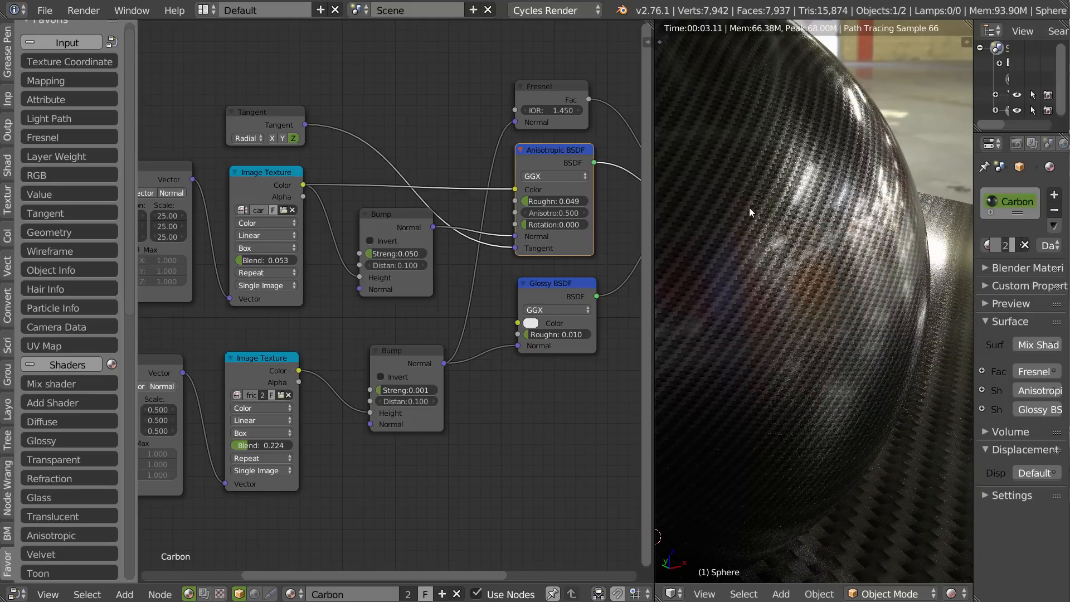
{"action": "scroll", "coordinate": [748, 207], "scroll_direction": "up", "scroll_amount": 5}
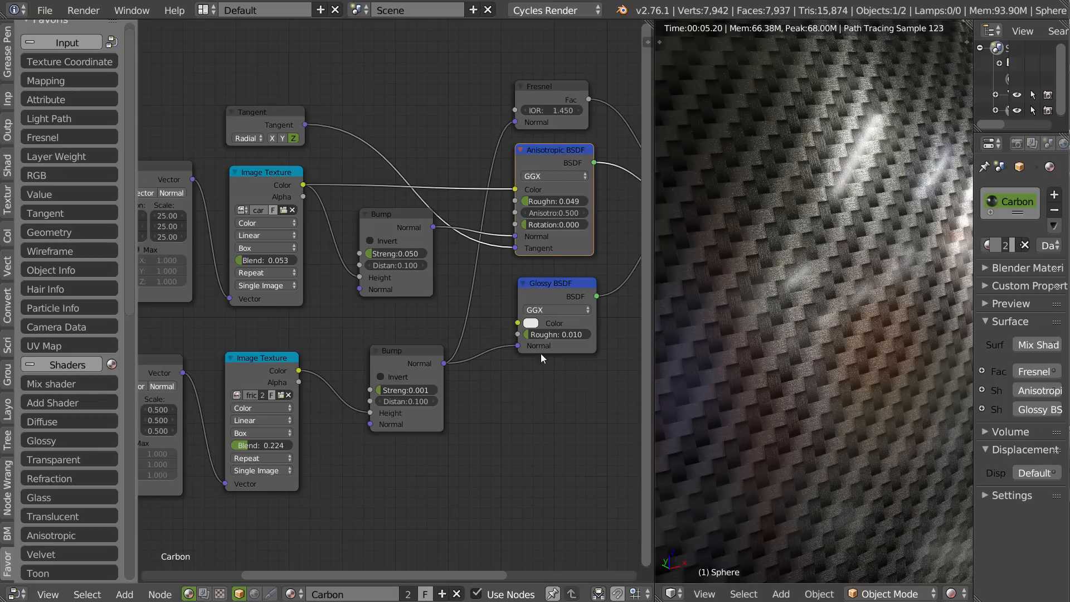
Set the Glossy BSDF's roughness to 0.005 and check the reflections on the sphere and plane.
{"action": "left_click", "coordinate": [556, 334]}
{"action": "type", "text": "5"}
{"action": "key", "text": "Return"}
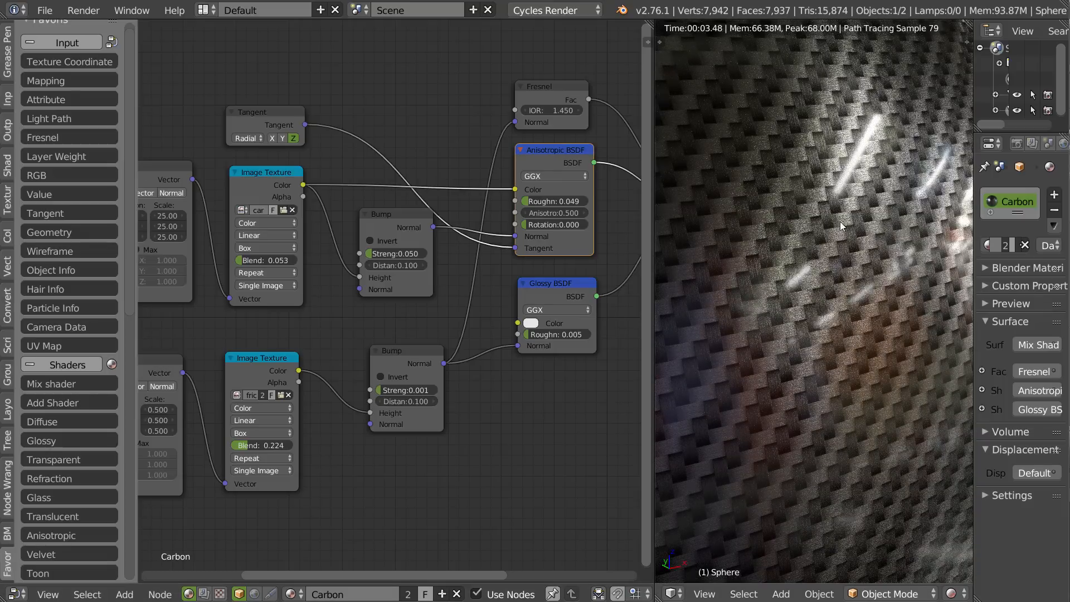
{"action": "middle_click_drag", "start_coordinate": [871, 209], "coordinate": [666, 337], "text": "ctrl"}
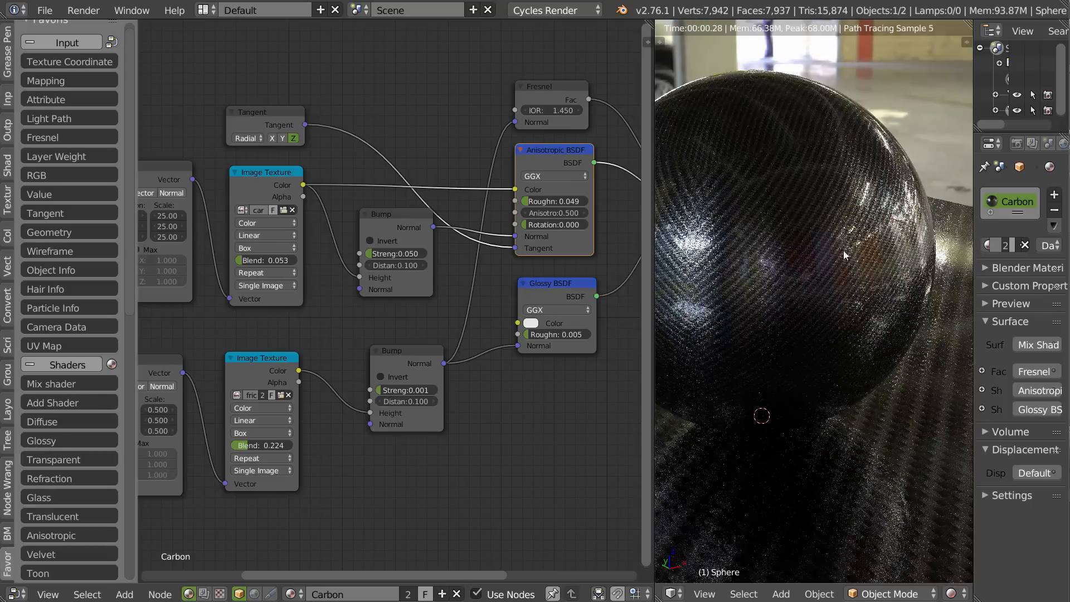
{"action": "middle_click_drag", "start_coordinate": [844, 249], "coordinate": [661, 367], "text": "ctrl"}
{"action": "middle_click_drag", "start_coordinate": [817, 297], "coordinate": [864, 243]}
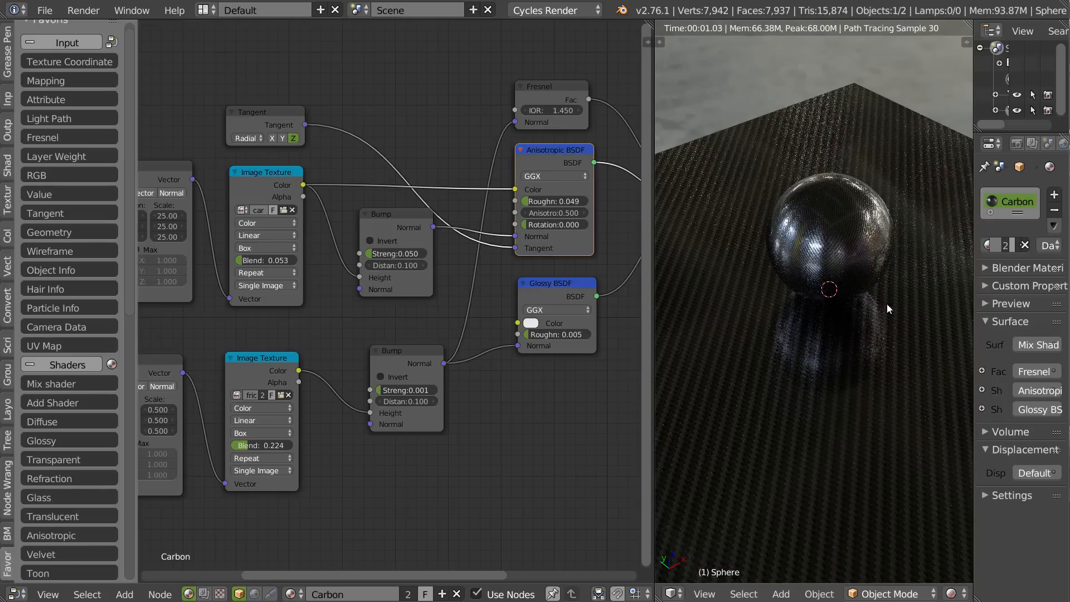
Move the carbon Mapping and Image Texture nodes along the X axis, away from the Bump node, to make room in the chain.
{"action": "scroll", "coordinate": [421, 216], "scroll_direction": "down", "scroll_amount": 4}
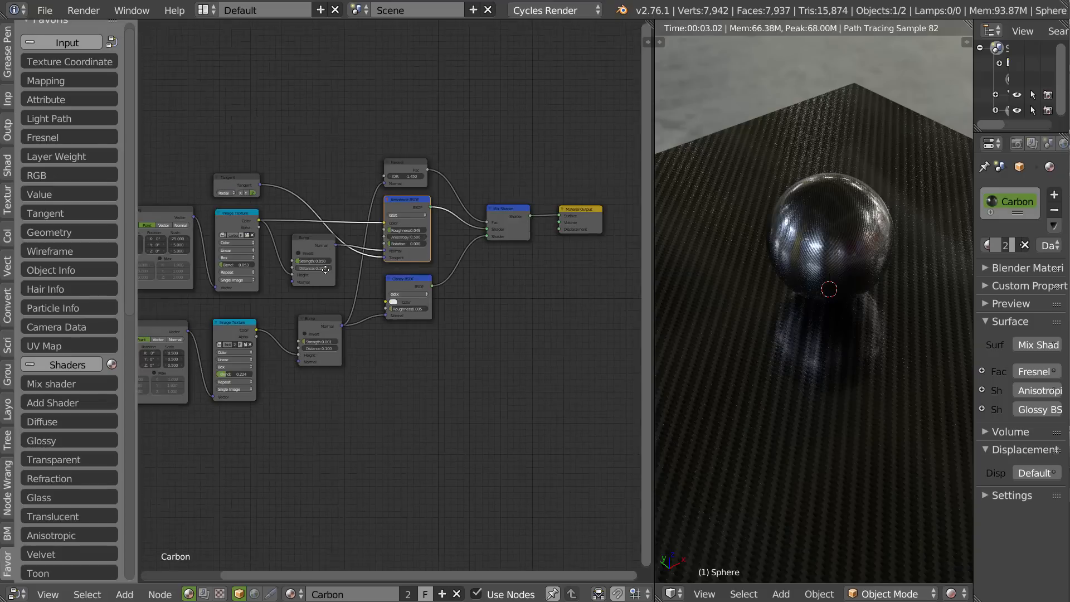
{"action": "scroll", "coordinate": [290, 286], "scroll_direction": "up", "scroll_amount": 5}
{"action": "middle_click_drag", "start_coordinate": [359, 187], "coordinate": [421, 199]}
{"action": "left_click", "coordinate": [409, 200]}
{"action": "left_click_drag", "start_coordinate": [424, 169], "coordinate": [175, 232]}
{"action": "middle_click_drag", "start_coordinate": [361, 223], "coordinate": [374, 222]}
{"action": "key", "text": "g"}
{"action": "key", "text": "x"}
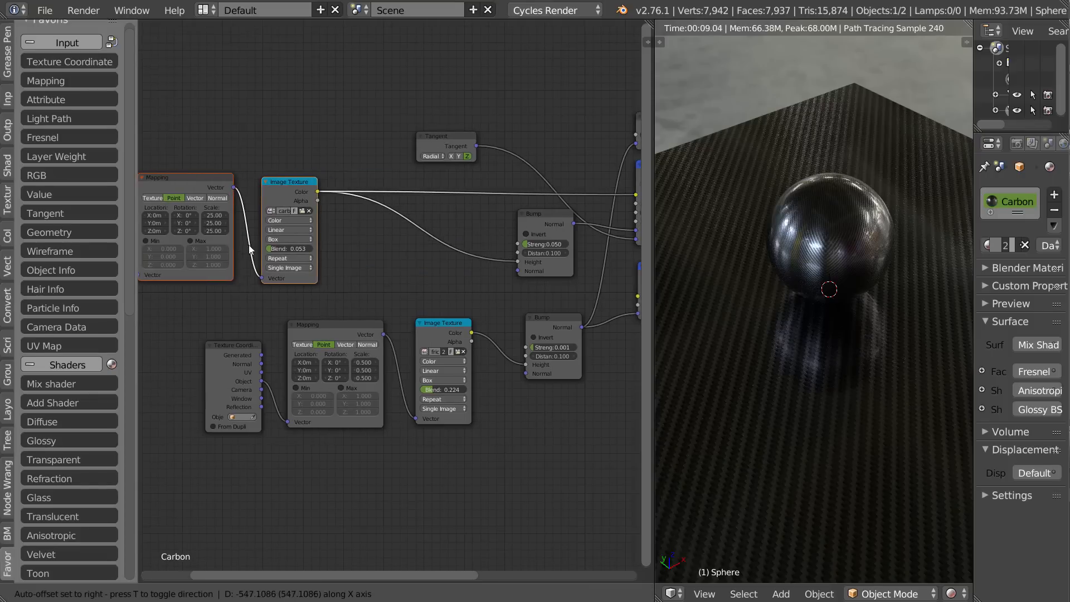
{"action": "left_click", "coordinate": [234, 248]}
Move both Bump nodes down so that the carbon Bump sits directly above the coating's Bump.
{"action": "middle_click_drag", "start_coordinate": [485, 257], "coordinate": [376, 240]}
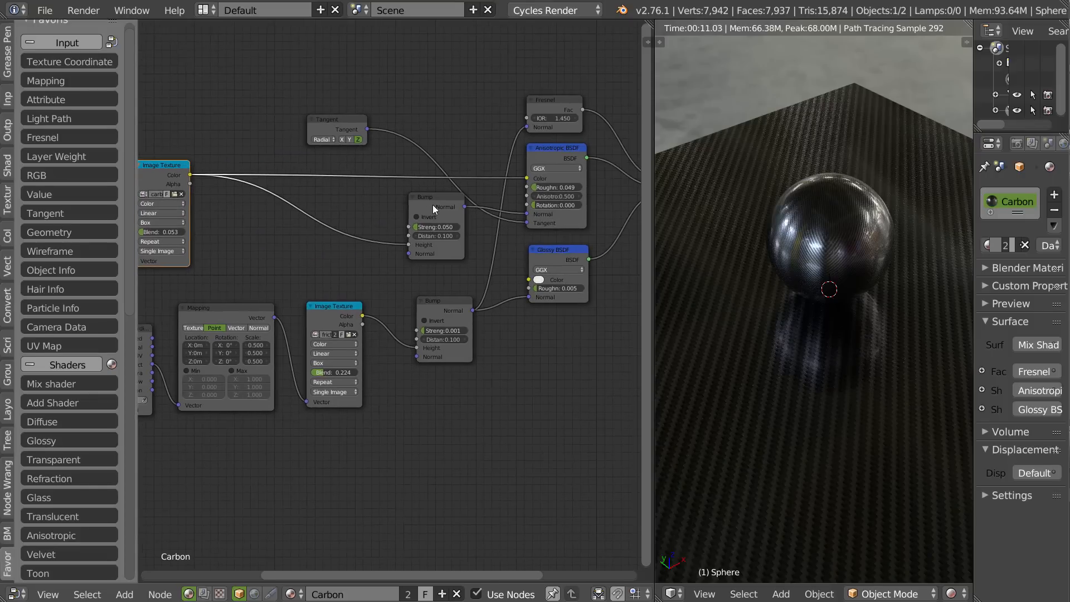
{"action": "left_click_drag", "start_coordinate": [432, 205], "coordinate": [435, 233]}
{"action": "left_click_drag", "start_coordinate": [444, 301], "coordinate": [437, 335]}
{"action": "left_click_drag", "start_coordinate": [440, 236], "coordinate": [442, 269]}
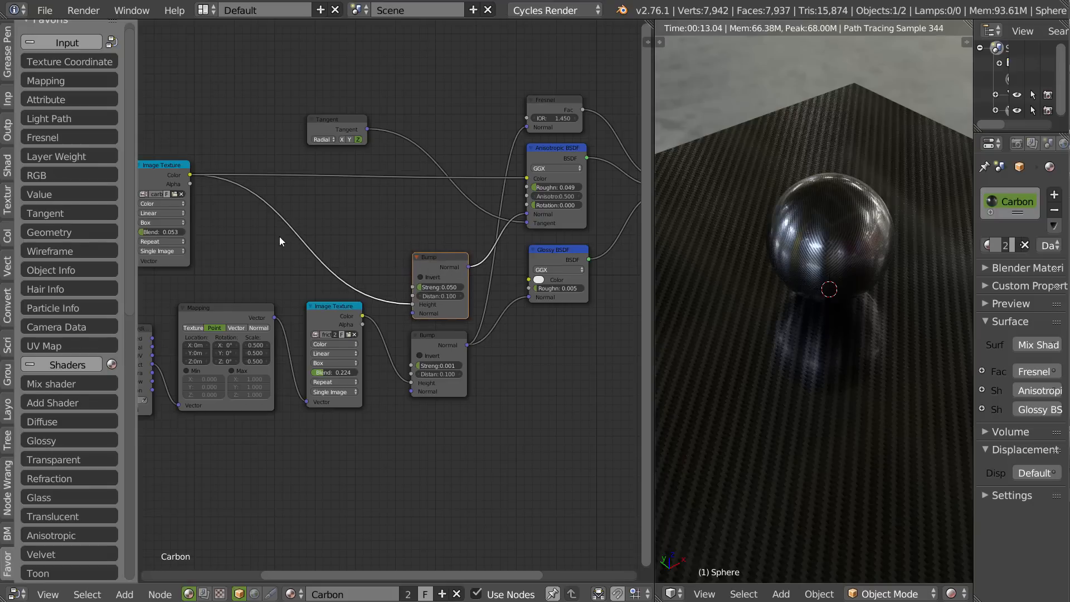
Insert a ColorRamp node on the link between the carbon Image Texture's Color output and the Anisotropic BSDF's Color input.
{"action": "middle_click_drag", "start_coordinate": [291, 145], "coordinate": [400, 150]}
{"action": "left_click", "coordinate": [62, 365]}
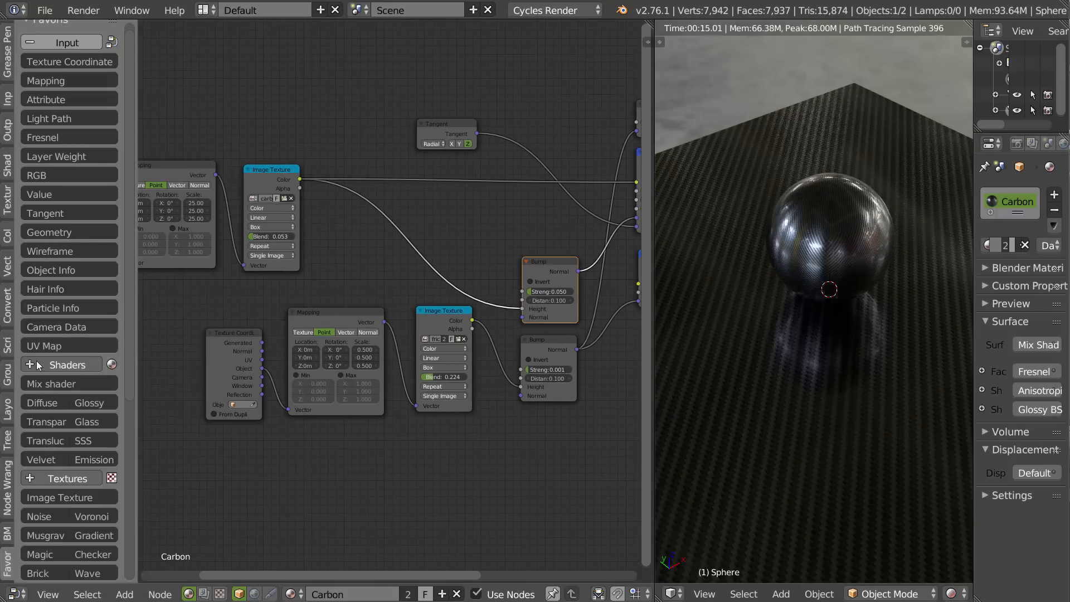
{"action": "left_click", "coordinate": [62, 46]}
{"action": "middle_click_drag", "start_coordinate": [60, 404], "coordinate": [59, 198]}
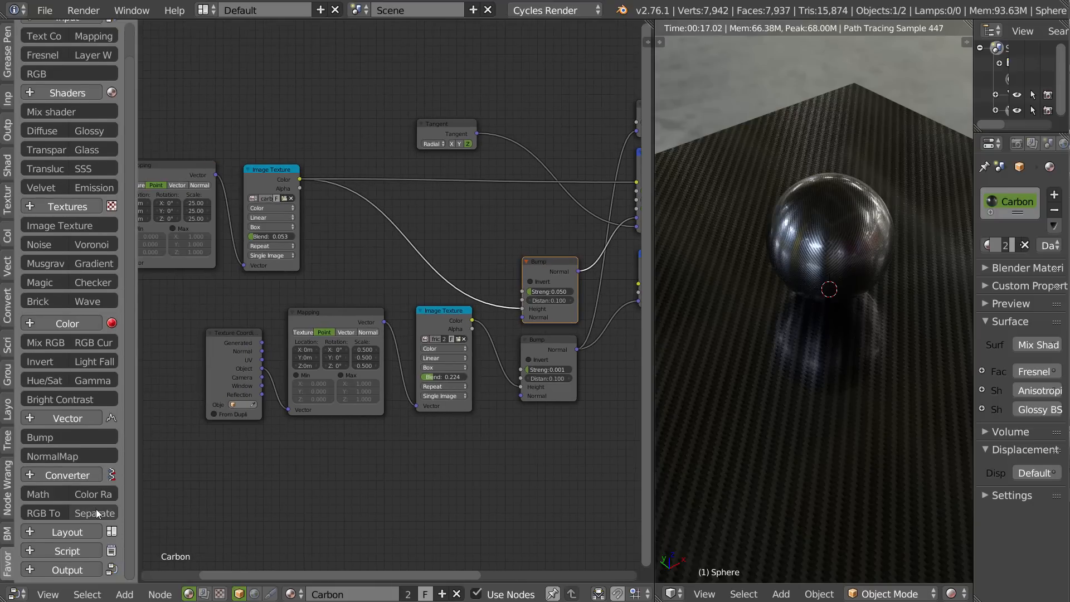
{"action": "left_click", "coordinate": [88, 494]}
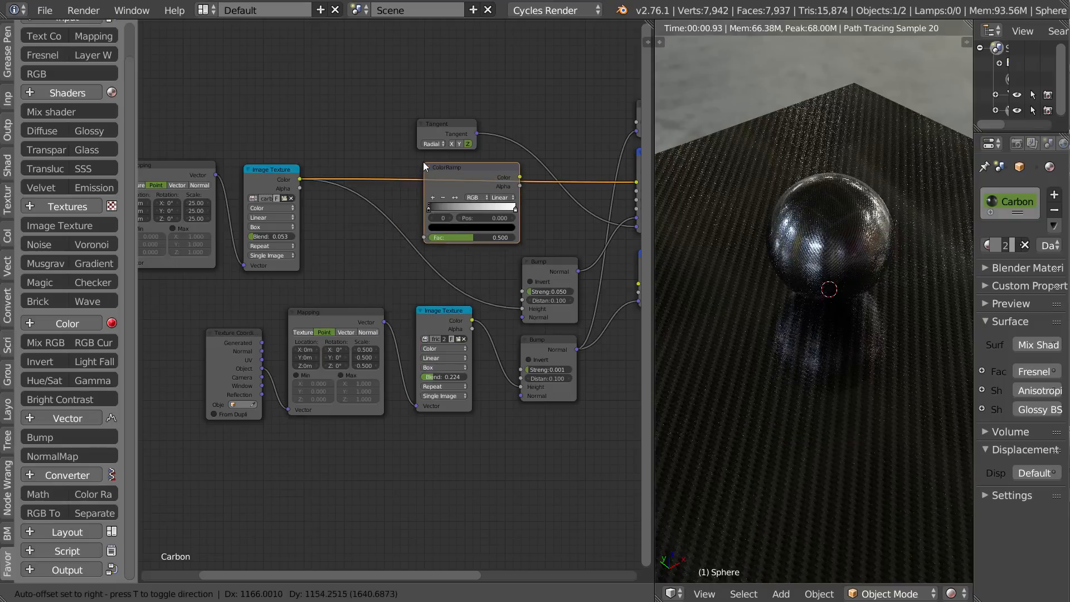
{"action": "left_click", "coordinate": [421, 165]}
Preview the ColorRamp output on the objects and move its white stop towards the black one to brighten the weave.
{"action": "left_click", "coordinate": [460, 169], "text": "ctrl+shift"}
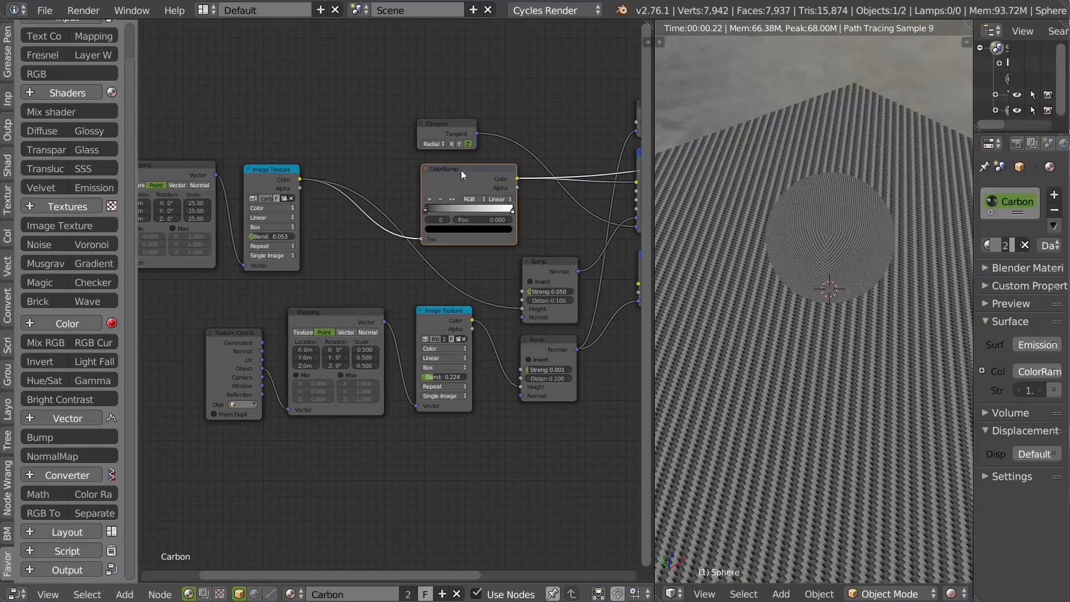
{"action": "scroll", "coordinate": [469, 237], "scroll_direction": "up", "scroll_amount": 5}
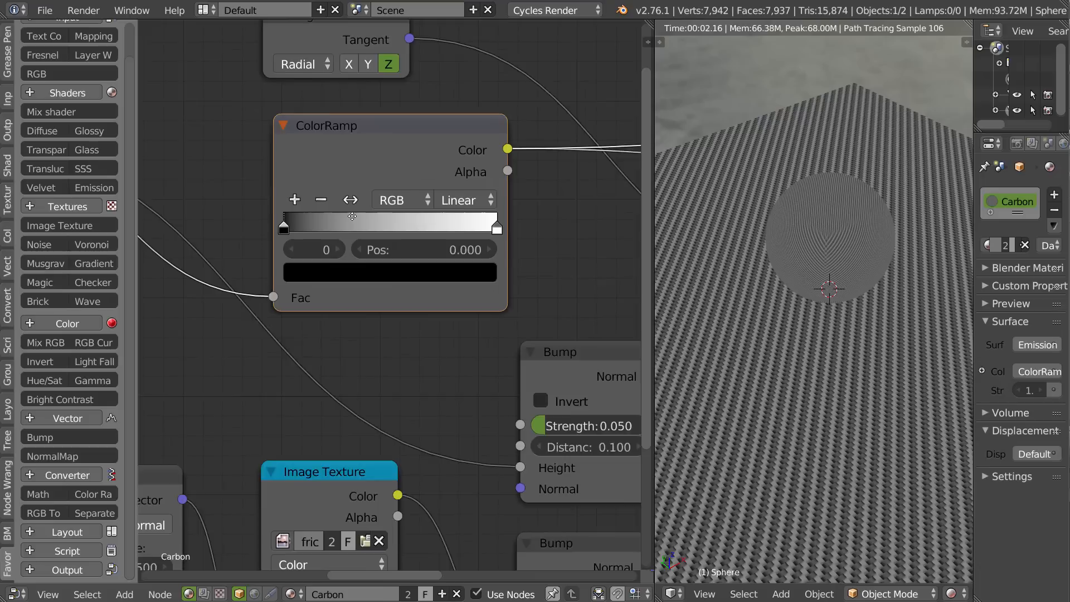
{"action": "scroll", "coordinate": [328, 231], "scroll_direction": "down", "scroll_amount": 1}
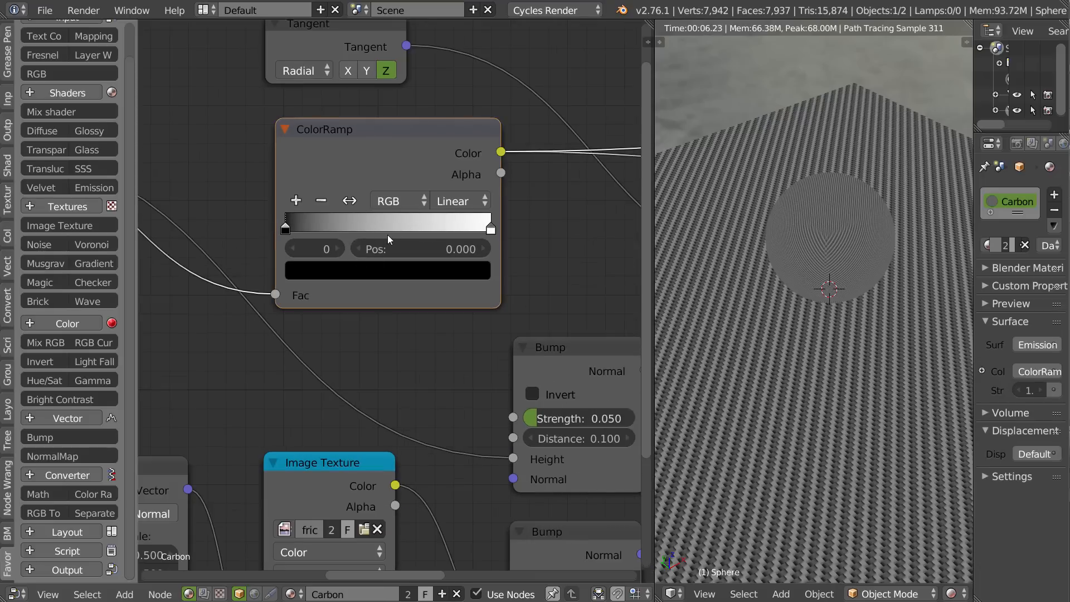
{"action": "mouse_move", "coordinate": [286, 228]}
{"action": "left_mouse_down"}
{"action": "mouse_move", "coordinate": [333, 227]}
{"action": "mouse_move", "coordinate": [288, 226]}
{"action": "left_mouse_up"}
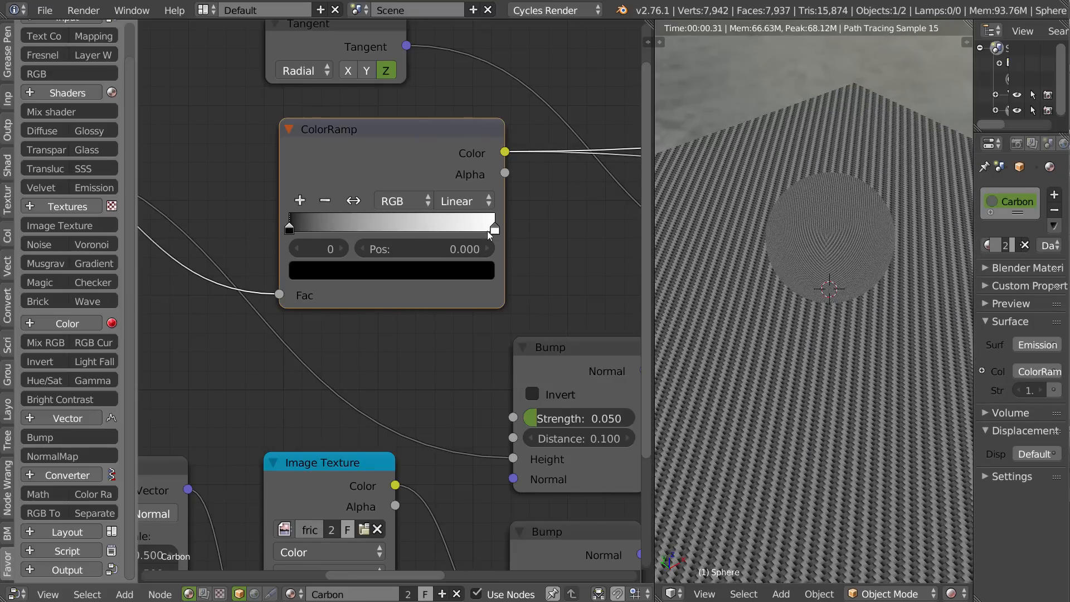
{"action": "key", "text": "g"}
{"action": "left_click", "coordinate": [487, 231]}
{"action": "left_click_drag", "start_coordinate": [477, 229], "coordinate": [353, 230]}
{"action": "middle_click_drag", "start_coordinate": [551, 252], "coordinate": [235, 252]}
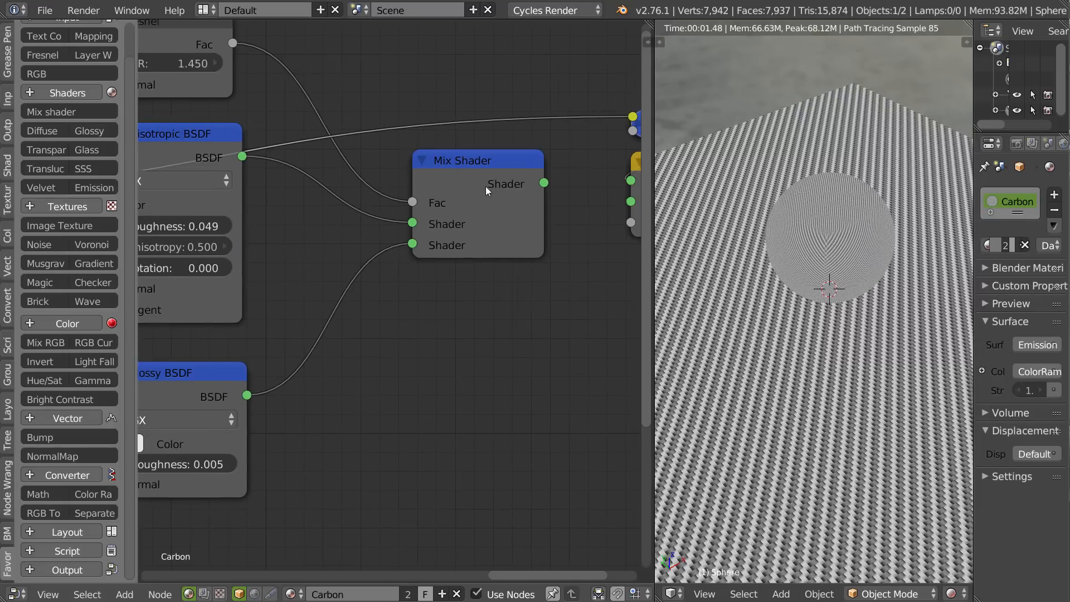
Return the preview to the Mix Shader, set the ColorRamp's white stop to about 0.144 and inspect the sphere.
{"action": "left_click", "coordinate": [478, 192], "text": "ctrl+shift"}
{"action": "middle_click_drag", "start_coordinate": [294, 215], "coordinate": [562, 219]}
{"action": "middle_click_drag", "start_coordinate": [185, 217], "coordinate": [482, 210]}
{"action": "middle_click_drag", "start_coordinate": [287, 268], "coordinate": [475, 262]}
{"action": "left_click_drag", "start_coordinate": [432, 271], "coordinate": [378, 270]}
{"action": "scroll", "coordinate": [873, 272], "scroll_direction": "up", "scroll_amount": 6}
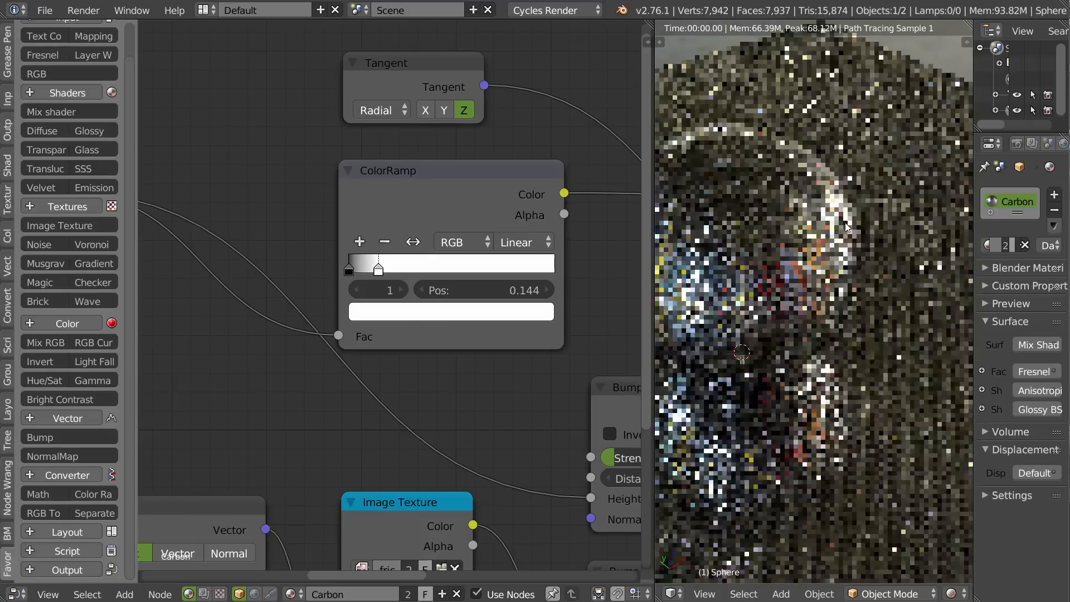
{"action": "middle_click_drag", "start_coordinate": [801, 240], "coordinate": [799, 193]}
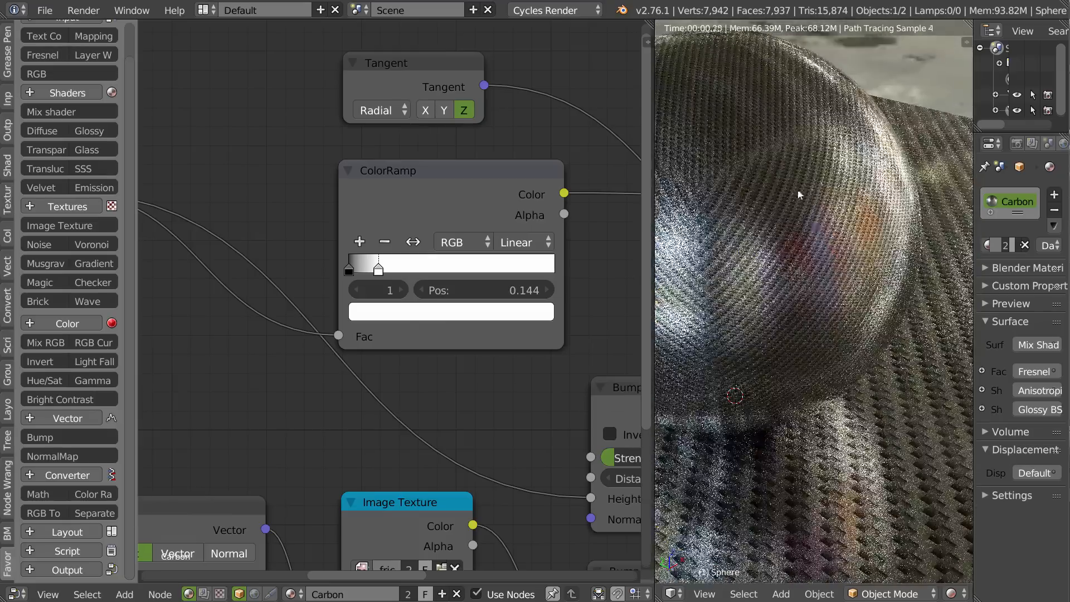
Set the ColorRamp's white stop to about 0.266 and its black stop to 0.003, previewing the ramp output.
{"action": "left_click_drag", "start_coordinate": [378, 271], "coordinate": [404, 271]}
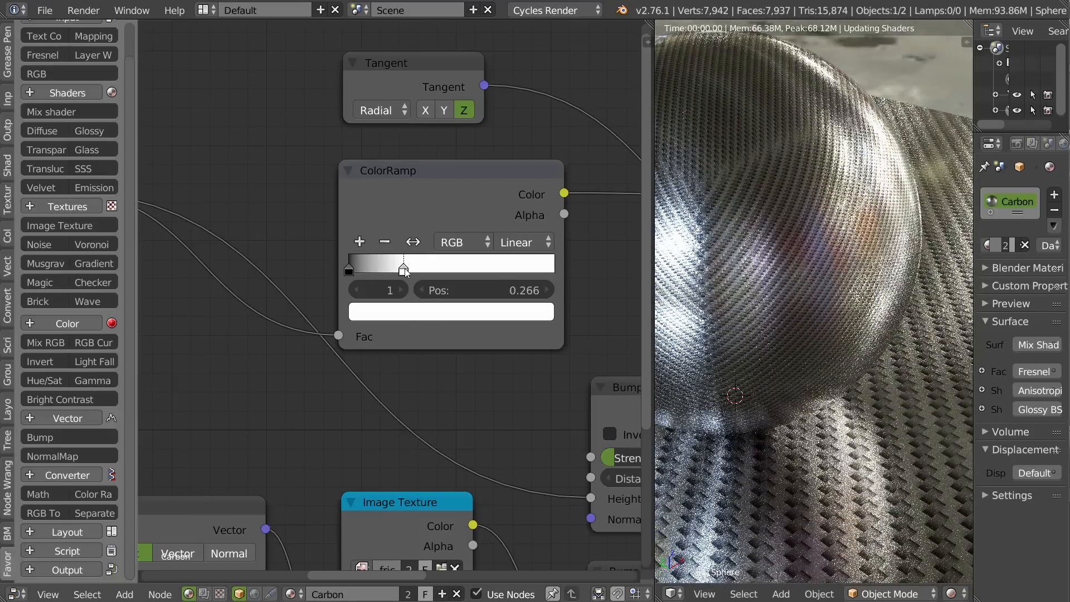
{"action": "left_click", "coordinate": [457, 173], "text": "ctrl+shift"}
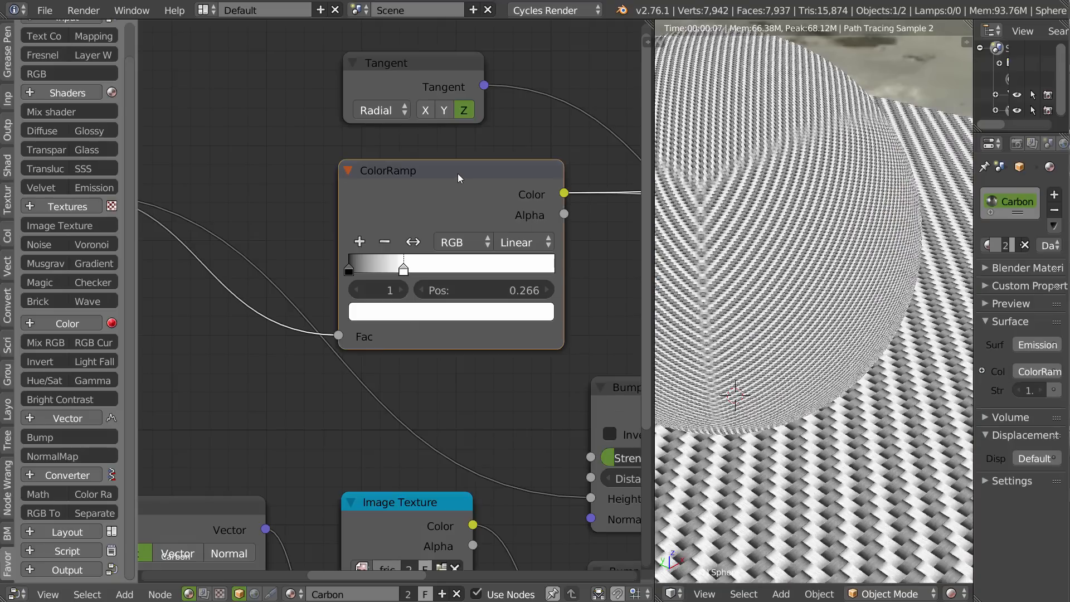
{"action": "mouse_move", "coordinate": [351, 267]}
{"action": "left_mouse_down"}
{"action": "mouse_move", "coordinate": [387, 269]}
{"action": "mouse_move", "coordinate": [349, 269]}
{"action": "left_mouse_up"}
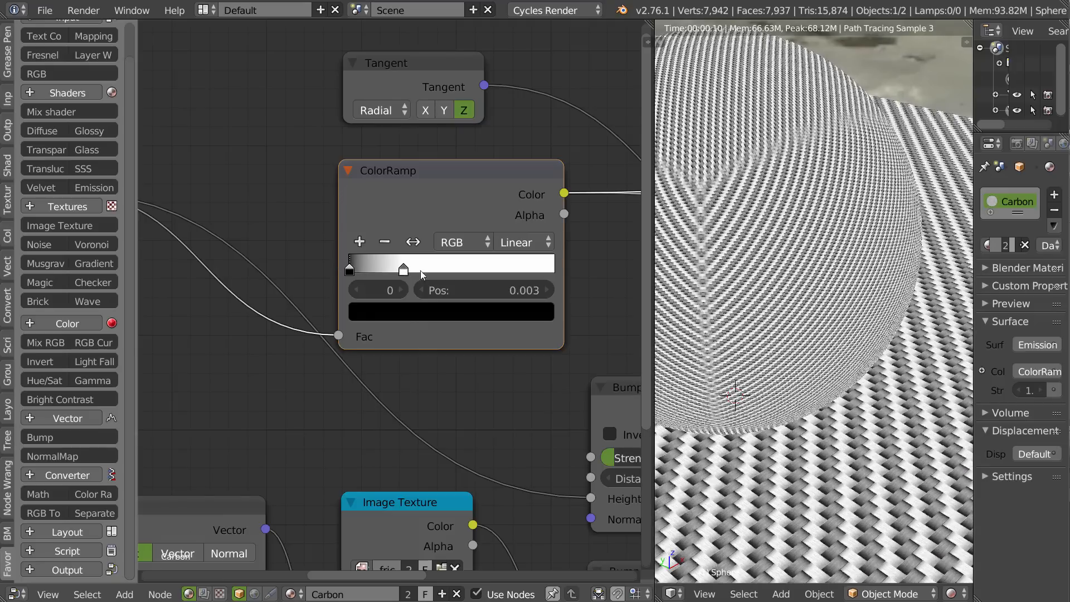
{"action": "scroll", "coordinate": [390, 245], "scroll_direction": "down", "scroll_amount": 4}
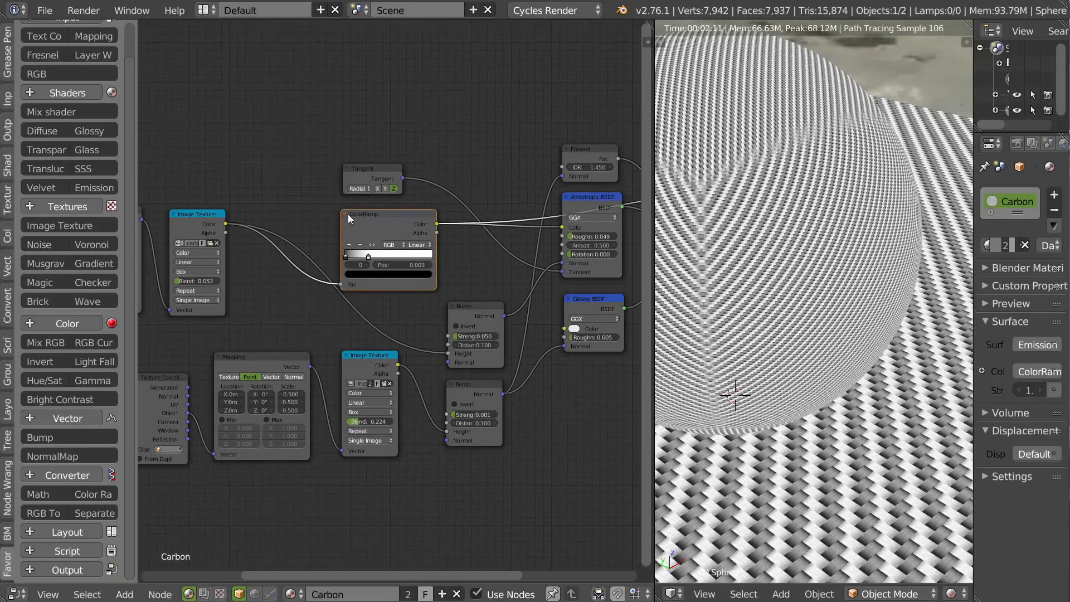
Detach the ColorRamp and insert an RGB Curves node between the carbon Image Texture and the Anisotropic BSDF's Color input.
{"action": "left_click_drag", "start_coordinate": [381, 219], "coordinate": [250, 62], "text": "alt"}
{"action": "left_click", "coordinate": [62, 322]}
{"action": "scroll", "coordinate": [54, 312], "scroll_direction": "down", "scroll_amount": 2}
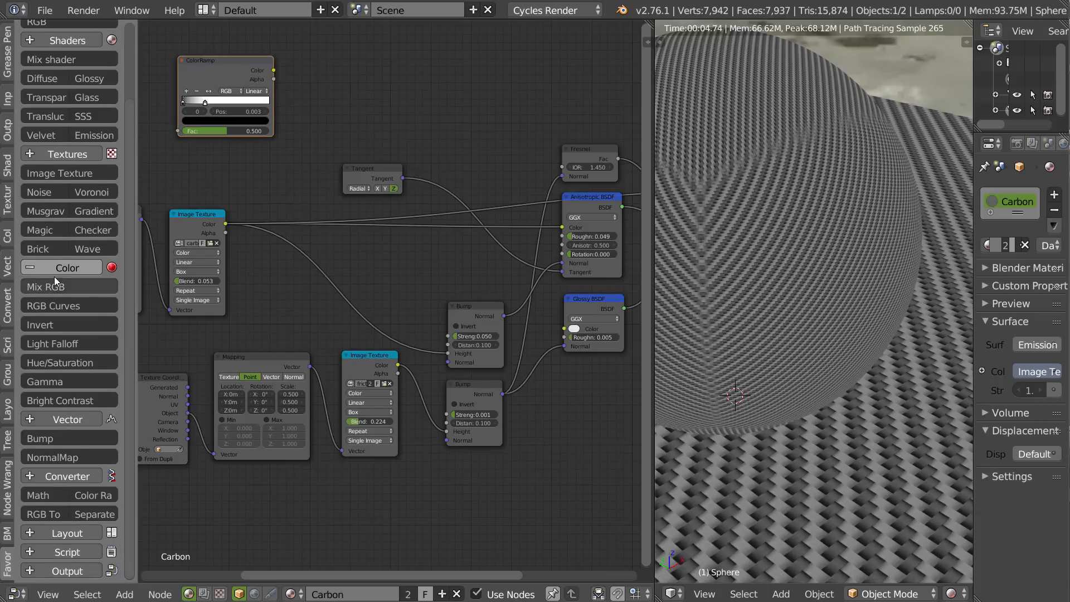
{"action": "left_click", "coordinate": [49, 306]}
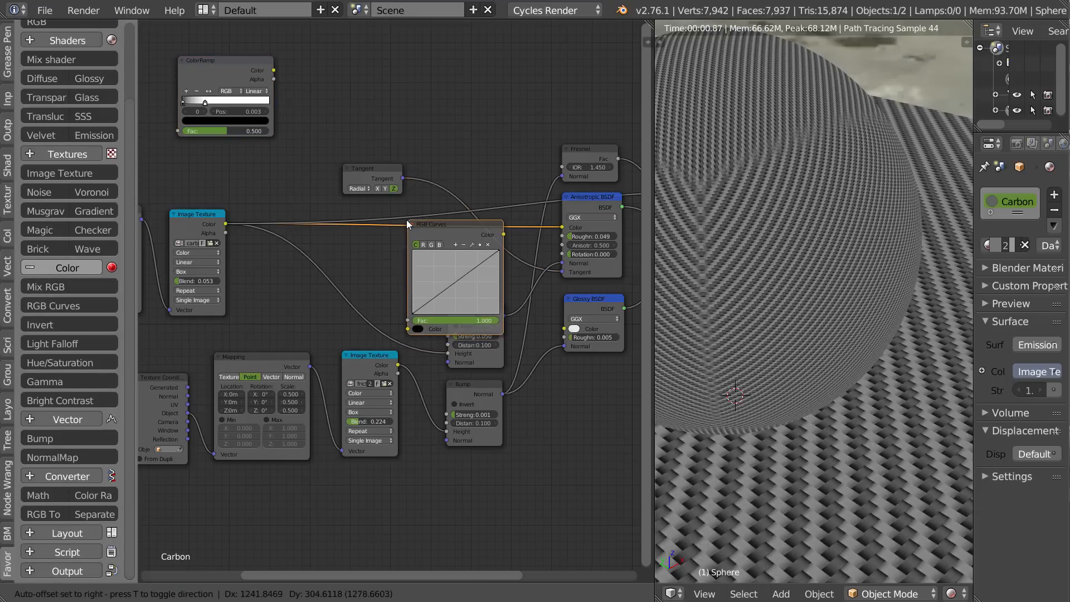
{"action": "left_click", "coordinate": [405, 220]}
{"action": "left_click_drag", "start_coordinate": [441, 225], "coordinate": [416, 215]}
Raise the combined curve to about X 0.28, Y 0.50, and bend the separate channel curves, with blue at about X 0.47, Y 0.60.
{"action": "mouse_move", "coordinate": [423, 273]}
{"action": "left_mouse_down"}
{"action": "mouse_move", "coordinate": [415, 262]}
{"action": "mouse_move", "coordinate": [429, 287]}
{"action": "mouse_move", "coordinate": [419, 257]}
{"action": "mouse_move", "coordinate": [409, 271]}
{"action": "left_mouse_up"}
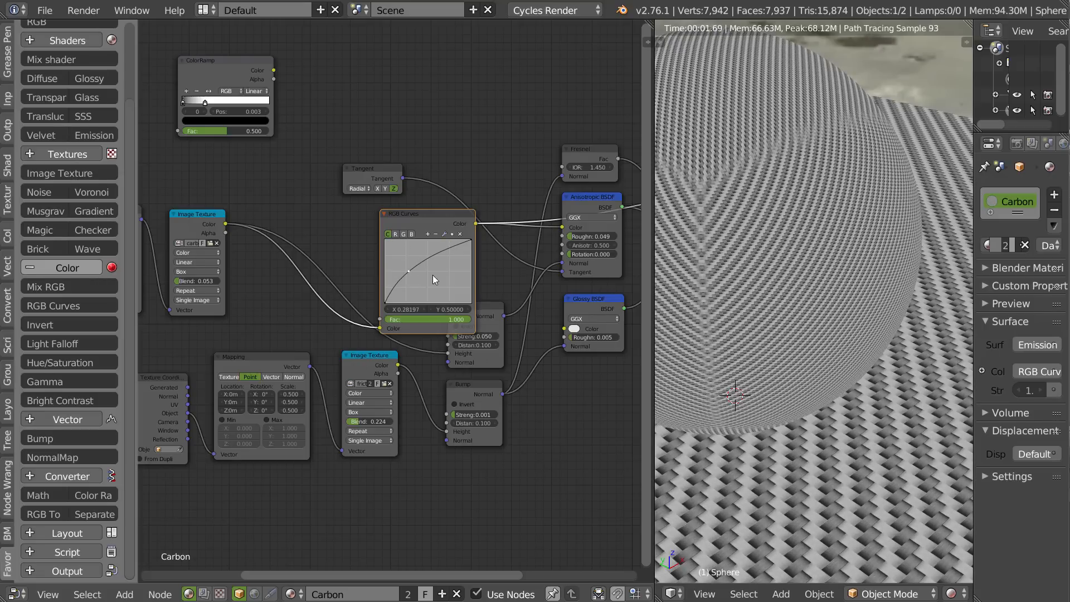
{"action": "left_click", "coordinate": [395, 234]}
{"action": "mouse_move", "coordinate": [419, 278]}
{"action": "left_mouse_down"}
{"action": "mouse_move", "coordinate": [441, 270]}
{"action": "mouse_move", "coordinate": [420, 266]}
{"action": "mouse_move", "coordinate": [432, 285]}
{"action": "mouse_move", "coordinate": [425, 264]}
{"action": "left_mouse_up"}
{"action": "left_click", "coordinate": [404, 235]}
{"action": "left_click", "coordinate": [413, 233]}
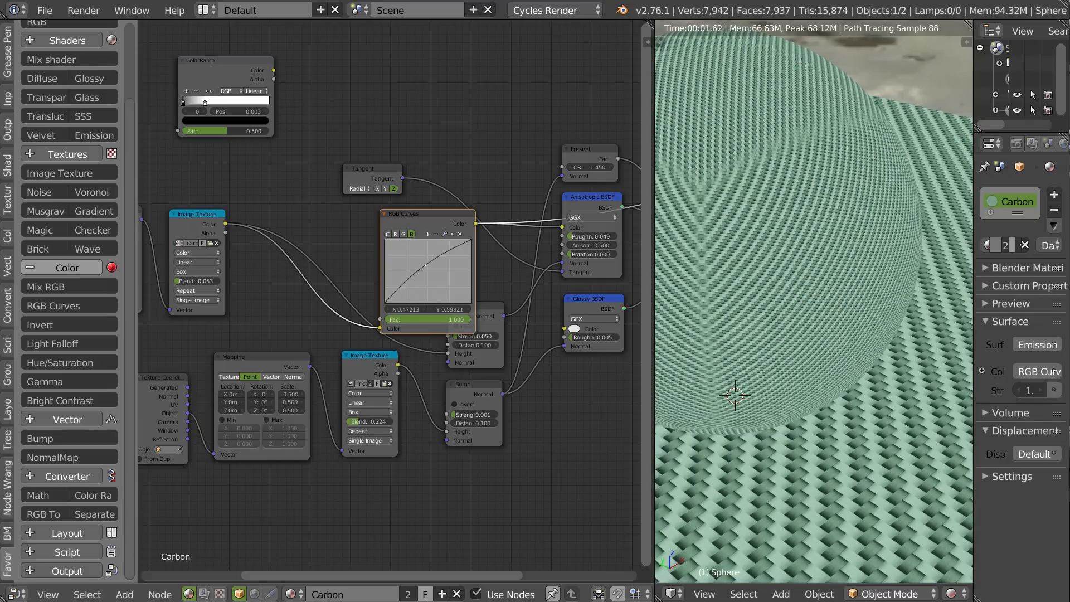
Lower the combined curve to about X 0.44, Y 0.46, and tint the weave violet-blue with the blue point at about X 0.38, Y 0.59.
{"action": "left_click", "coordinate": [387, 234]}
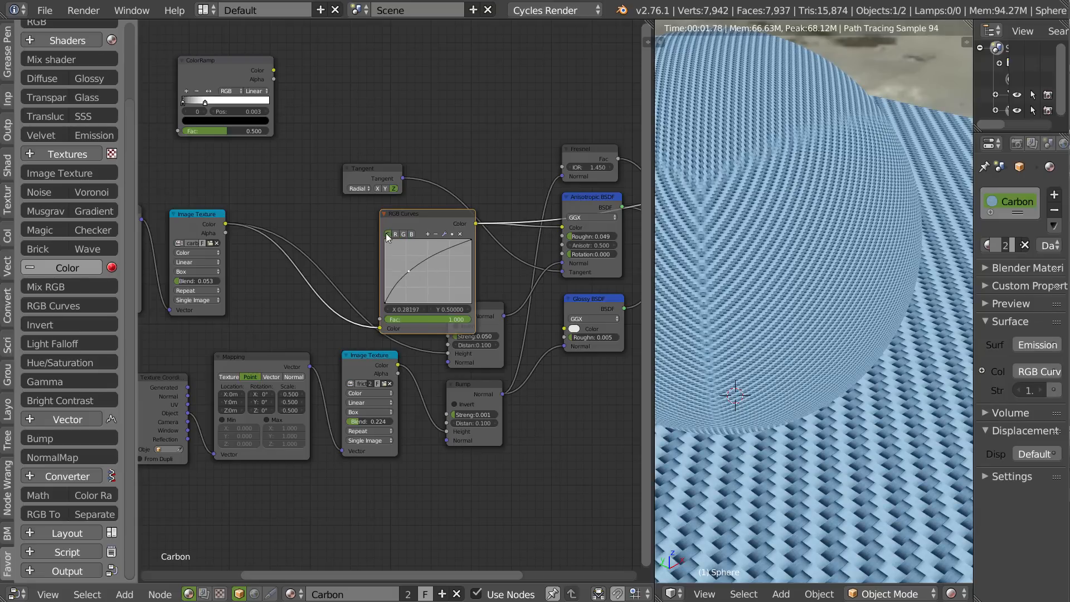
{"action": "left_click_drag", "start_coordinate": [413, 270], "coordinate": [421, 284]}
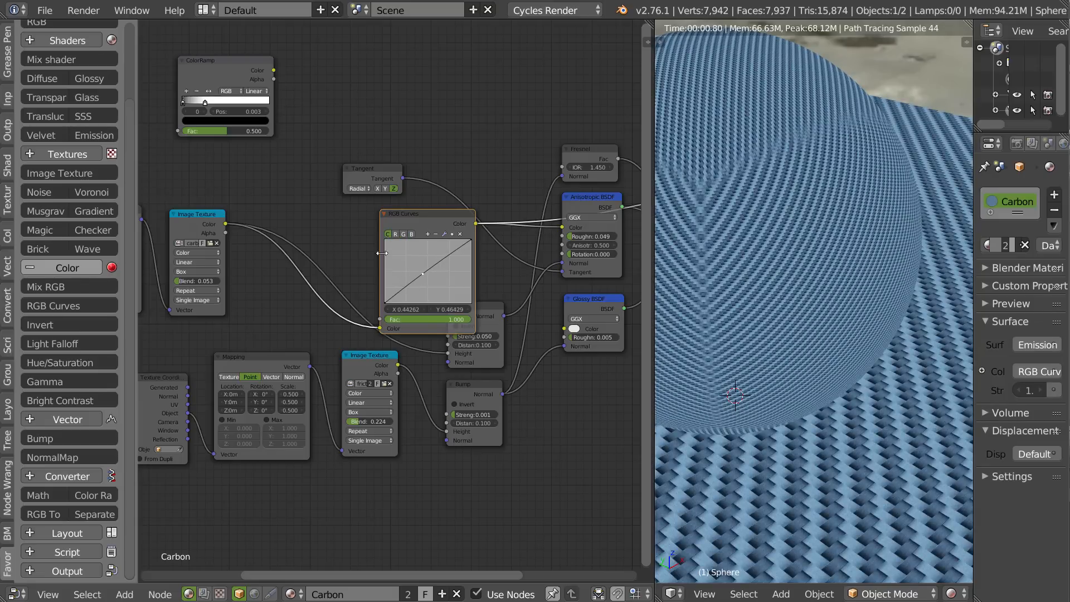
{"action": "left_click", "coordinate": [395, 234]}
{"action": "left_click", "coordinate": [404, 234]}
{"action": "left_click", "coordinate": [411, 234]}
{"action": "left_click", "coordinate": [421, 257]}
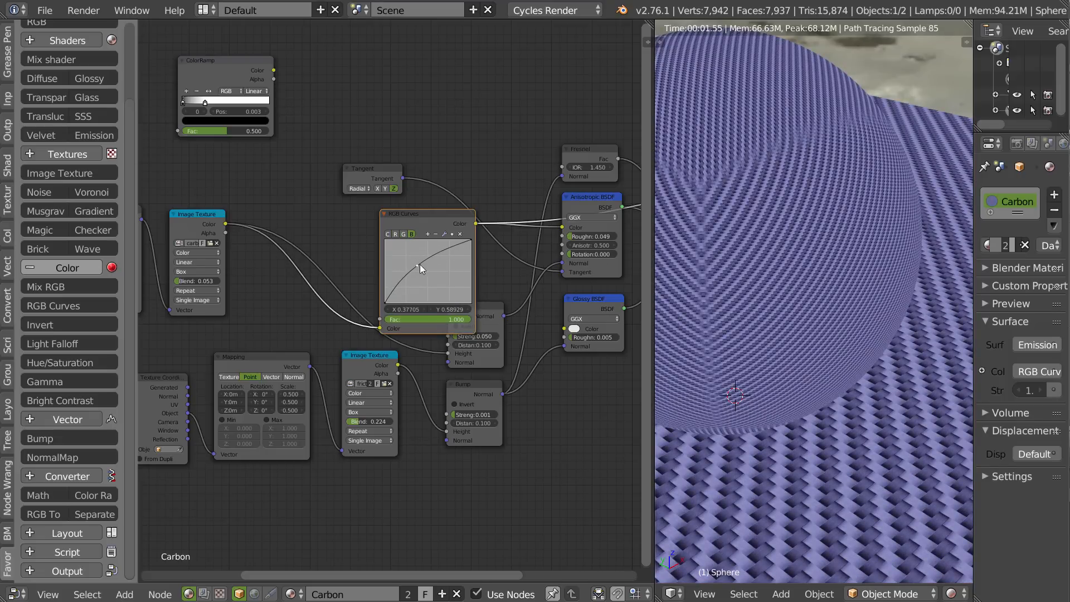
Return the preview to the full Mix Shader and examine the tinted carbon on the sphere and plane.
{"action": "left_click_drag", "start_coordinate": [470, 218], "coordinate": [445, 217]}
{"action": "middle_click_drag", "start_coordinate": [560, 221], "coordinate": [360, 234]}
{"action": "left_click", "coordinate": [527, 224], "text": "ctrl+shift"}
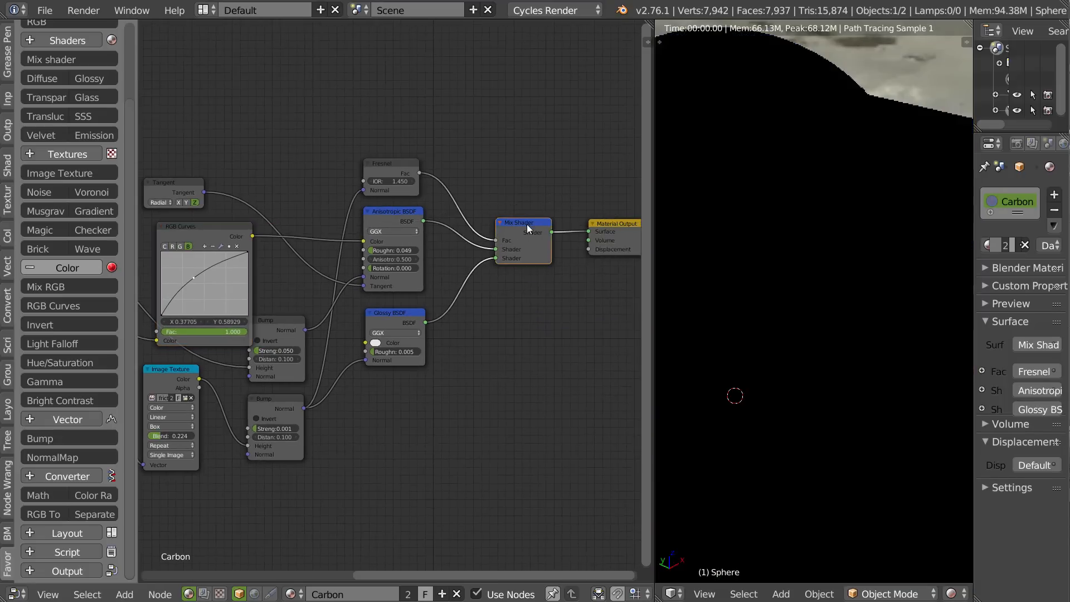
{"action": "middle_click_drag", "start_coordinate": [795, 222], "coordinate": [883, 227], "text": "shift"}
{"action": "middle_click_drag", "start_coordinate": [760, 350], "coordinate": [804, 343]}
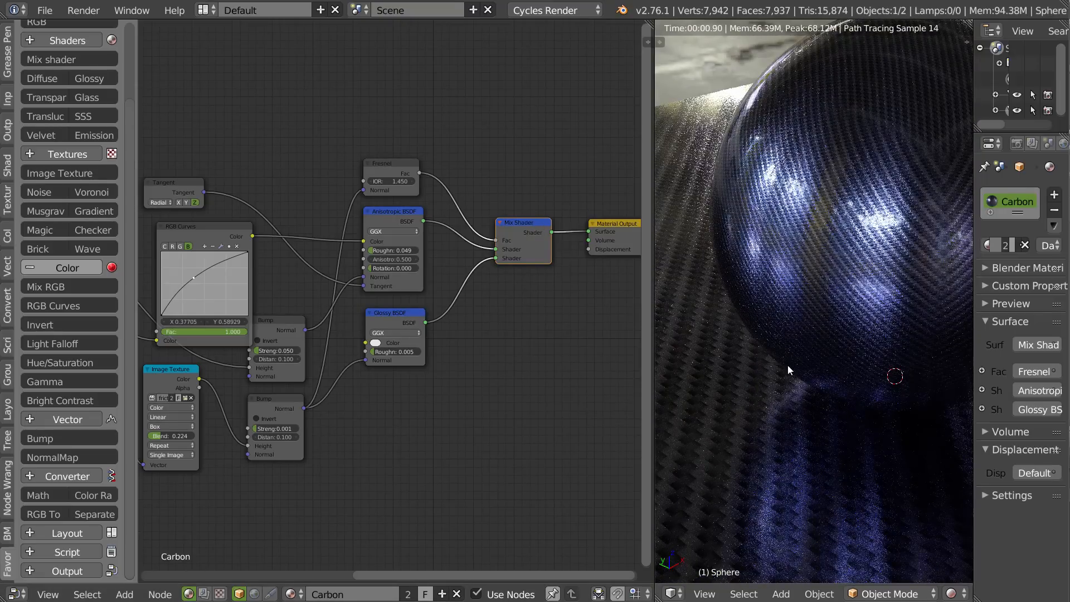
Detach the RGB Curves node, put the ColorRamp back between the carbon Image Texture and the Anisotropic BSDF, and collapse it.
{"action": "middle_click_drag", "start_coordinate": [190, 231], "coordinate": [393, 235]}
{"action": "left_click", "coordinate": [299, 224]}
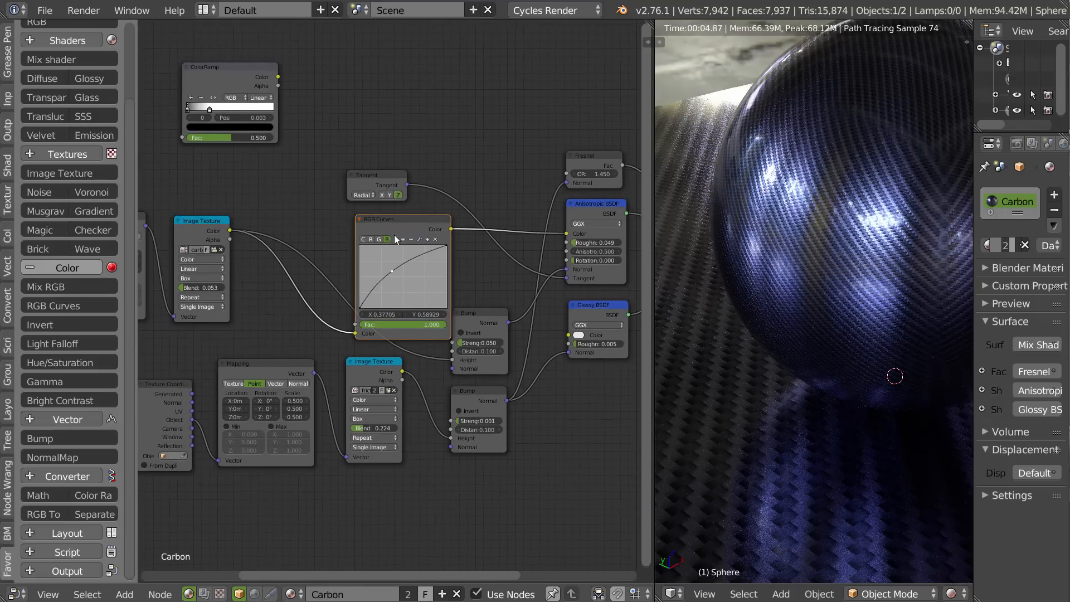
{"action": "left_click_drag", "start_coordinate": [383, 220], "coordinate": [361, 26], "text": "alt"}
{"action": "left_click_drag", "start_coordinate": [232, 68], "coordinate": [403, 238]}
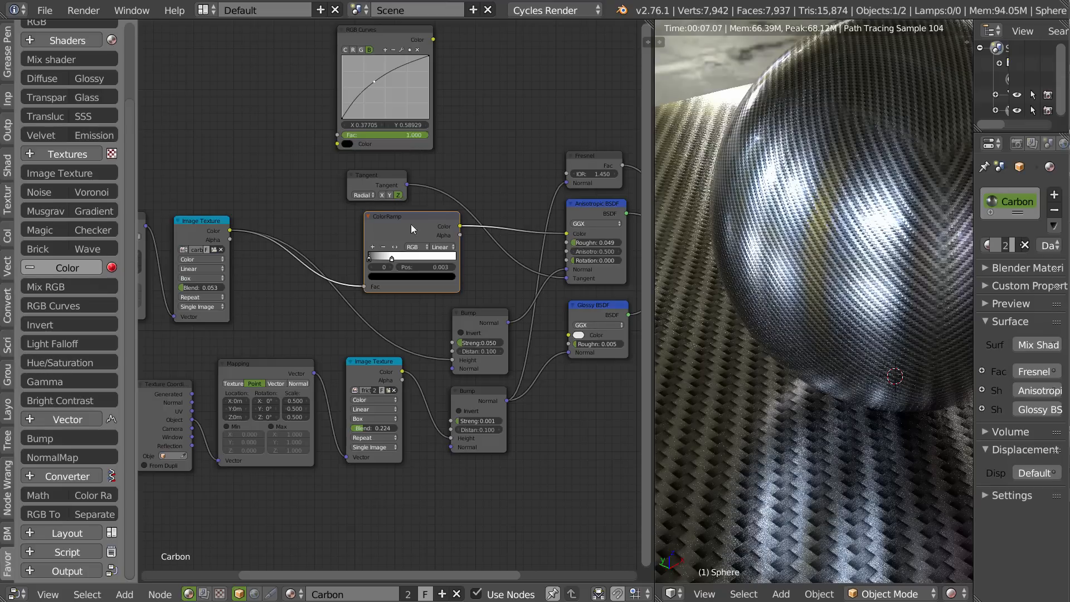
{"action": "left_click", "coordinate": [368, 216]}
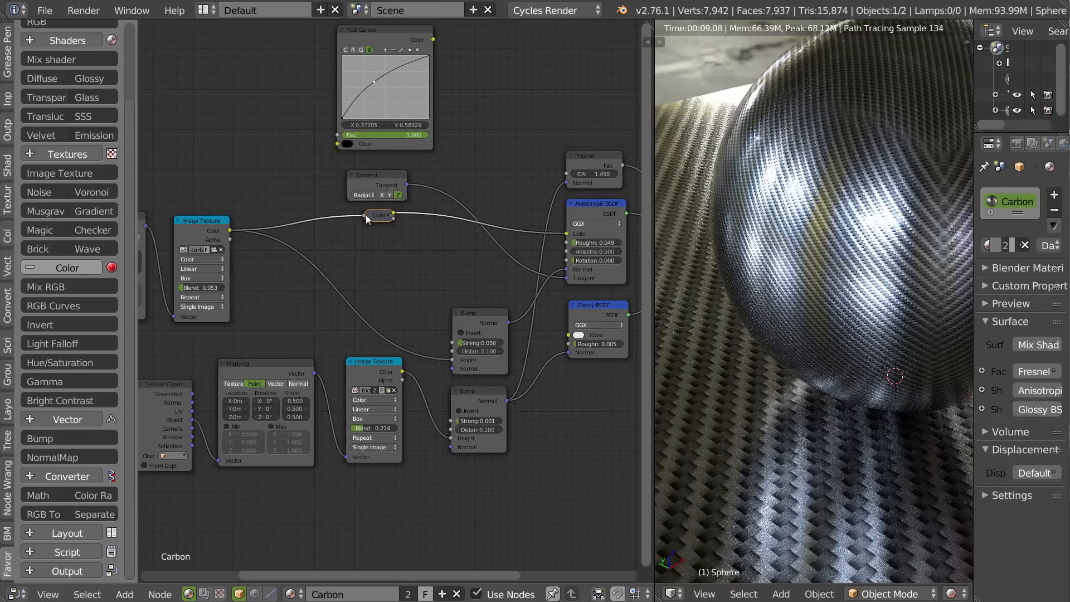
Expand the ColorRamp node and delete the unused RGB Curves node above it.
{"action": "left_click", "coordinate": [368, 216]}
{"action": "left_click_drag", "start_coordinate": [396, 219], "coordinate": [398, 222]}
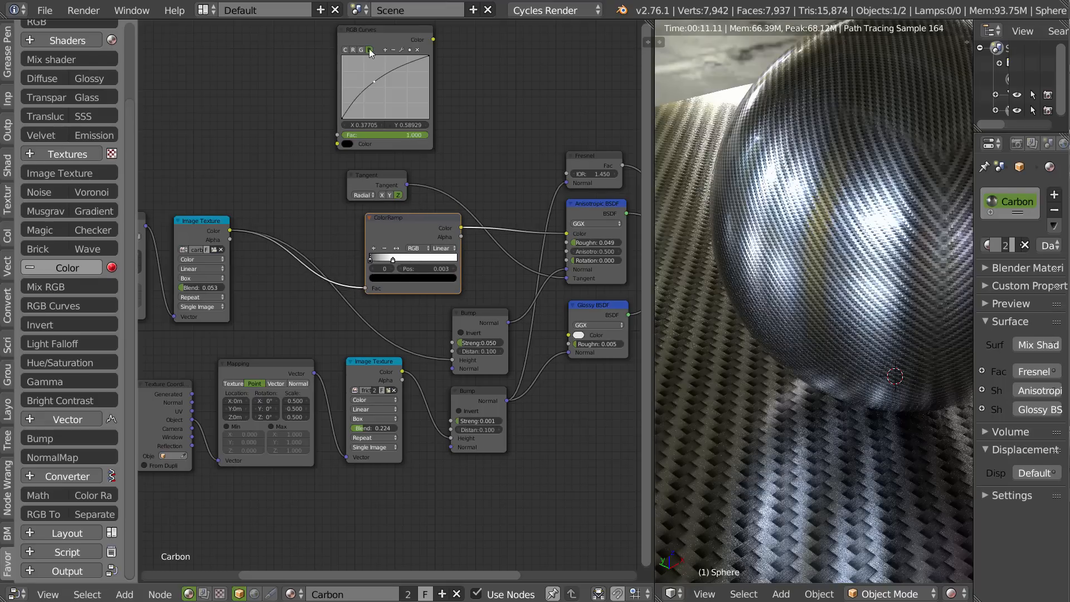
{"action": "middle_click_drag", "start_coordinate": [369, 53], "coordinate": [372, 82]}
{"action": "left_click", "coordinate": [382, 64]}
{"action": "key", "text": "x"}
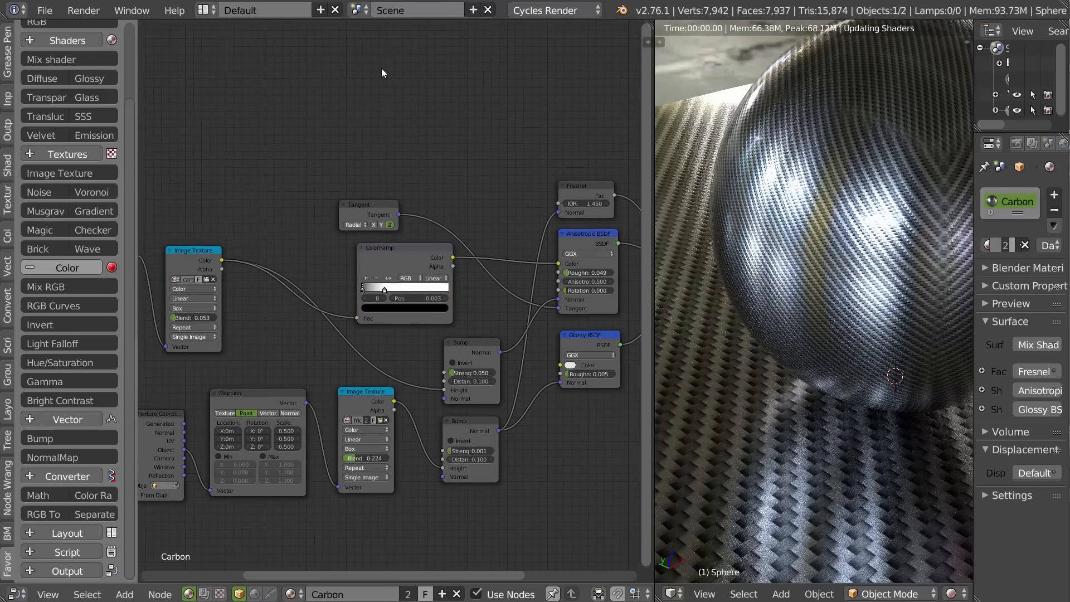
Rearrange the nodes so the ColorRamp sits above the Tangent node, between the carbon Image Texture and the Anisotropic BSDF.
{"action": "left_click_drag", "start_coordinate": [367, 212], "coordinate": [489, 296]}
{"action": "left_click_drag", "start_coordinate": [410, 251], "coordinate": [417, 190]}
{"action": "middle_click_drag", "start_coordinate": [501, 292], "coordinate": [470, 233]}
{"action": "left_click_drag", "start_coordinate": [469, 233], "coordinate": [422, 230]}
{"action": "left_click_drag", "start_coordinate": [383, 137], "coordinate": [433, 148]}
{"action": "left_click_drag", "start_coordinate": [416, 236], "coordinate": [421, 239]}
Align the ColorRamp, Tangent and both Bump nodes into one vertical column by scaling their positions along X.
{"action": "left_click", "coordinate": [433, 149]}
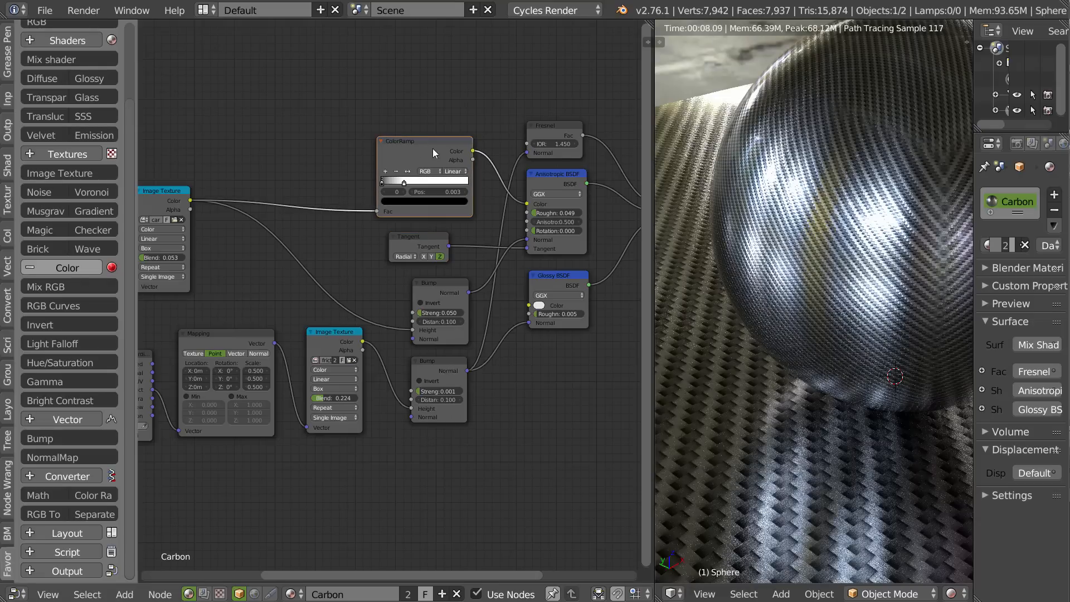
{"action": "left_click", "coordinate": [423, 236], "text": "shift"}
{"action": "left_click", "coordinate": [445, 291], "text": "shift"}
{"action": "left_click", "coordinate": [448, 359], "text": "shift"}
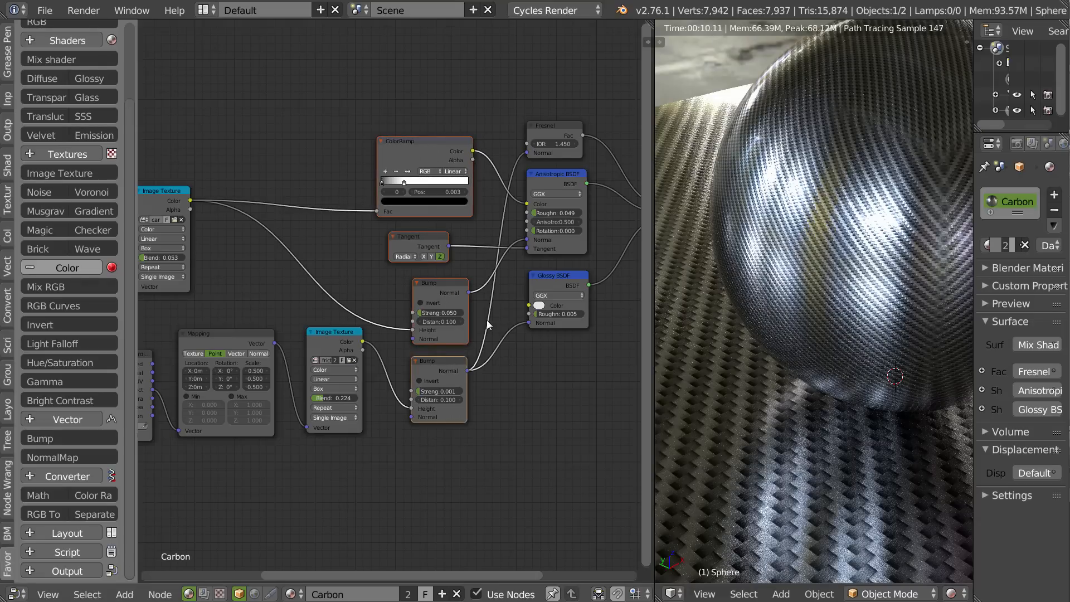
{"action": "key", "text": "s"}
{"action": "key", "text": "x"}
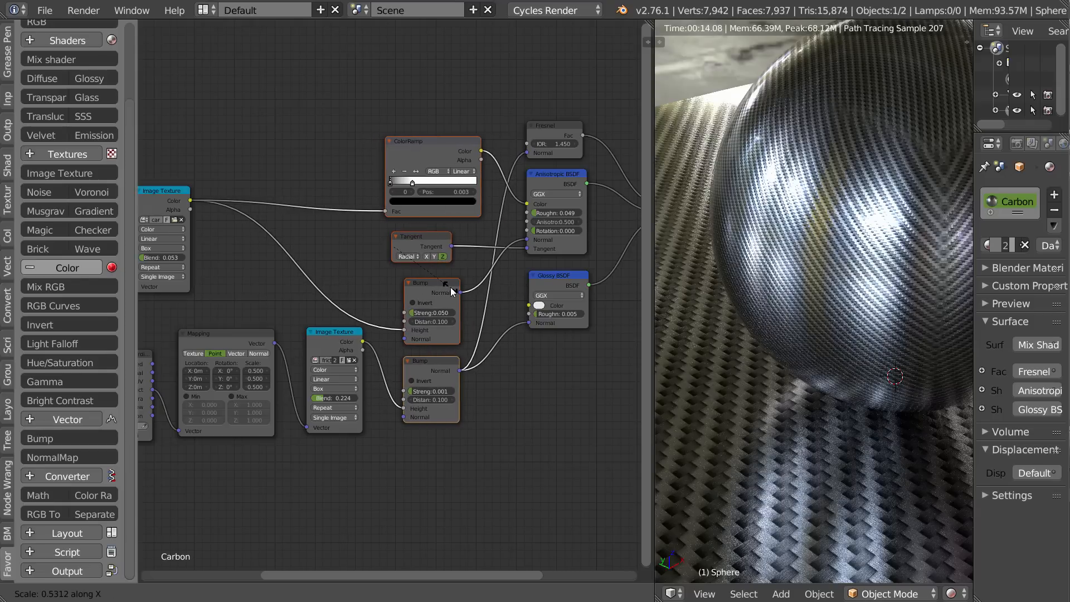
{"action": "left_click", "coordinate": [450, 291]}
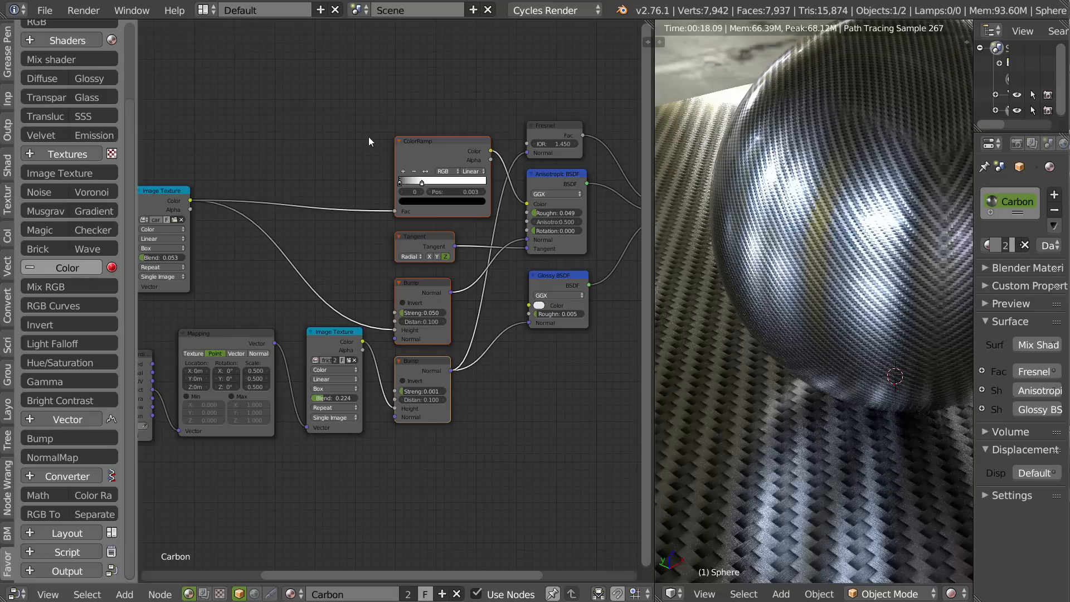
{"action": "left_click", "coordinate": [442, 95]}
Align the Fresnel, Anisotropic BSDF and Glossy BSDF nodes by scaling along X to 0, and lower the column along Y.
{"action": "left_click_drag", "start_coordinate": [445, 144], "coordinate": [422, 142]}
{"action": "middle_click_drag", "start_coordinate": [562, 138], "coordinate": [489, 118]}
{"action": "left_click", "coordinate": [489, 118]}
{"action": "left_click", "coordinate": [493, 158], "text": "shift"}
{"action": "left_click", "coordinate": [484, 258], "text": "shift"}
{"action": "key", "text": "s"}
{"action": "key", "text": "x"}
{"action": "key", "text": "0"}
{"action": "key", "text": "Return"}
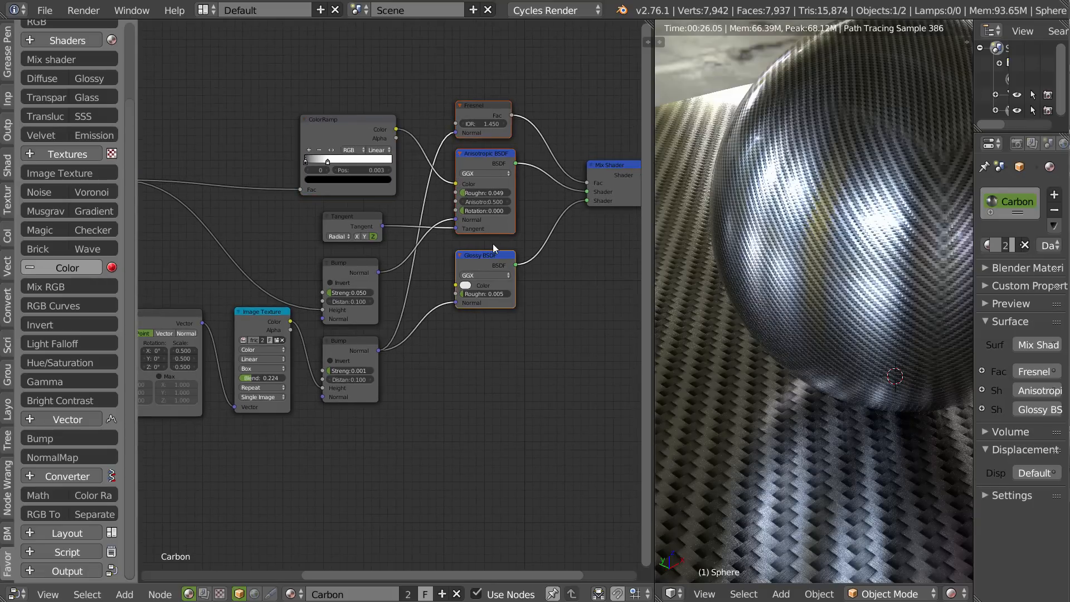
{"action": "key", "text": "g"}
{"action": "key", "text": "y"}
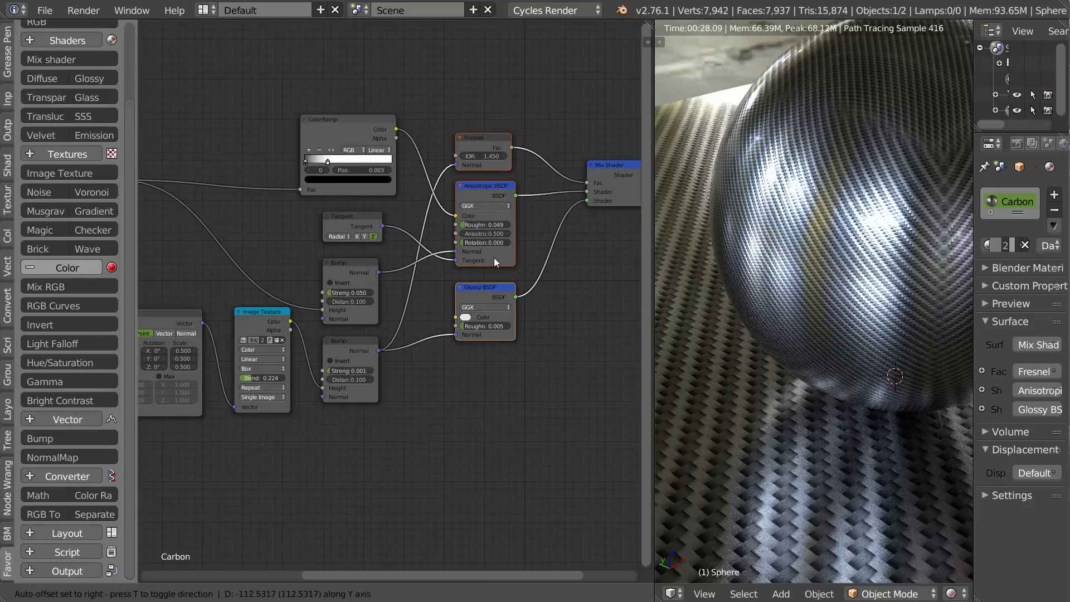
{"action": "left_click", "coordinate": [493, 255]}
Select the carbon Texture Coordinate, Mapping and Image Texture nodes and move them closer to the ColorRamp.
{"action": "middle_click_drag", "start_coordinate": [370, 279], "coordinate": [555, 251]}
{"action": "middle_click_drag", "start_coordinate": [427, 291], "coordinate": [480, 264]}
{"action": "middle_click_drag", "start_coordinate": [275, 310], "coordinate": [404, 298]}
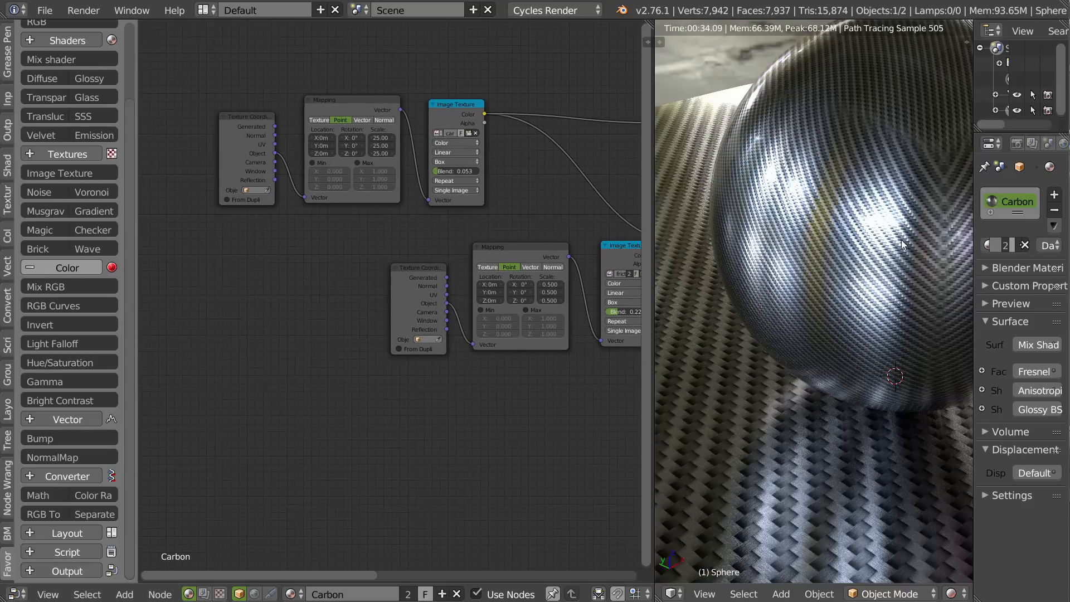
{"action": "middle_click_drag", "start_coordinate": [490, 284], "coordinate": [422, 284]}
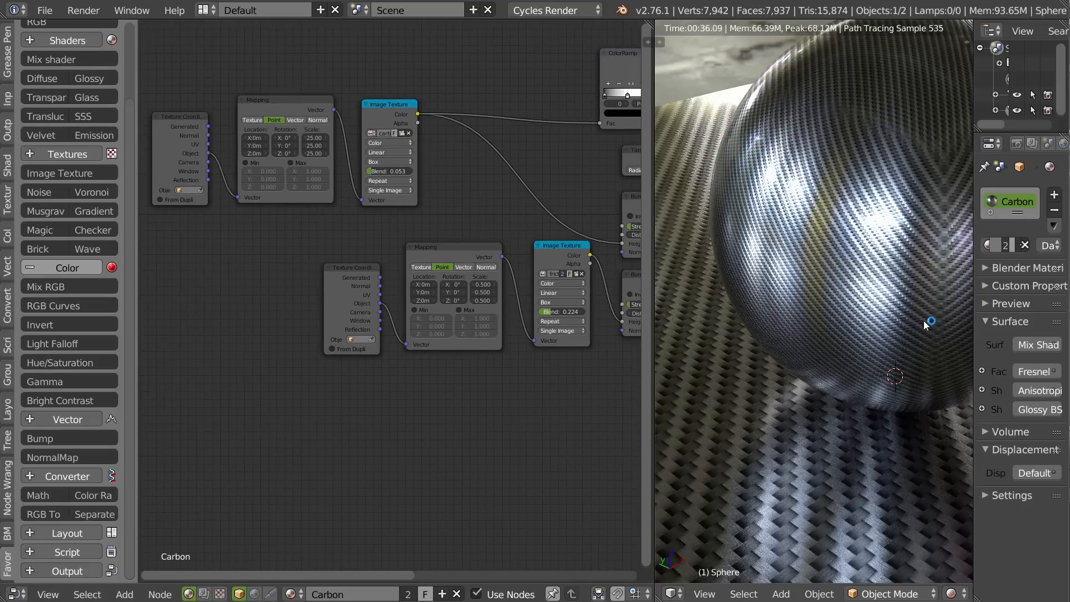
{"action": "middle_click_drag", "start_coordinate": [537, 265], "coordinate": [387, 287]}
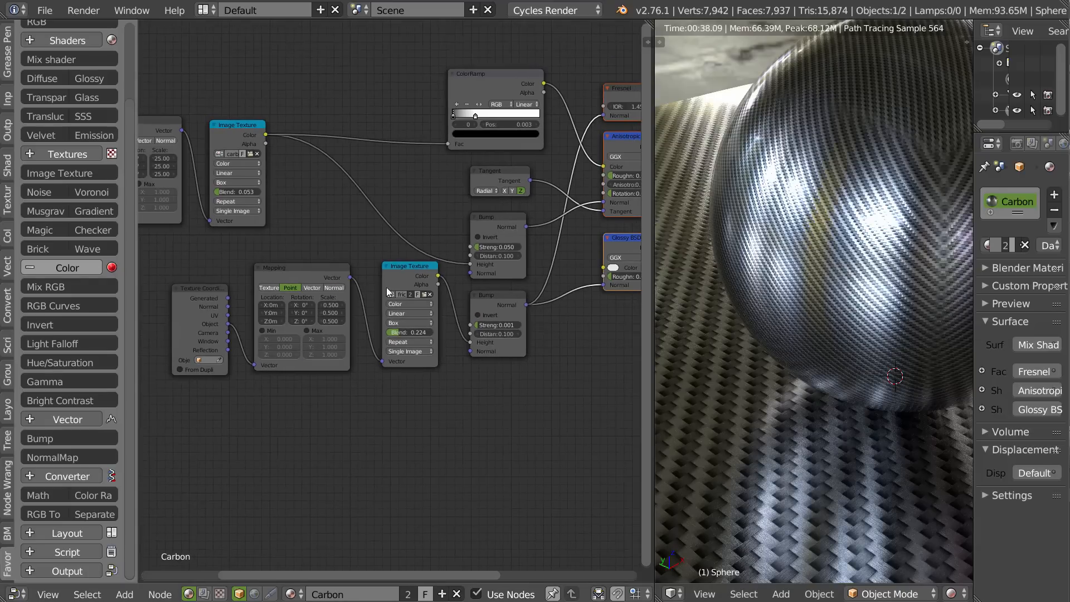
{"action": "middle_click_drag", "start_coordinate": [280, 167], "coordinate": [406, 182]}
{"action": "right_click", "coordinate": [343, 144]}
{"action": "key", "text": "b"}
{"action": "left_click_drag", "start_coordinate": [415, 103], "coordinate": [166, 216]}
{"action": "middle_click_drag", "start_coordinate": [405, 190], "coordinate": [341, 179]}
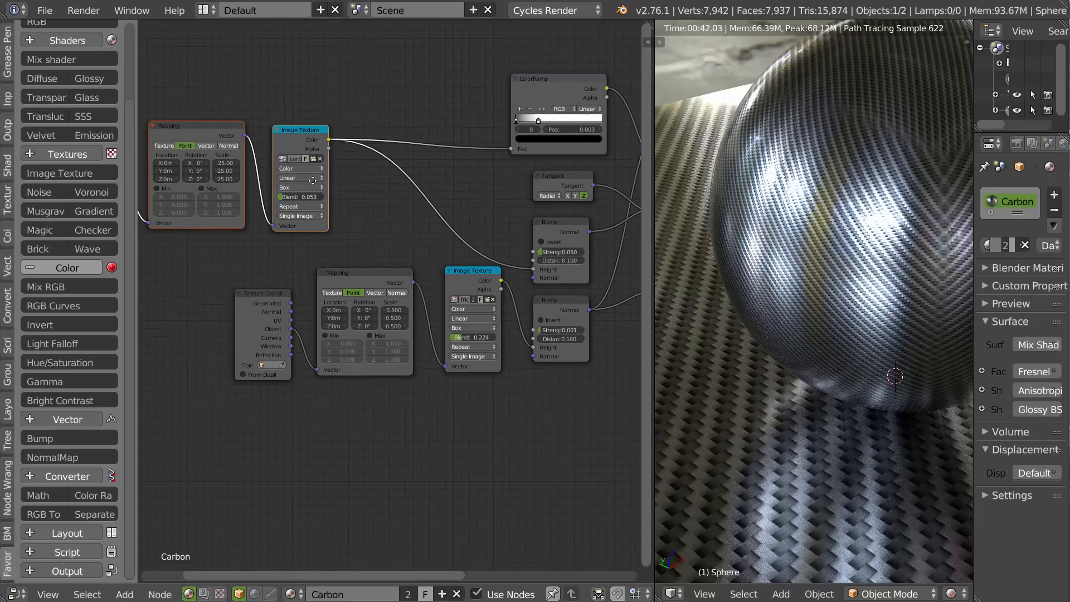
{"action": "key", "text": "g"}
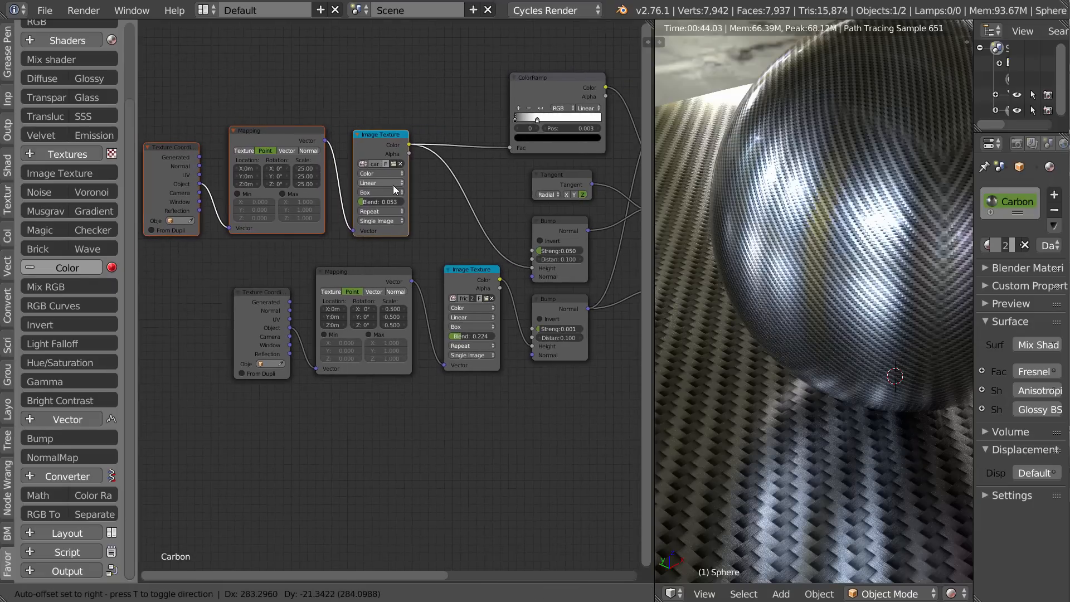
{"action": "left_click", "coordinate": [392, 187]}
Select the second texture chain with its Bump node and move it down, away from the carbon nodes.
{"action": "middle_click_drag", "start_coordinate": [433, 184], "coordinate": [443, 185]}
{"action": "scroll", "coordinate": [446, 186], "scroll_direction": "down", "scroll_amount": 3}
{"action": "middle_click_drag", "start_coordinate": [467, 194], "coordinate": [418, 161]}
{"action": "scroll", "coordinate": [379, 182], "scroll_direction": "down", "scroll_amount": 3}
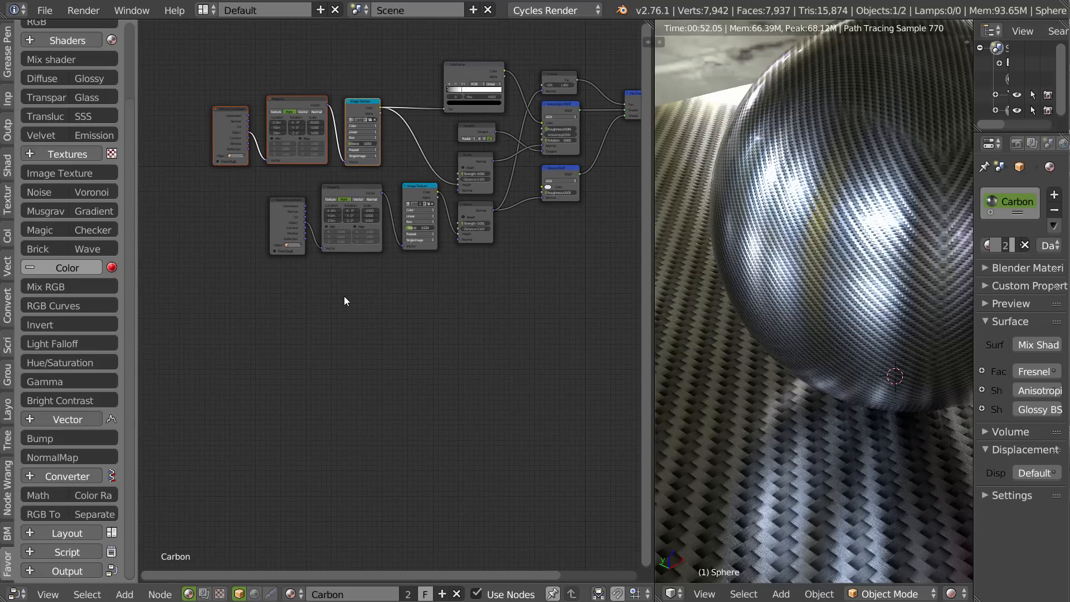
{"action": "left_click_drag", "start_coordinate": [511, 282], "coordinate": [225, 182]}
{"action": "key", "text": "g"}
{"action": "left_click", "coordinate": [391, 283]}
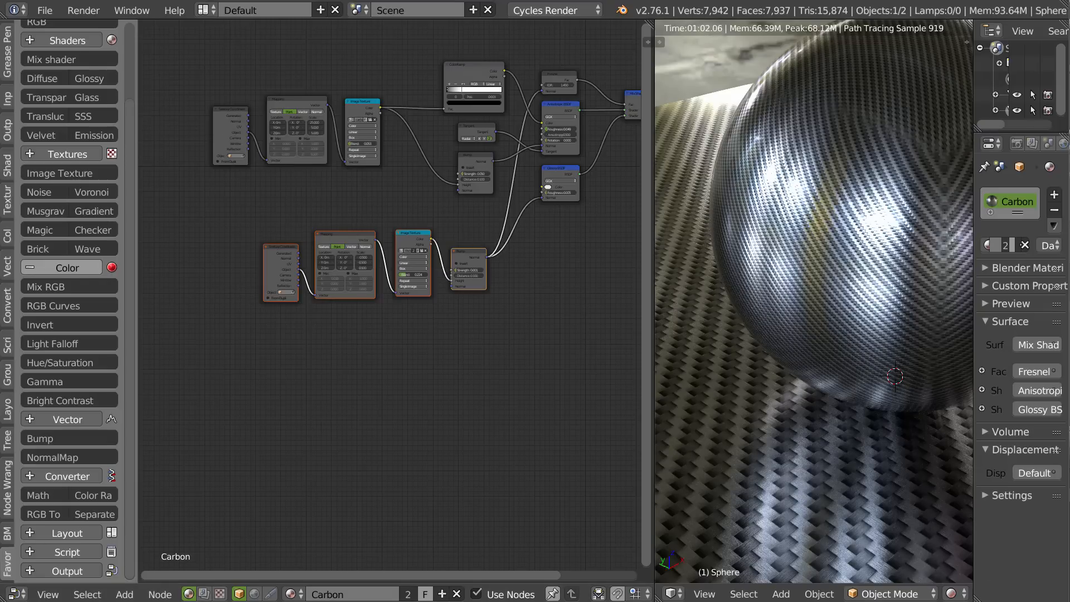
Look up the node-framing shortcut in the user preferences by filtering the node add-on's hotkey list for "frame".
{"action": "key", "text": "ctrl+alt+u"}
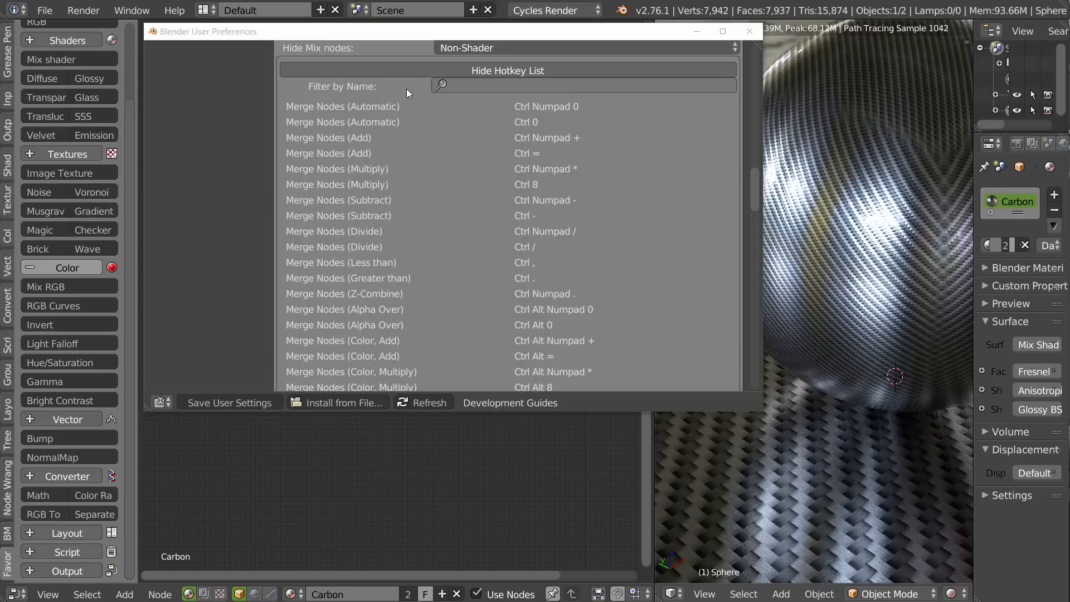
{"action": "left_click", "coordinate": [486, 84]}
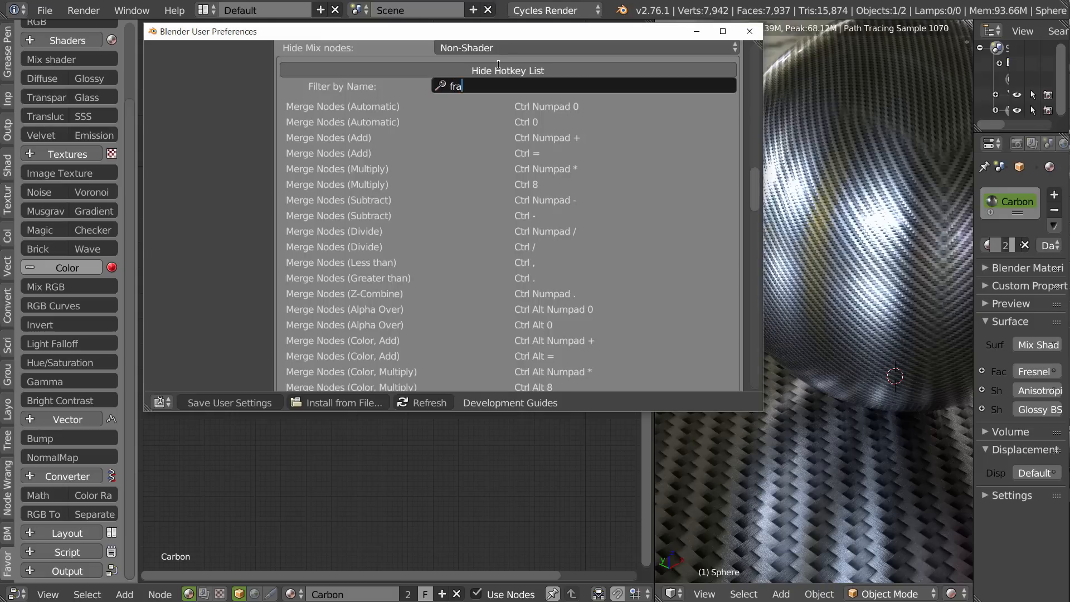
{"action": "key", "text": "Return"}
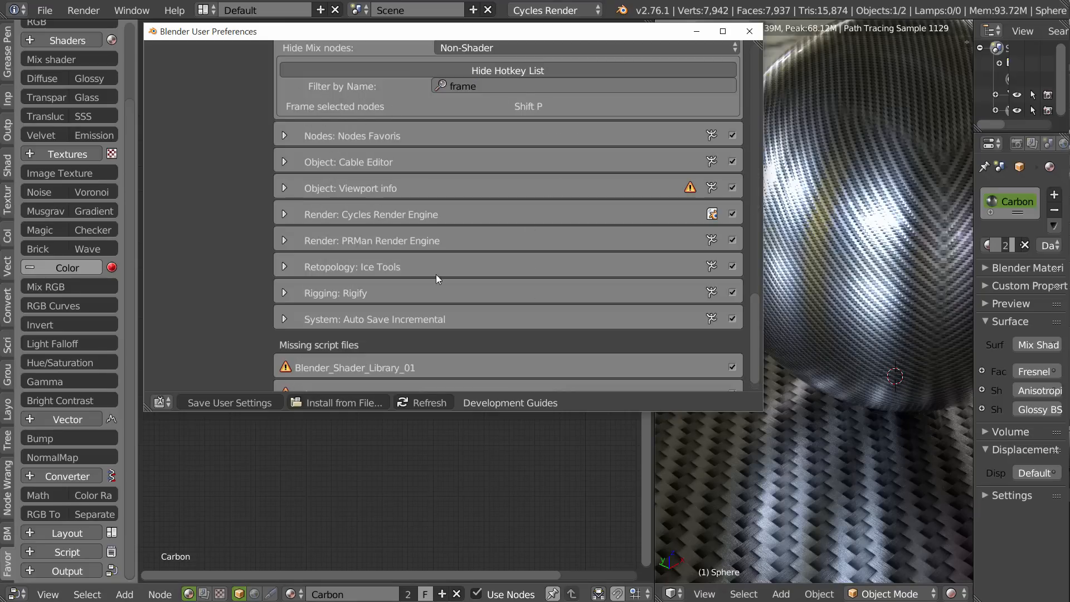
{"action": "left_click", "coordinate": [418, 501]}
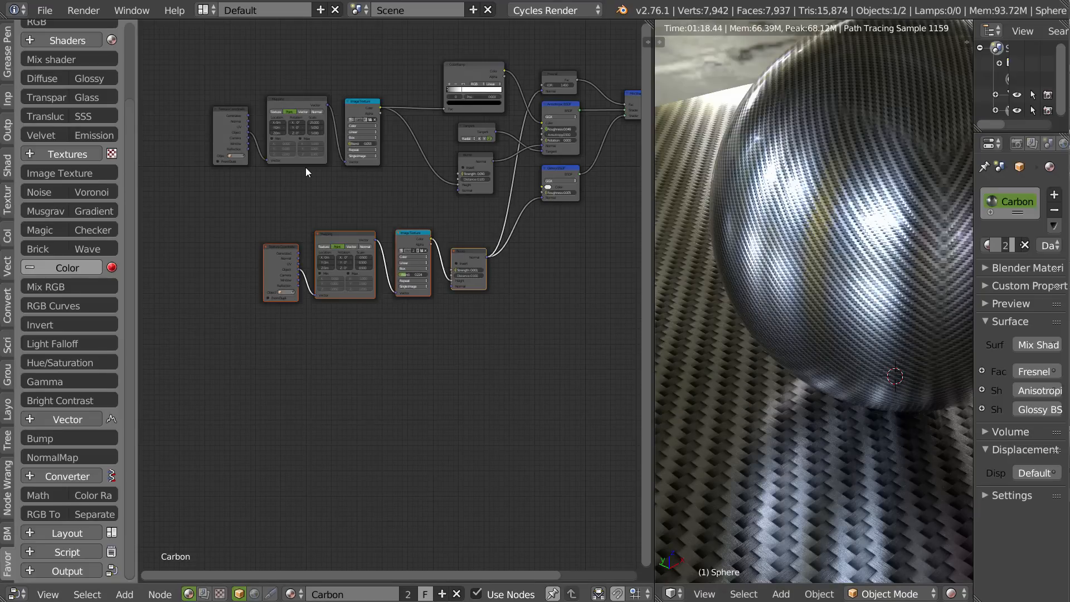
Frame the selected lower texture chain and its Bump node, and label the frame "Bump".
{"action": "key", "text": "shift+p"}
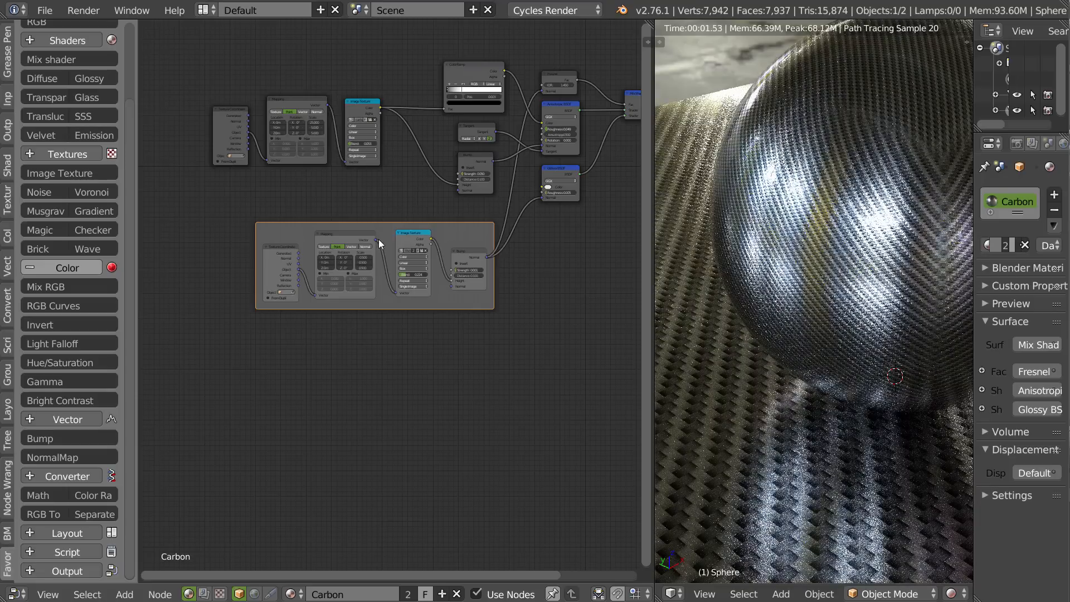
{"action": "scroll", "coordinate": [379, 239], "scroll_direction": "up", "scroll_amount": 2}
{"action": "key", "text": "g"}
{"action": "left_click", "coordinate": [369, 242]}
{"action": "key", "text": "n"}
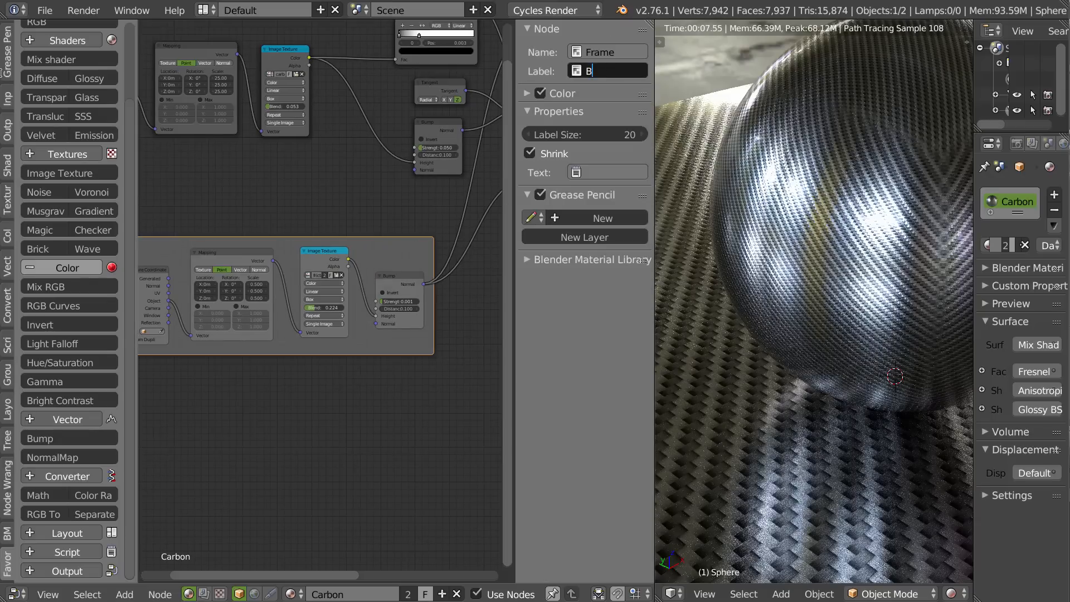
{"action": "key", "text": "Return"}
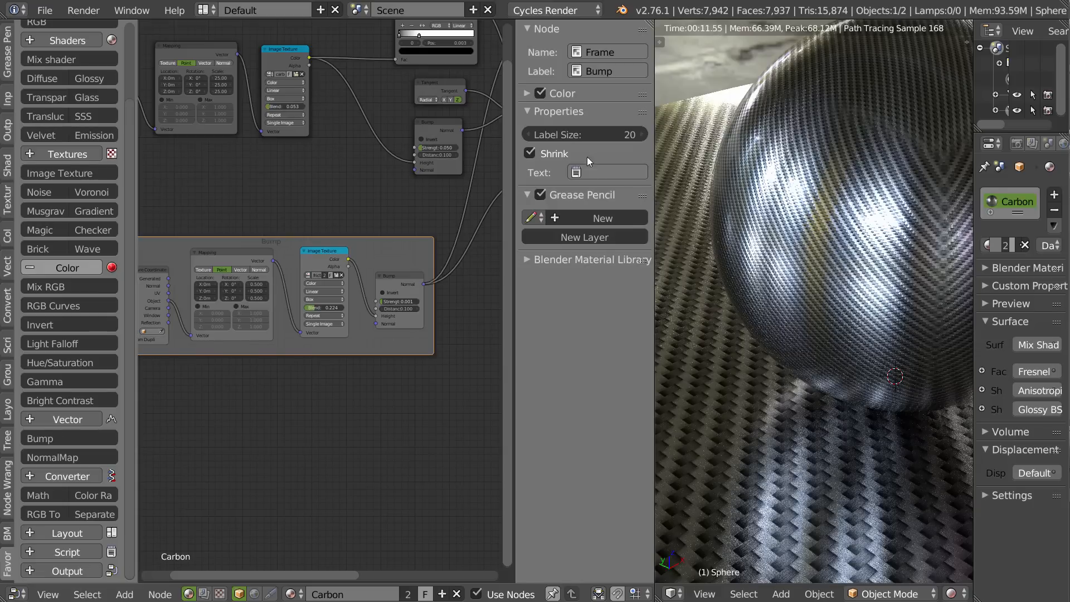
Set the Bump frame's label size to 24 and colour it green with RGB about 0.152, 0.600, 0.218.
{"action": "scroll", "coordinate": [582, 135], "scroll_direction": "up", "scroll_amount": 1, "text": "ctrl"}
{"action": "left_click", "coordinate": [527, 93]}
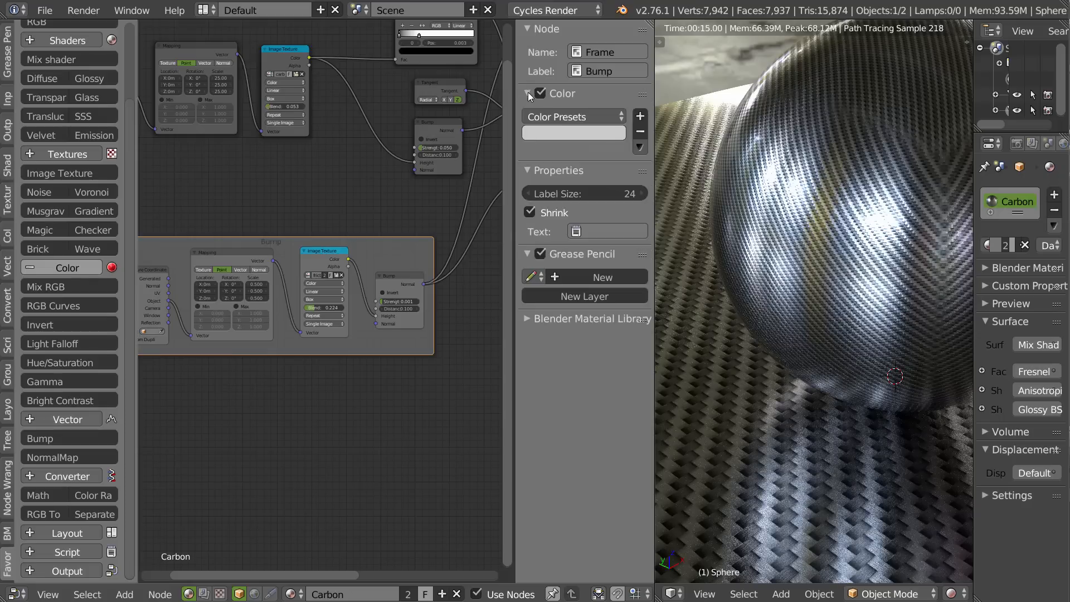
{"action": "left_click", "coordinate": [561, 134]}
{"action": "left_click_drag", "start_coordinate": [571, 215], "coordinate": [567, 188]}
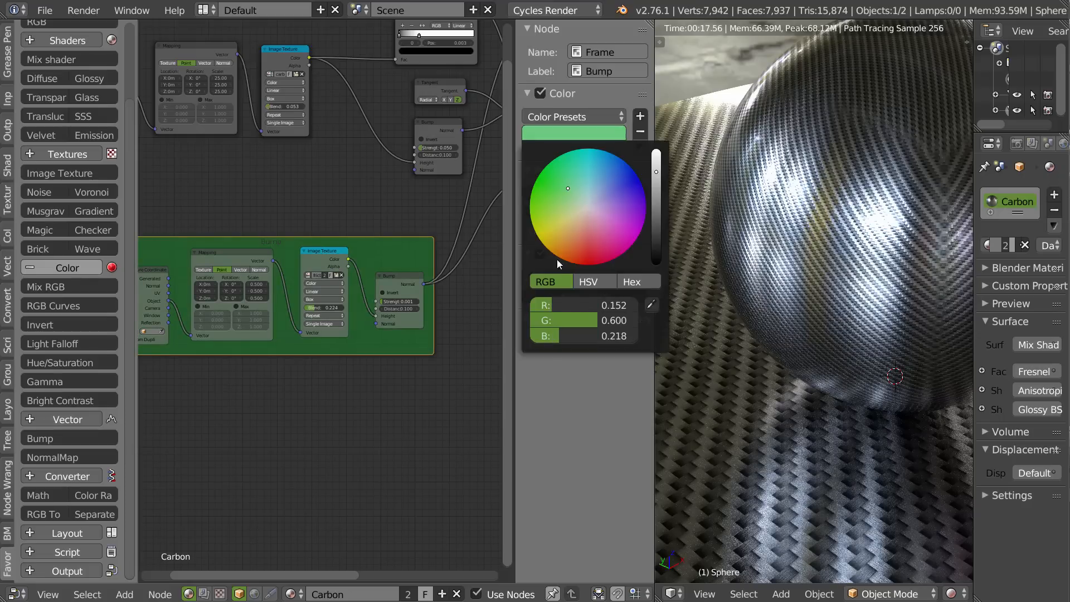
Move the carbon Bump node into the green Bump frame and bring the ColorRamp closer to the carbon Image Texture.
{"action": "middle_click_drag", "start_coordinate": [388, 218], "coordinate": [379, 294]}
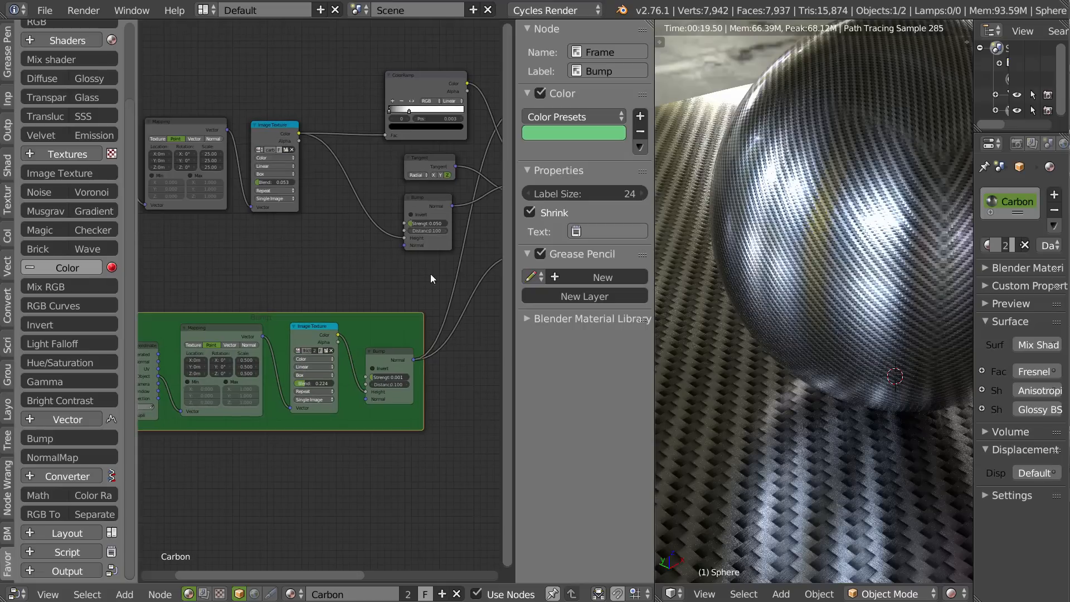
{"action": "middle_click_drag", "start_coordinate": [305, 284], "coordinate": [406, 320]}
{"action": "mouse_move", "coordinate": [263, 280]}
{"action": "middle_mouse_down"}
{"action": "mouse_move", "coordinate": [321, 270]}
{"action": "mouse_move", "coordinate": [269, 295]}
{"action": "middle_mouse_up"}
{"action": "left_click_drag", "start_coordinate": [375, 262], "coordinate": [371, 326]}
{"action": "left_click_drag", "start_coordinate": [376, 232], "coordinate": [385, 272]}
{"action": "middle_click_drag", "start_coordinate": [385, 273], "coordinate": [480, 283]}
{"action": "left_click_drag", "start_coordinate": [472, 160], "coordinate": [419, 166]}
{"action": "middle_click_drag", "start_coordinate": [377, 185], "coordinate": [405, 178]}
Frame the carbon texture chain together with the ColorRamp, and shift the green Bump frame slightly away from it.
{"action": "left_click_drag", "start_coordinate": [448, 123], "coordinate": [194, 238]}
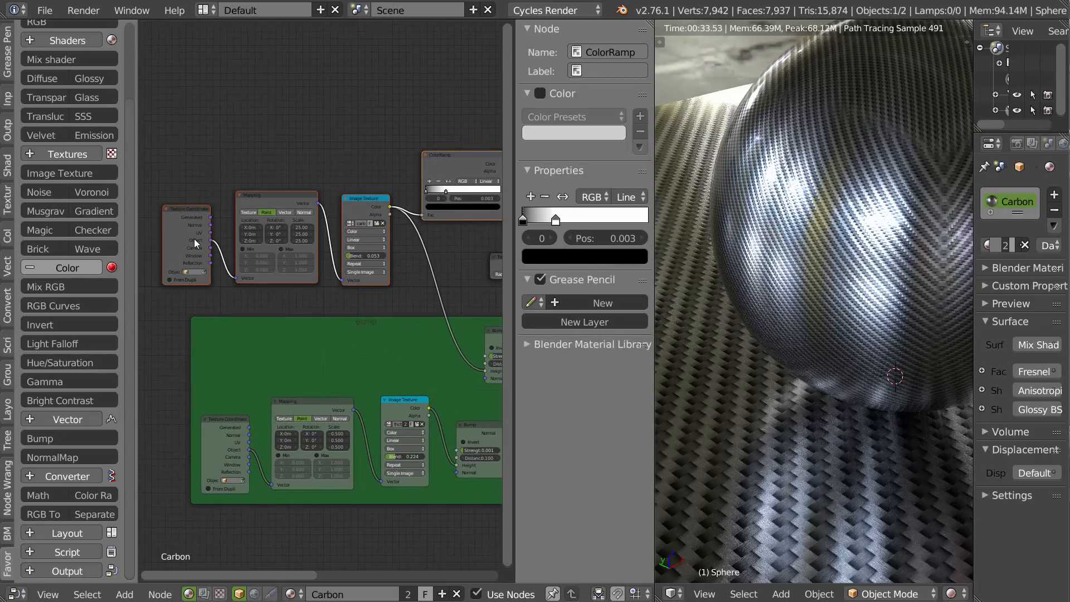
{"action": "key", "text": "ctrl+j"}
{"action": "middle_click_drag", "start_coordinate": [430, 205], "coordinate": [330, 204]}
{"action": "left_click_drag", "start_coordinate": [271, 144], "coordinate": [240, 142]}
{"action": "middle_click_drag", "start_coordinate": [240, 142], "coordinate": [377, 156]}
Label the new frame "Color" and colour it blue with RGB about 0.156, 0.307, 0.600.
{"action": "left_click", "coordinate": [608, 67]}
{"action": "type", "text": "§C"}
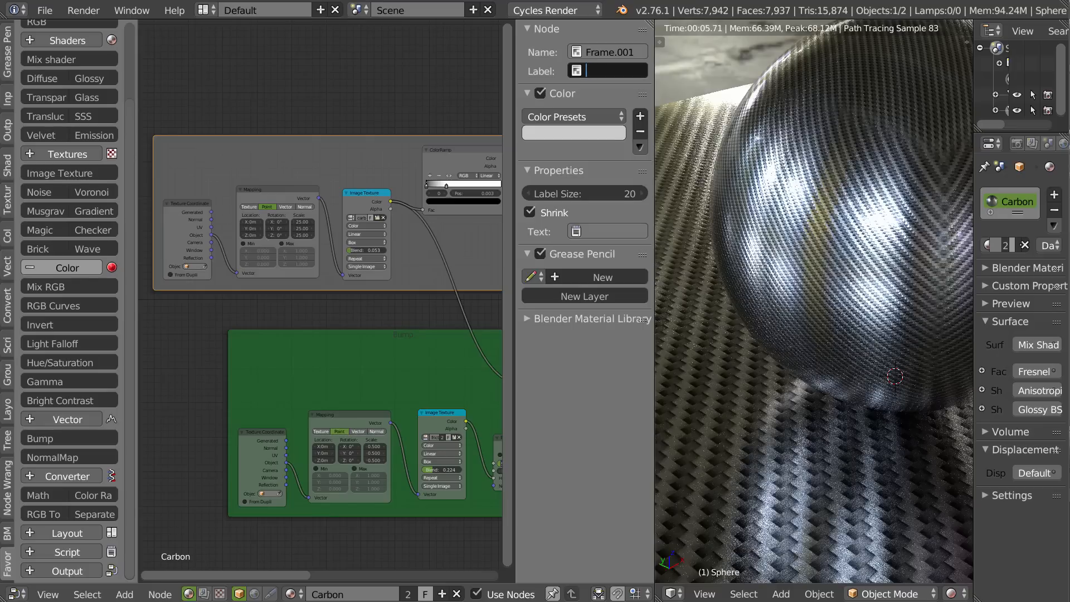
{"action": "type", "text": "olor"}
{"action": "key", "text": "Return"}
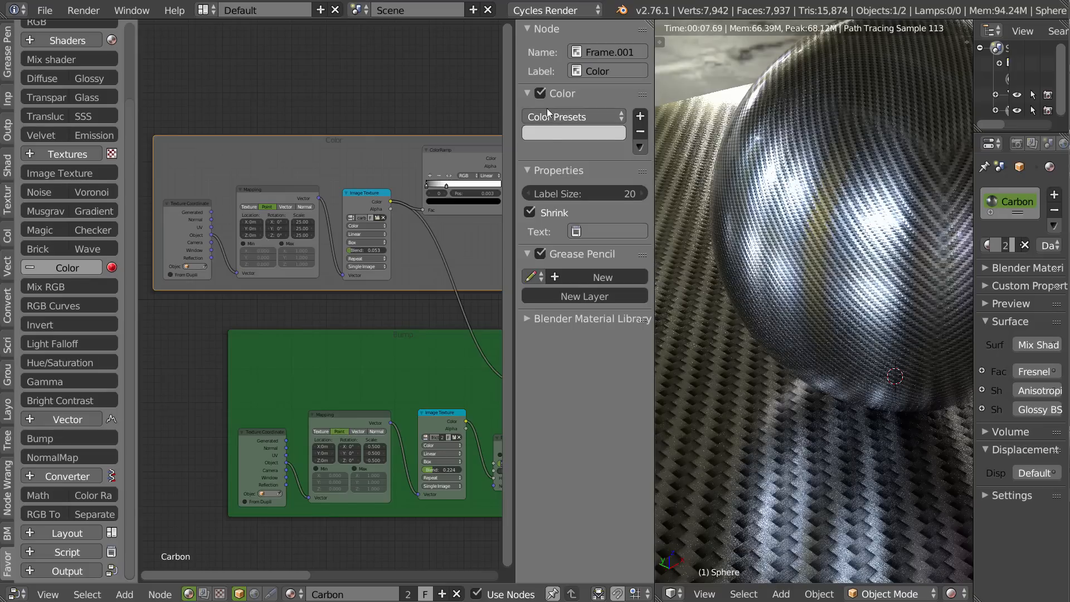
{"action": "left_click", "coordinate": [549, 131]}
{"action": "left_click_drag", "start_coordinate": [598, 199], "coordinate": [603, 186]}
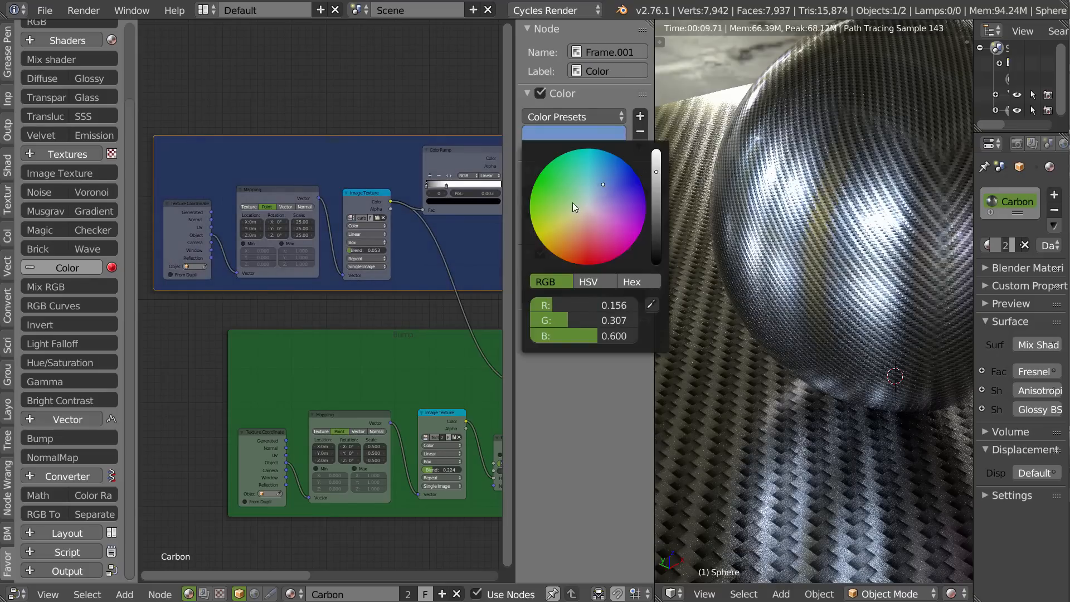
Move the blue Color frame down slightly, closer to the green Bump frame.
{"action": "middle_click_drag", "start_coordinate": [426, 291], "coordinate": [357, 273]}
{"action": "middle_click_drag", "start_coordinate": [407, 239], "coordinate": [491, 236]}
{"action": "middle_click_drag", "start_coordinate": [283, 236], "coordinate": [324, 228]}
{"action": "scroll", "coordinate": [324, 228], "scroll_direction": "down", "scroll_amount": 2}
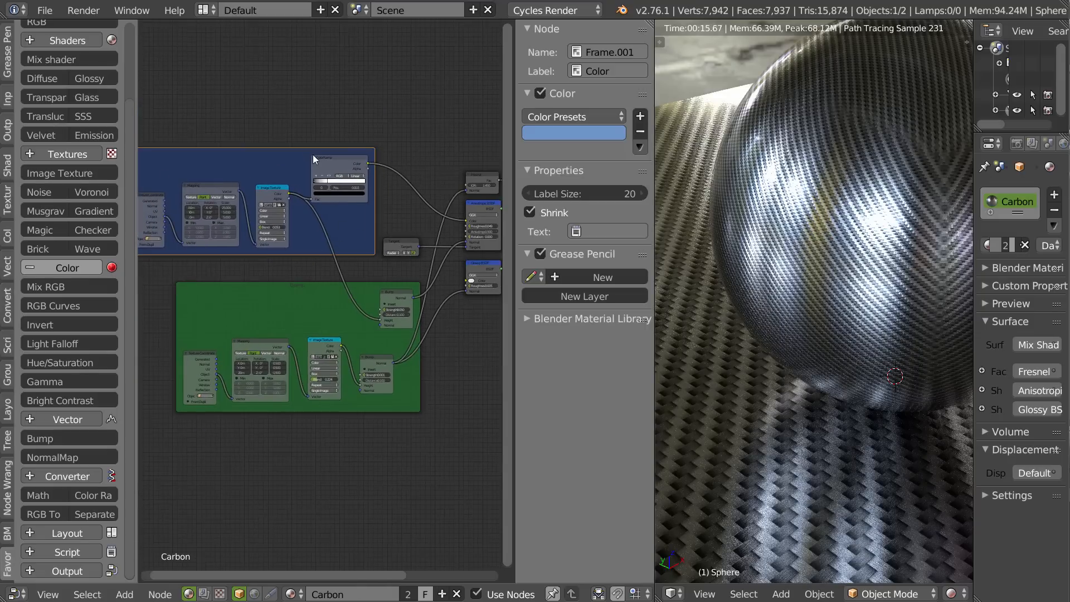
{"action": "left_click_drag", "start_coordinate": [289, 156], "coordinate": [285, 172]}
{"action": "middle_click_drag", "start_coordinate": [416, 229], "coordinate": [278, 215]}
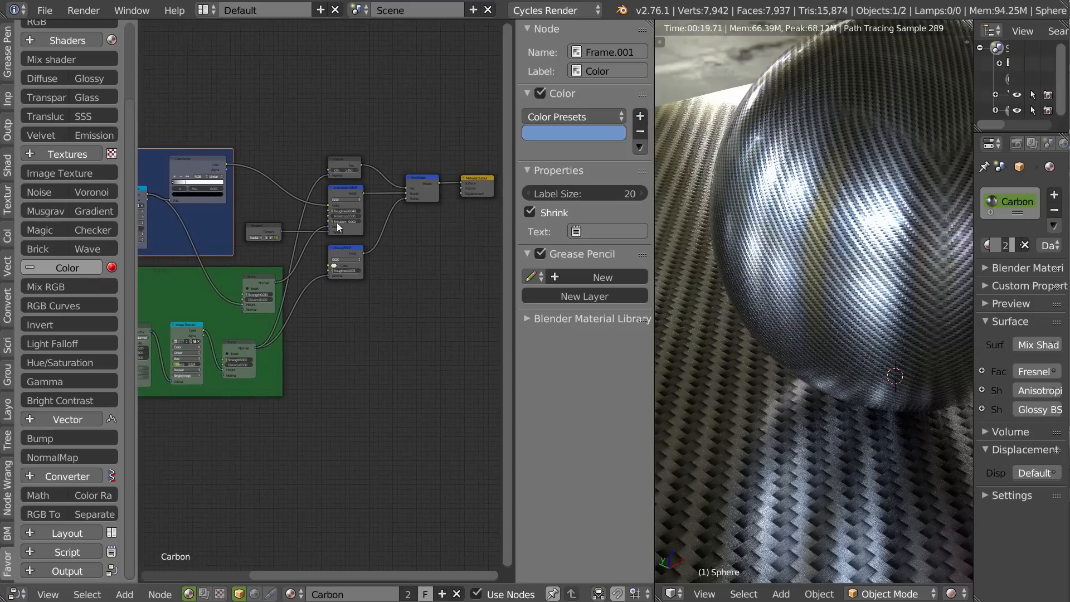
Examine the finished carbon material on the sphere and plane in the rendered viewport from several distances and angles.
{"action": "middle_click_drag", "start_coordinate": [223, 223], "coordinate": [343, 208]}
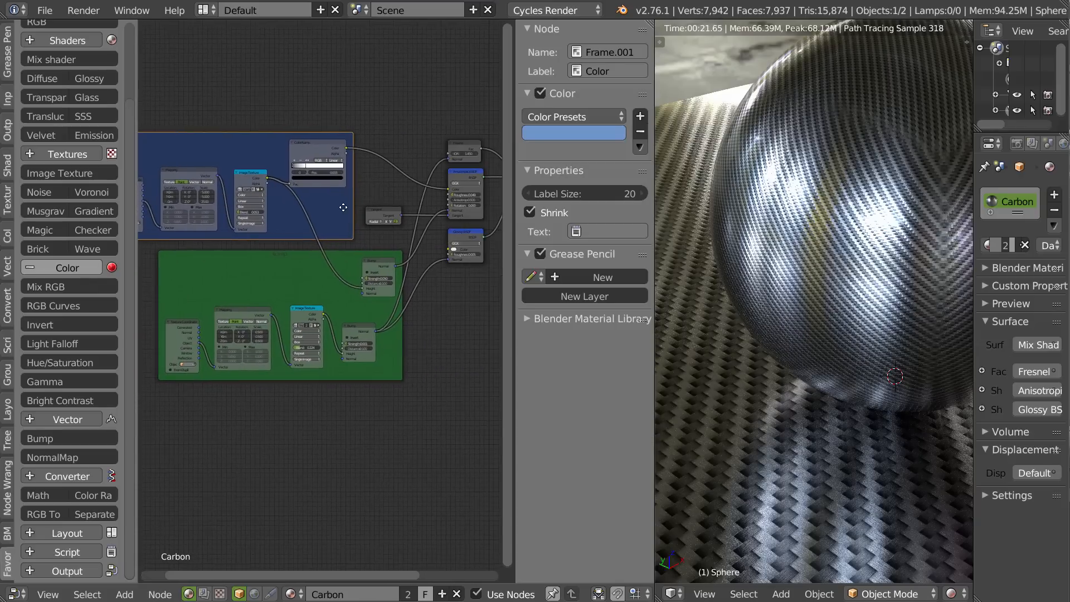
{"action": "middle_click_drag", "start_coordinate": [807, 272], "coordinate": [748, 293]}
{"action": "scroll", "coordinate": [663, 337], "scroll_direction": "down", "scroll_amount": 2}
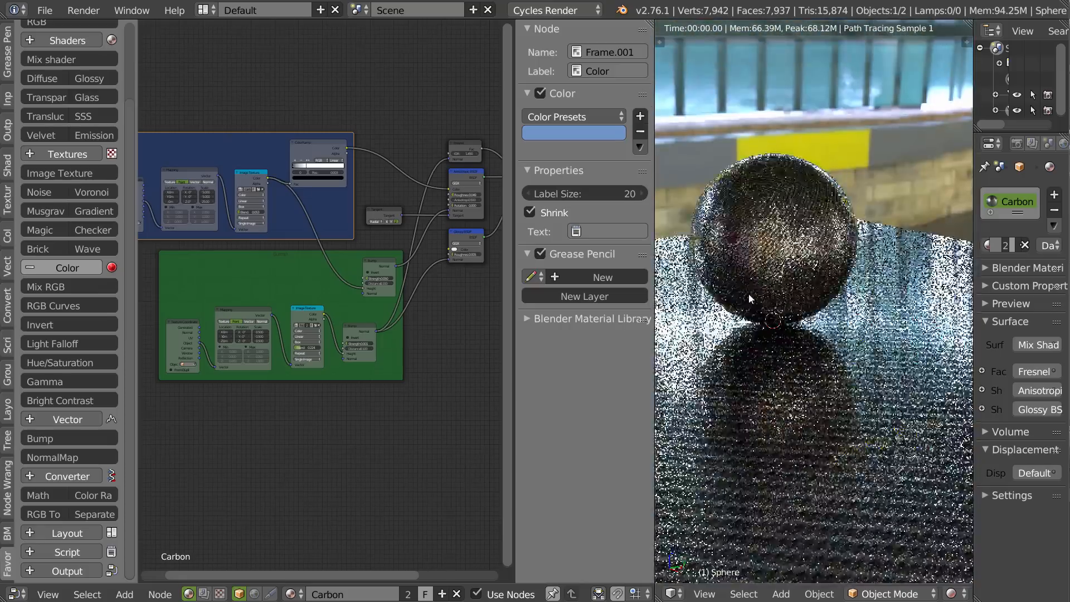
{"action": "scroll", "coordinate": [886, 276], "scroll_direction": "down", "scroll_amount": 1}
{"action": "scroll", "coordinate": [890, 273], "scroll_direction": "up", "scroll_amount": 5}
{"action": "middle_click_drag", "start_coordinate": [890, 273], "coordinate": [823, 280], "text": "shift"}
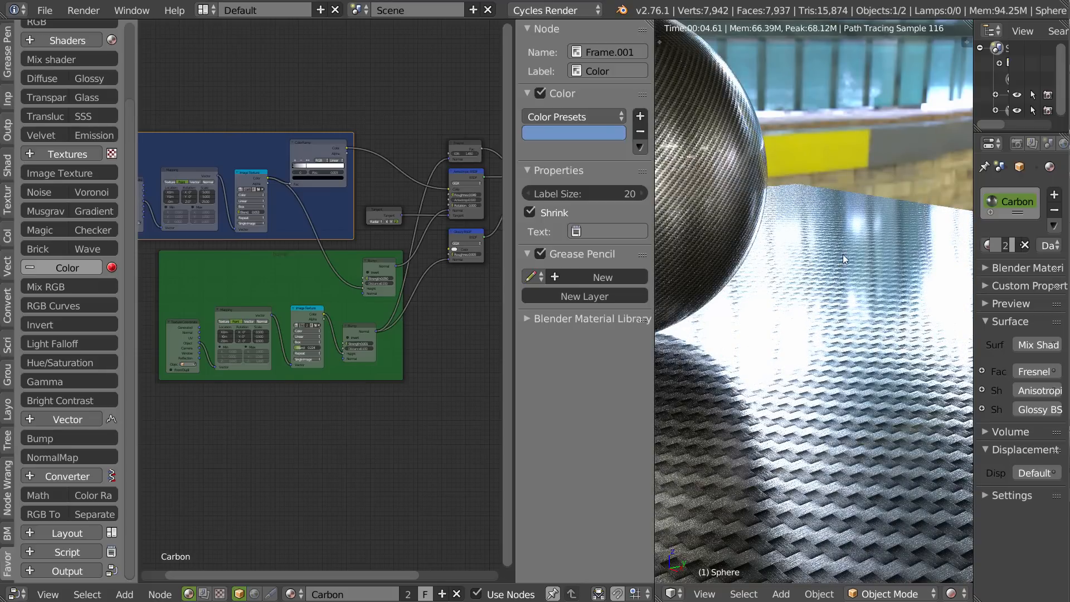
{"action": "middle_click_drag", "start_coordinate": [851, 304], "coordinate": [756, 405]}
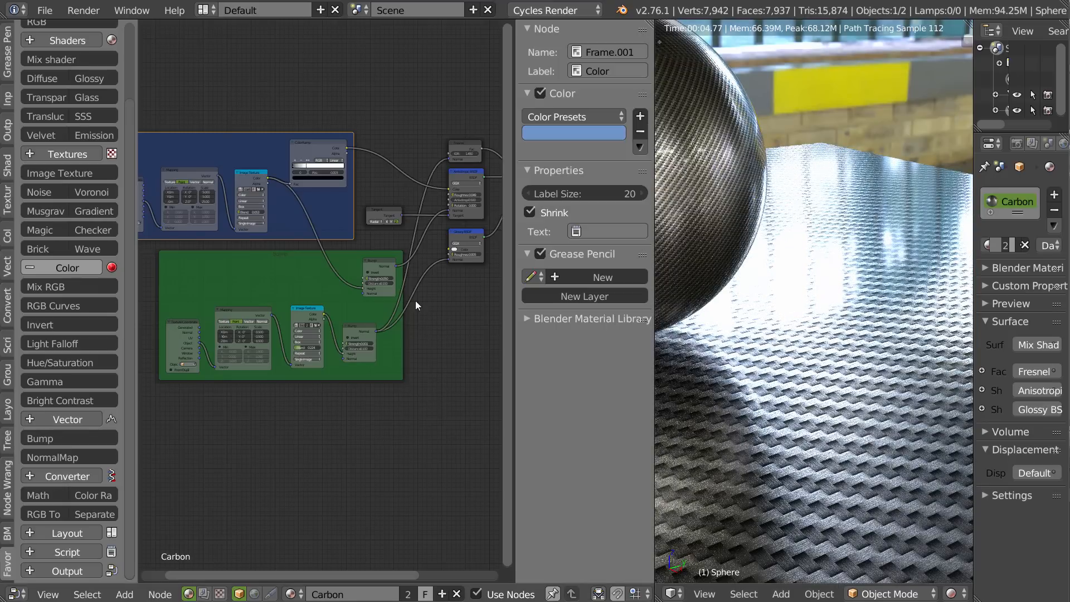
Set the Strength of the Bump node driven by the fabric image texture to 0.01.
{"action": "middle_click_drag", "start_coordinate": [364, 312], "coordinate": [369, 395], "text": "ctrl"}
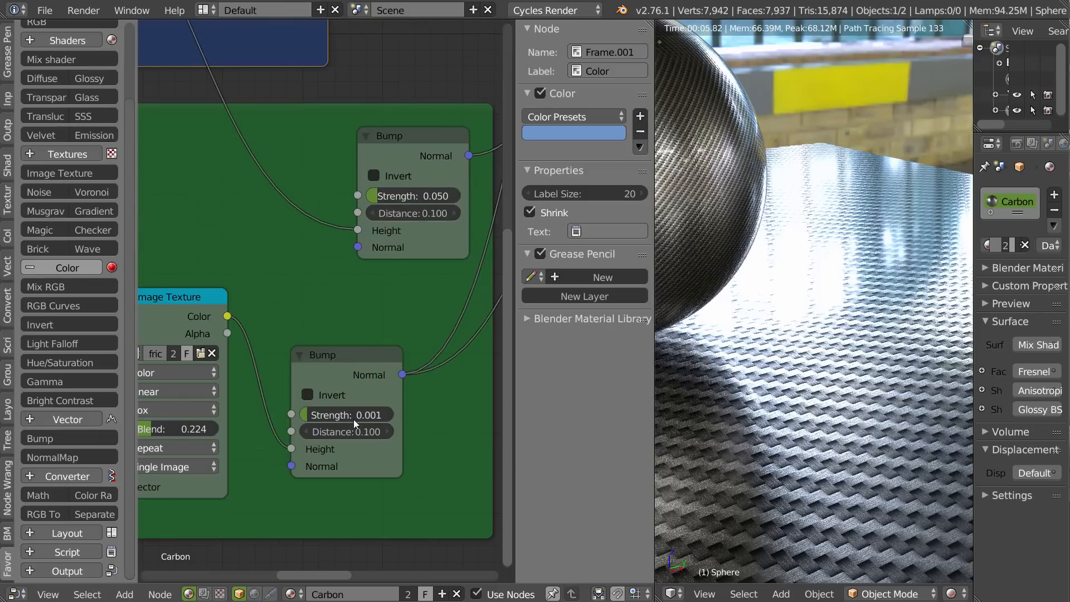
{"action": "left_click", "coordinate": [326, 414]}
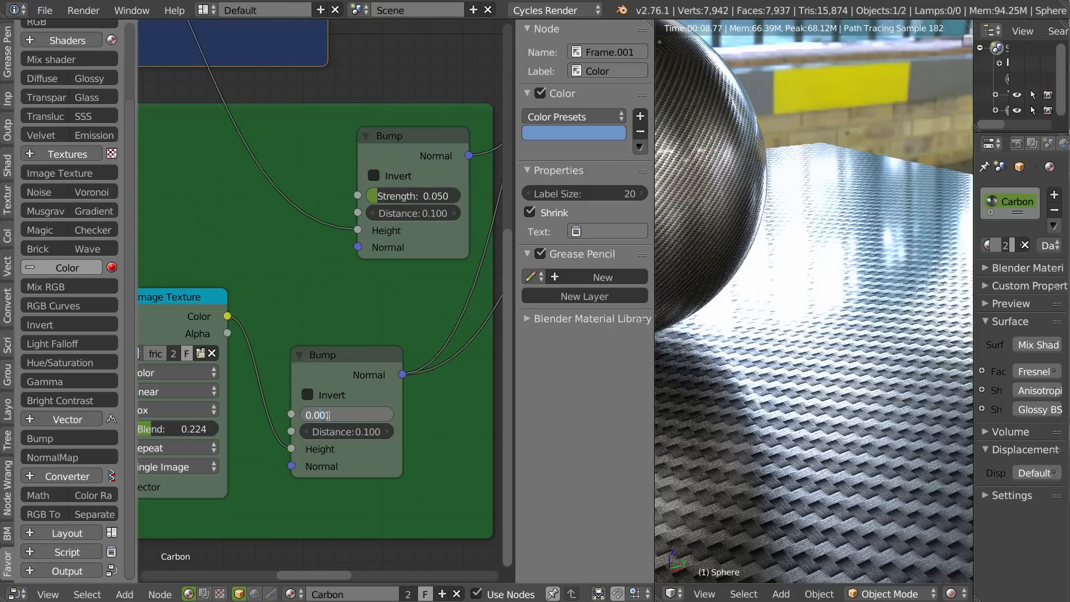
{"action": "type", "text": "0.01"}
{"action": "key", "text": "Return"}
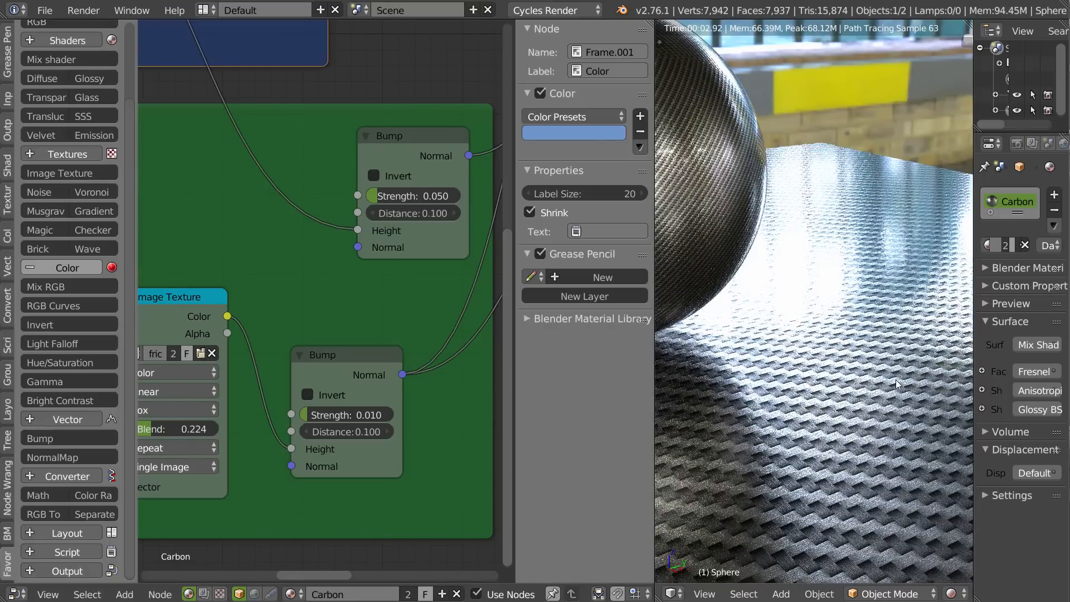
Preview the Glossy BSDF coating on its own in the render, and switch the output back to the Mix Shader.
{"action": "middle_click_drag", "start_coordinate": [449, 290], "coordinate": [153, 369]}
{"action": "left_click", "coordinate": [400, 126], "text": "ctrl+shift"}
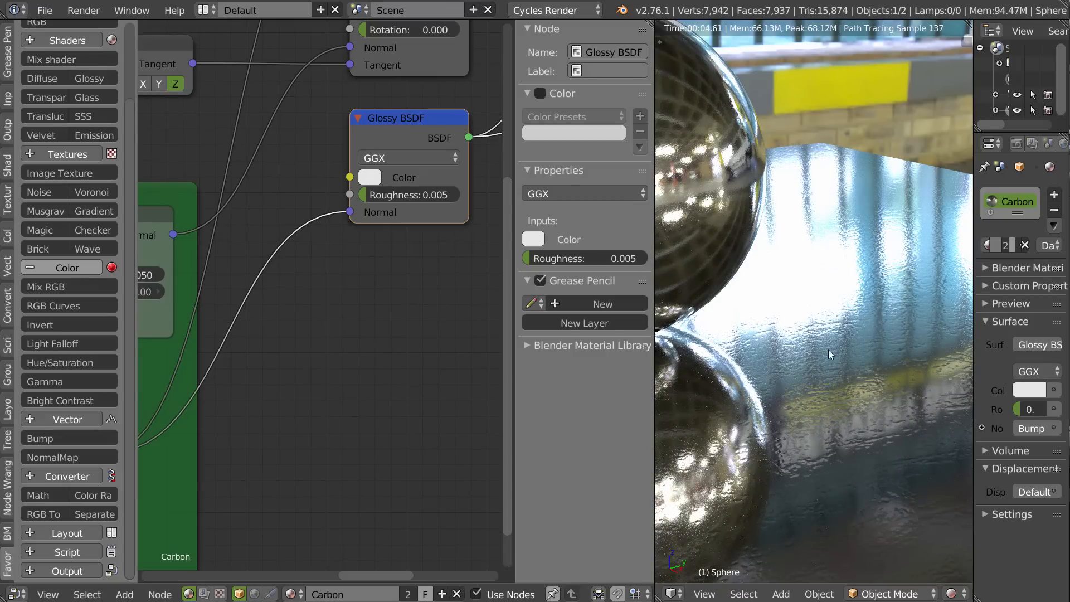
{"action": "middle_click_drag", "start_coordinate": [355, 286], "coordinate": [263, 418]}
{"action": "left_click", "coordinate": [404, 150], "text": "ctrl+shift"}
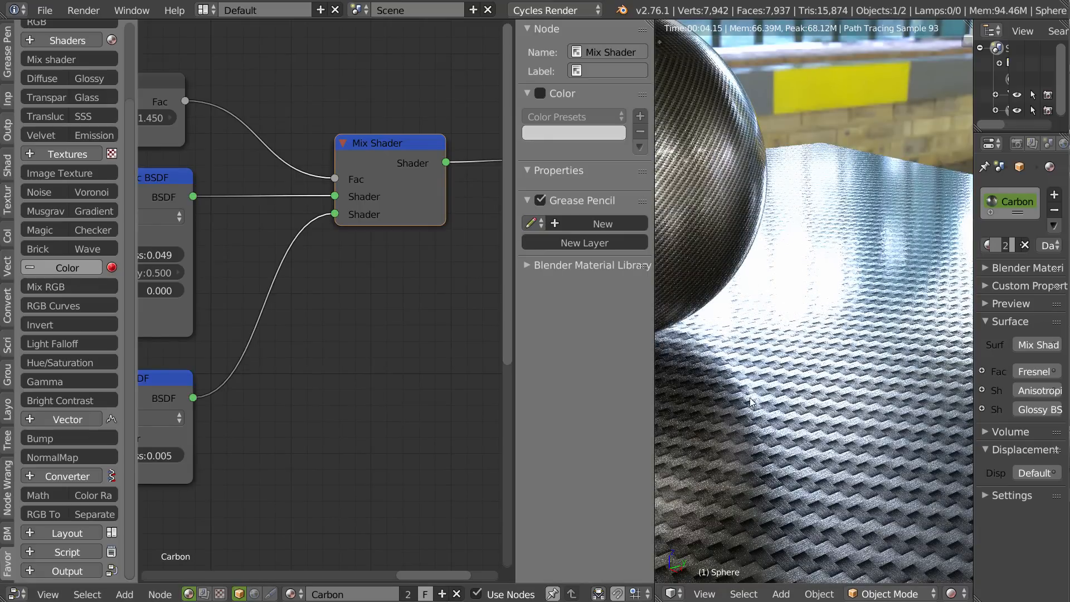
Examine the carbon material on the sphere and plane up close and from afar, and review the whole node layout.
{"action": "middle_click_drag", "start_coordinate": [786, 273], "coordinate": [914, 434], "text": "shift"}
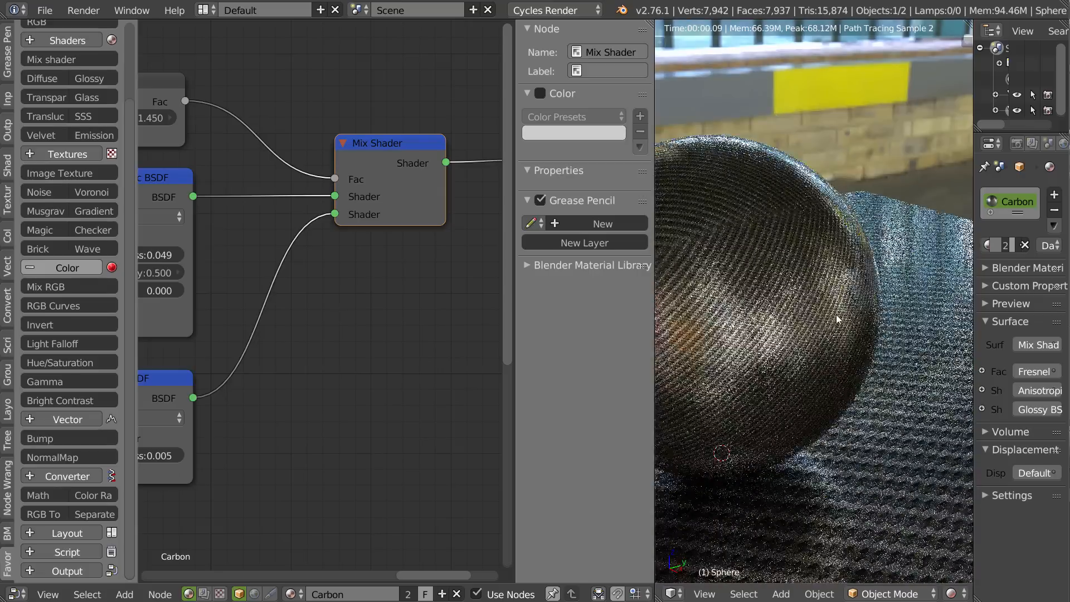
{"action": "scroll", "coordinate": [836, 314], "scroll_direction": "up", "scroll_amount": 4}
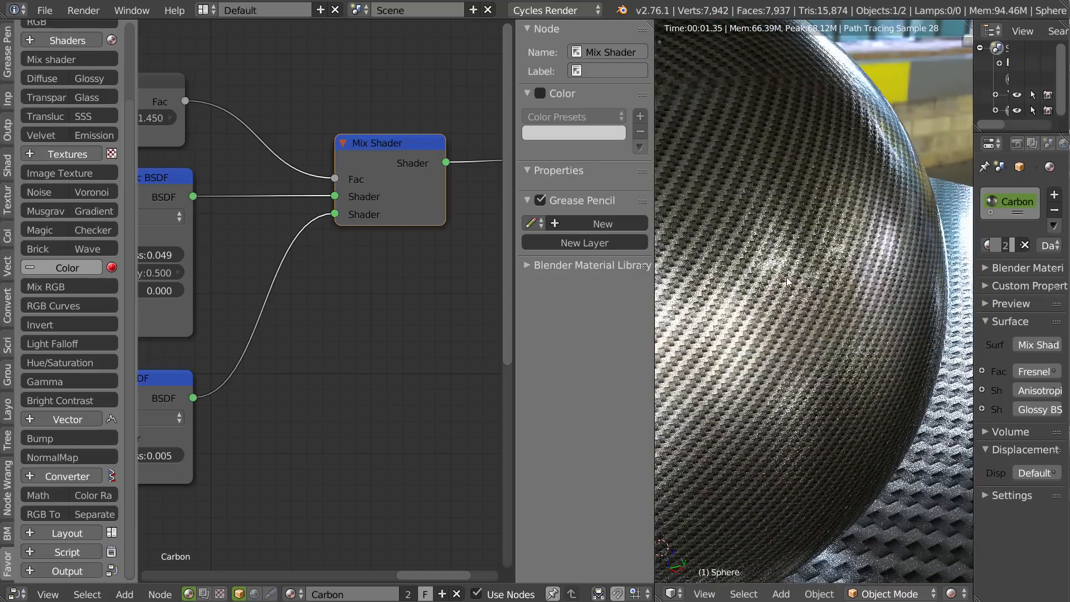
{"action": "scroll", "coordinate": [872, 276], "scroll_direction": "down", "scroll_amount": 6}
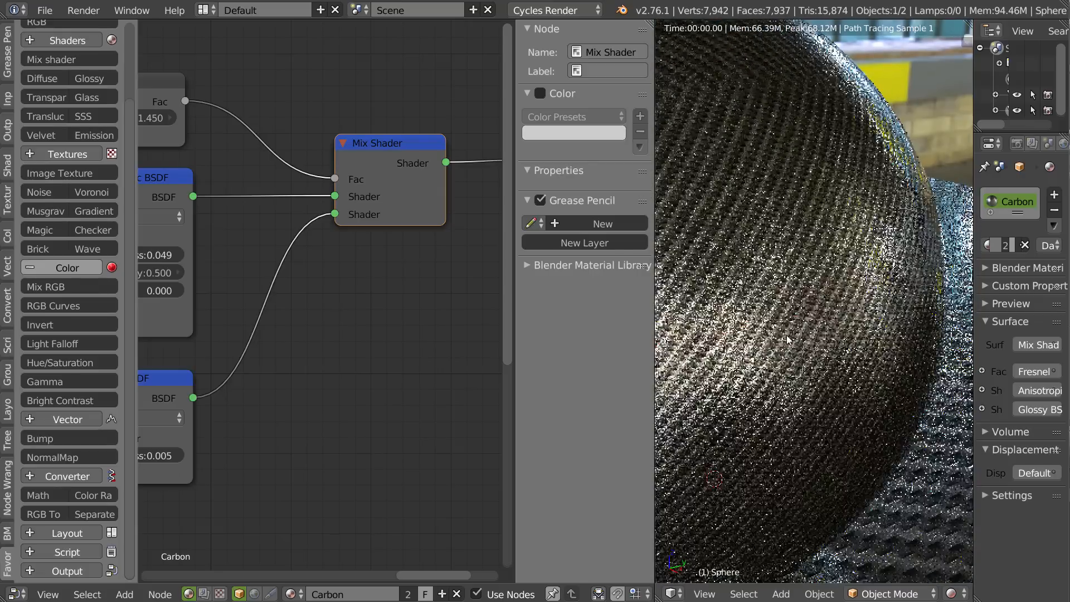
{"action": "middle_click_drag", "start_coordinate": [794, 338], "coordinate": [851, 241]}
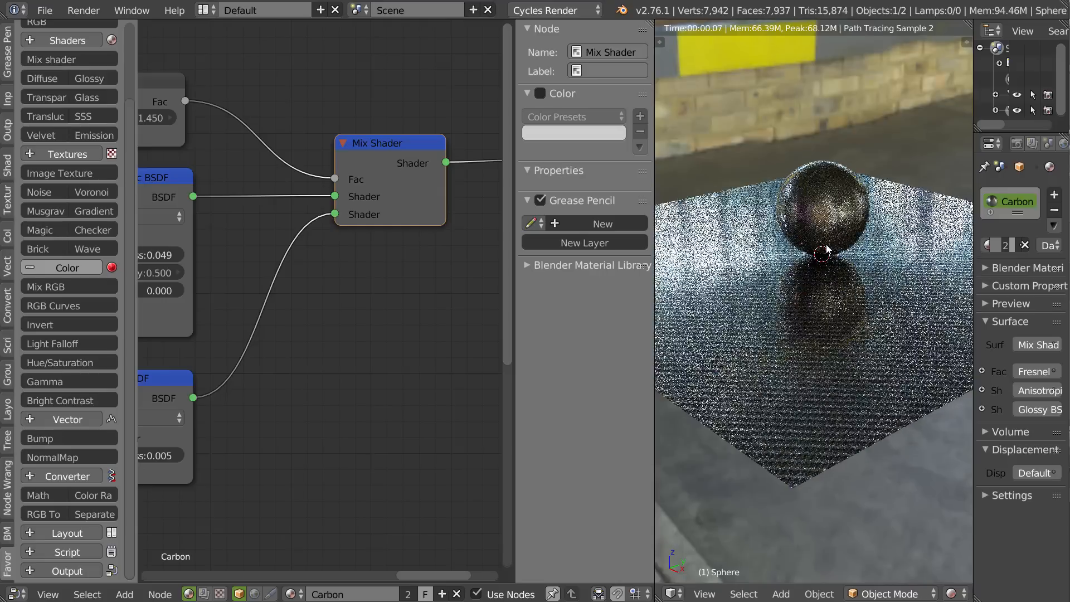
{"action": "scroll", "coordinate": [334, 292], "scroll_direction": "down", "scroll_amount": 1}
{"action": "middle_click_drag", "start_coordinate": [331, 301], "coordinate": [365, 282]}
{"action": "scroll", "coordinate": [365, 282], "scroll_direction": "down", "scroll_amount": 5}
{"action": "middle_click_drag", "start_coordinate": [258, 349], "coordinate": [328, 336]}
{"action": "middle_click_drag", "start_coordinate": [191, 194], "coordinate": [213, 172]}
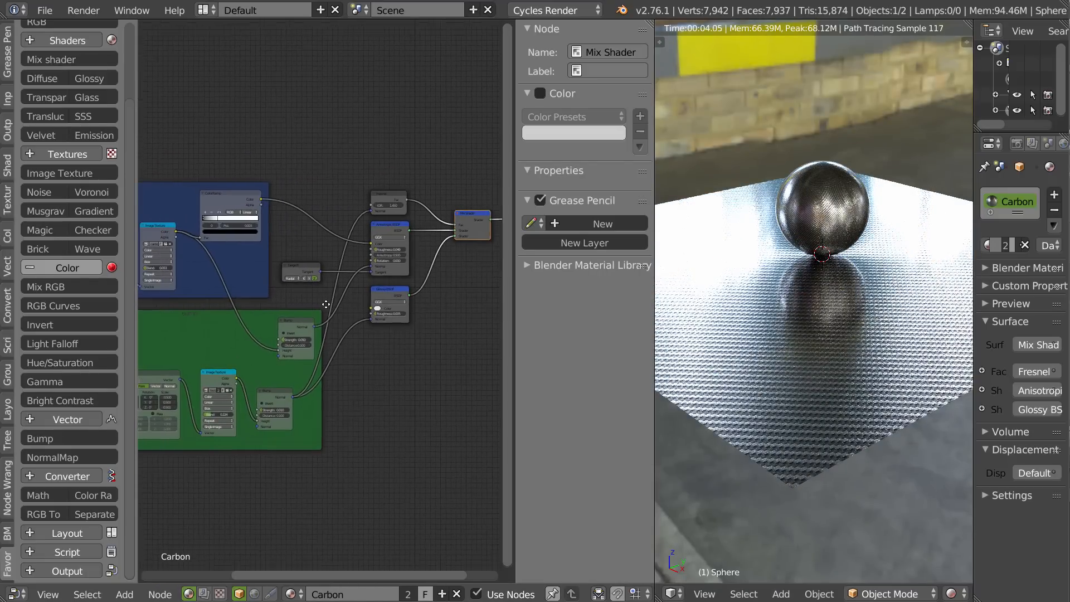